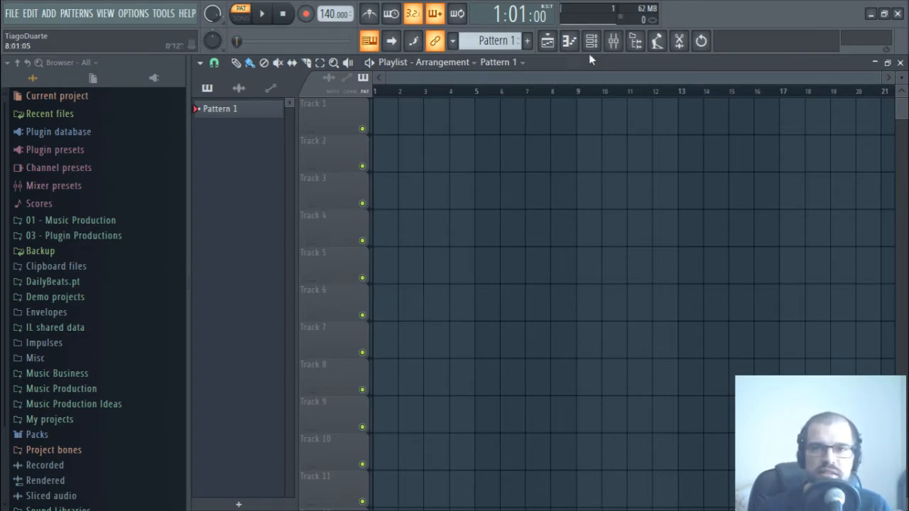
Hide the browser and playlist, and widen the channel rack to show its extended step grid.
click(634, 43)
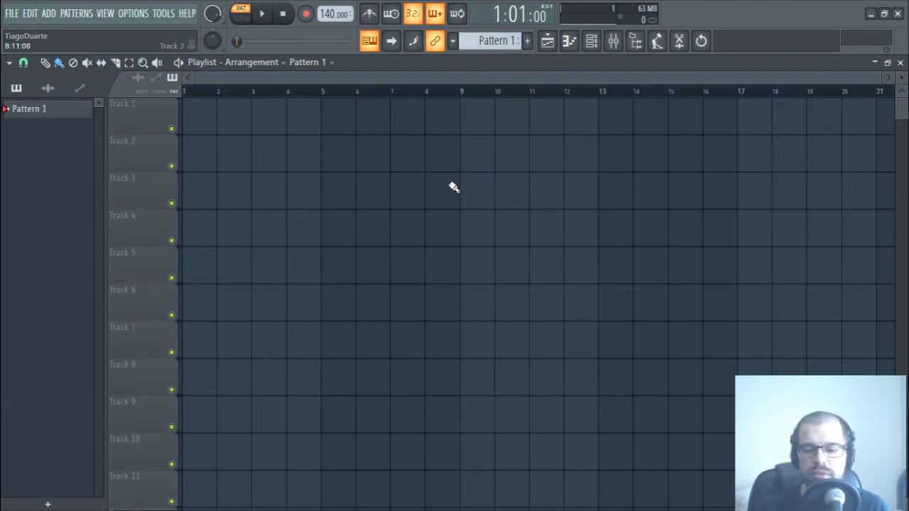
click(900, 63)
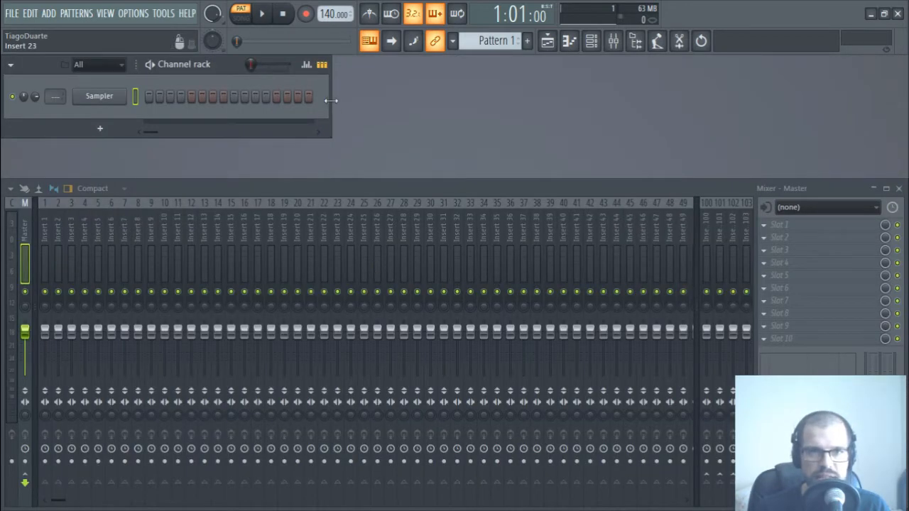
drag(331, 100, 843, 100)
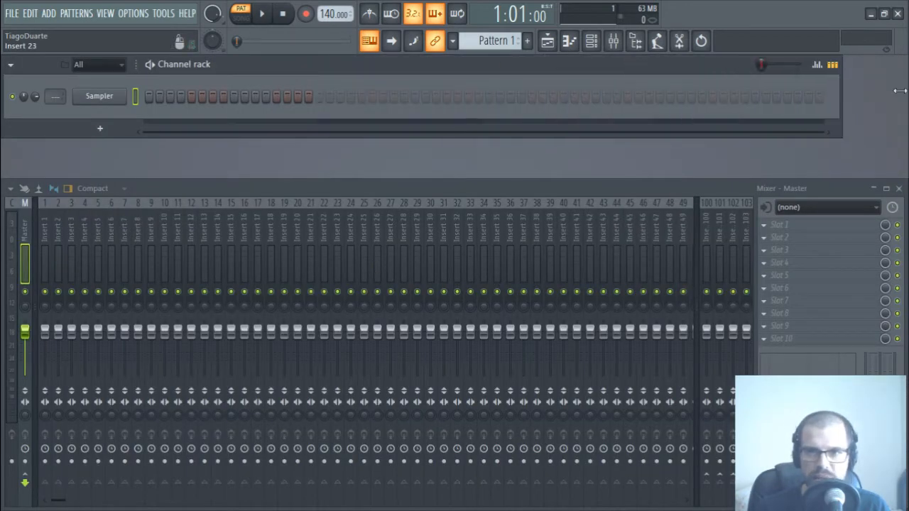
Add a 3x Osc channel to the channel rack and show its detailed channel settings.
click(100, 130)
mouse_move(117, 275)
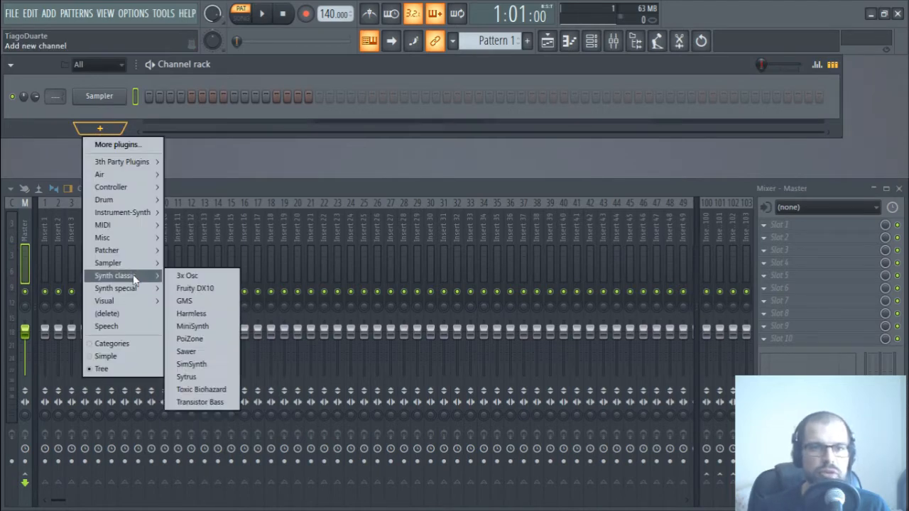
click(199, 279)
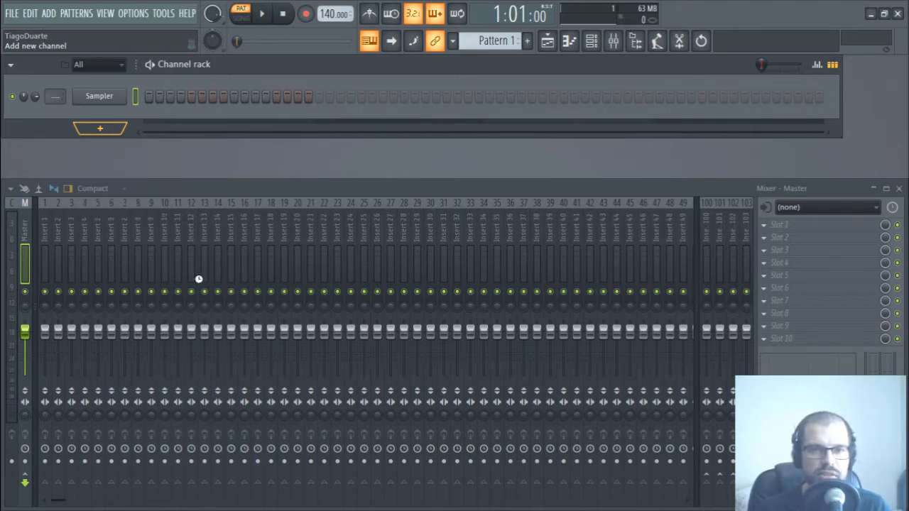
drag(306, 124, 496, 118)
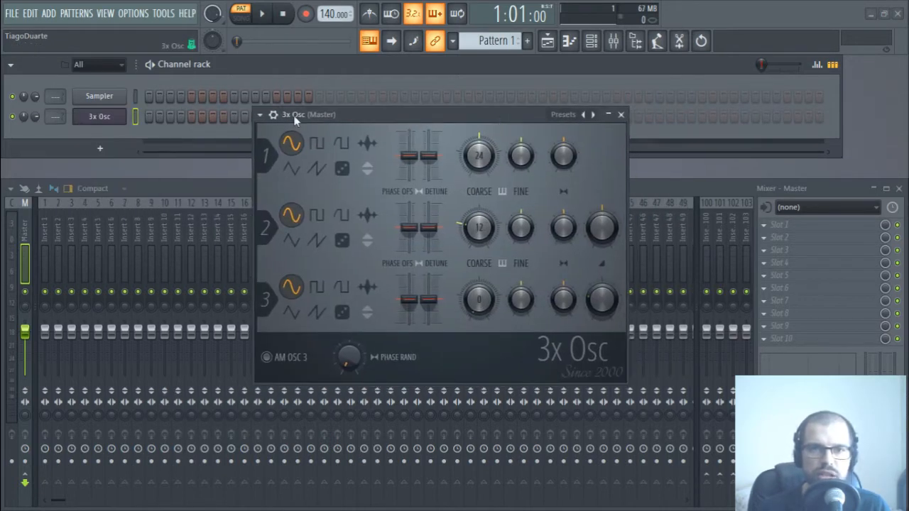
click(272, 115)
click(100, 149)
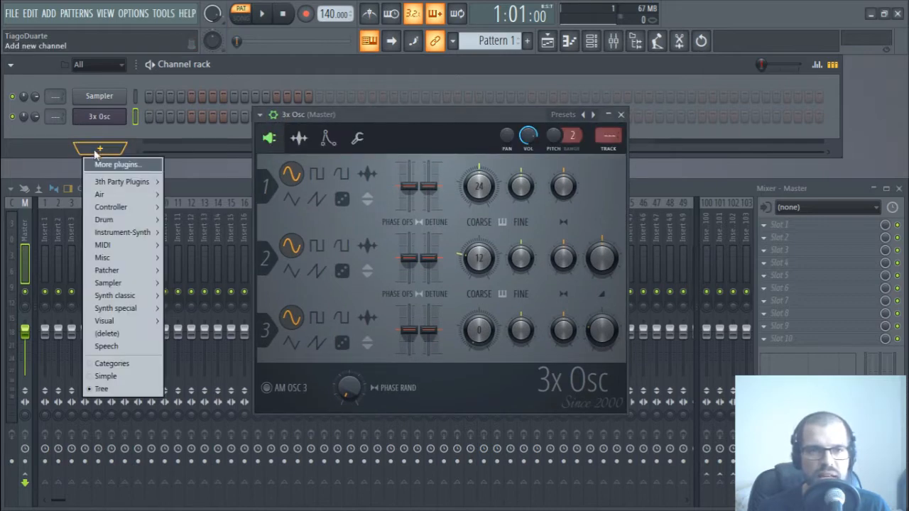
mouse_move(142, 296)
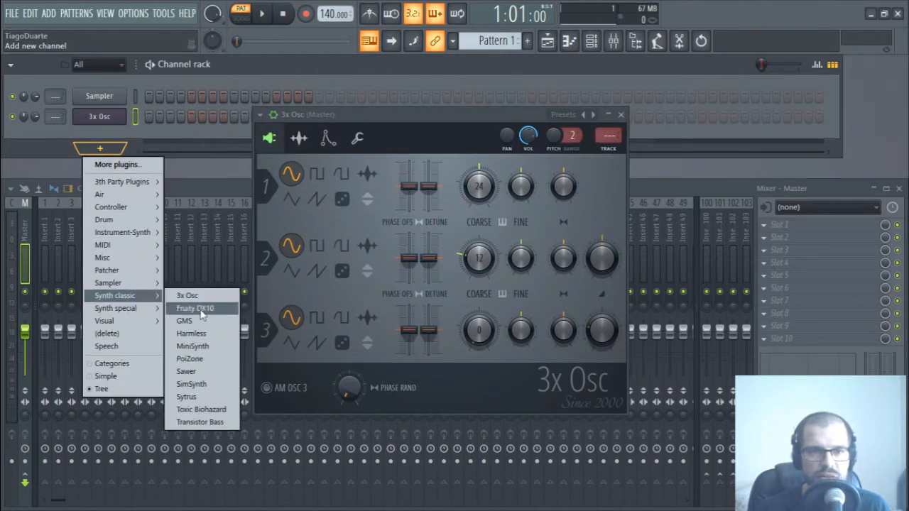
click(47, 145)
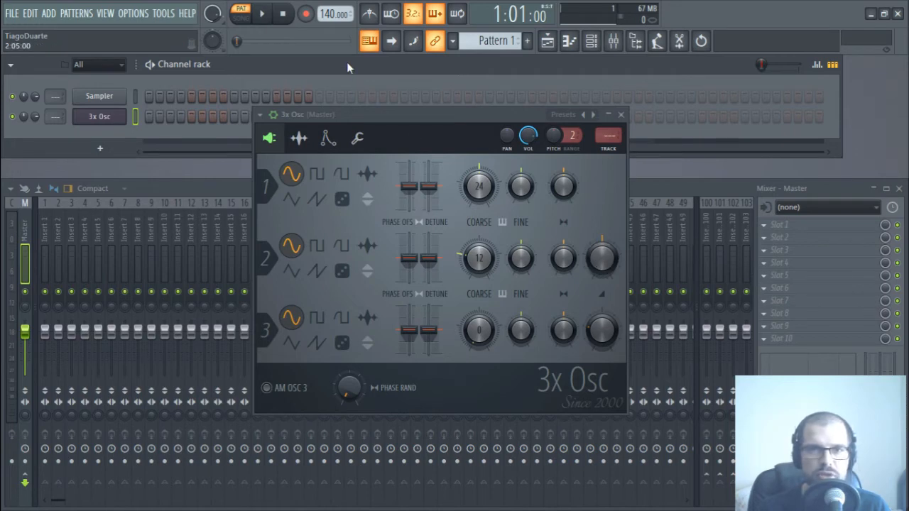
Set the project tempo to 98 BPM, rename the 3x Osc channel to "Kick" and close its instrument window.
drag(334, 13, 334, 77)
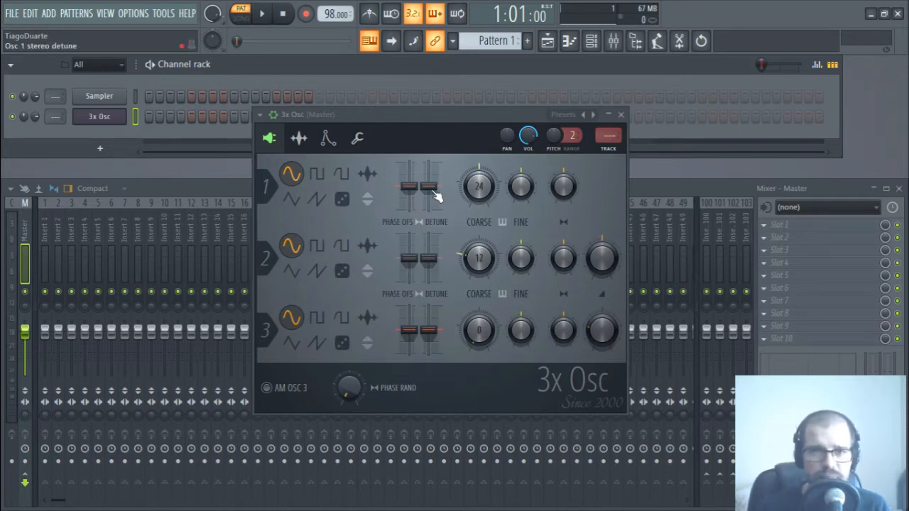
shift+click(103, 117)
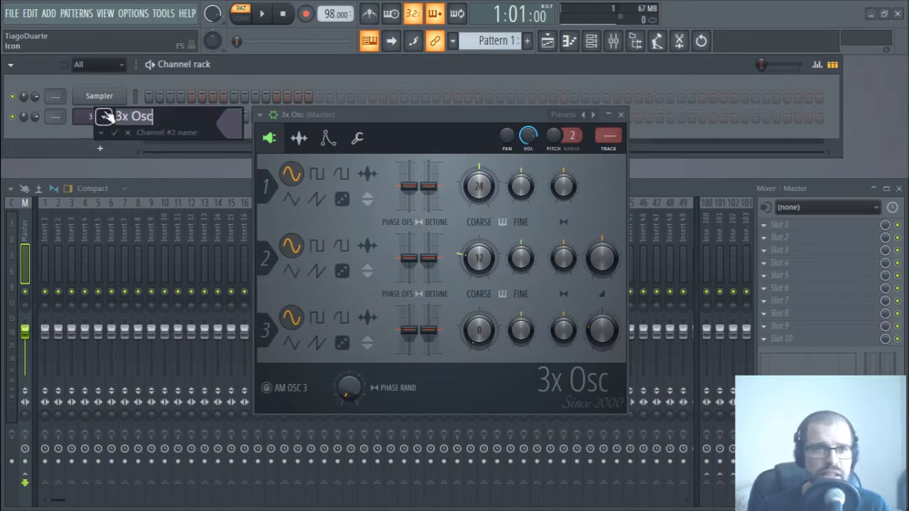
text(Kick)
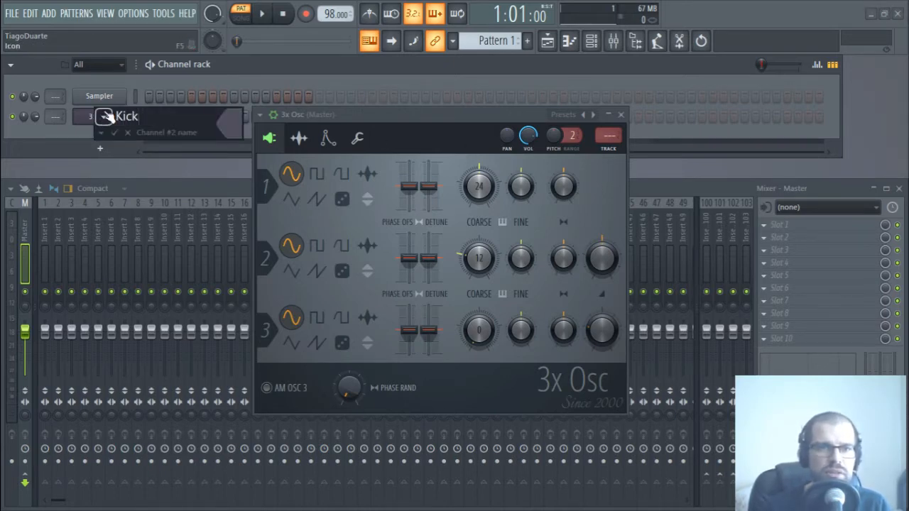
key(Return)
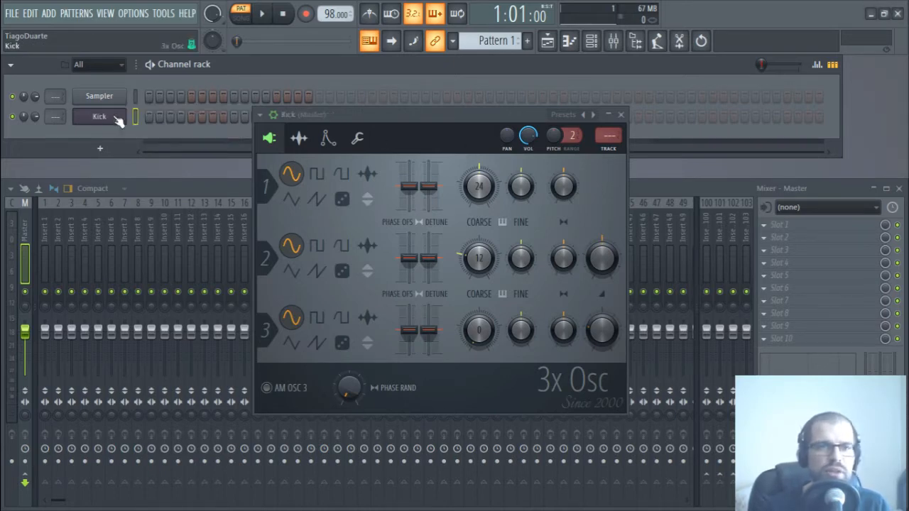
click(620, 114)
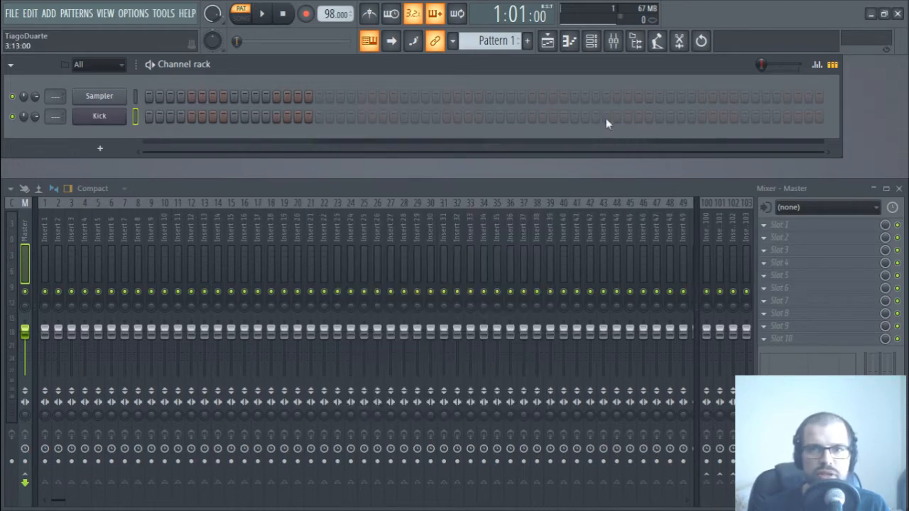
Clone the Kick channel, close the copy's instrument window and rename the copy to "Snare".
click(113, 150)
click(94, 131)
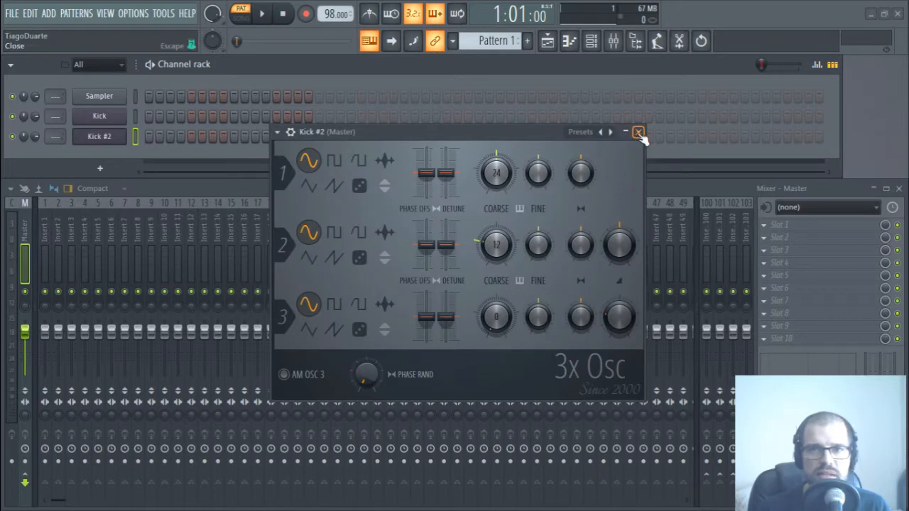
click(639, 132)
shift+click(98, 136)
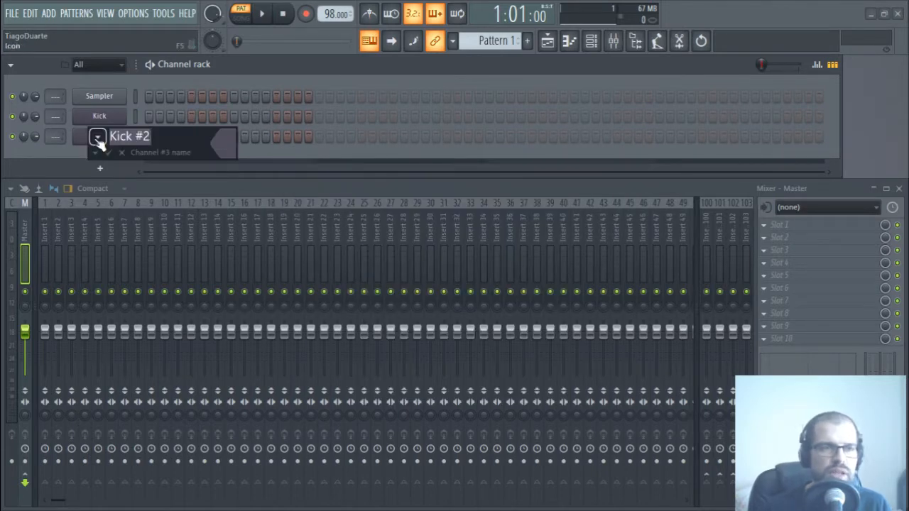
text(Snare)
key(Return)
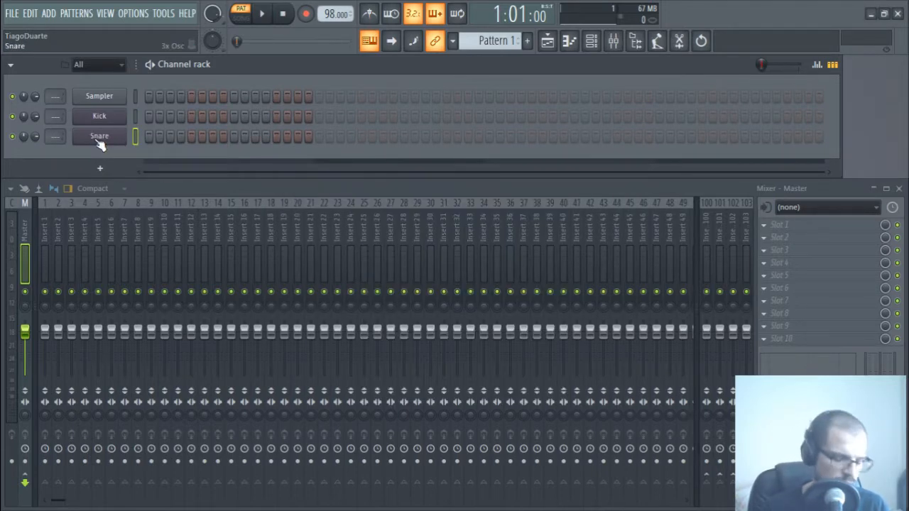
Clone the Snare channel and rename the copy to "Hi hat".
key(alt+c)
click(46, 170)
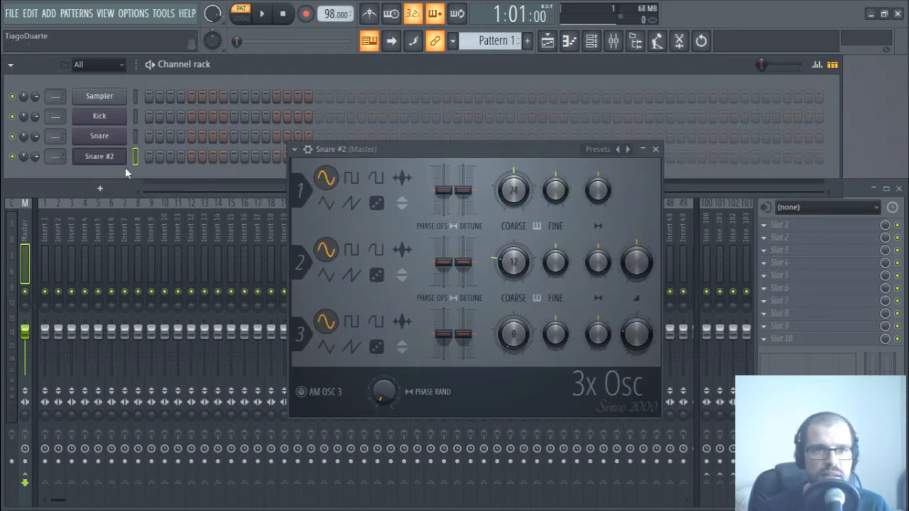
middle_click(113, 157)
text(Hi hat)
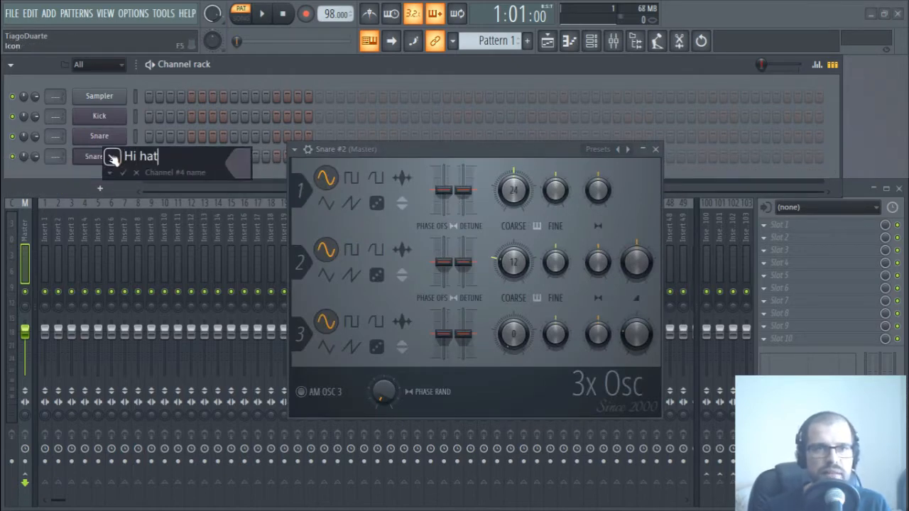
key(Return)
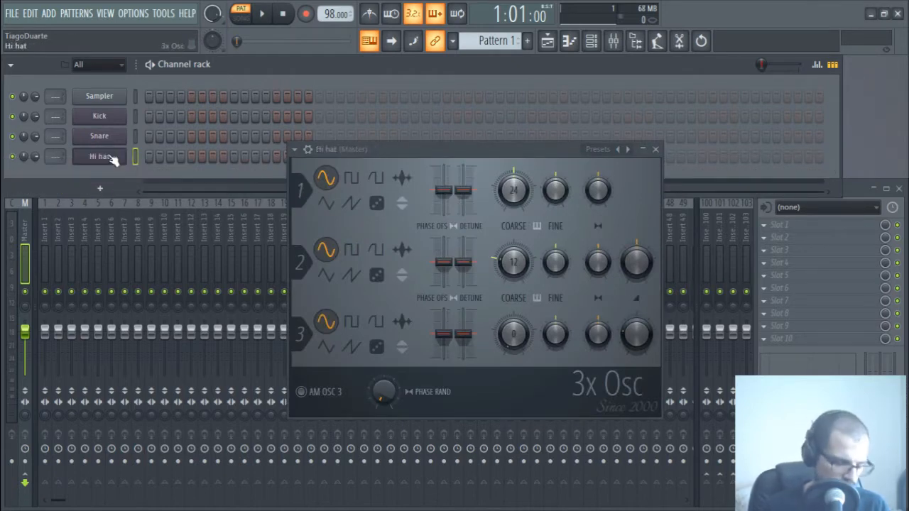
Clone the Hi hat channel and rename the copy to "Bass".
click(112, 157)
key(alt+c)
middle_click(107, 177)
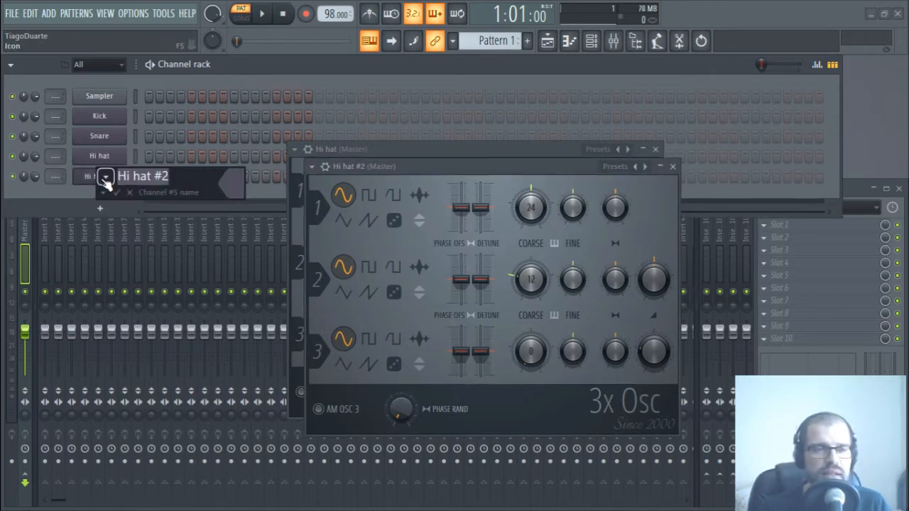
text(Bass)
key(Return)
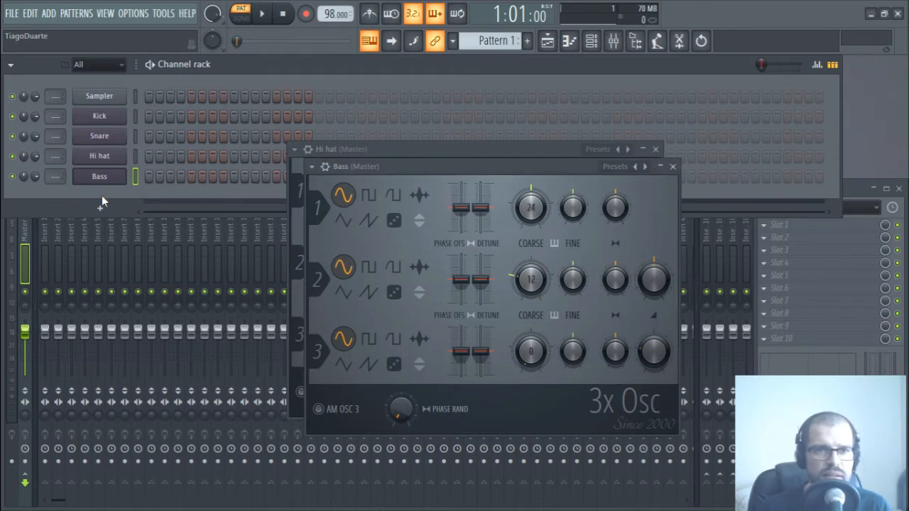
Clone the Bass channel and rename the copy to "Lead".
key(alt+c)
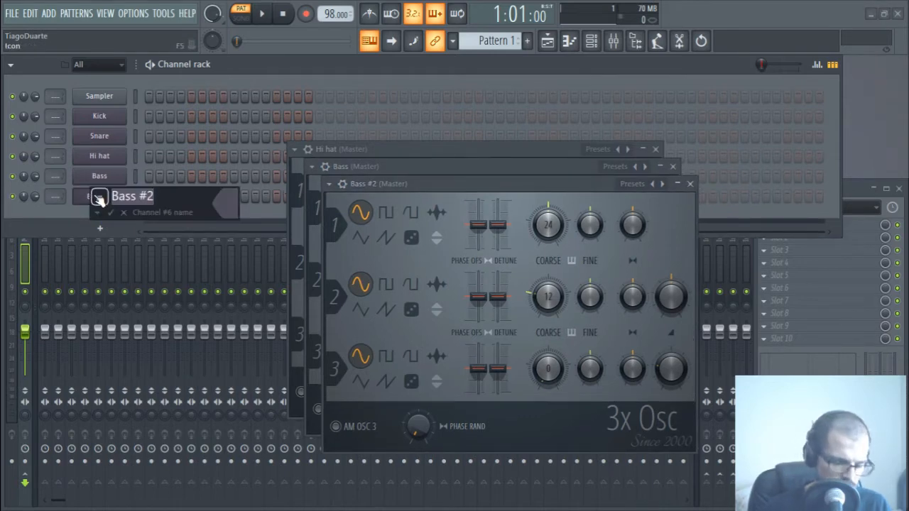
text(Lead)
key(Return)
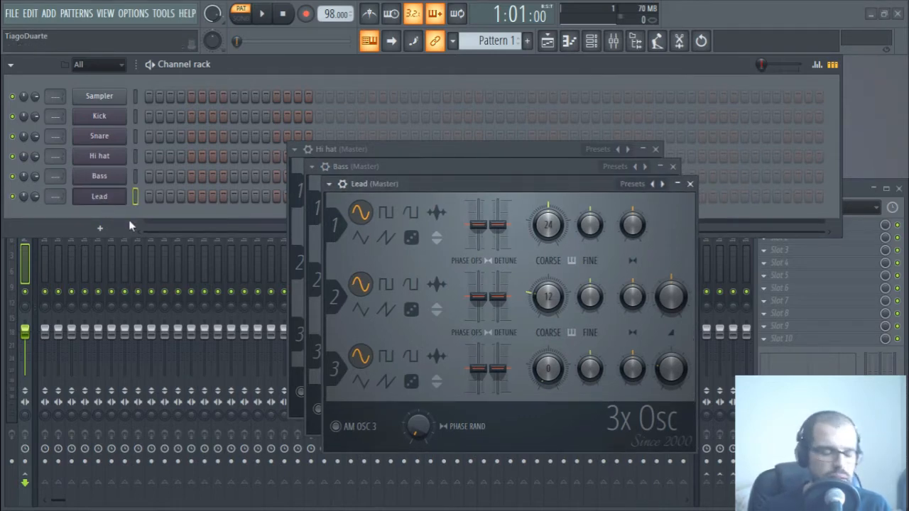
Clone the Lead channel and rename the copy to "Synth".
key(alt+c)
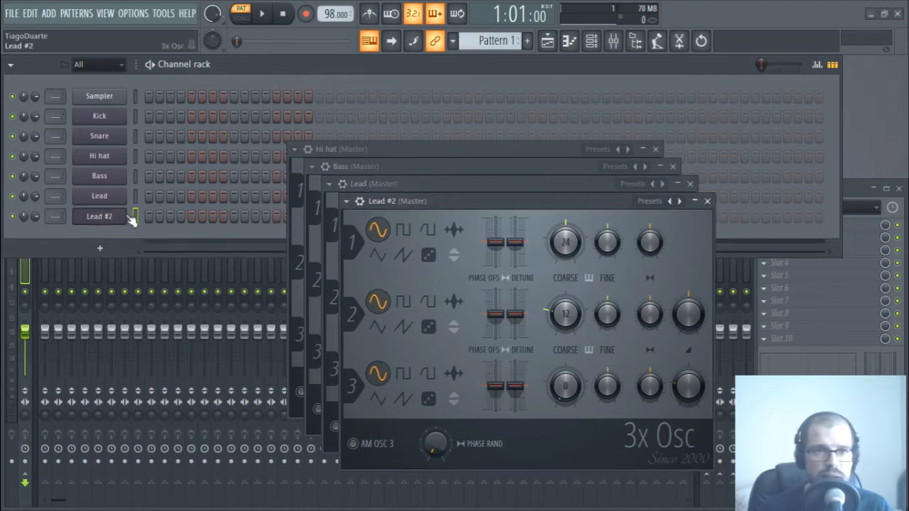
text(Sy)
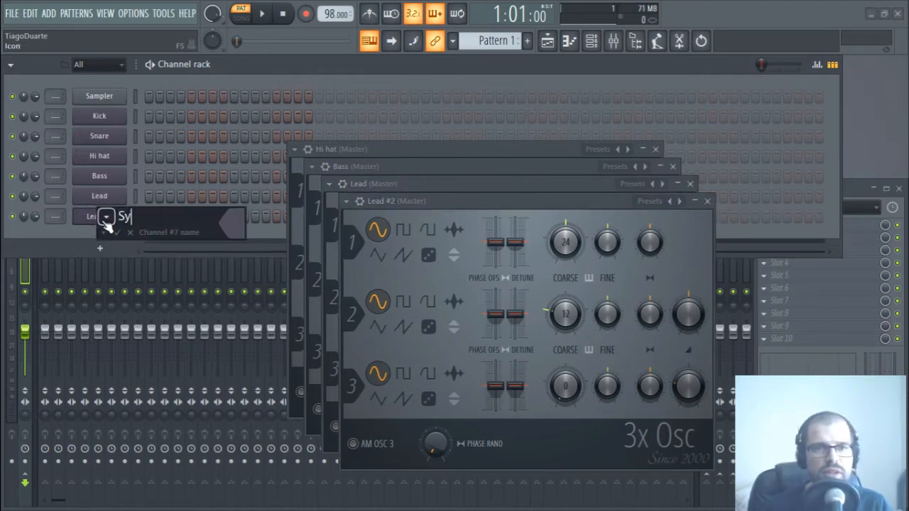
text(nth)
key(Return)
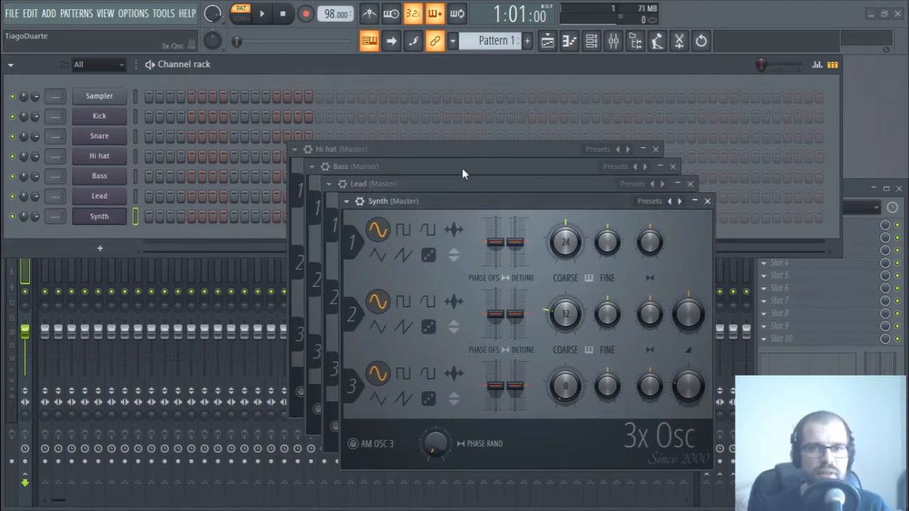
Close the Synth, Lead, Bass and Hi hat instrument windows.
click(706, 201)
click(690, 184)
click(672, 166)
click(656, 149)
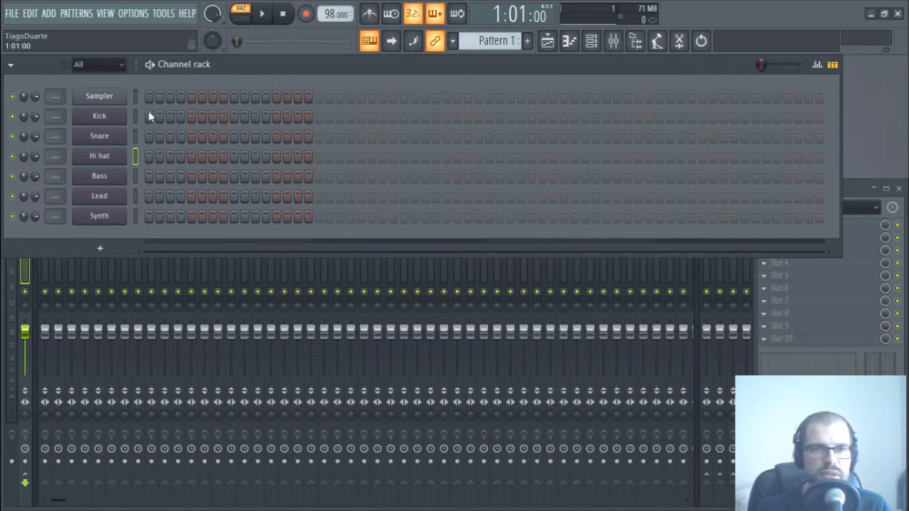
Select the Kick through Synth channels and route them to consecutive mixer tracks starting from Insert 2.
drag(135, 114, 143, 221)
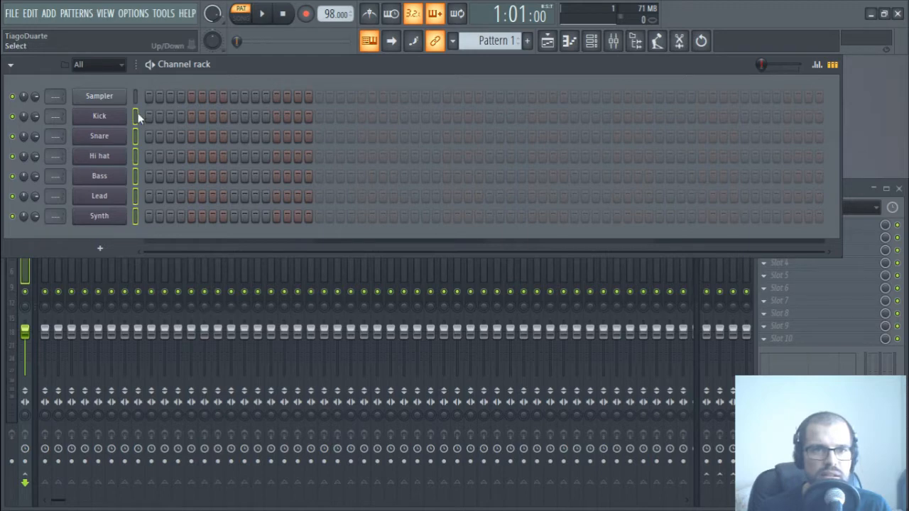
click(851, 187)
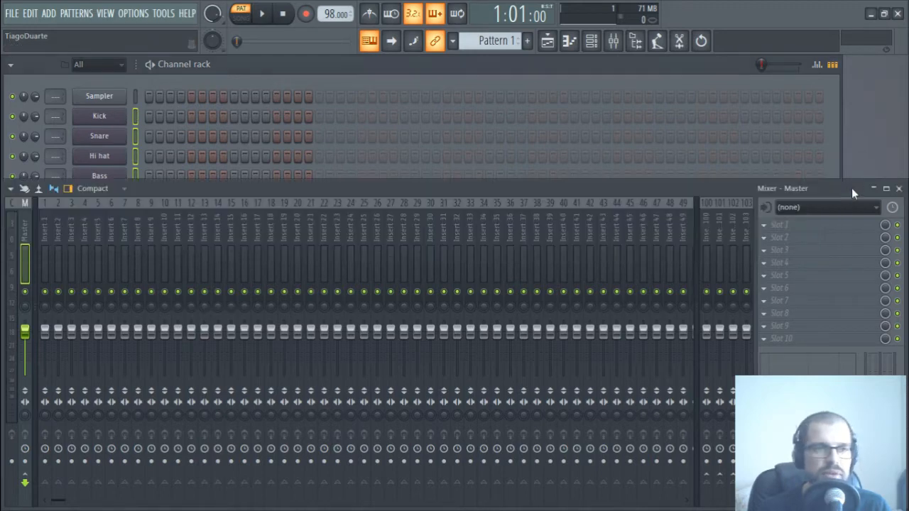
click(59, 213)
right_click(61, 228)
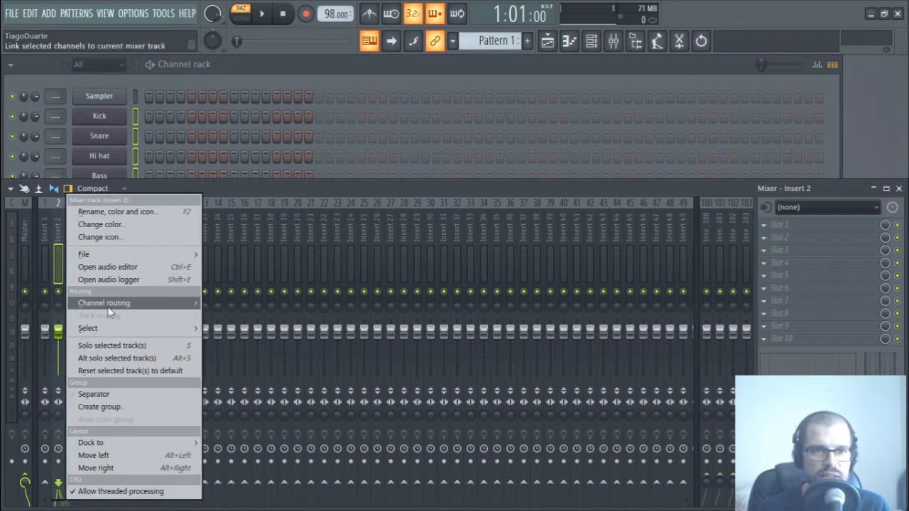
mouse_move(112, 303)
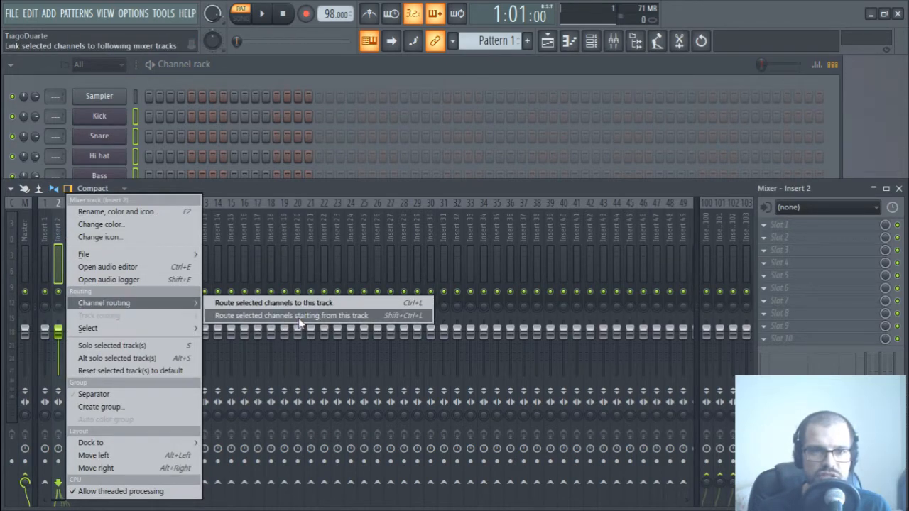
click(340, 321)
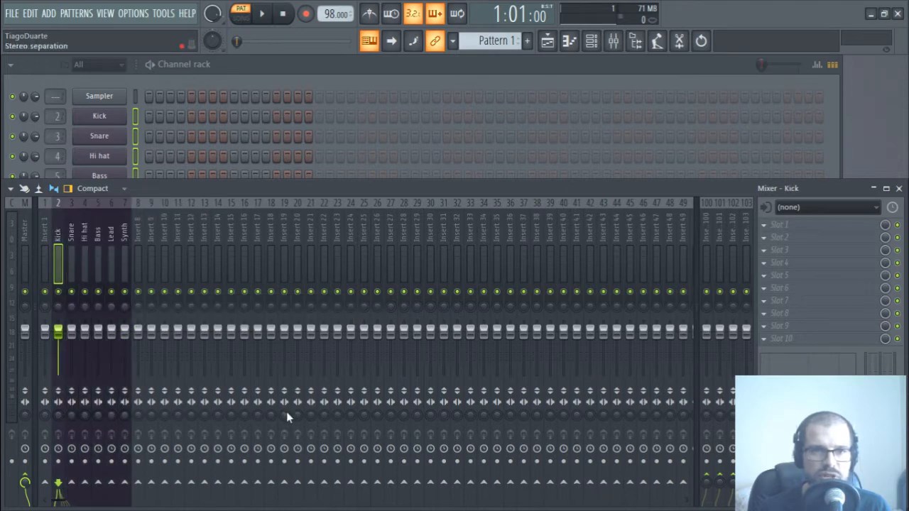
Route the Kick through Synth mixer tracks only to Insert 1.
drag(58, 232, 124, 233)
right_click(44, 483)
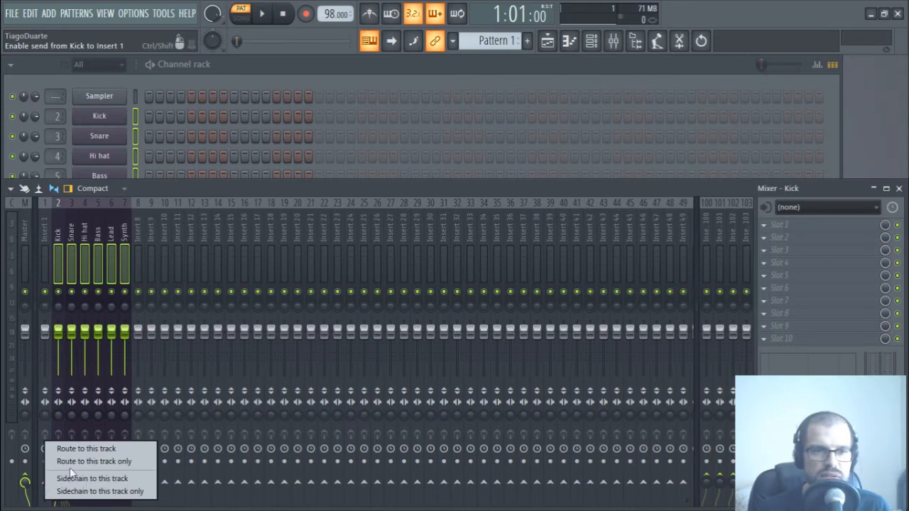
click(72, 465)
Rename mixer track Insert 1 as "Mix".
click(45, 227)
key(F2)
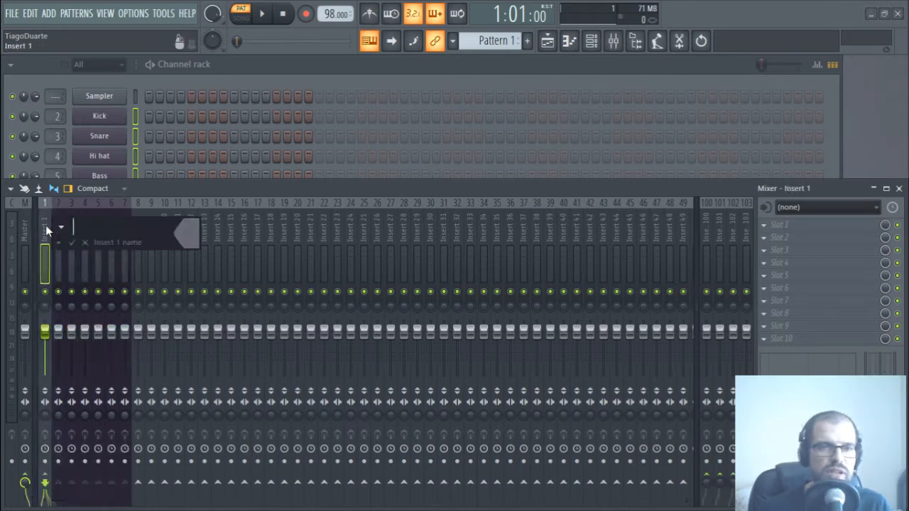
text(Mix)
key(Return)
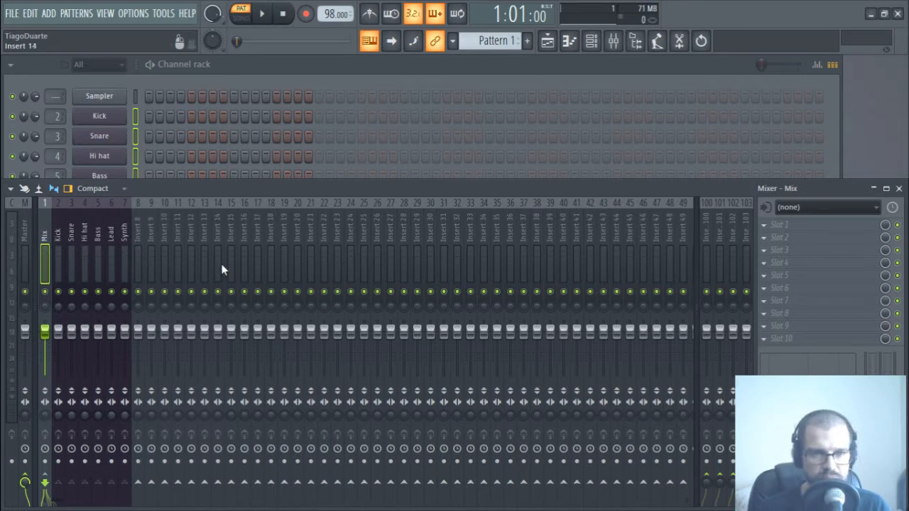
In the Kick's 3x Osc, turn the levels of oscillators 2 and 3 fully down and set oscillator 1's coarse pitch to 0.
click(261, 72)
click(105, 117)
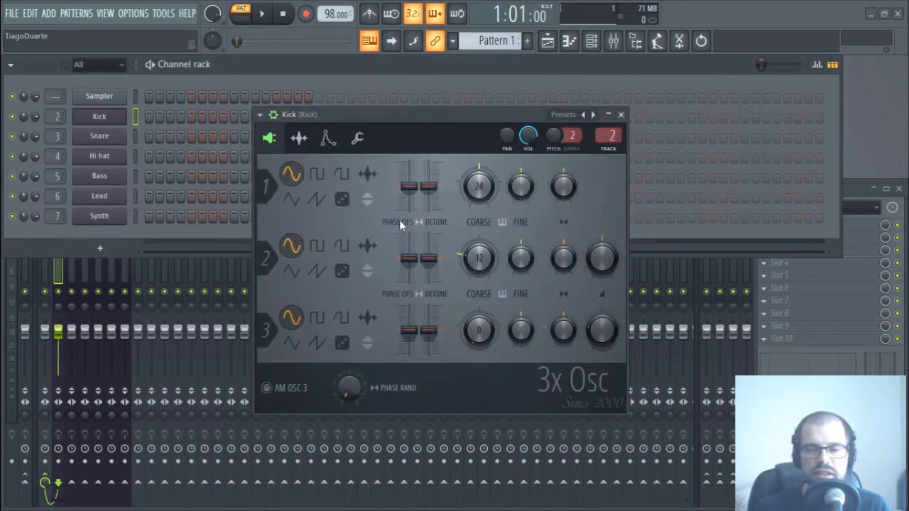
drag(601, 258, 601, 279)
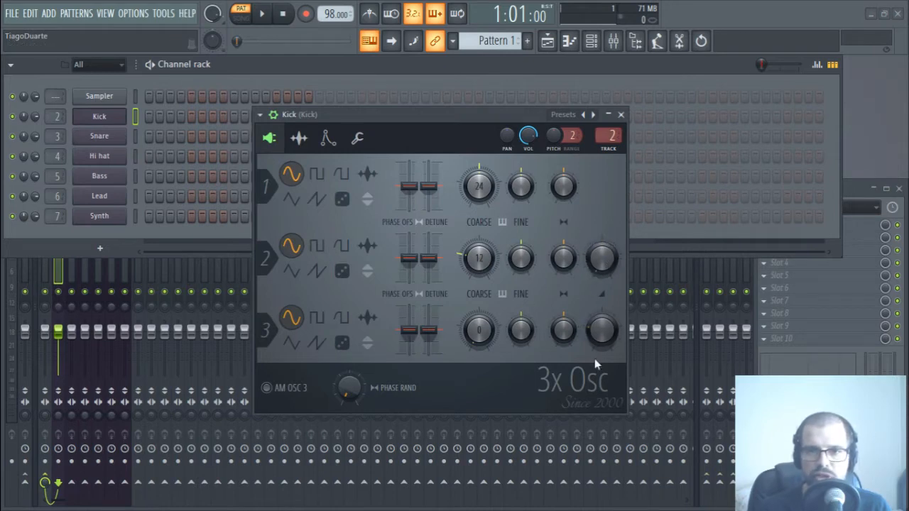
drag(601, 330, 601, 357)
drag(482, 180, 481, 221)
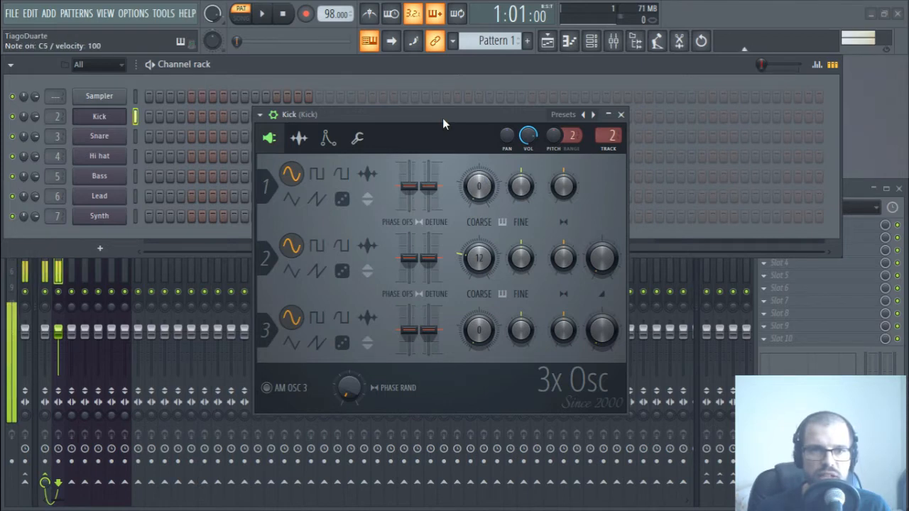
mouse_move(442, 115)
mouse_down()
mouse_move(582, 130)
mouse_move(436, 111)
mouse_up()
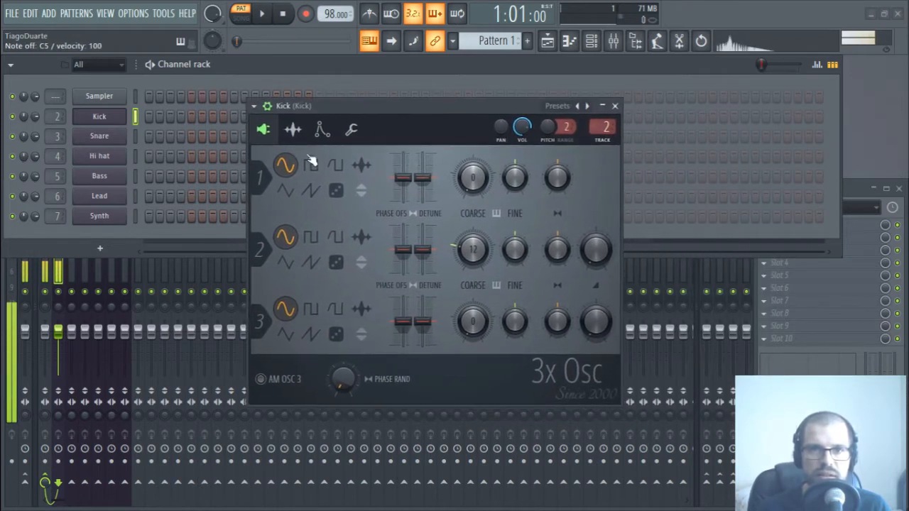
Open the Kick's envelope and instrument settings and audition the sound in different octaves.
click(294, 132)
click(321, 131)
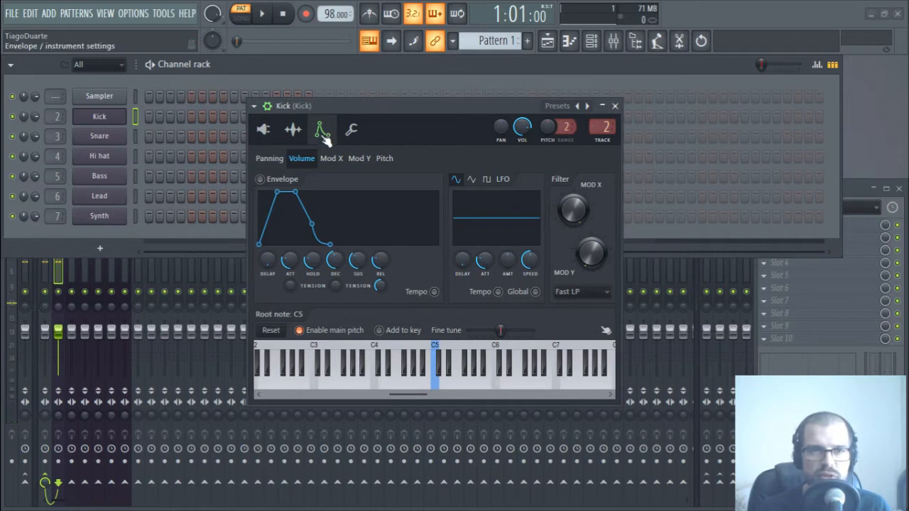
key(z)
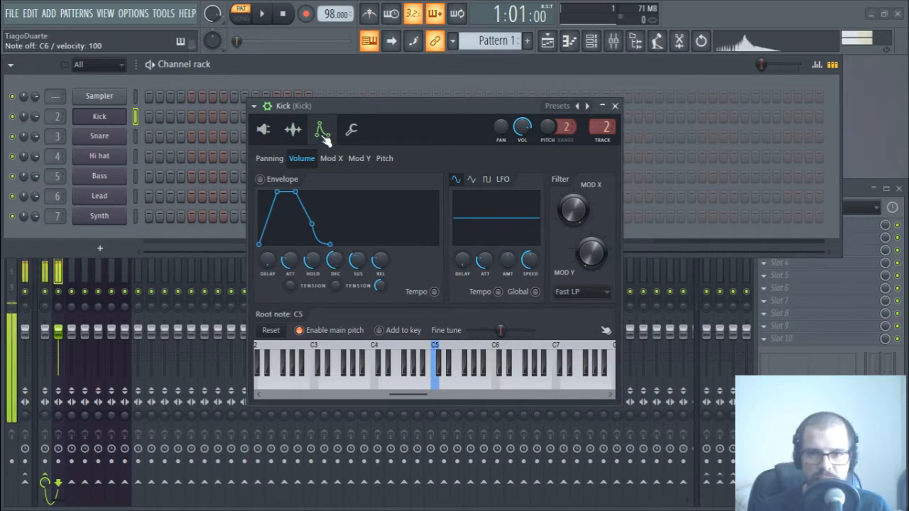
key(q)
key(z)
key(z)
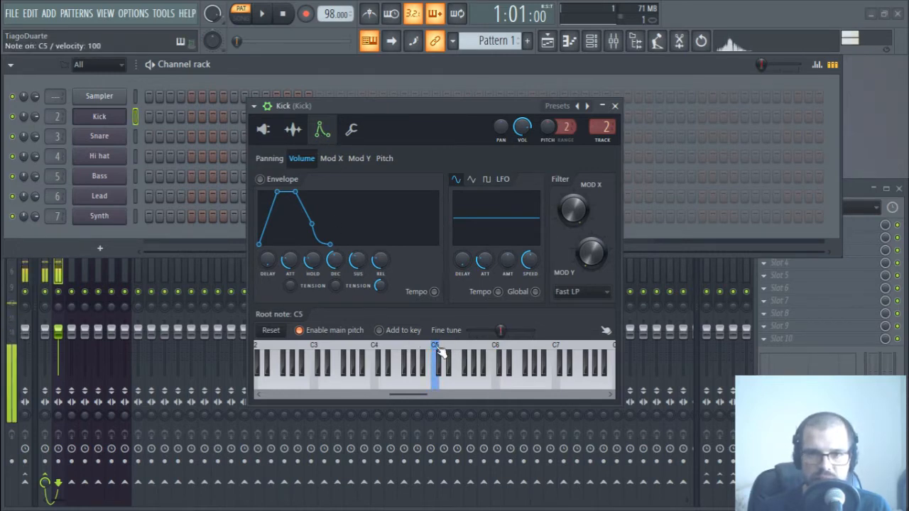
Set the typing keyboard's base note to C4 and audition the Kick.
right_click(369, 41)
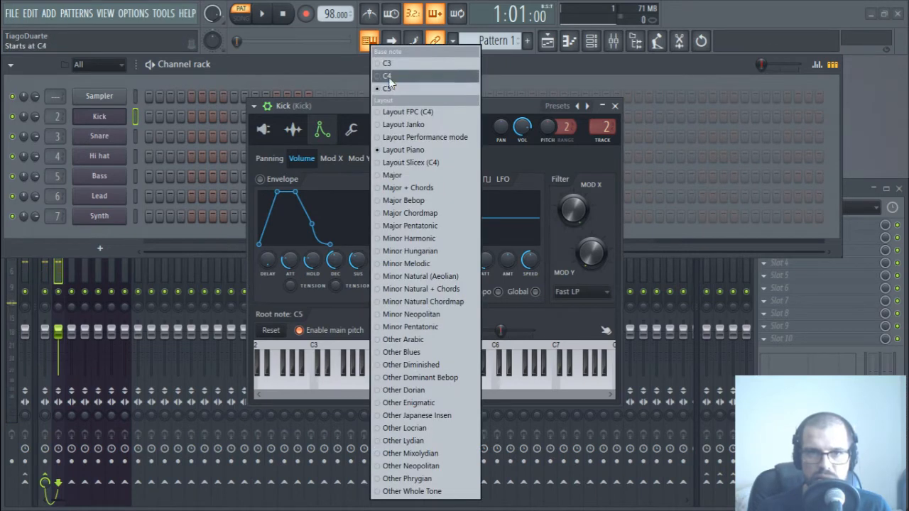
click(388, 76)
key(z)
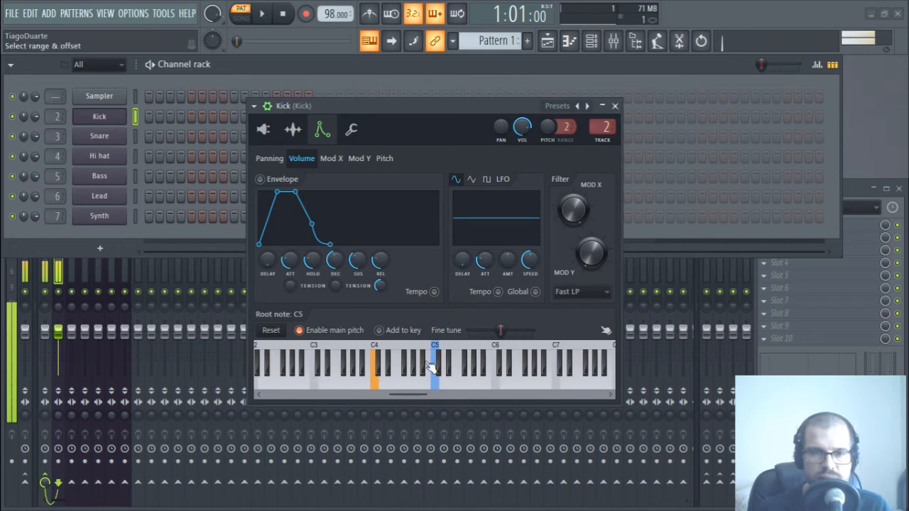
click(378, 355)
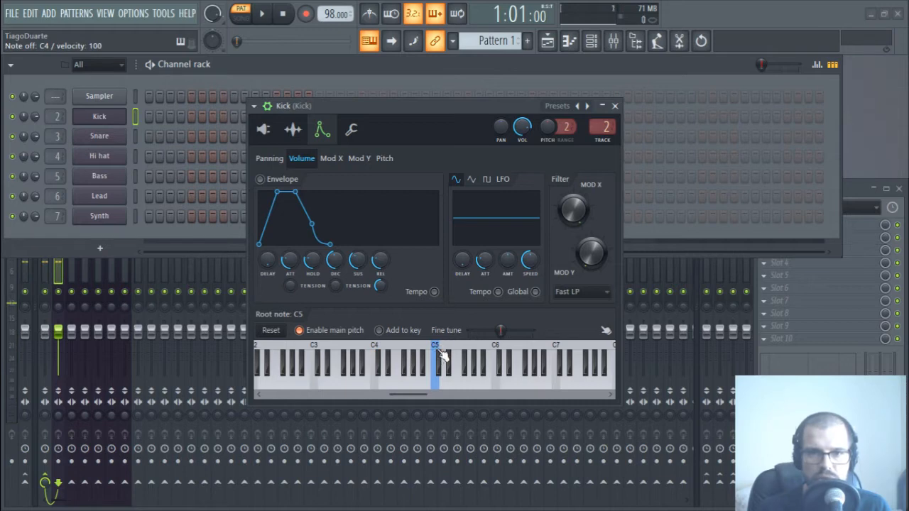
Set the Kick's root note to C6 and audition the transposed sound.
right_click(496, 355)
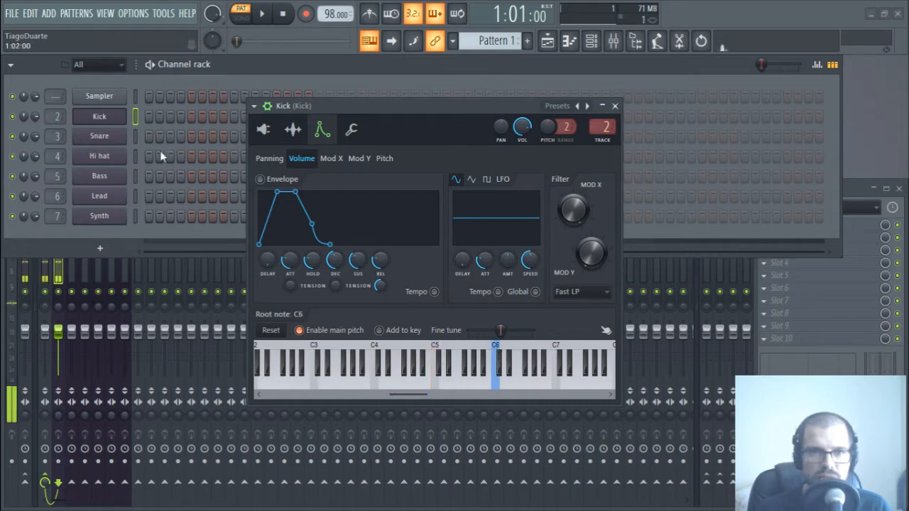
click(149, 117)
key(space)
key(space)
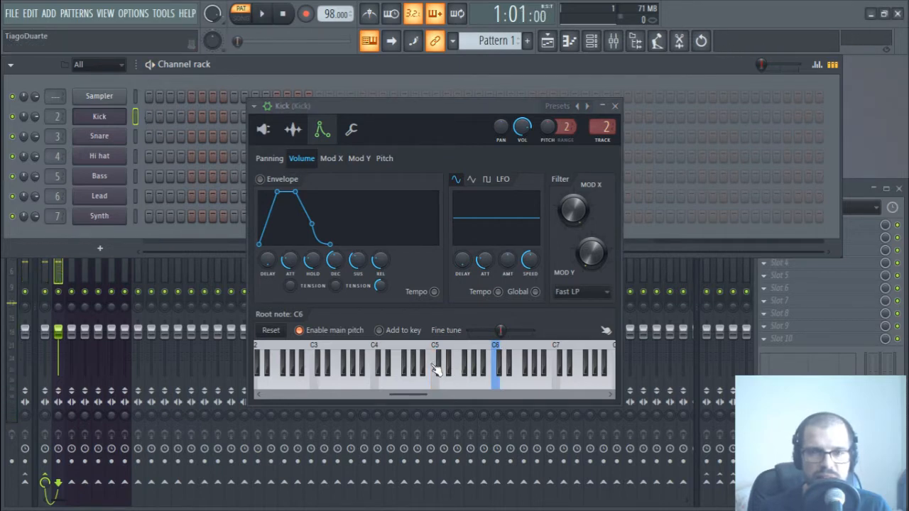
key(z)
key(z)
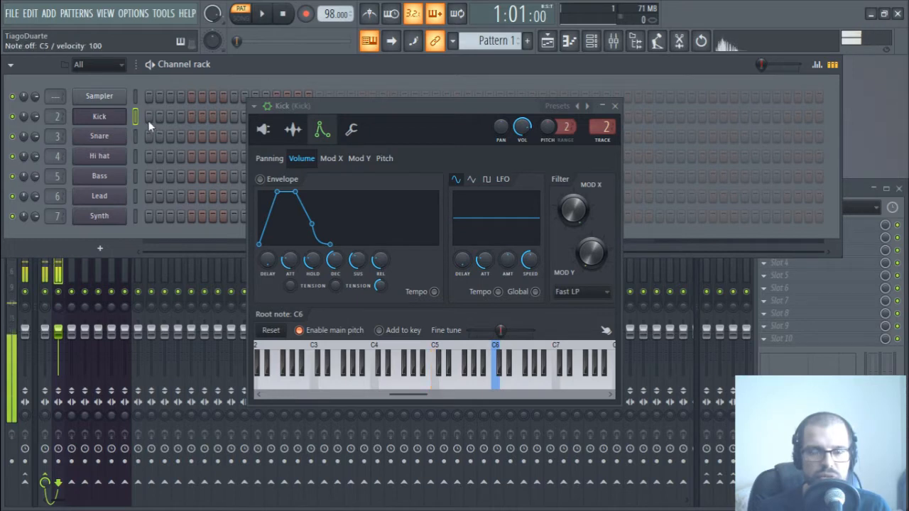
Enable the Kick's volume envelope with attack, hold, sustain and release at zero and a short decay.
click(297, 179)
drag(292, 261, 319, 298)
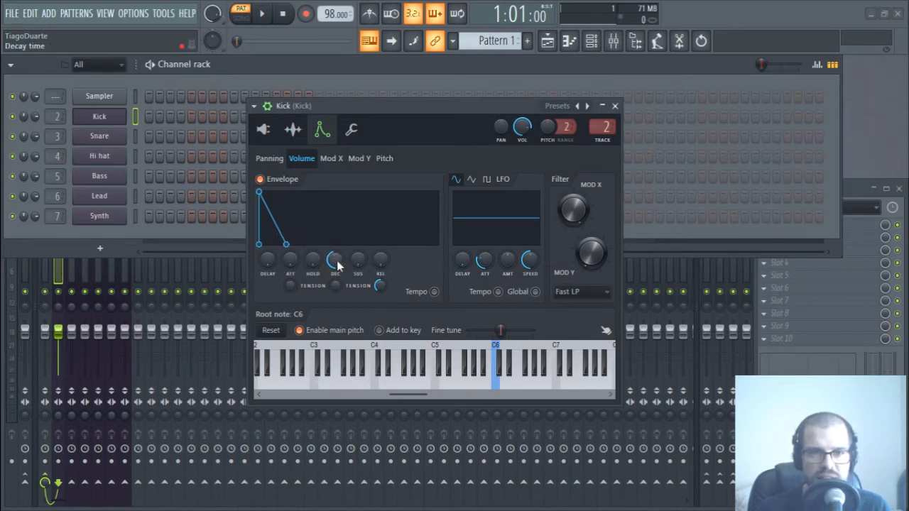
drag(333, 260, 334, 278)
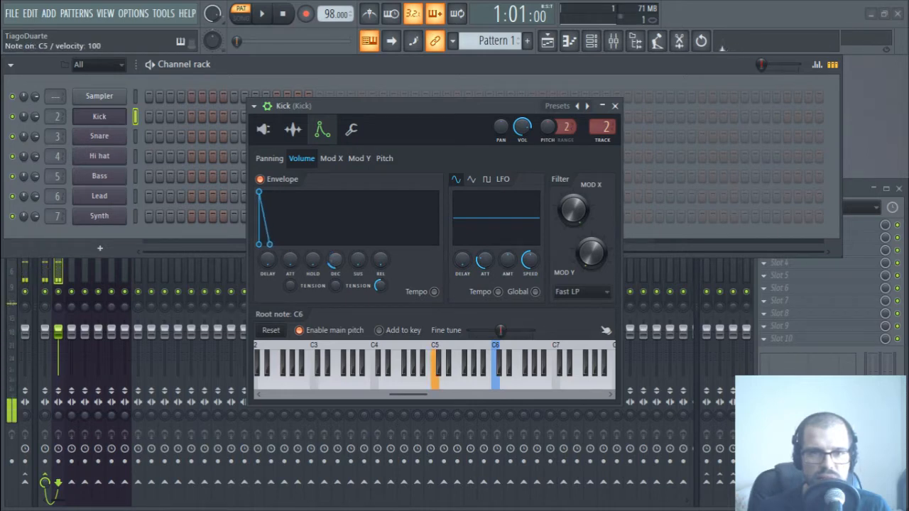
Enter Kick hits on steps 1, 4, 7 and 11 of bar one and play the pattern with the metronome on.
click(150, 117)
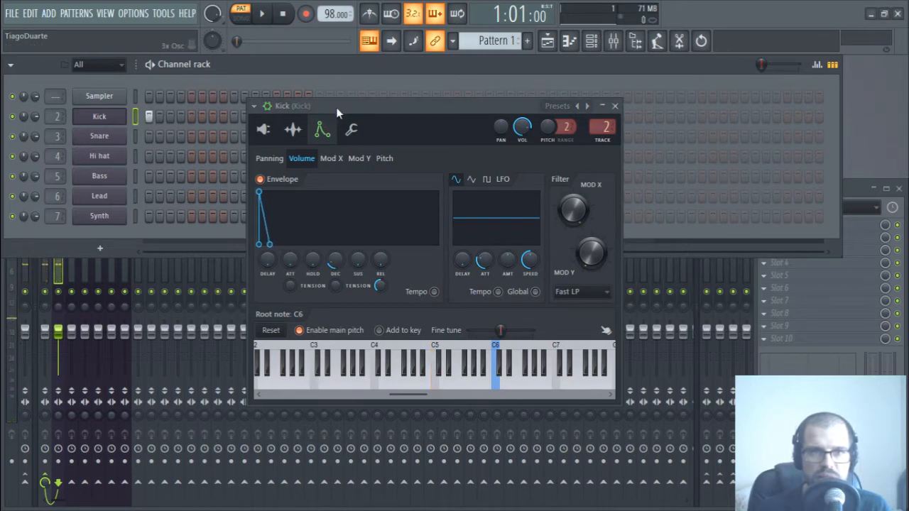
drag(335, 107, 344, 197)
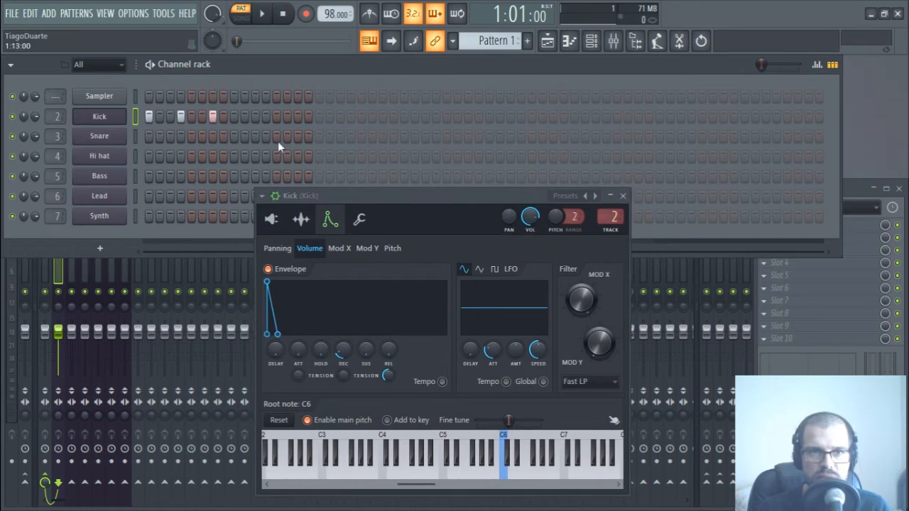
key(space)
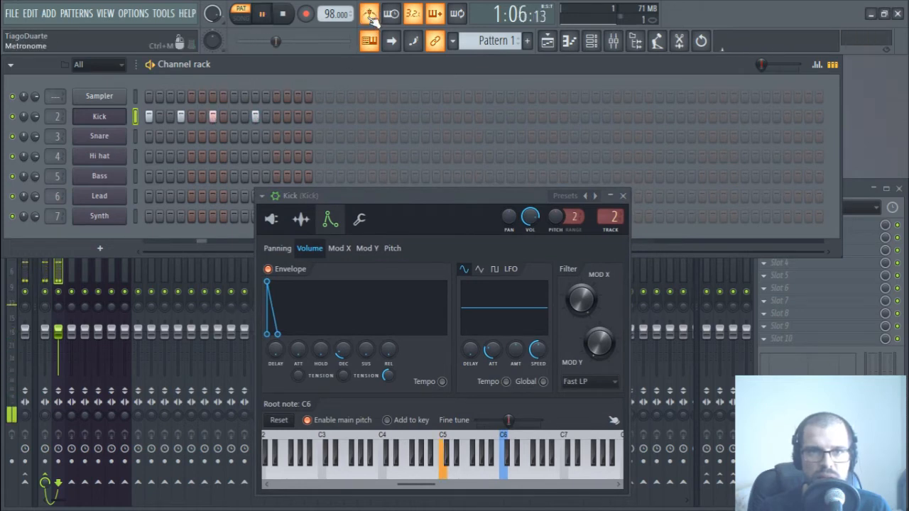
Add Kick hits on steps 1, 4, 7, 10 and 11 of bar two and set the channel rack swing to 36%.
click(319, 116)
click(351, 116)
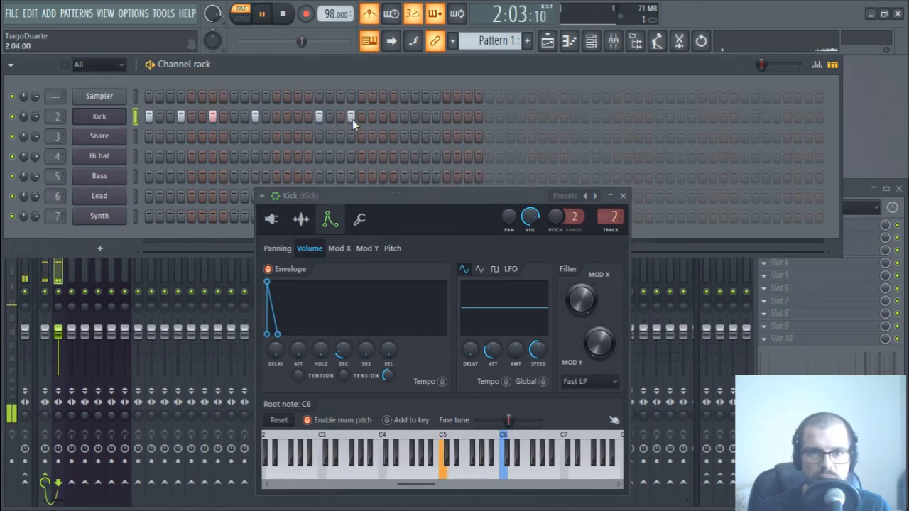
click(383, 116)
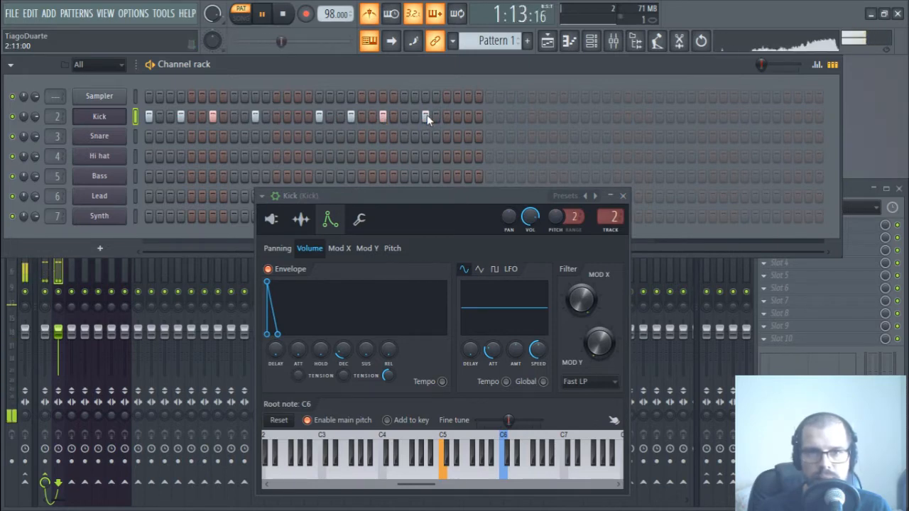
click(426, 117)
click(415, 116)
drag(763, 66, 776, 65)
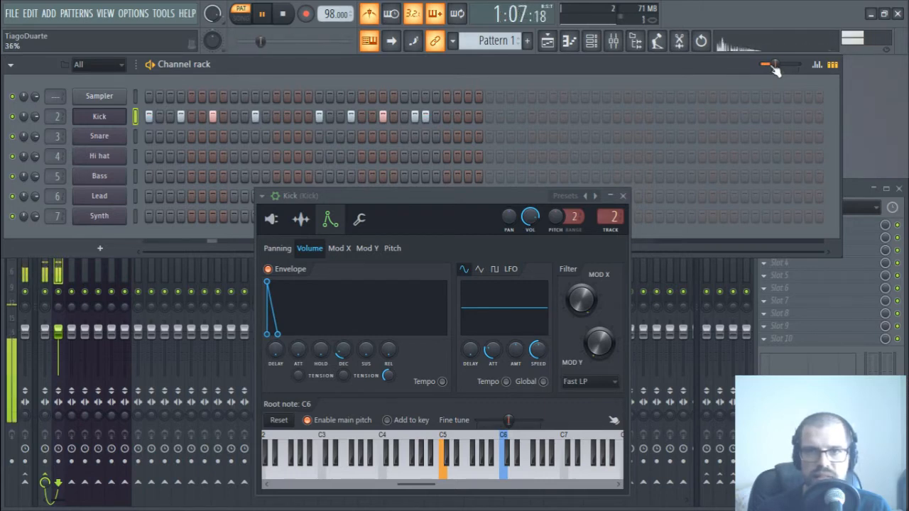
Add Kick hits on steps 1, 4, 7 and 9 of bar three.
click(489, 117)
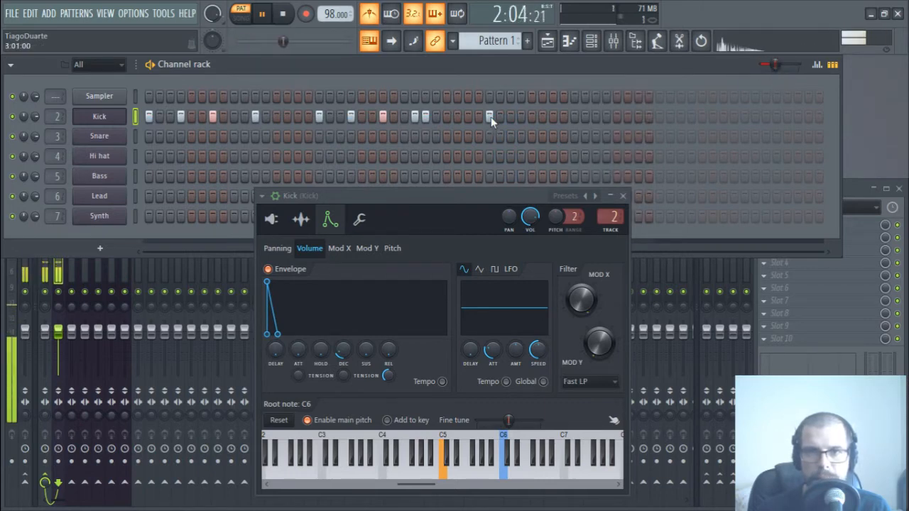
click(521, 117)
click(553, 116)
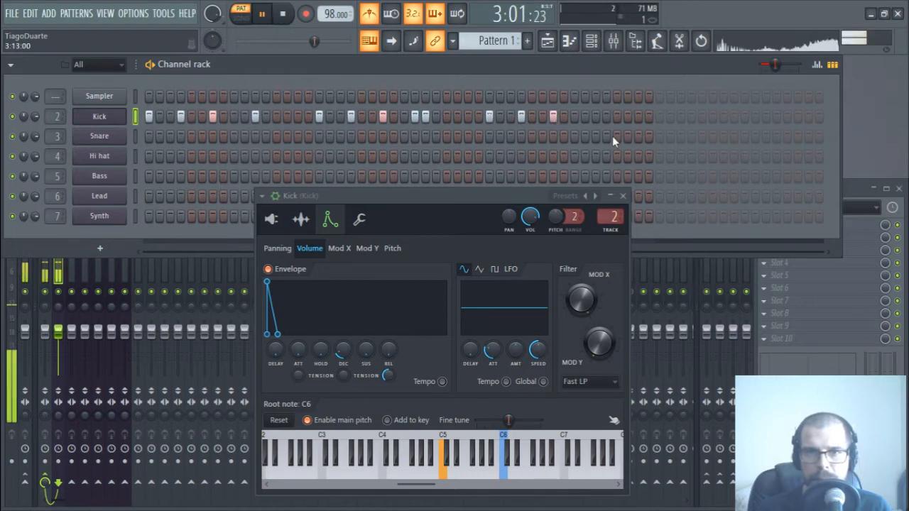
key(space)
drag(465, 204, 502, 253)
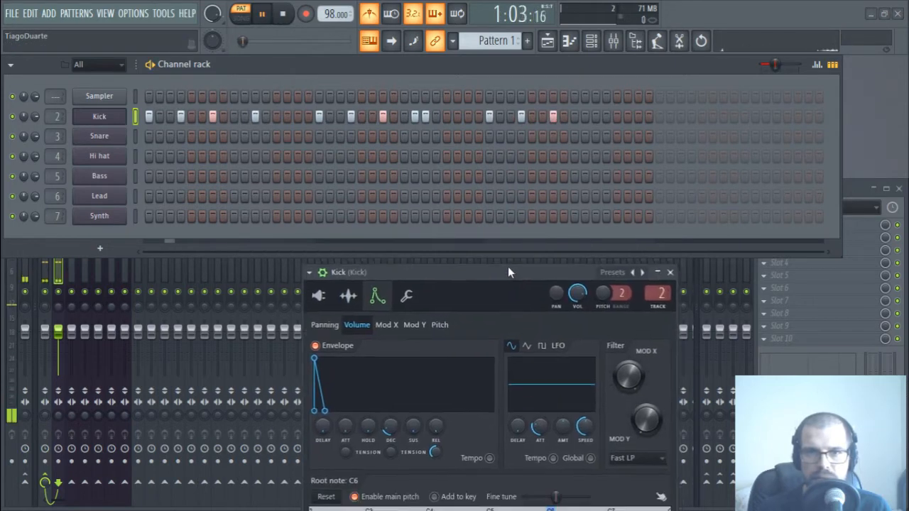
click(574, 116)
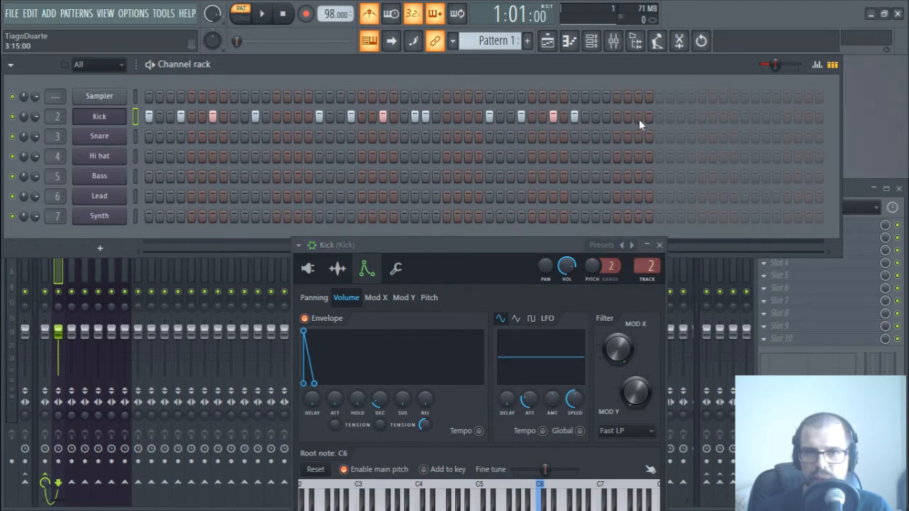
Add Kick hits on steps 15 and 16 of bar three and steps 1, 4, 7, 11, 14 and 16 of bar four.
drag(639, 119, 664, 121)
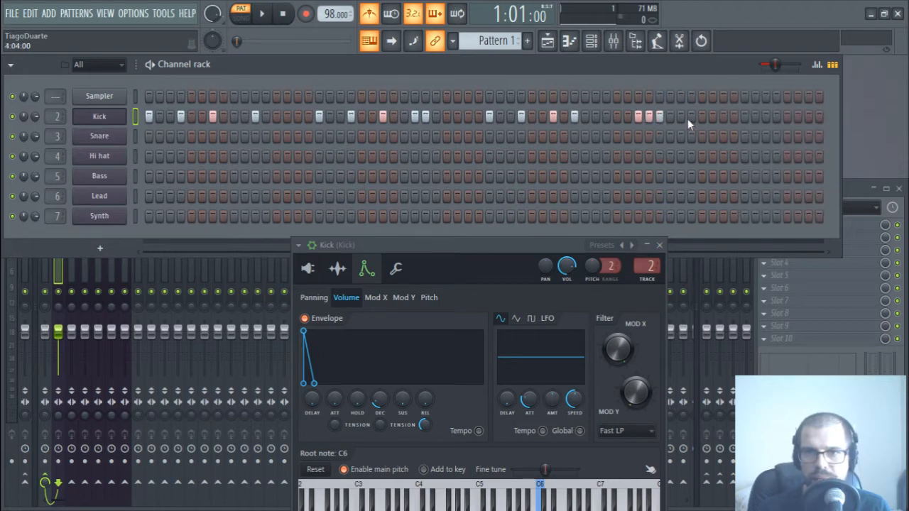
click(690, 117)
click(724, 117)
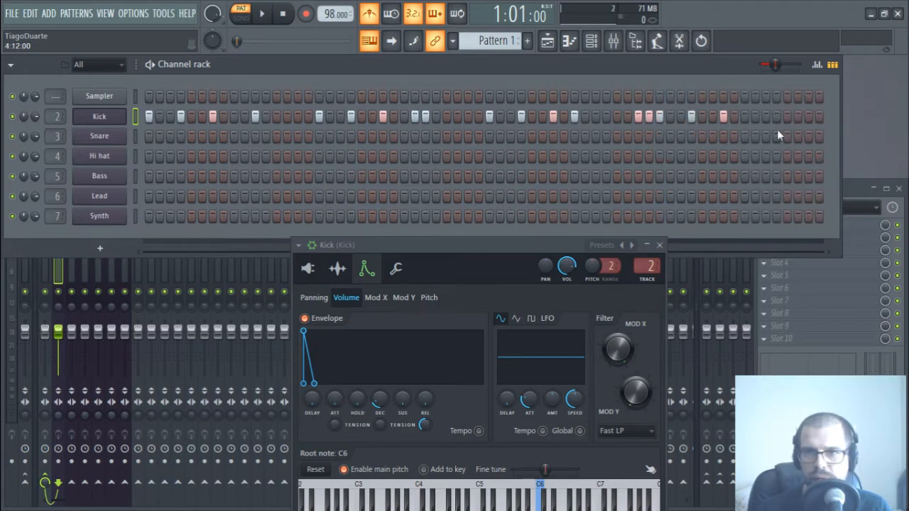
click(819, 116)
Raise the decay tension of the Kick's volume envelope while the pattern plays.
key(space)
drag(529, 246, 509, 181)
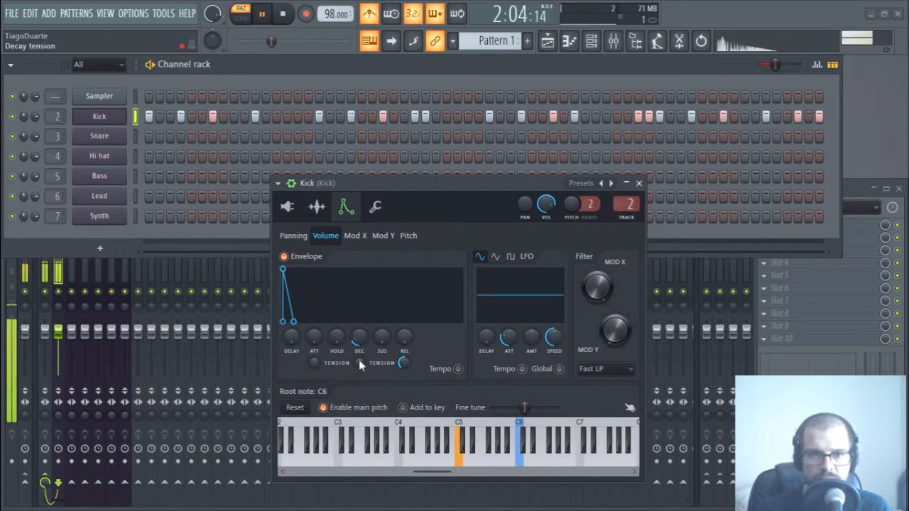
drag(360, 363, 359, 347)
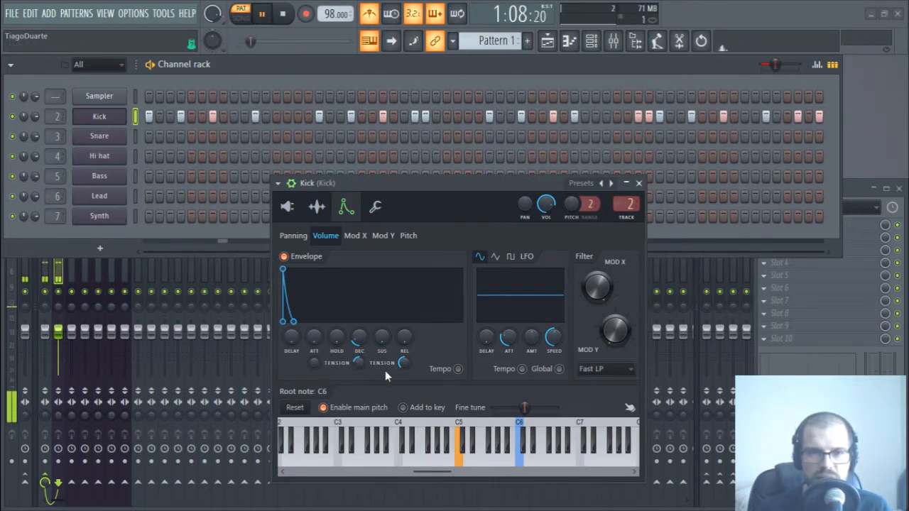
Enable the Kick's pitch envelope and reduce its attack and hold times to zero.
click(410, 237)
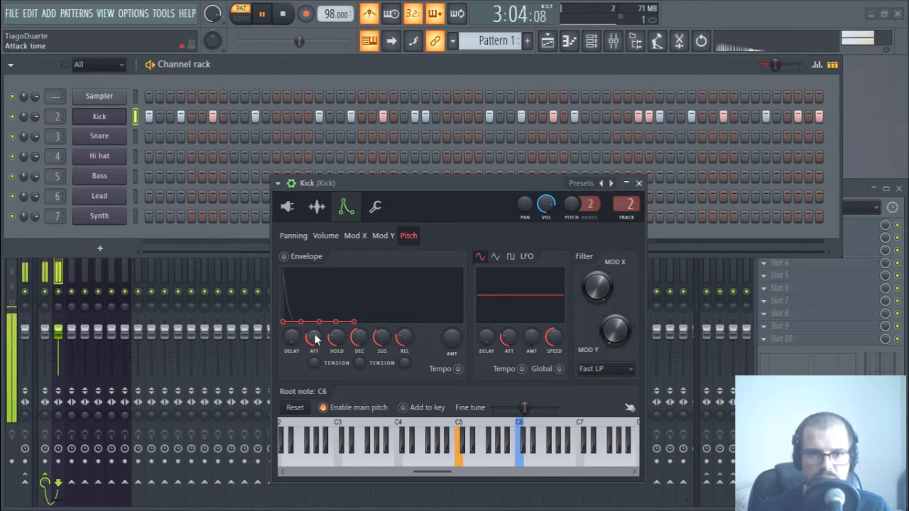
drag(298, 320, 301, 321)
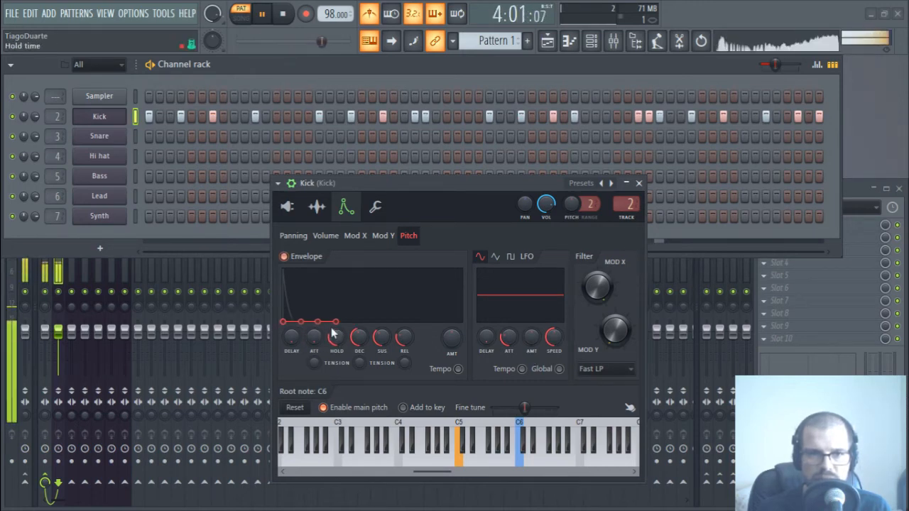
key(space)
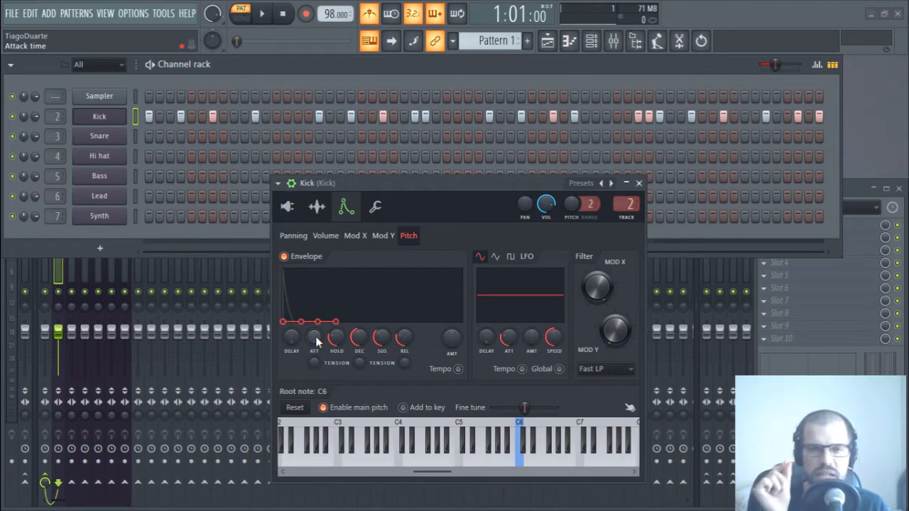
drag(336, 338, 337, 362)
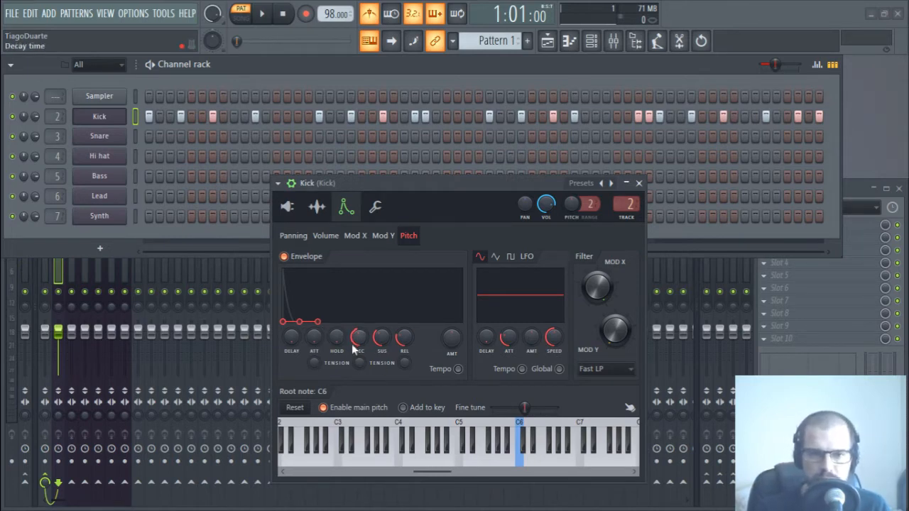
Shorten the Kick pitch envelope's decay, zero its sustain and release, and raise its modulation amount and decay tension.
click(326, 237)
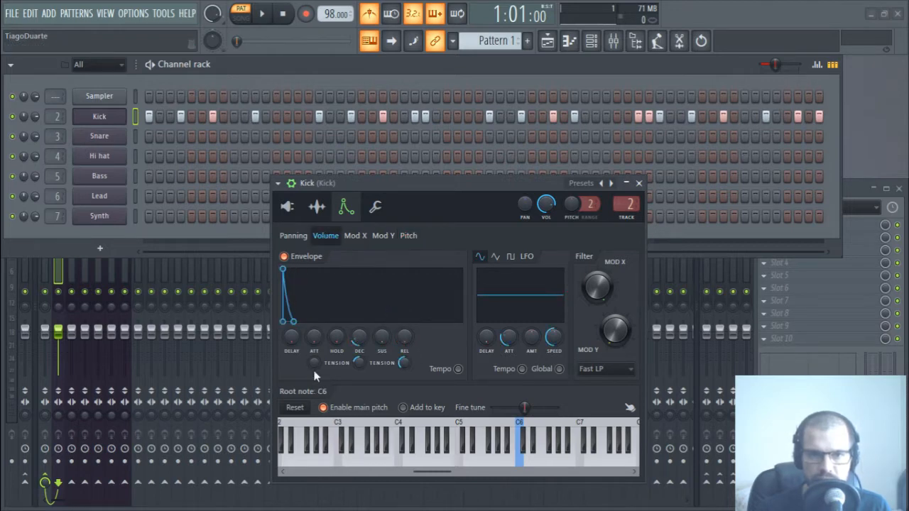
click(415, 239)
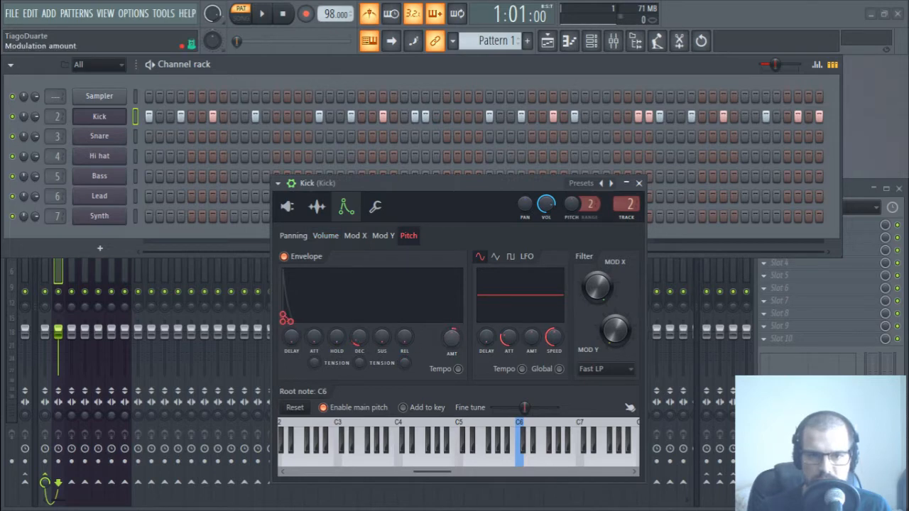
key(space)
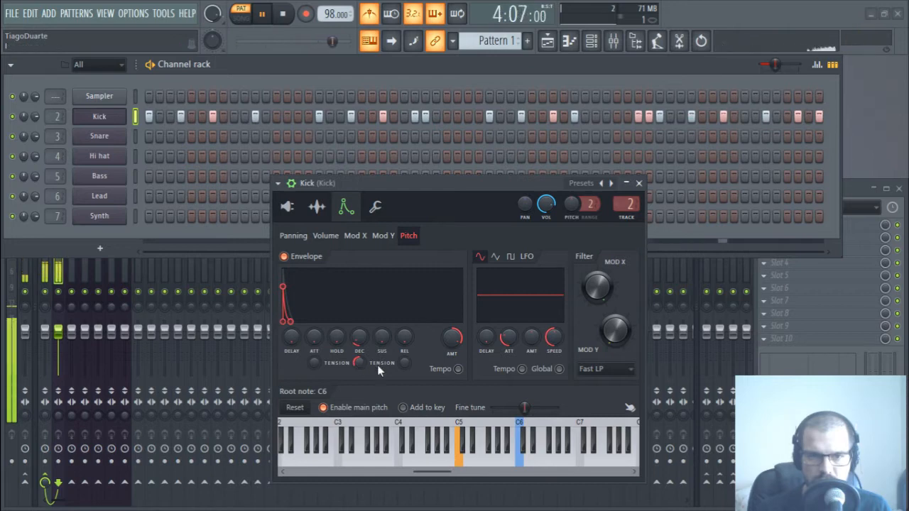
click(308, 260)
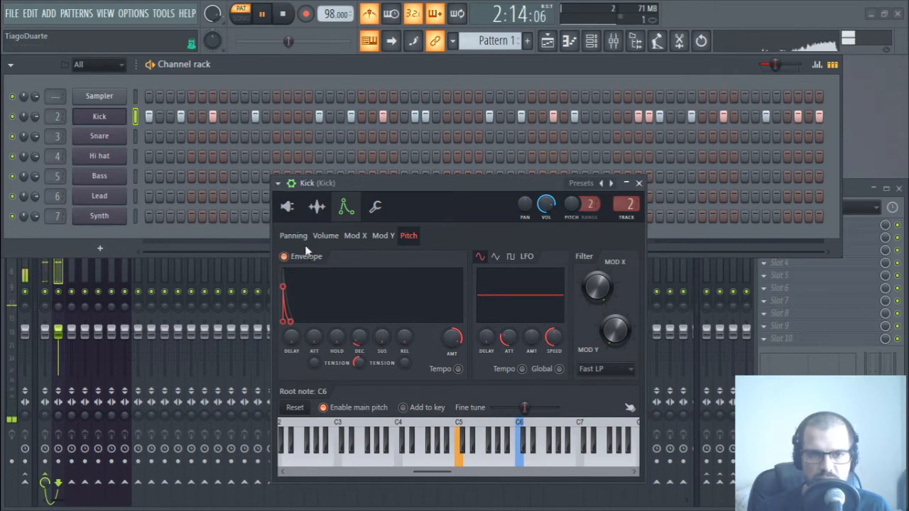
Give the Kick's oscillator 2 a rounded saw shape with coarse pitch at -12 semitones and a low mix level.
click(288, 206)
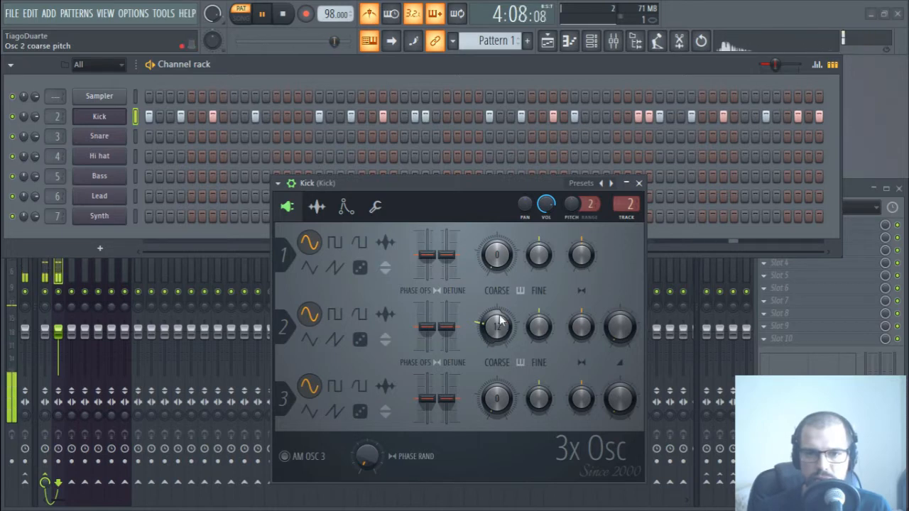
click(334, 314)
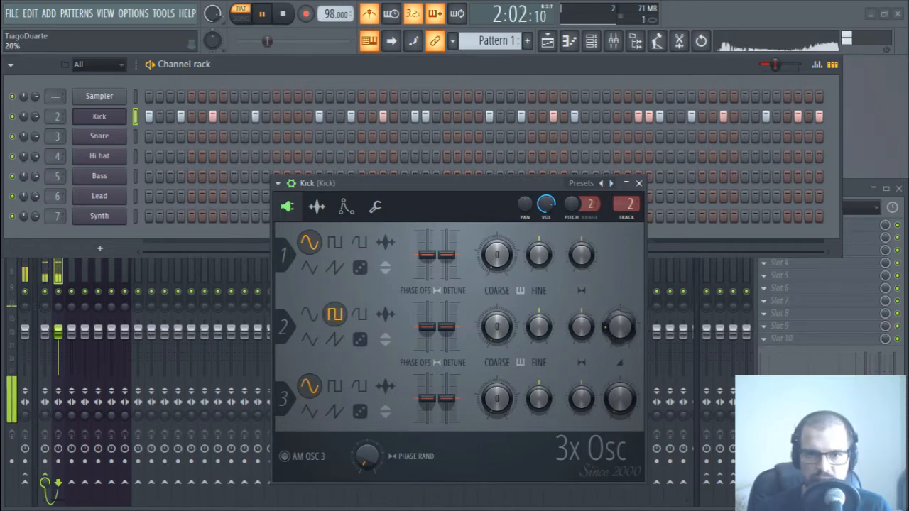
drag(620, 327, 620, 336)
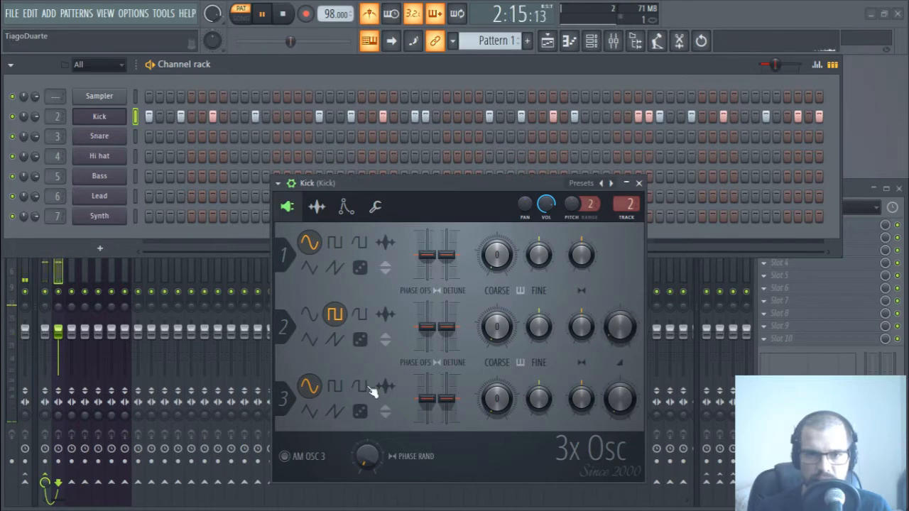
click(360, 315)
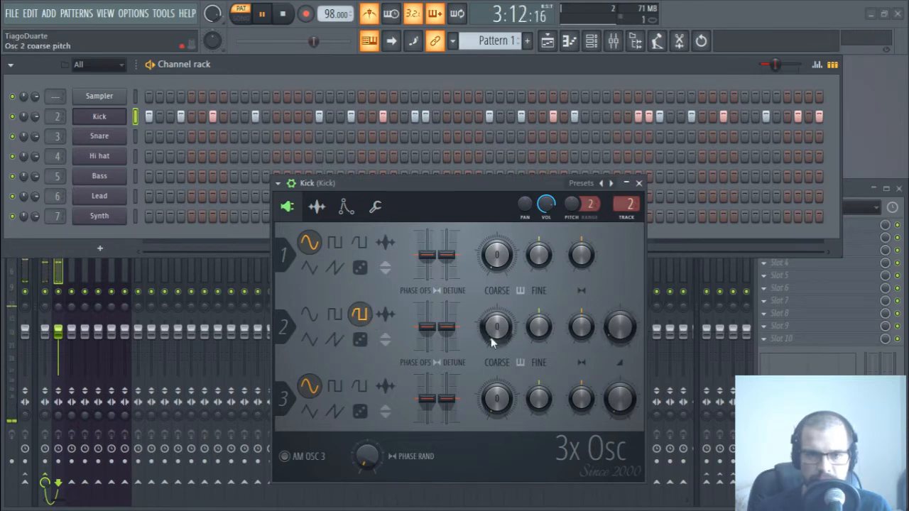
drag(446, 327, 446, 327)
drag(500, 340, 499, 362)
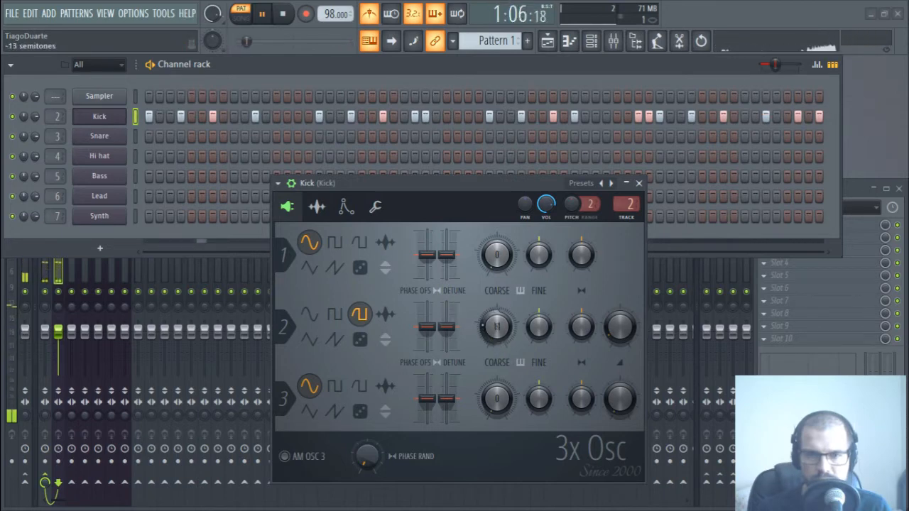
drag(620, 327, 620, 345)
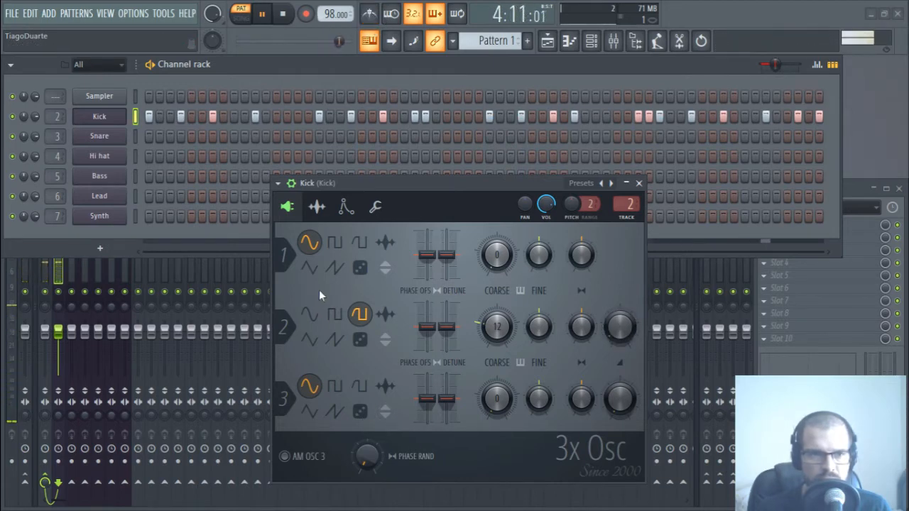
Load Fruity Limiter into slot 10 of the Master mixer track and raise the limiter's gain.
click(639, 183)
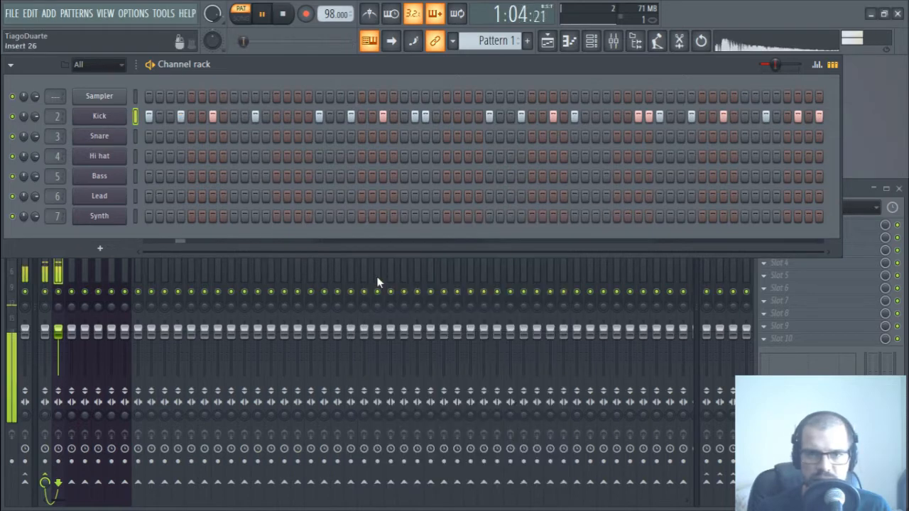
click(859, 188)
click(21, 229)
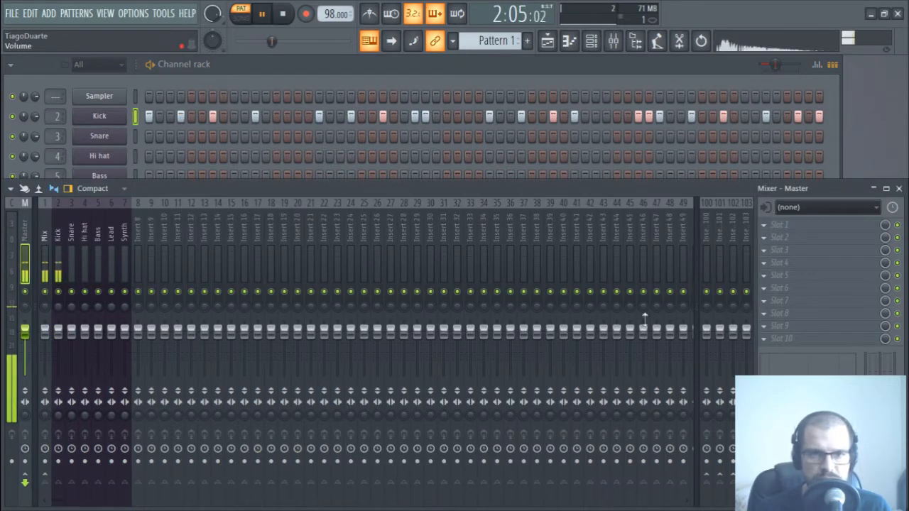
click(789, 331)
mouse_move(719, 298)
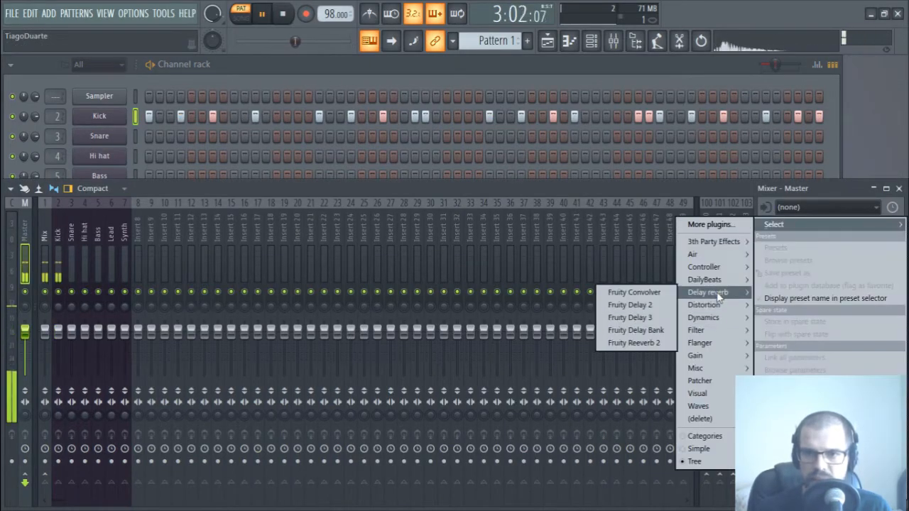
mouse_move(703, 317)
click(625, 330)
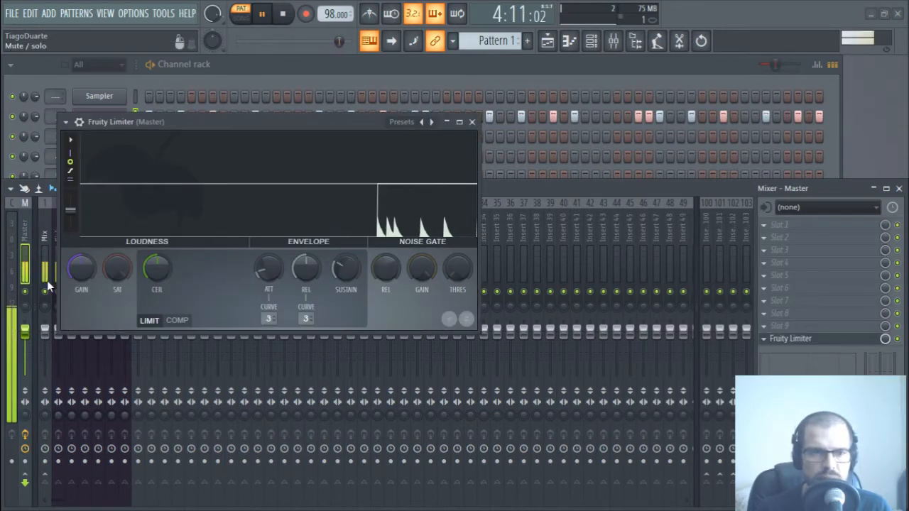
drag(81, 268, 81, 242)
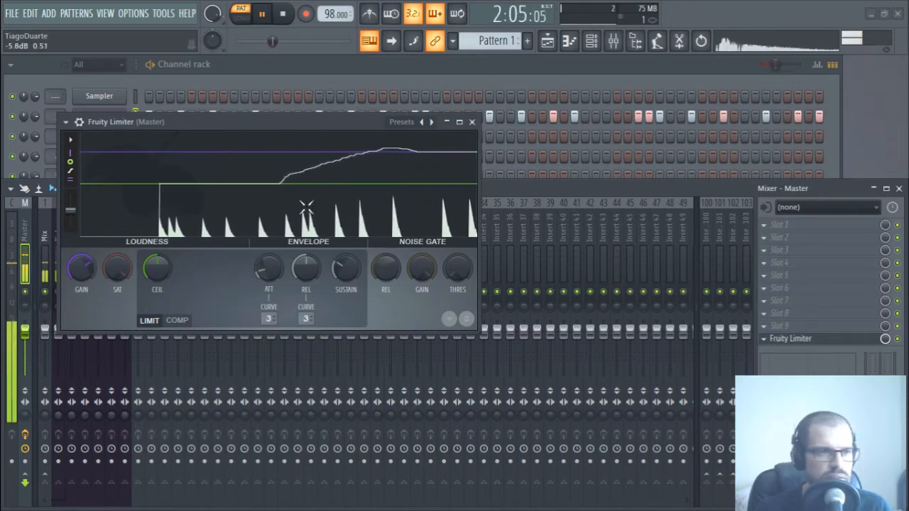
click(471, 122)
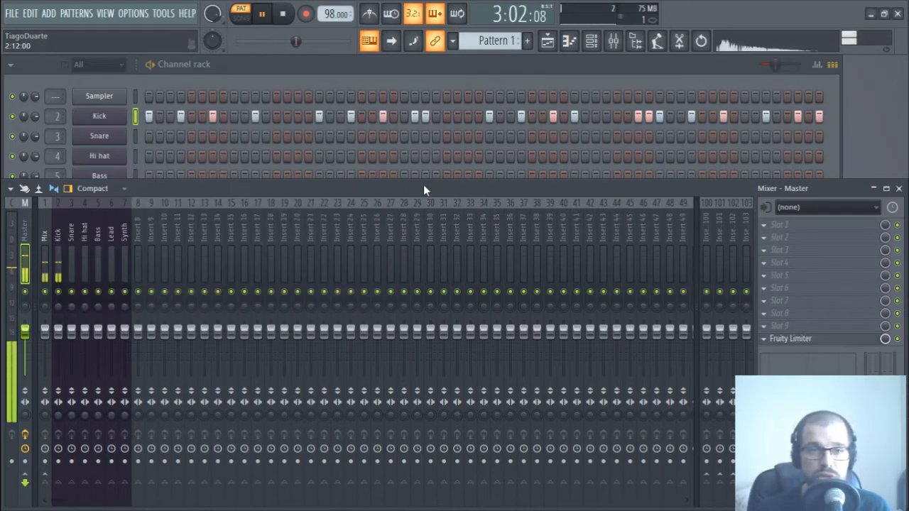
Set the Kick's oscillator 3 to noise with a mix level of about 2% and fine-tune oscillator 2's mix level.
click(99, 116)
click(334, 386)
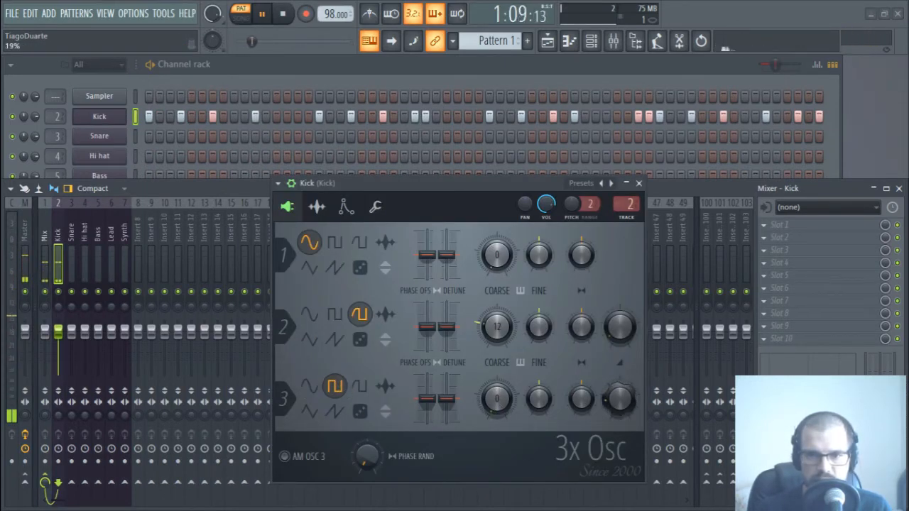
click(362, 410)
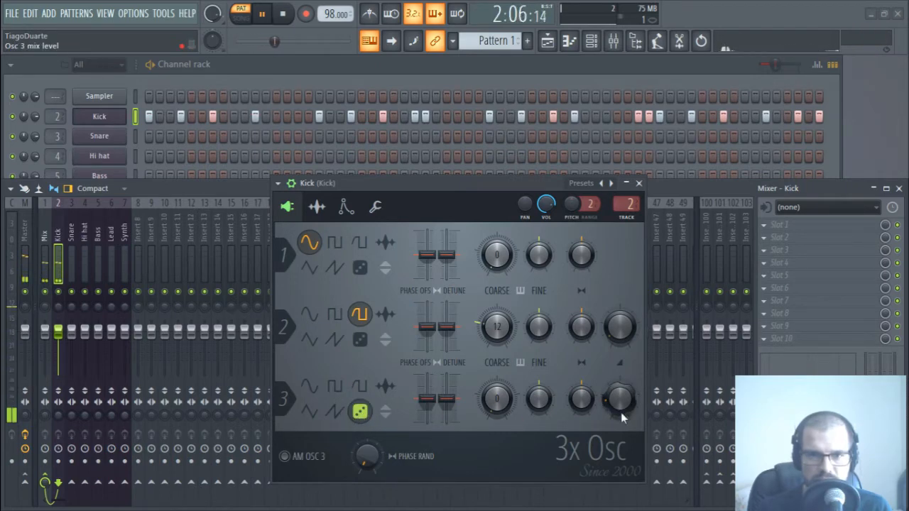
drag(620, 399, 620, 409)
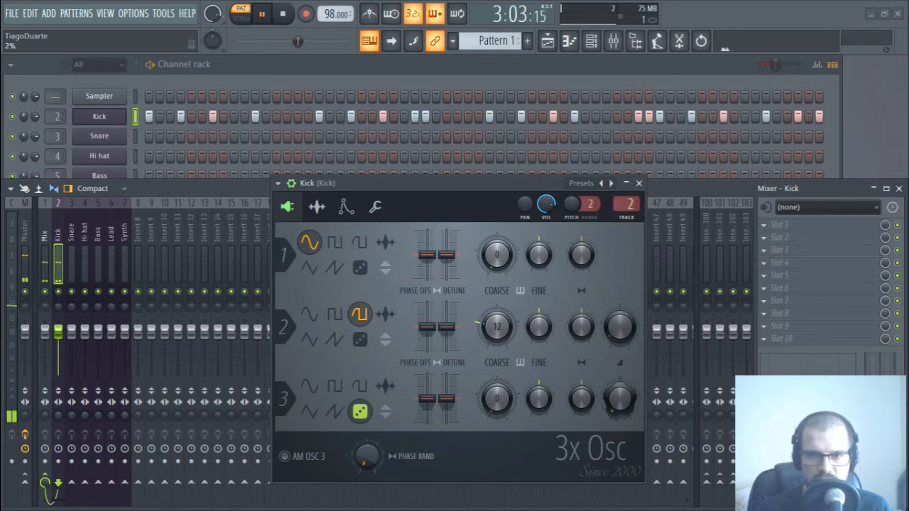
drag(620, 328, 620, 331)
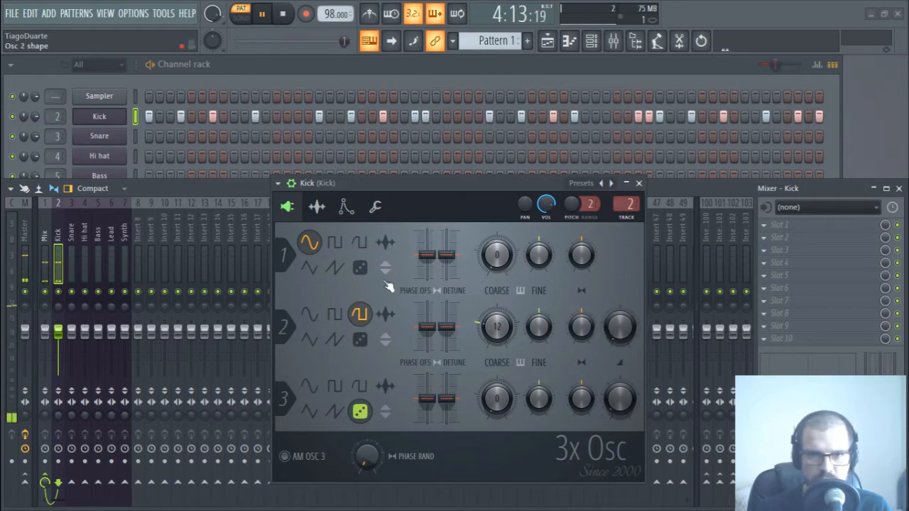
click(346, 206)
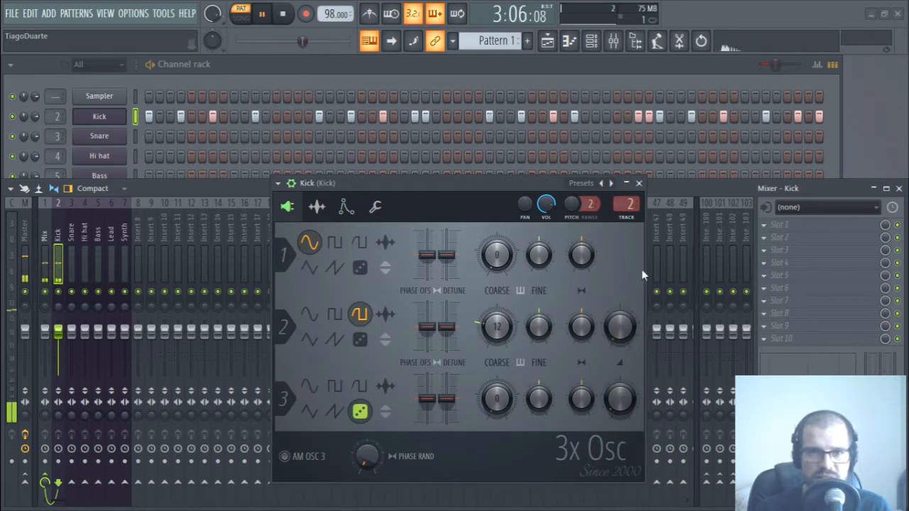
click(638, 183)
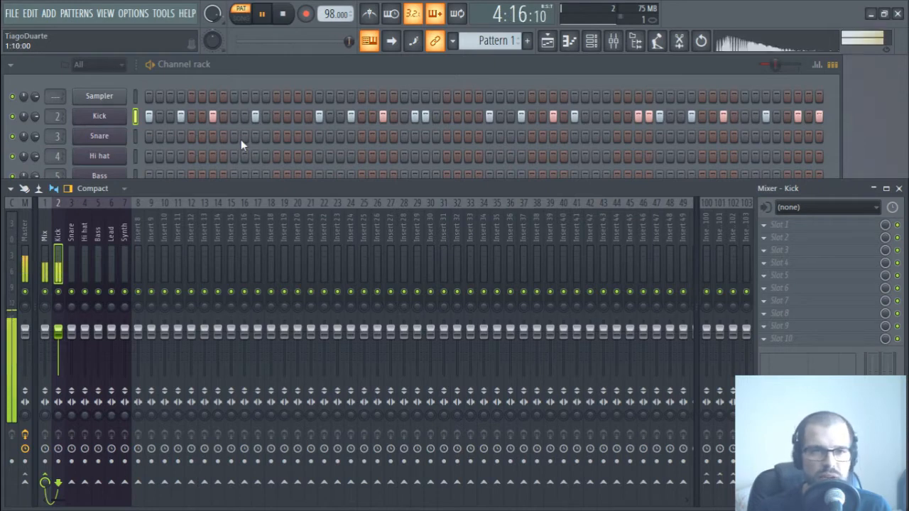
Set the Snare's oscillator 1 to the noise shape and turn down oscillator 2's mix level.
click(119, 143)
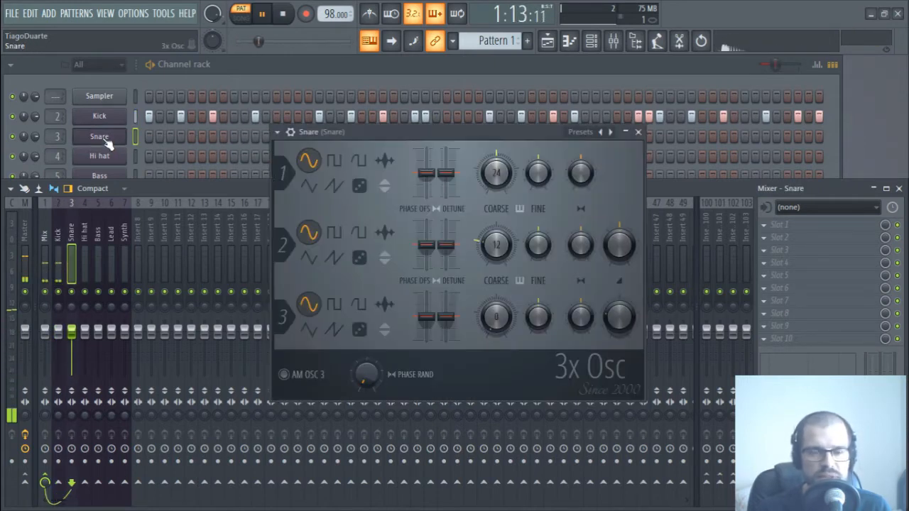
drag(393, 151, 366, 159)
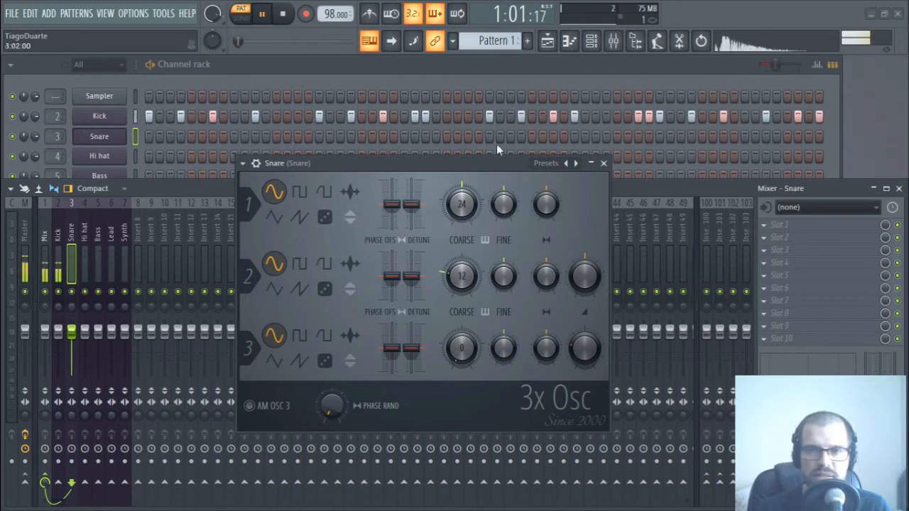
drag(461, 164, 458, 176)
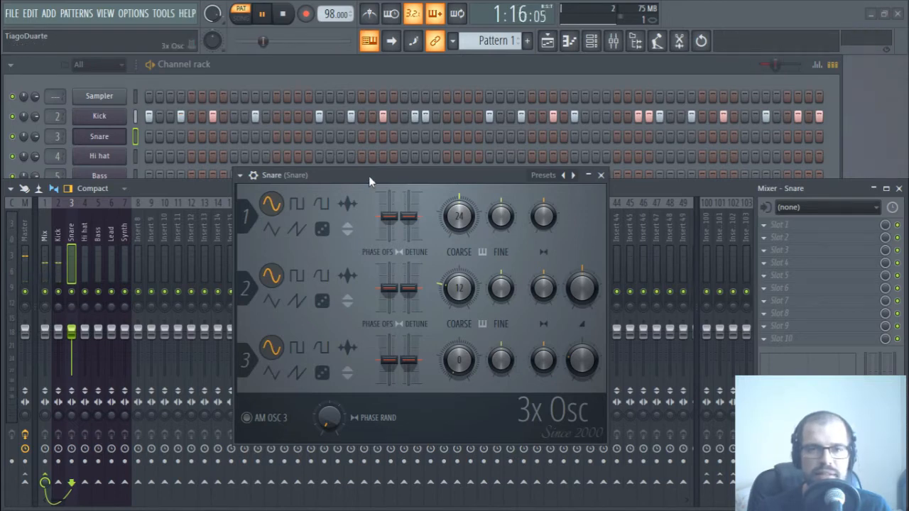
drag(369, 175, 341, 163)
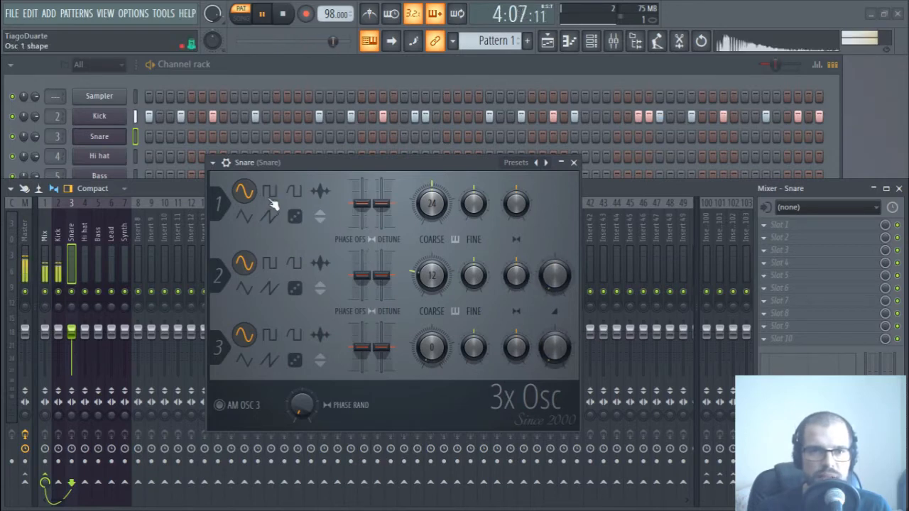
click(292, 223)
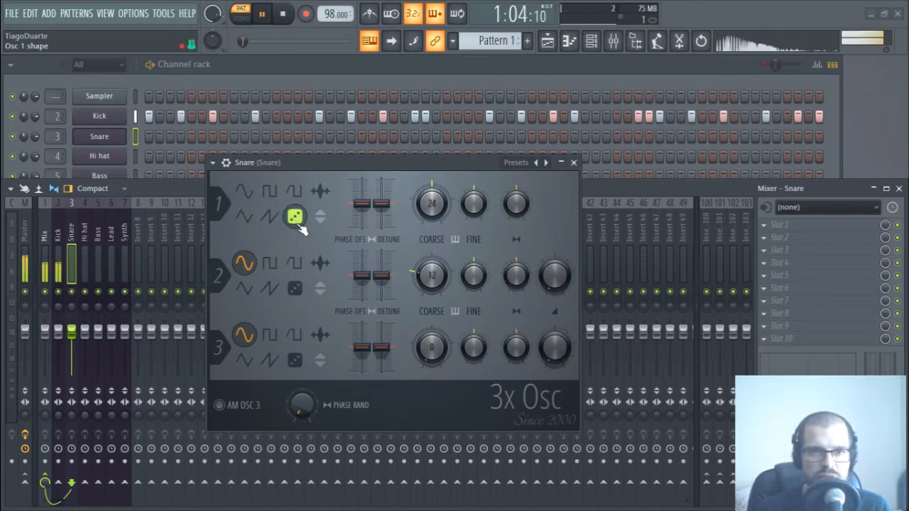
Enable the Snare's volume envelope and reduce its attack, hold, sustain and release to zero.
click(225, 163)
click(281, 186)
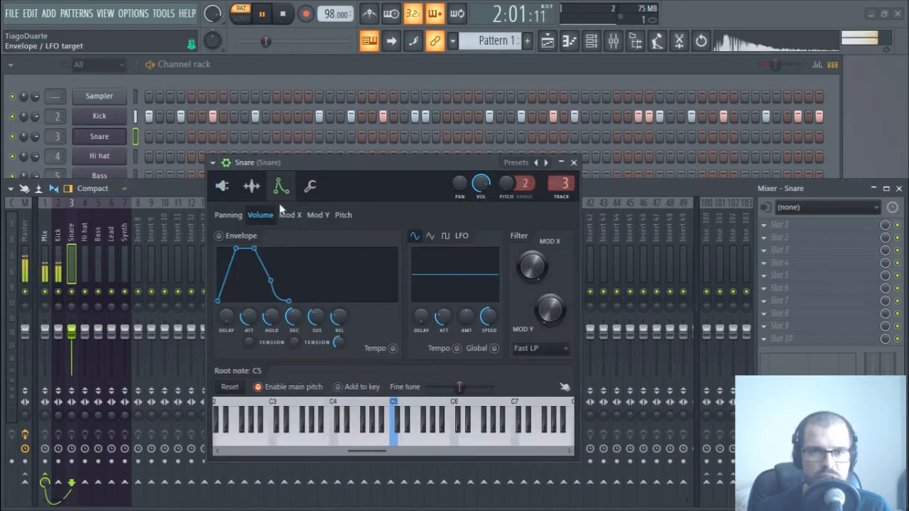
click(238, 238)
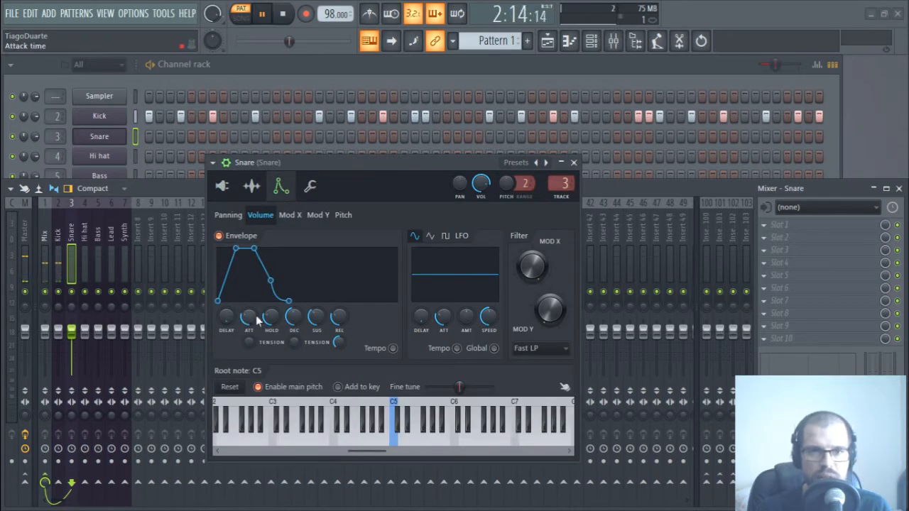
drag(252, 317, 272, 347)
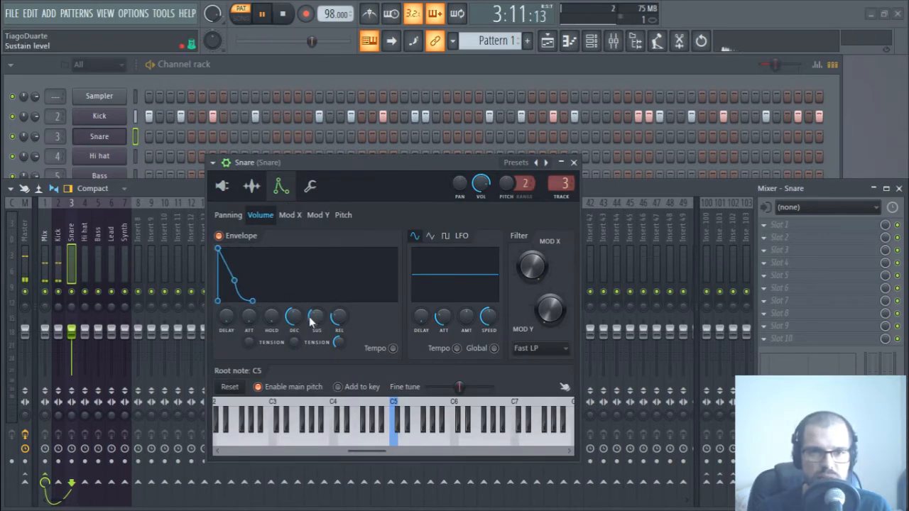
drag(333, 321, 360, 301)
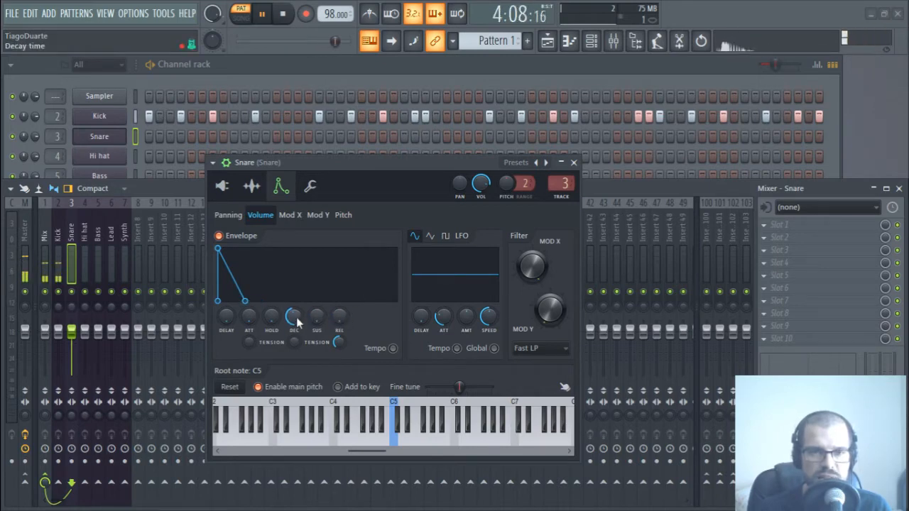
Shorten the Snare's volume envelope decay and place Snare hits every eight steps from step 5 through step 61.
drag(297, 329, 296, 359)
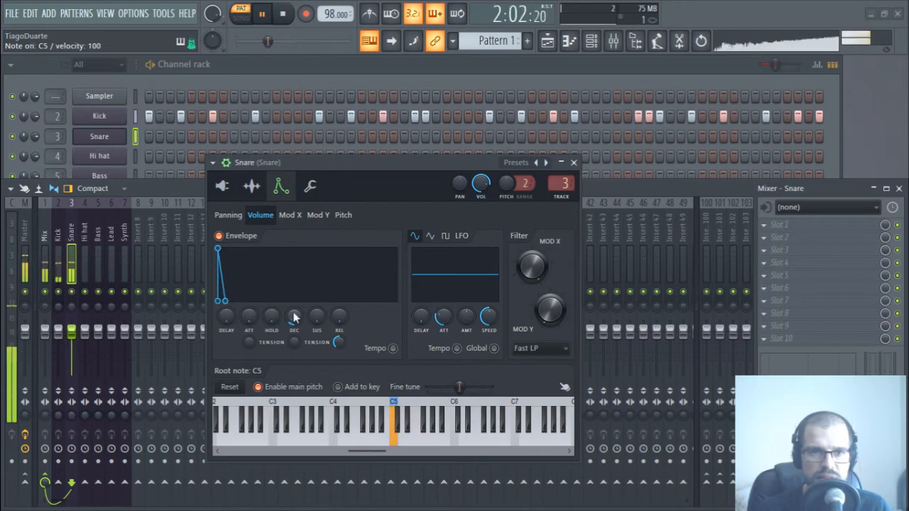
click(191, 137)
click(276, 137)
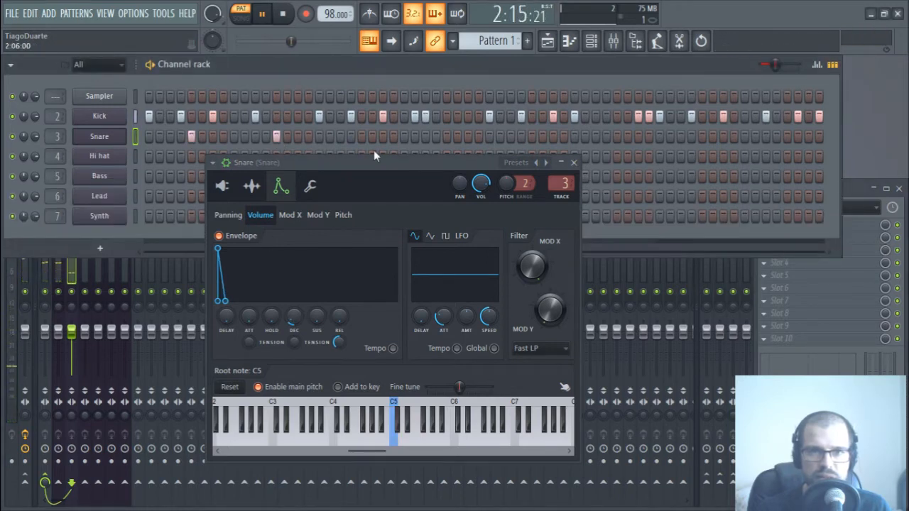
click(446, 137)
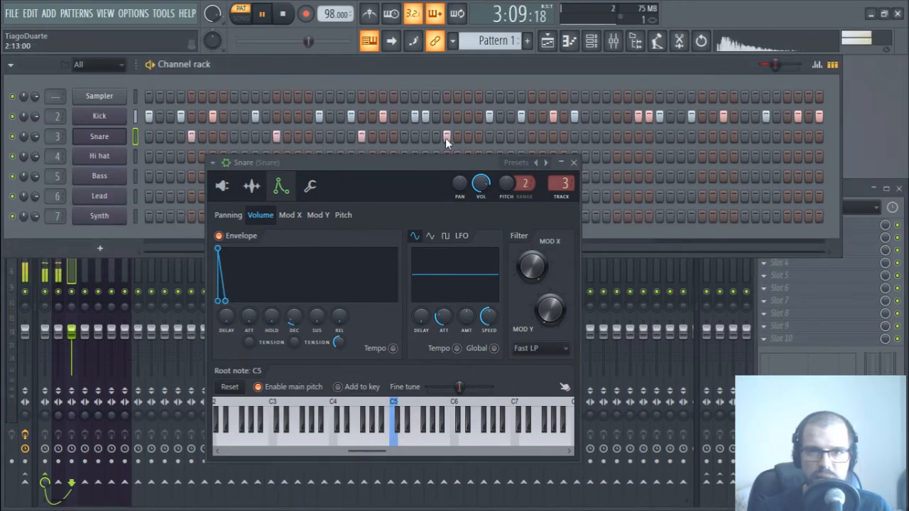
click(532, 137)
click(617, 136)
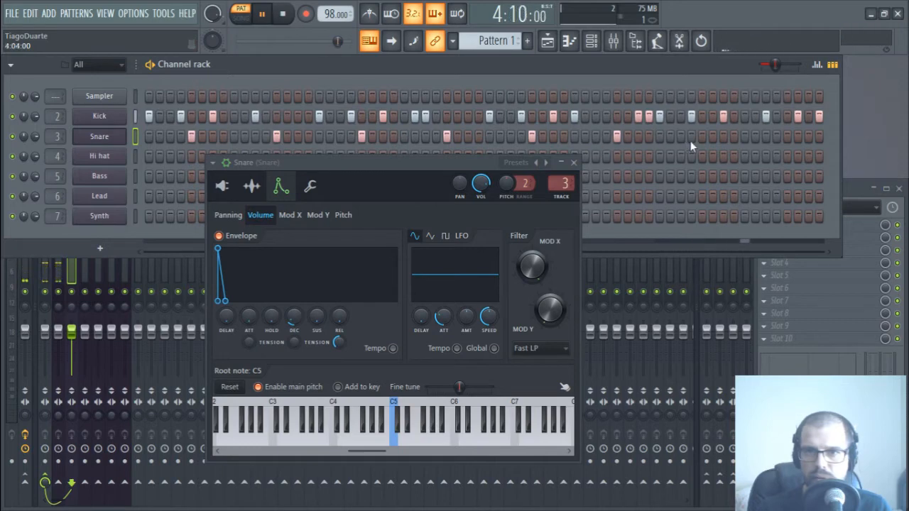
click(713, 136)
click(706, 136)
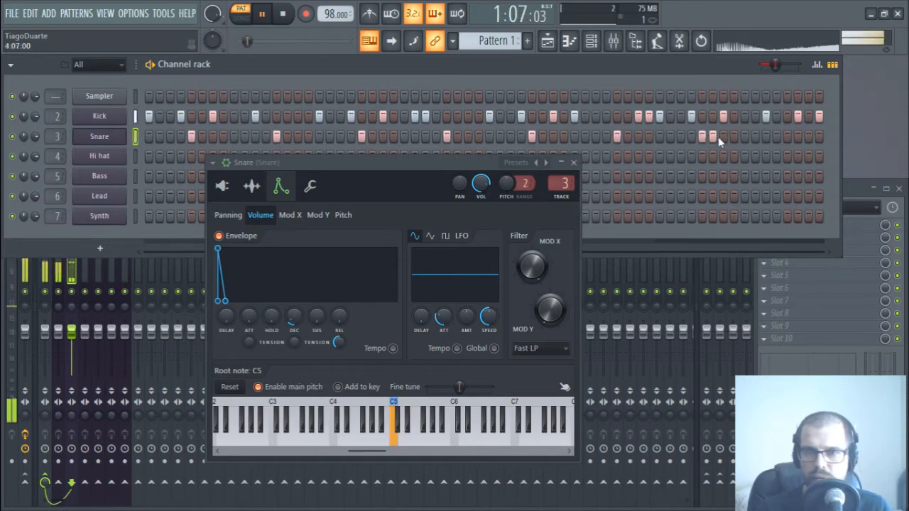
click(786, 137)
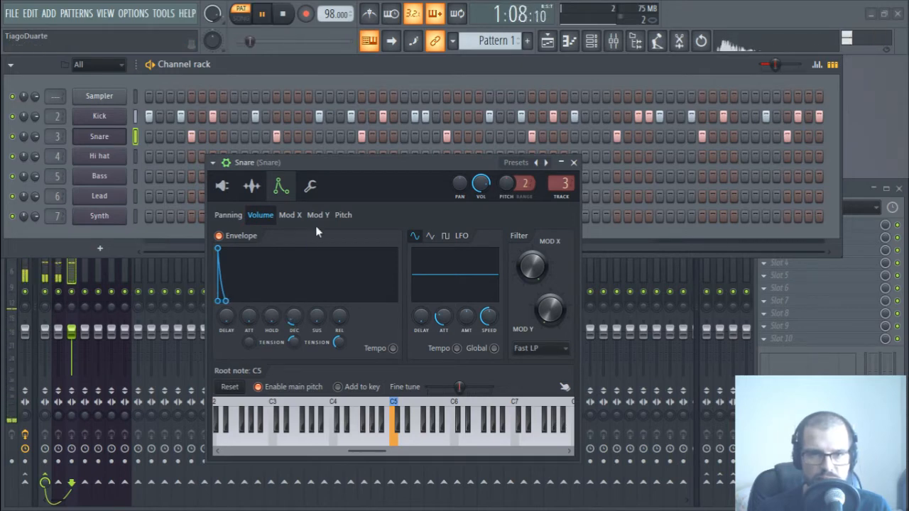
Enable the Snare's pitch envelope with zero attack, hold, sustain and release, a very short decay and a positive modulation amount.
click(343, 215)
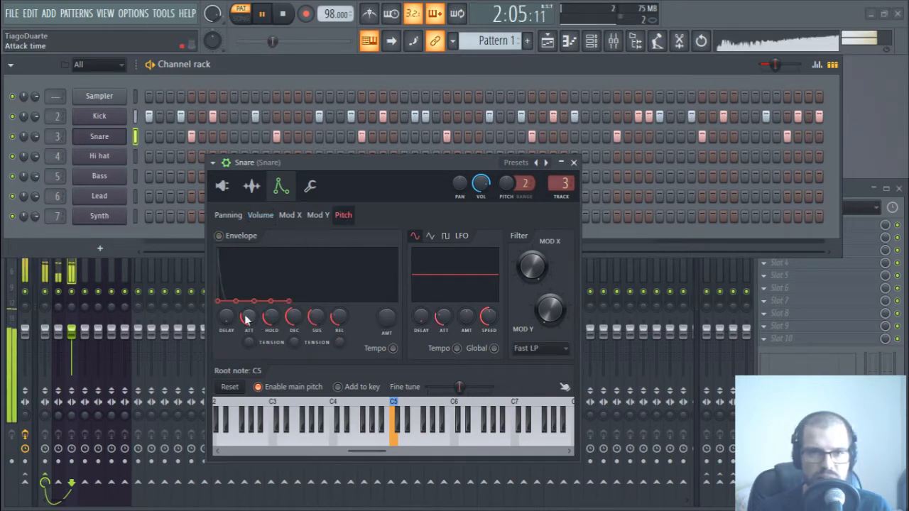
drag(248, 318, 271, 342)
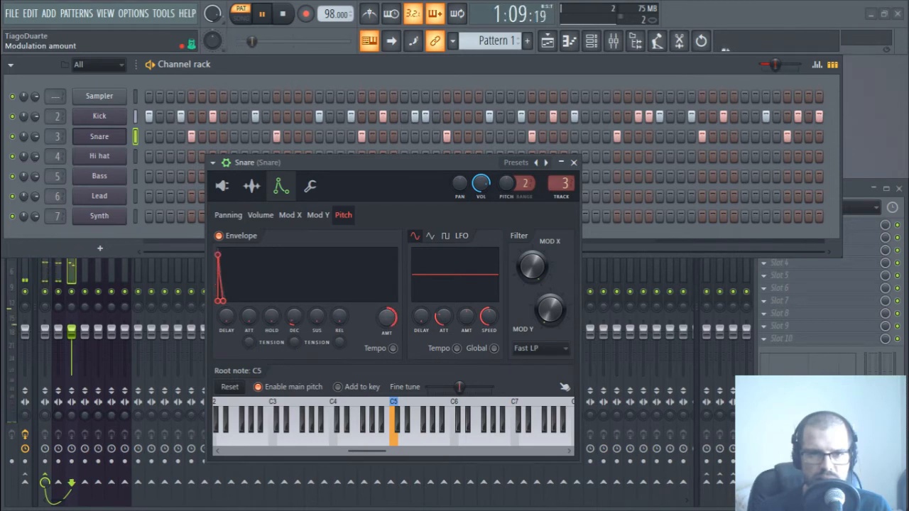
Try the saw and square shapes on the Snare's oscillator 1, ending on sine with its coarse pitch at 24.
click(223, 186)
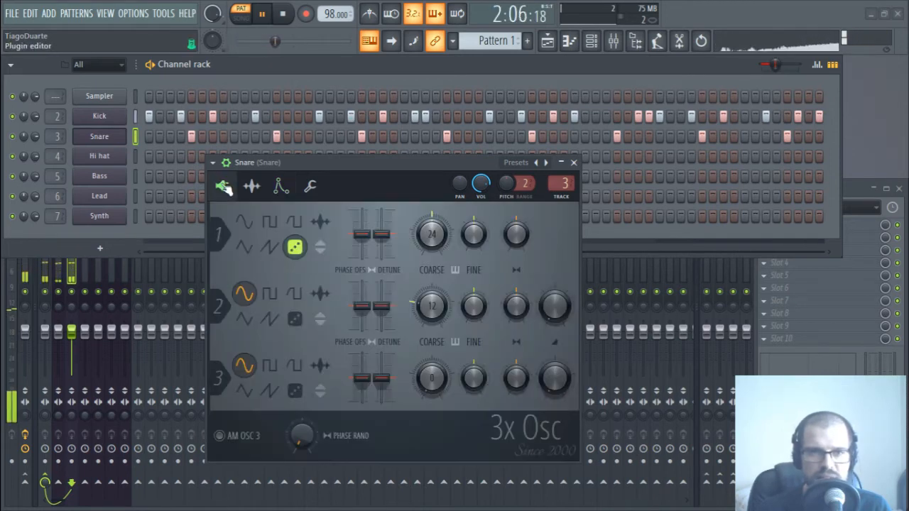
click(270, 248)
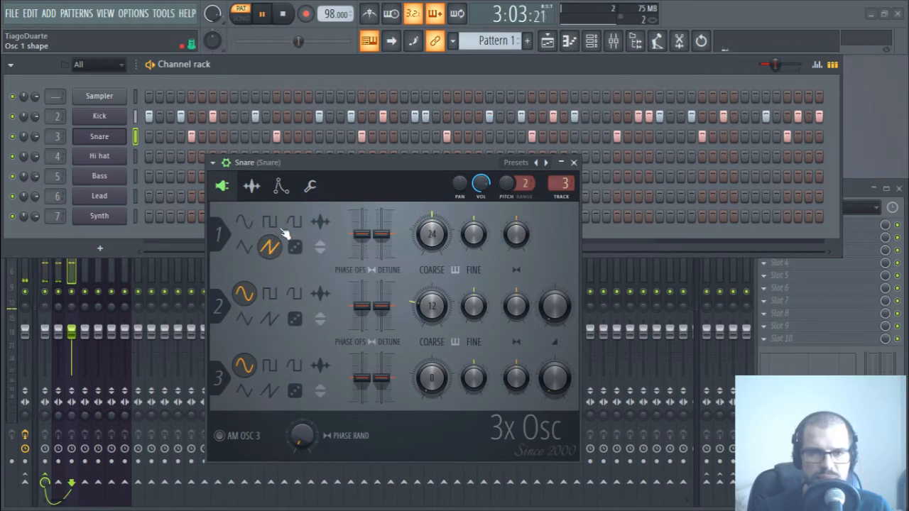
click(294, 224)
click(270, 223)
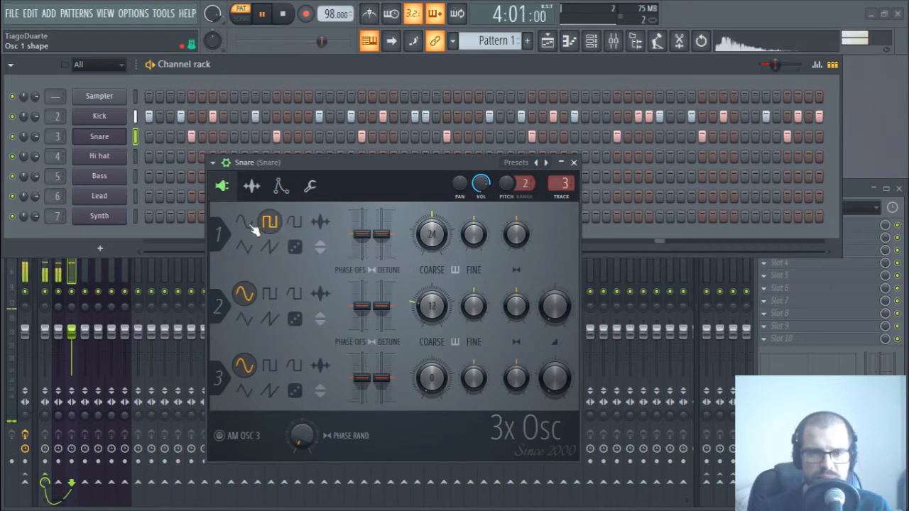
click(242, 224)
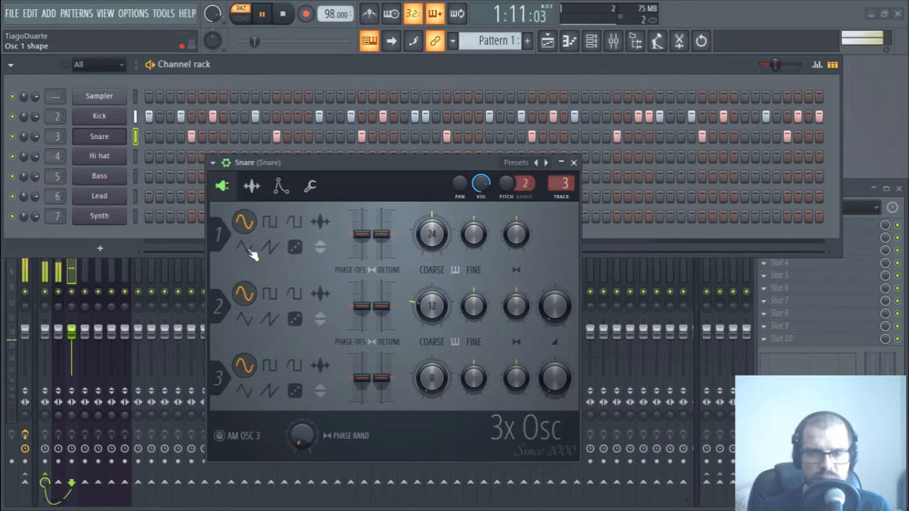
mouse_move(432, 235)
mouse_down()
mouse_move(431, 255)
mouse_move(436, 228)
mouse_up()
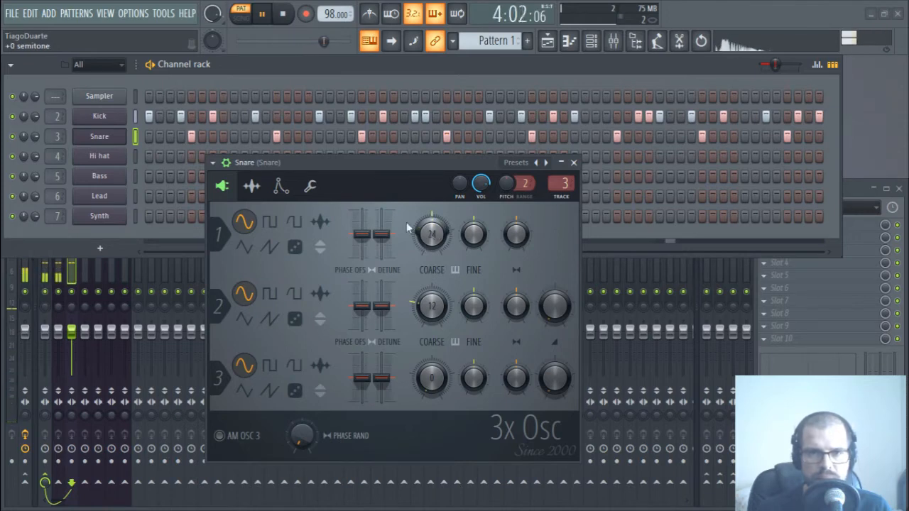
Reduce the Snare's pitch envelope modulation amount and adjust its decay tension.
click(281, 186)
drag(385, 316, 386, 322)
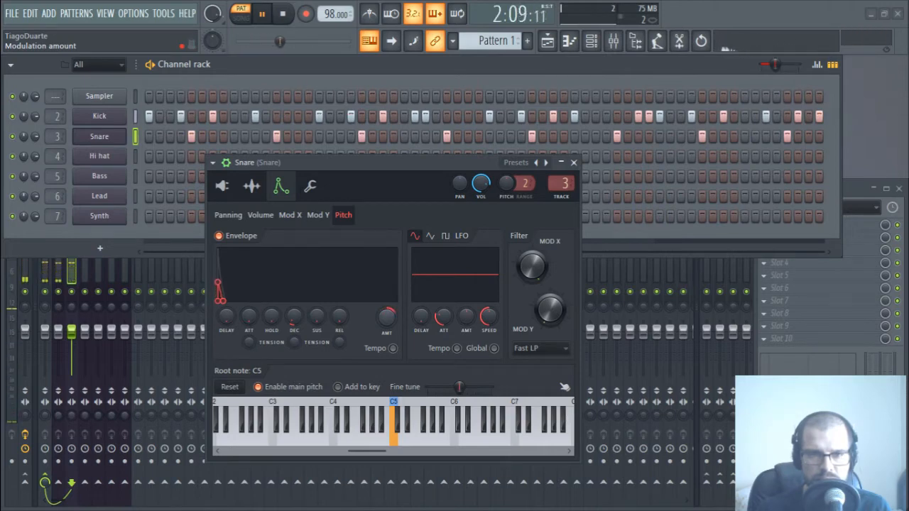
drag(294, 342, 294, 346)
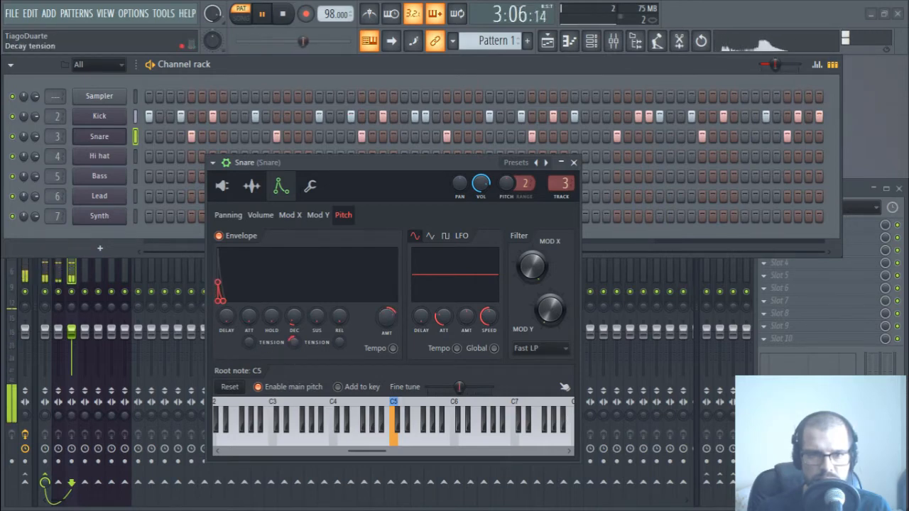
drag(386, 322, 387, 333)
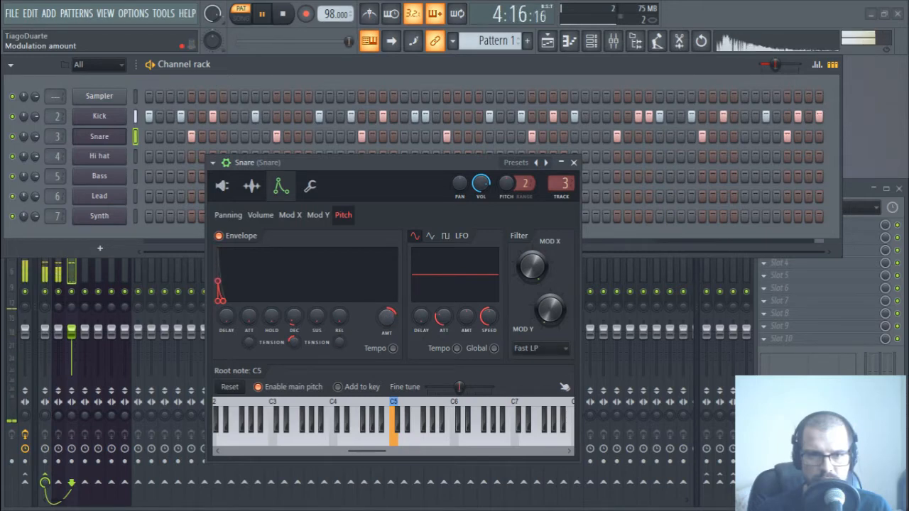
Set the Snare's oscillator 2 to noise and raise its mix level to about 73%.
click(222, 187)
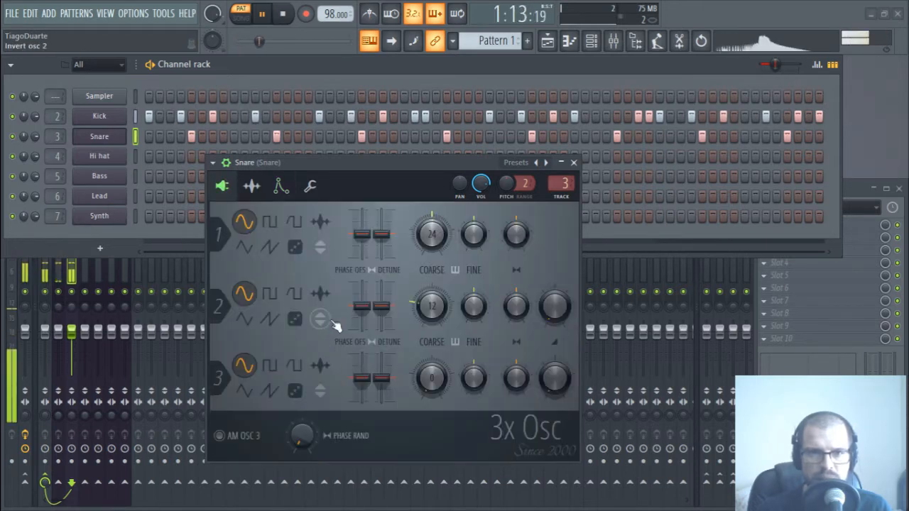
click(295, 320)
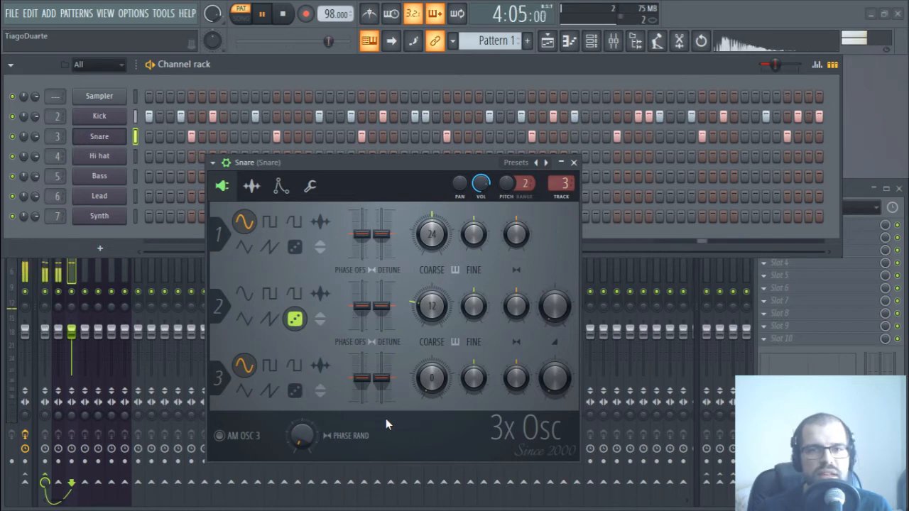
drag(554, 311, 554, 277)
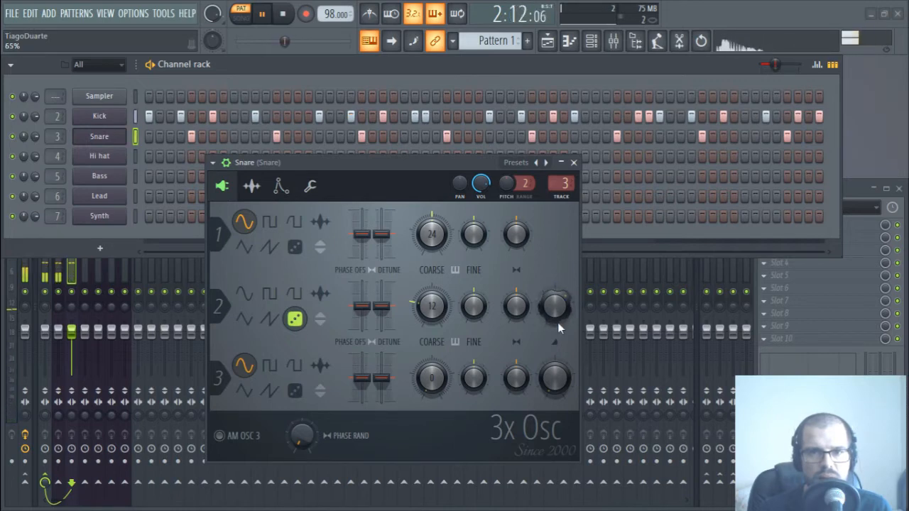
drag(543, 317, 544, 310)
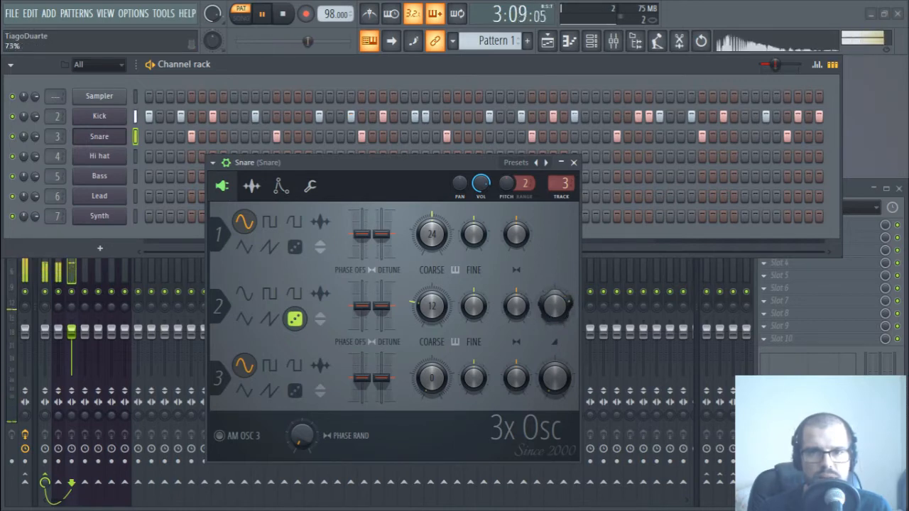
Set the Snare's oscillator 1 to the triangle shape with about +10 cents of detune, and further raise oscillator 2's mix level.
click(270, 221)
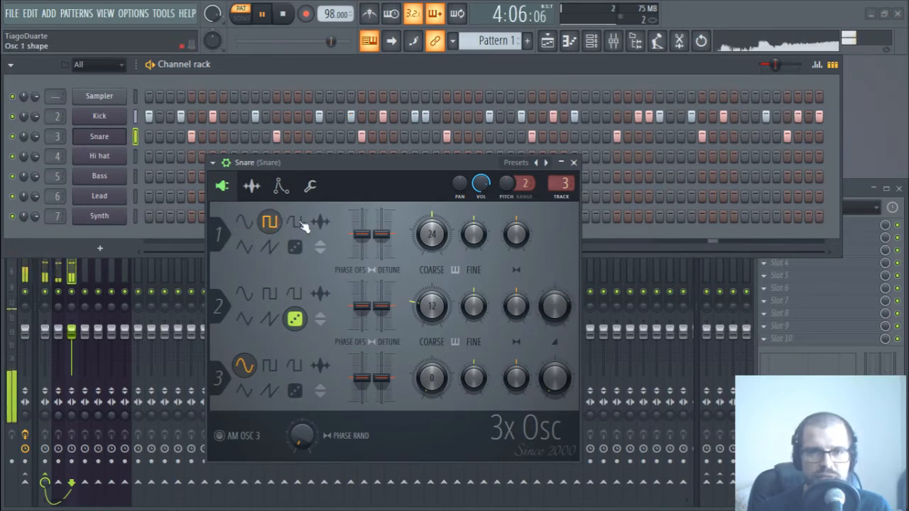
drag(375, 235, 384, 231)
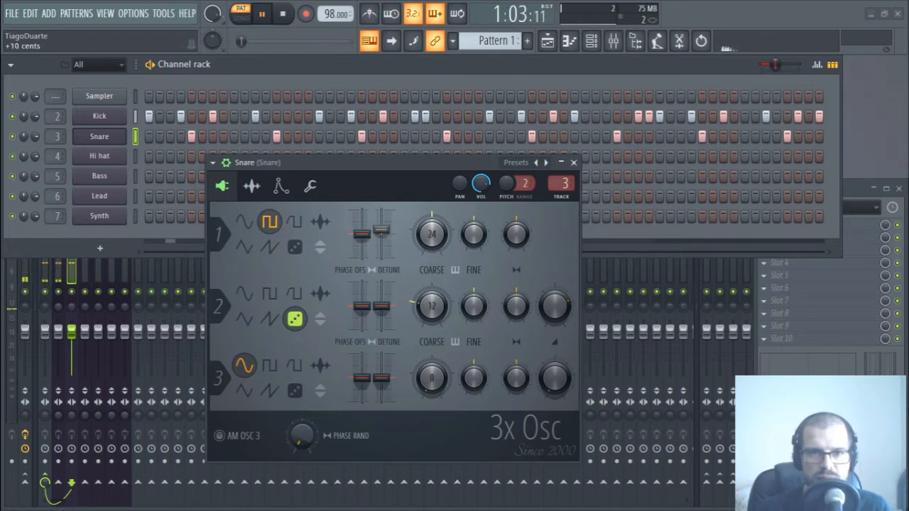
click(296, 222)
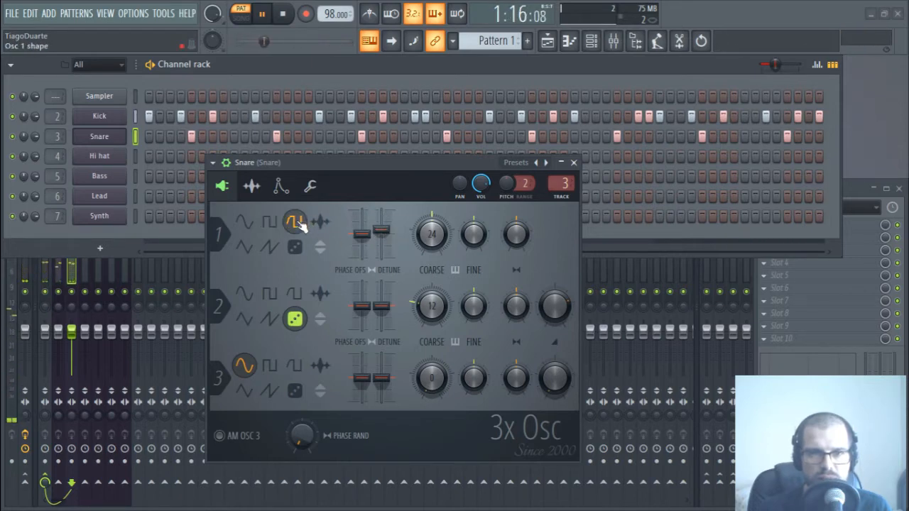
click(250, 251)
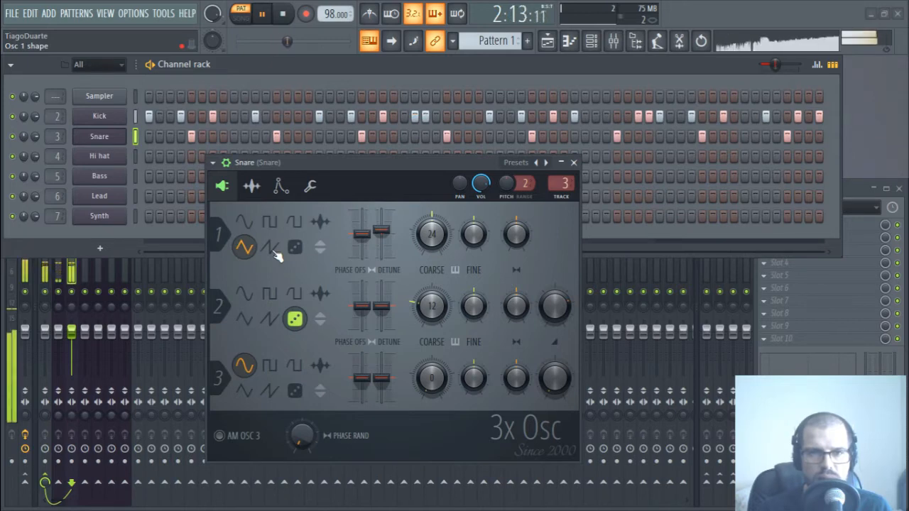
click(273, 251)
click(244, 248)
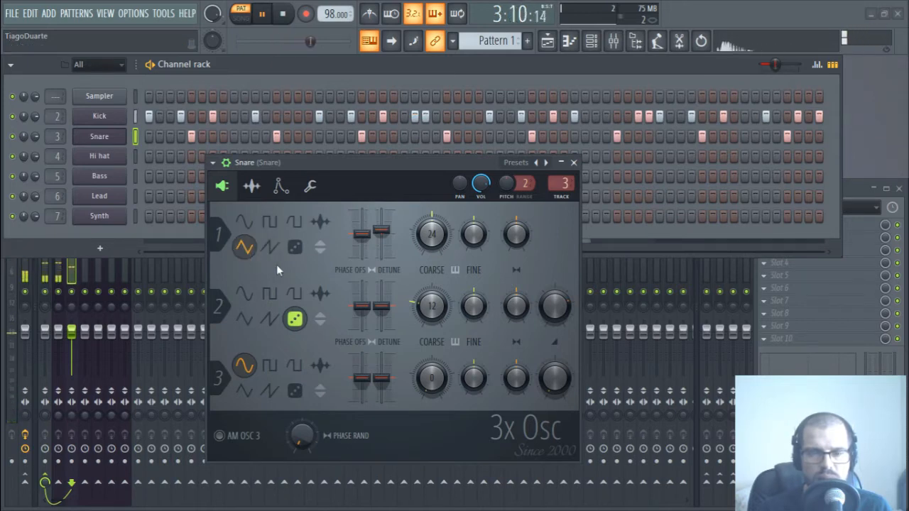
click(294, 246)
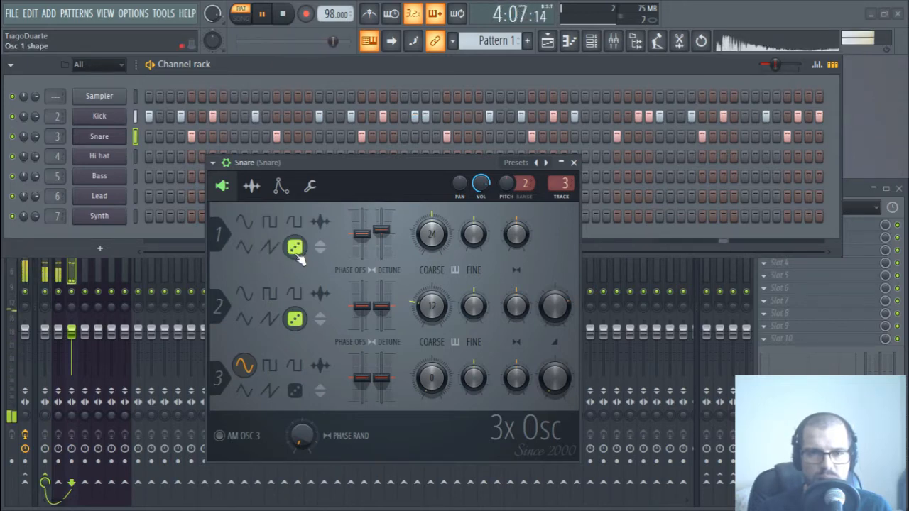
click(249, 249)
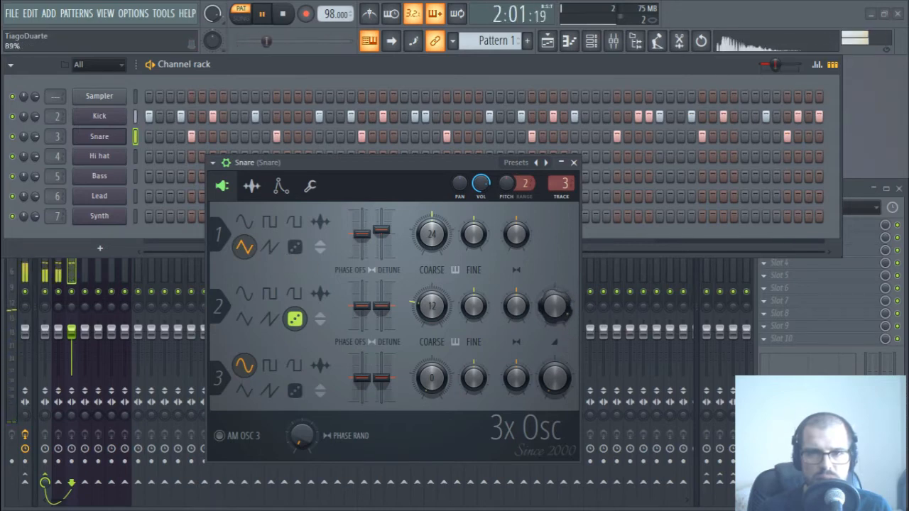
drag(554, 307, 555, 310)
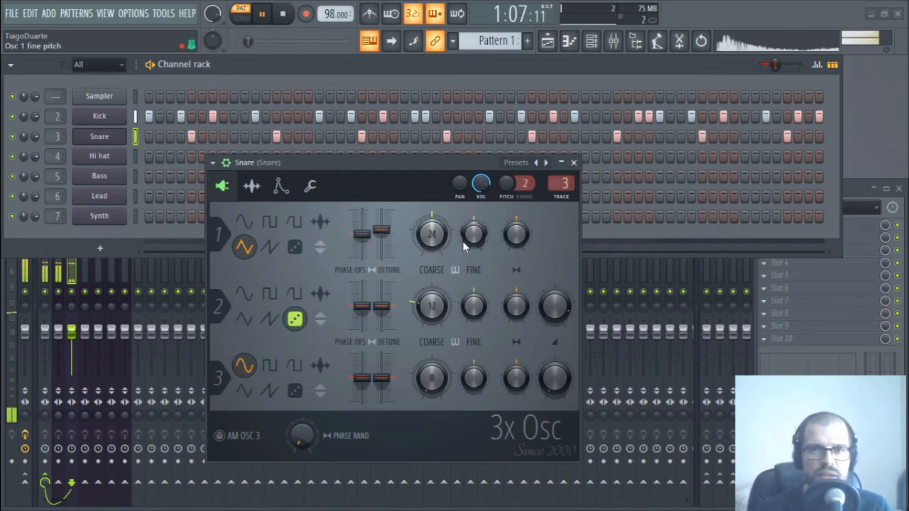
Mute the Kick channel and audition the Snare on its own, closing the Snare's editor when done.
key(space)
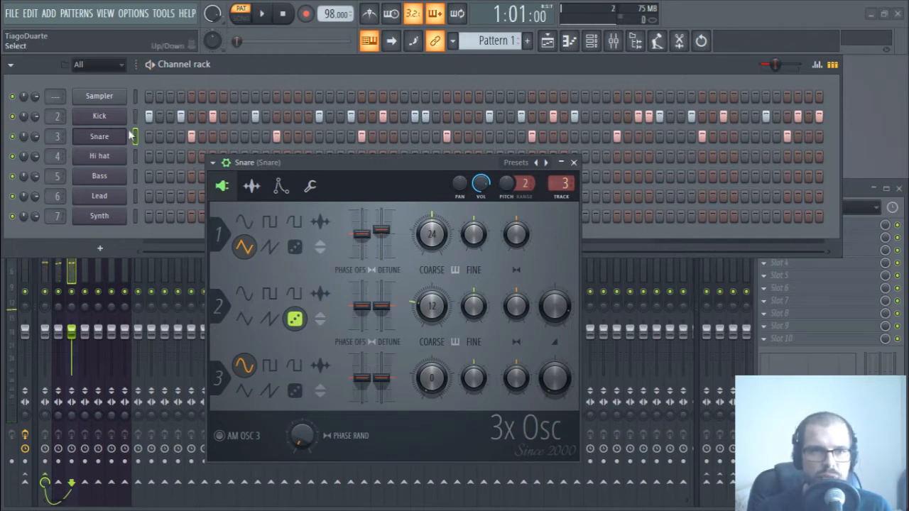
click(12, 116)
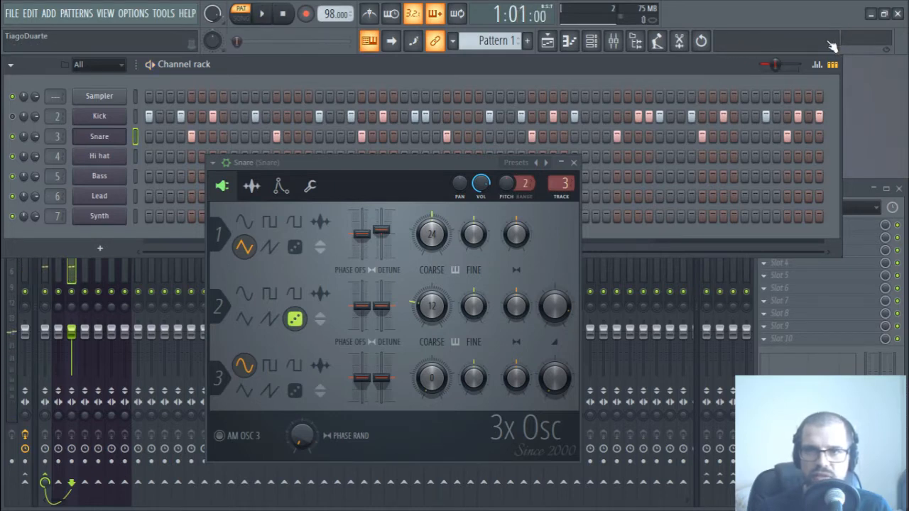
key(space)
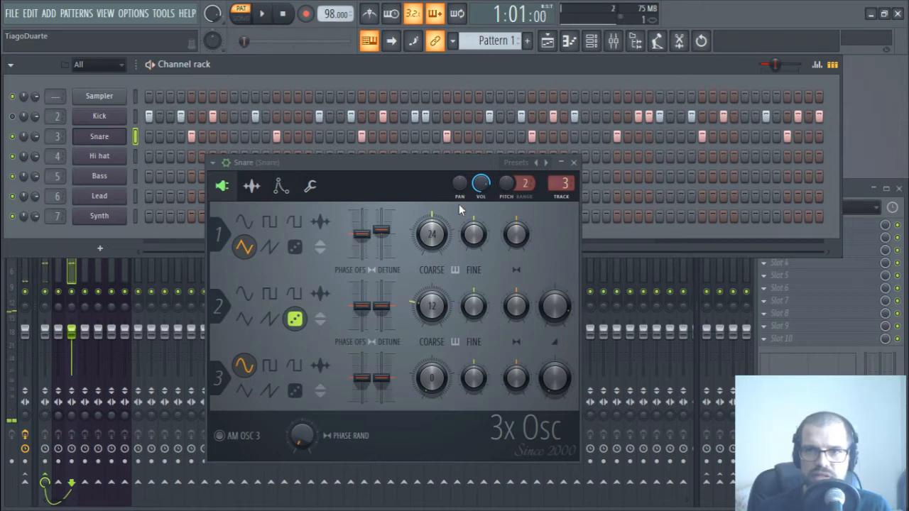
click(575, 163)
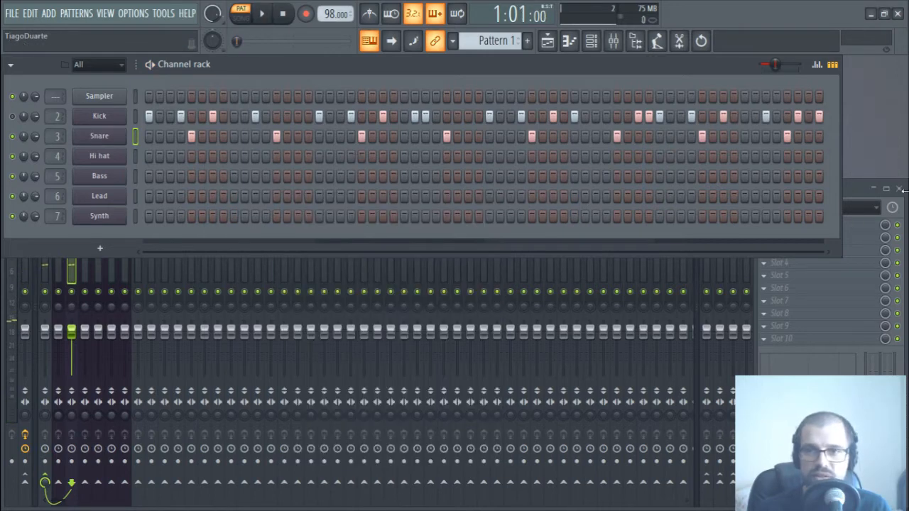
Load the DailyBeats FidelityEQ into slot 1 of the Snare mixer track.
click(857, 189)
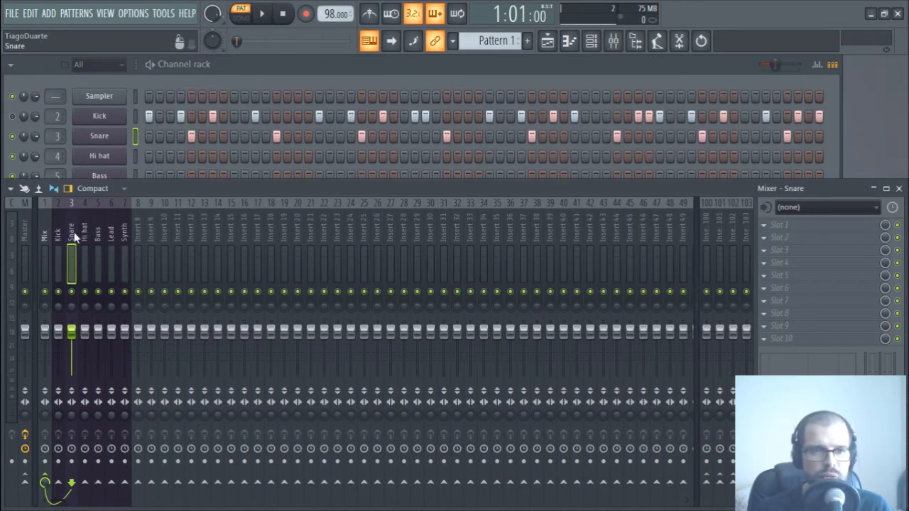
click(793, 225)
mouse_move(710, 280)
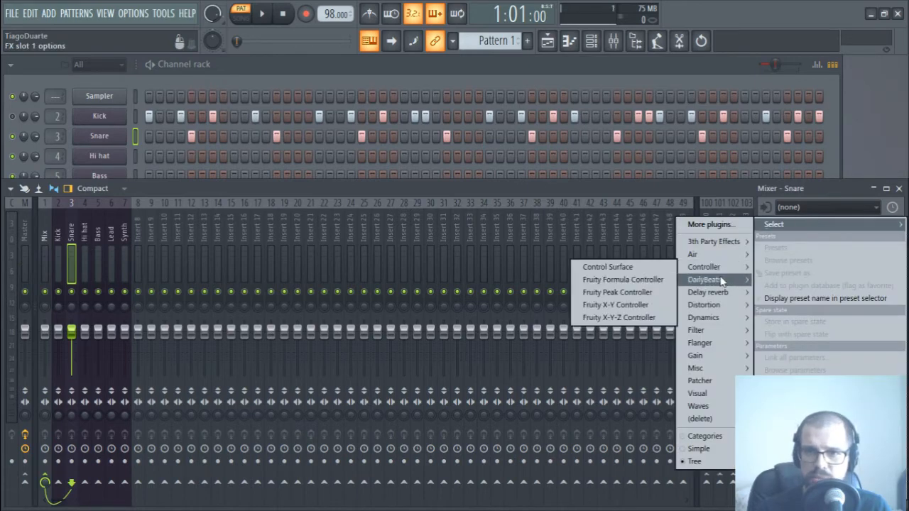
click(639, 280)
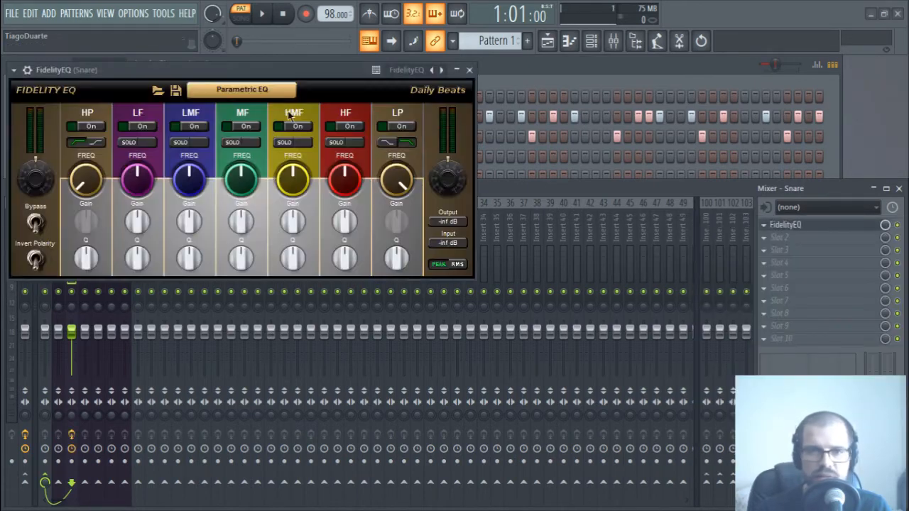
Enable the low-pass and high-pass bands in the Snare's FidelityEQ, lowering the low-pass frequency and raising the high-pass frequency during playback.
drag(284, 83, 429, 88)
click(546, 130)
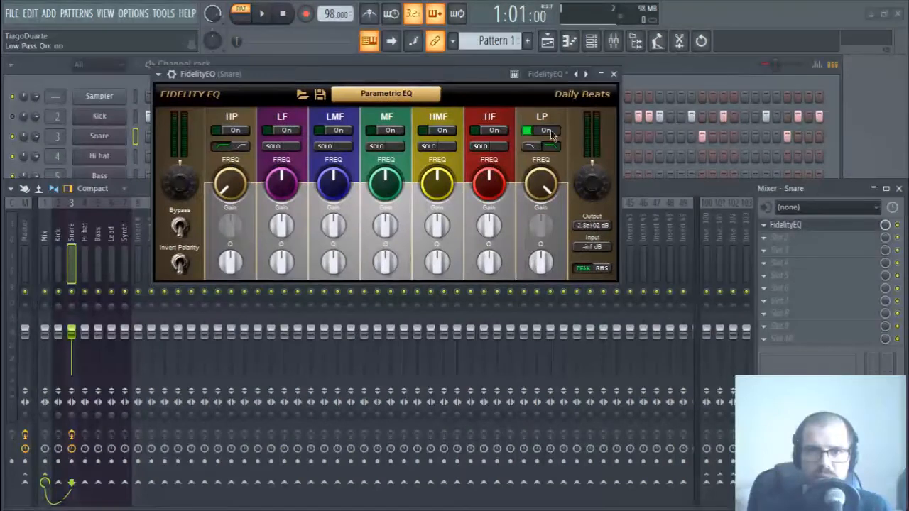
drag(537, 183, 534, 208)
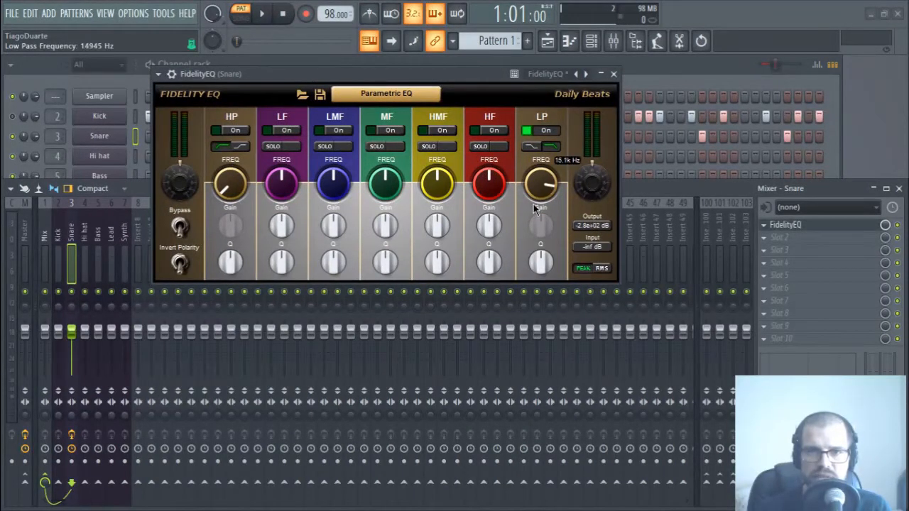
click(235, 131)
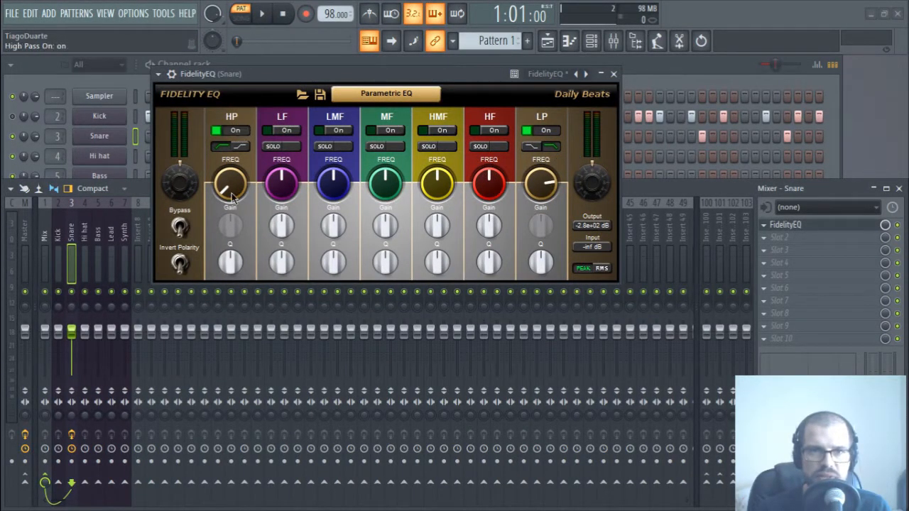
key(space)
drag(222, 169, 226, 189)
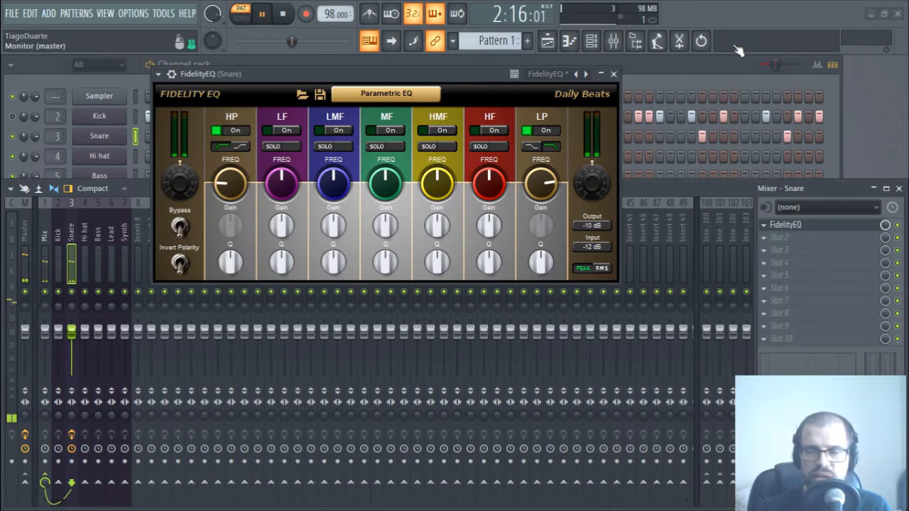
Sweep the Snare EQ's low-mid band upward in solo, boost it by 3 dB, and lower the low-pass frequency to about 7.5 kHz.
click(320, 132)
click(324, 147)
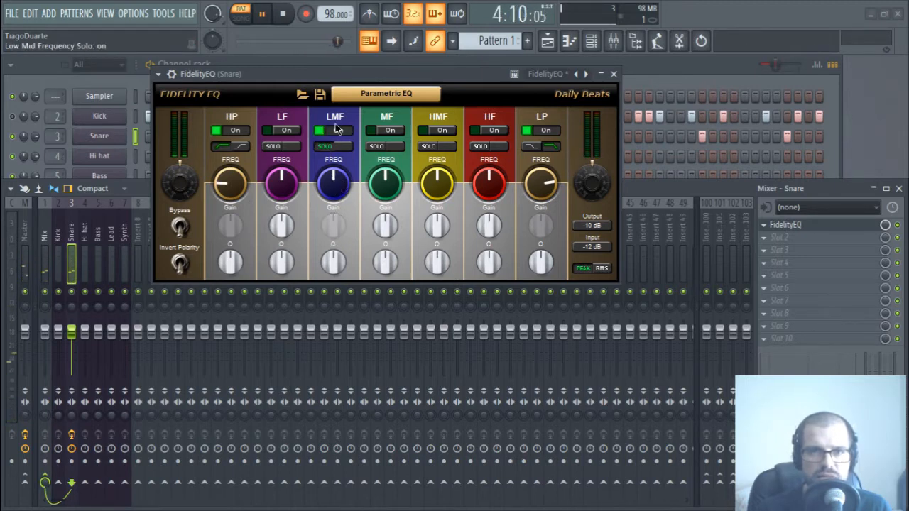
drag(336, 183, 330, 138)
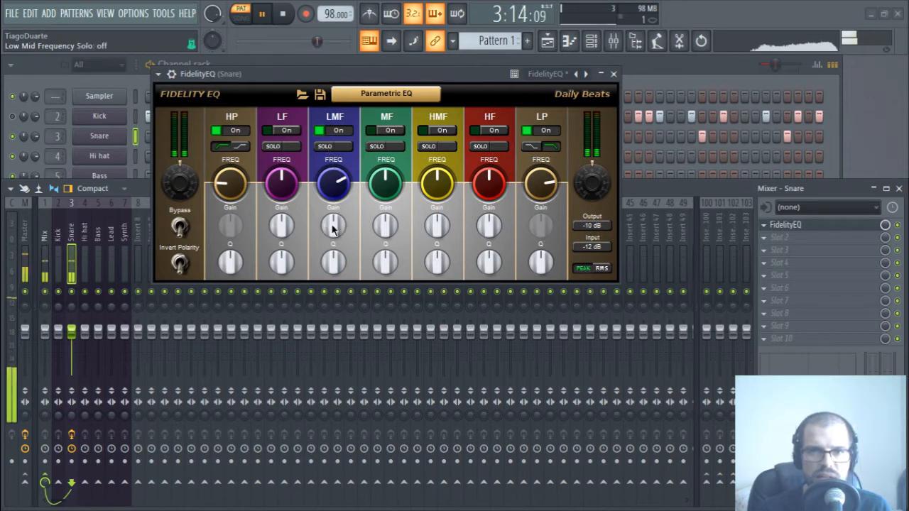
drag(331, 225, 328, 201)
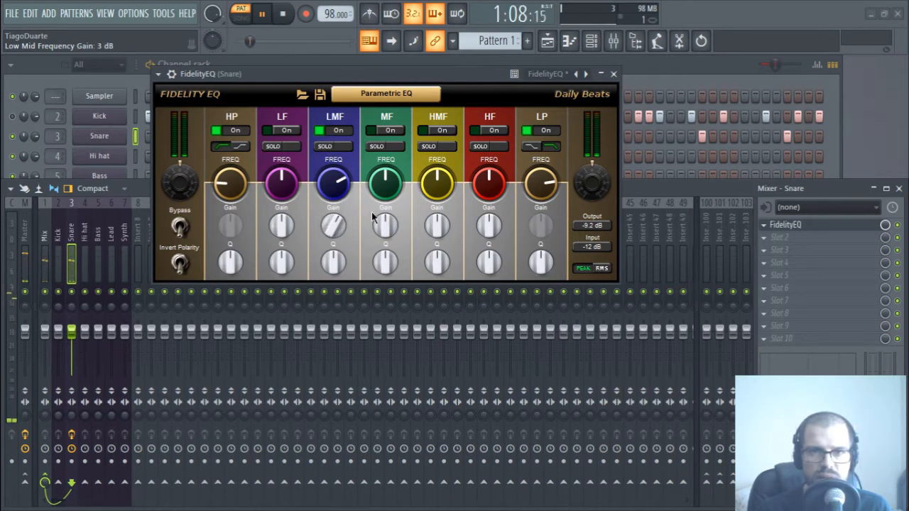
mouse_move(545, 186)
drag(543, 196, 540, 218)
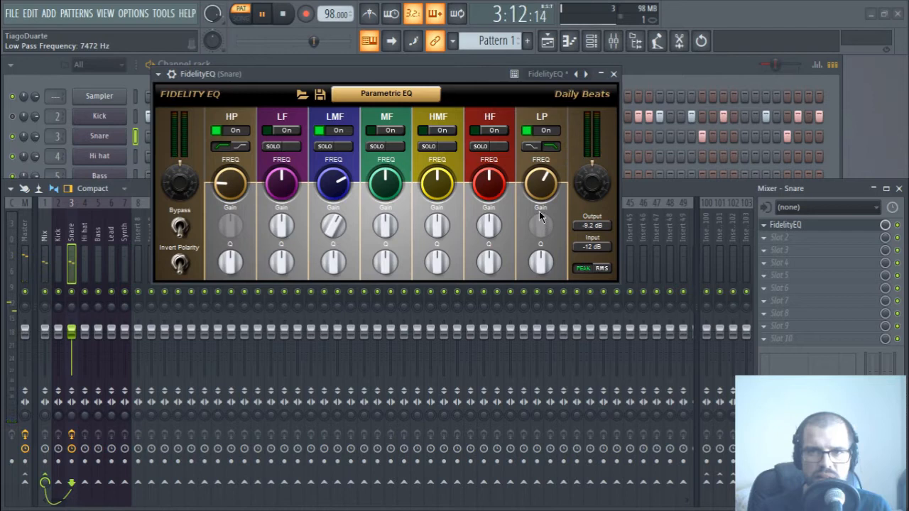
Load the DailyBeats splitEnhancer into slot 2 of the Snare mixer track.
click(785, 237)
mouse_move(736, 310)
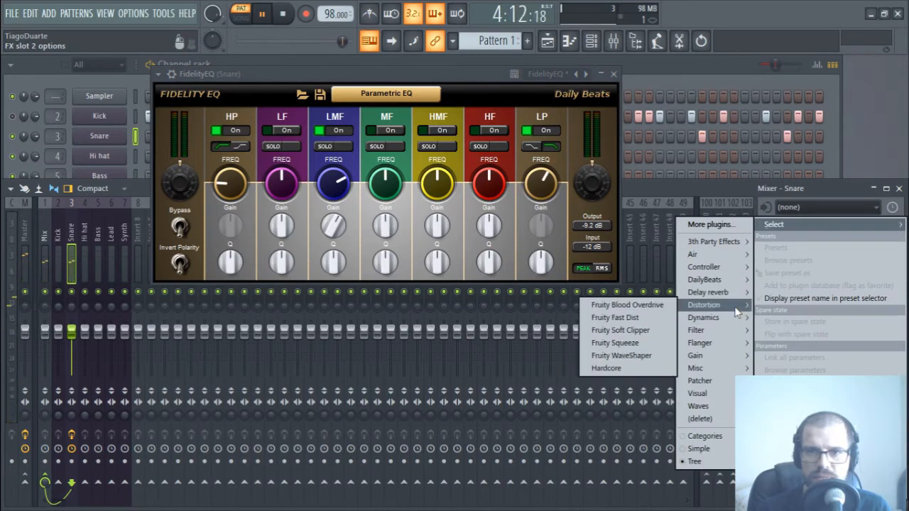
mouse_move(723, 282)
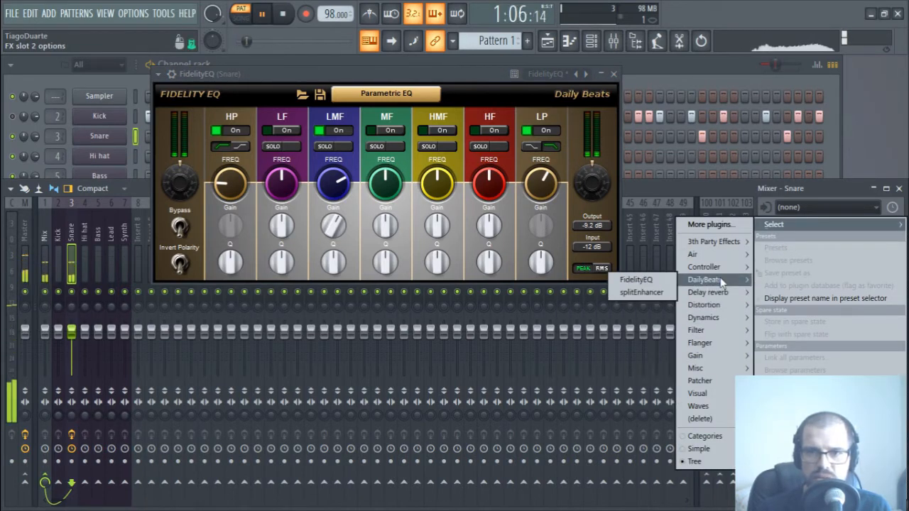
click(642, 292)
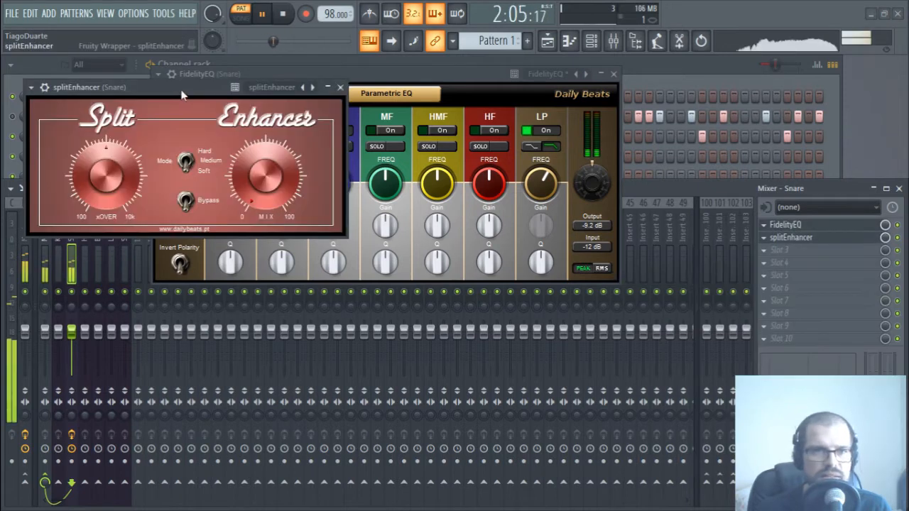
drag(181, 95, 315, 175)
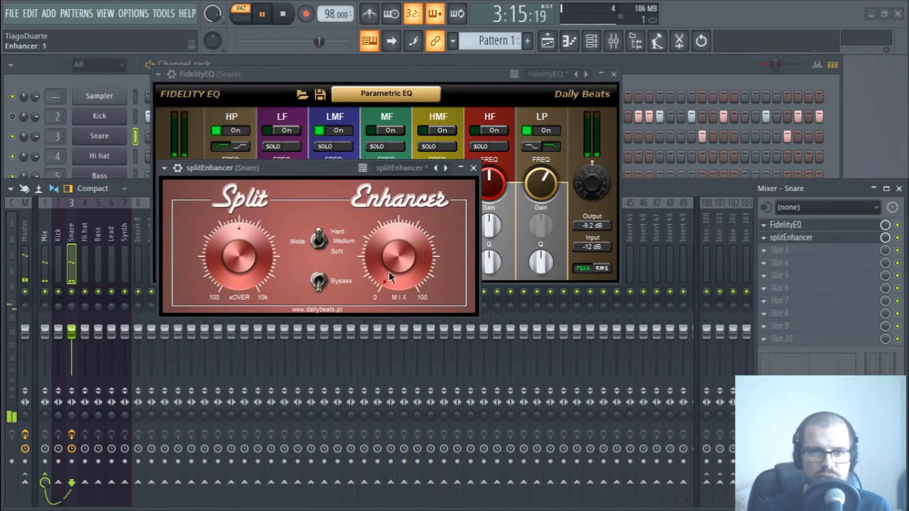
Set the splitEnhancer's mix to about 61 and its crossover to about 2.6 kHz, closing both Snare effect windows when done.
drag(388, 284, 385, 252)
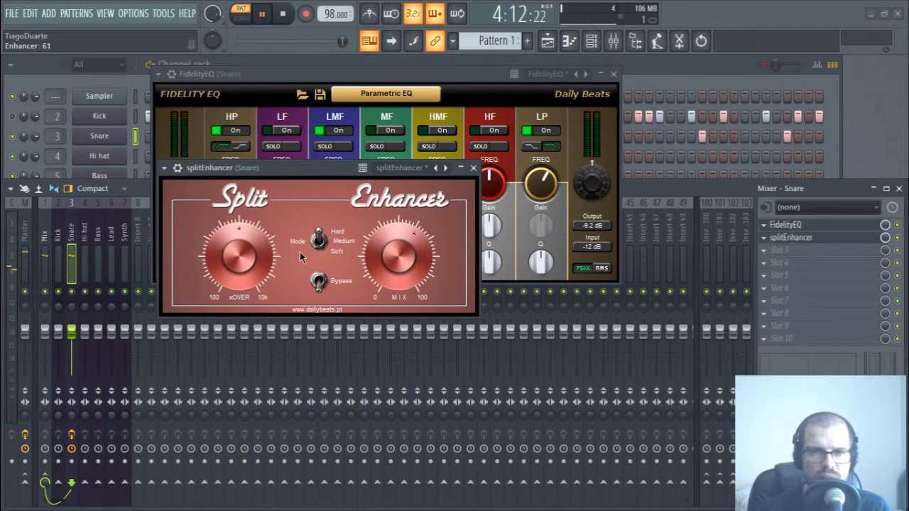
drag(247, 254, 247, 256)
drag(253, 299, 257, 320)
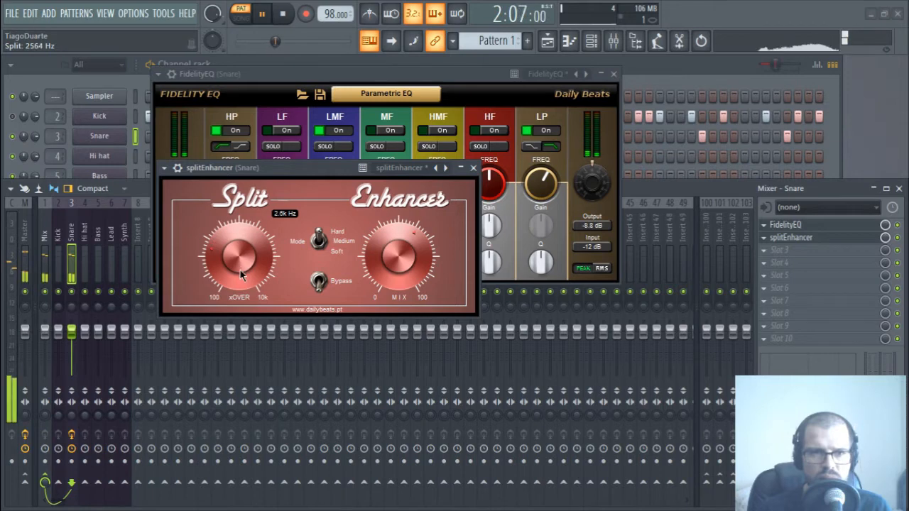
click(473, 168)
click(614, 73)
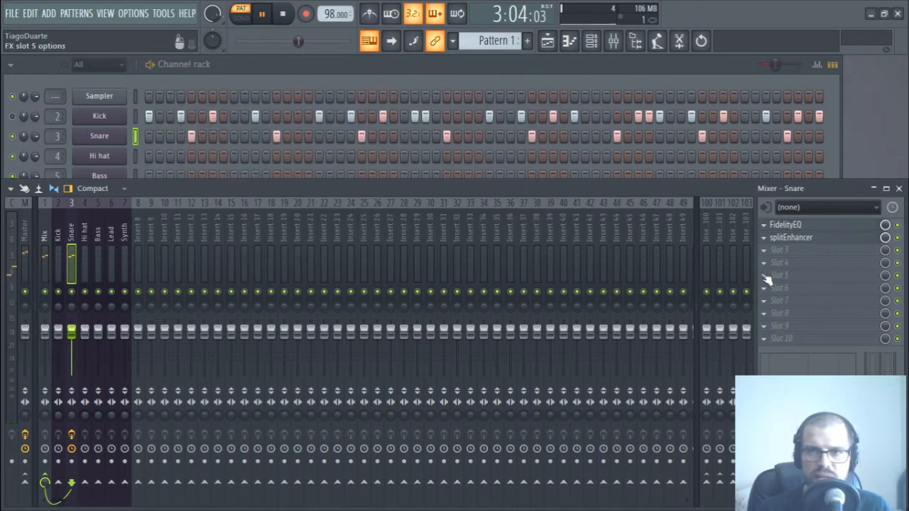
Lower the Snare's mixer level to about 66% and unmute the Kick channel.
drag(71, 331, 71, 347)
click(13, 117)
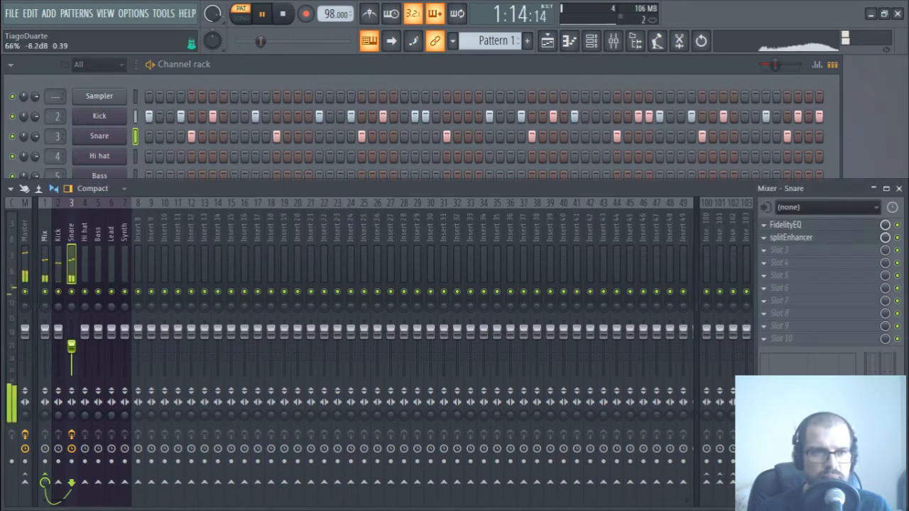
Set the coarse pitch of the Snare's oscillator 1 to -12 semitones and close its editor.
click(103, 118)
click(100, 135)
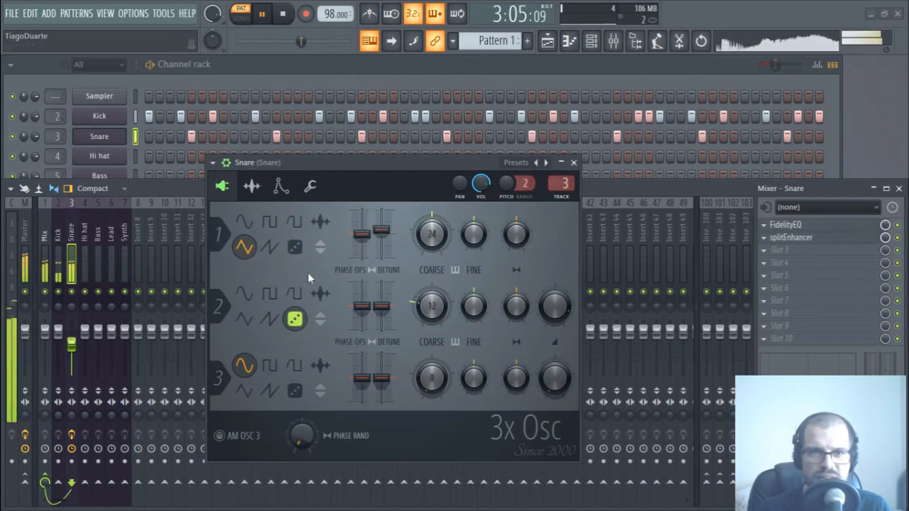
drag(438, 245, 438, 262)
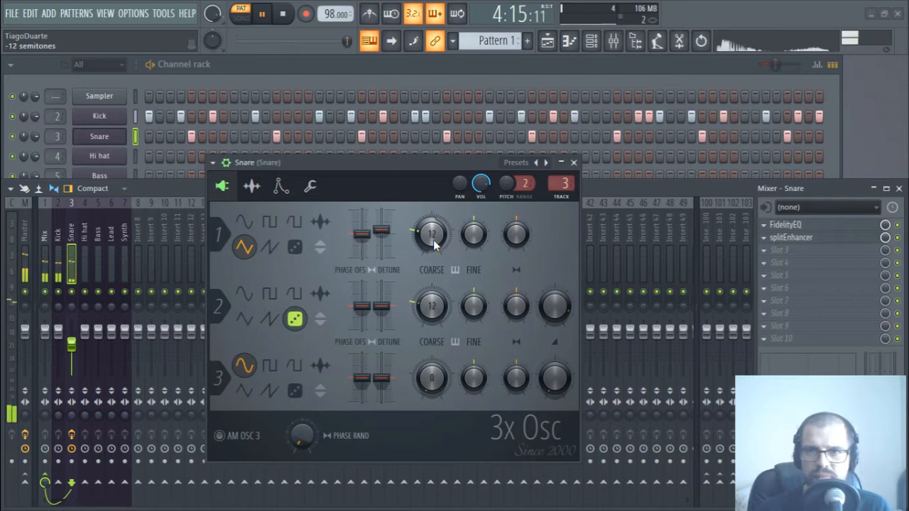
click(574, 162)
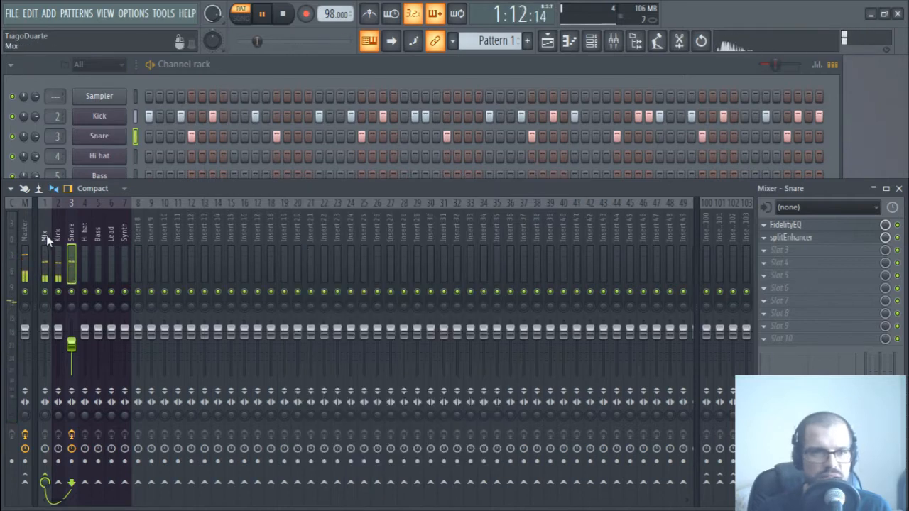
Rename the Insert 100 mixer track to "Aux rev".
click(707, 231)
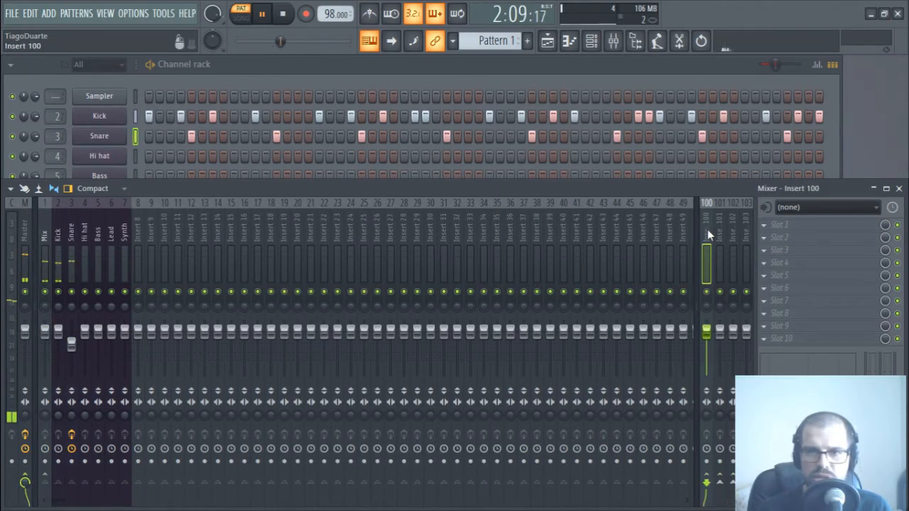
double_click(707, 231)
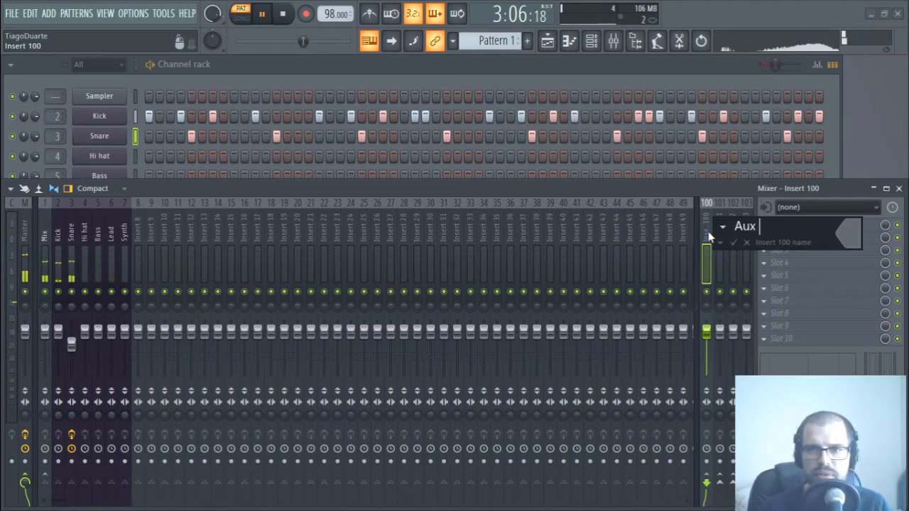
key(Return)
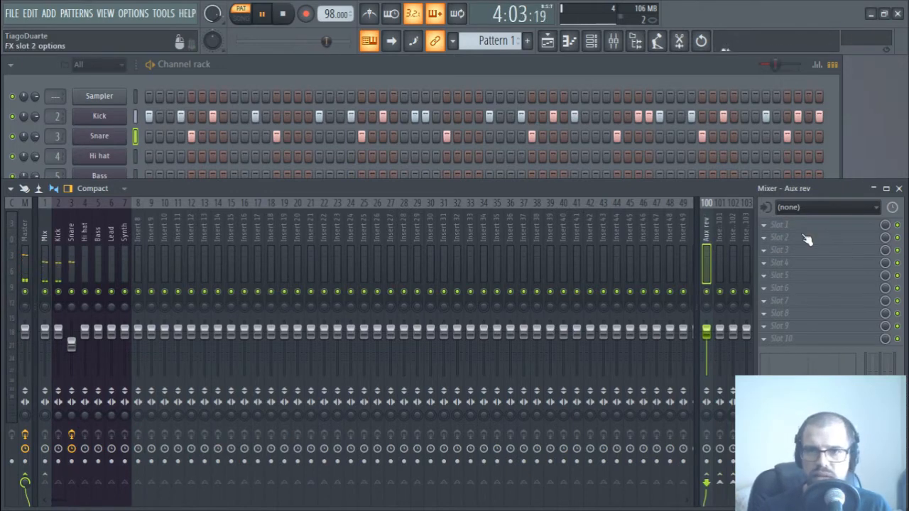
Load the Waves IR-L full Stereo reverb into slot 1 of the Aux rev track.
click(767, 225)
mouse_move(730, 407)
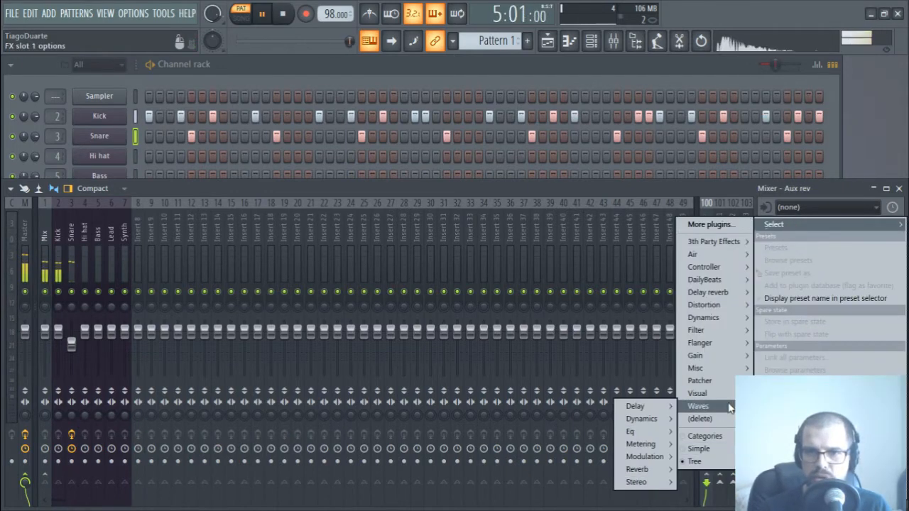
mouse_move(638, 470)
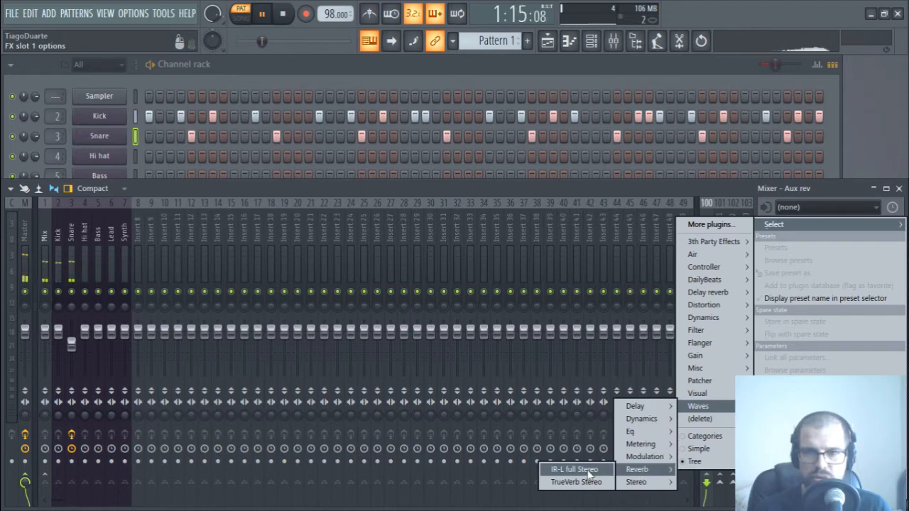
mouse_move(703, 292)
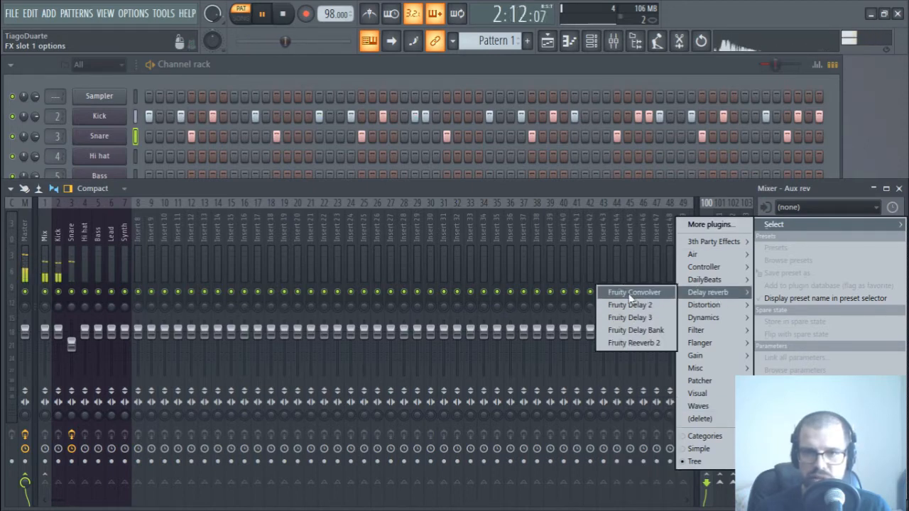
mouse_move(699, 407)
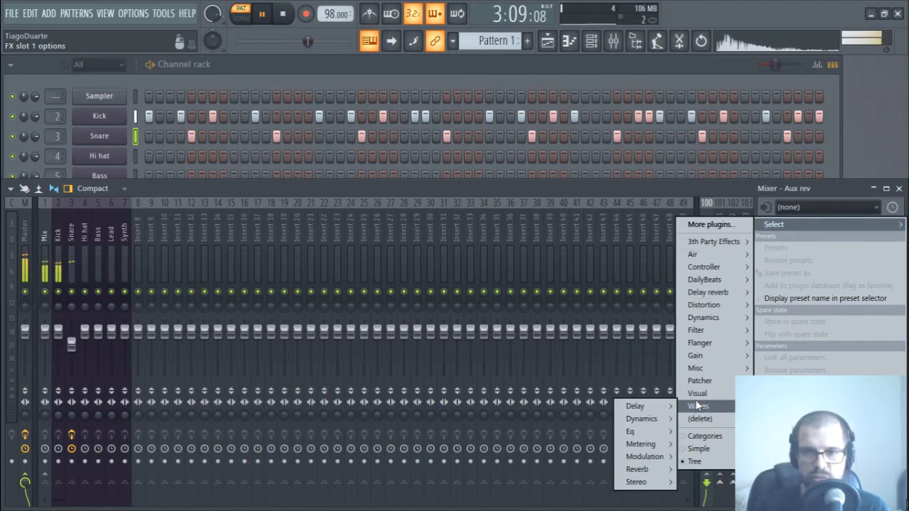
click(575, 471)
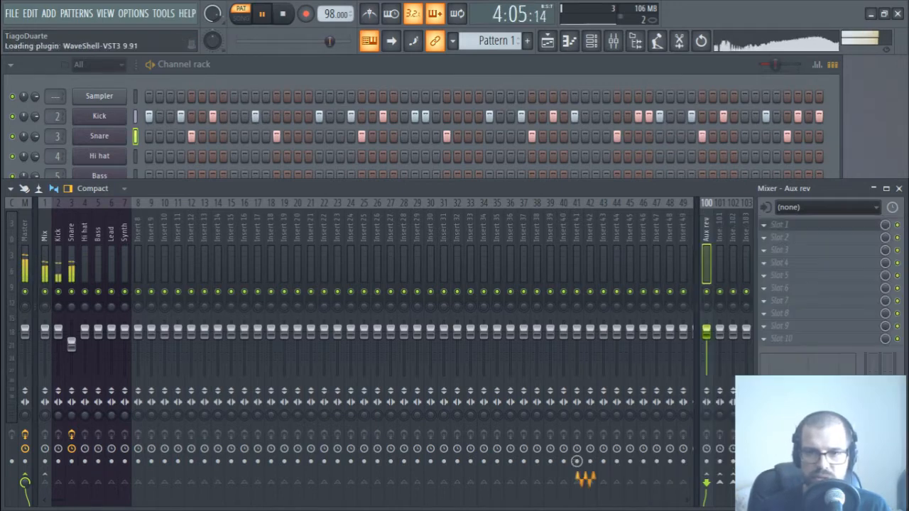
Load the Room - 1 factory preset in the IR-L reverb with Impulse Response and Reset.
click(318, 119)
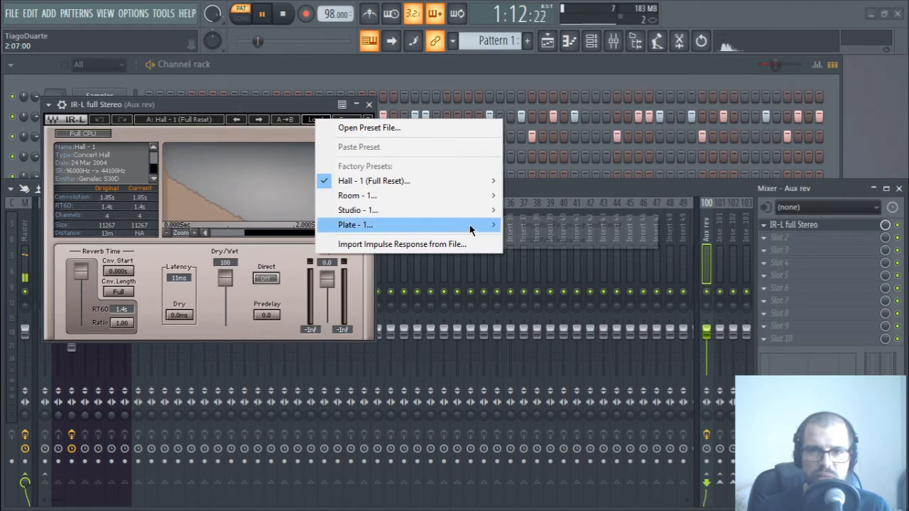
mouse_move(473, 226)
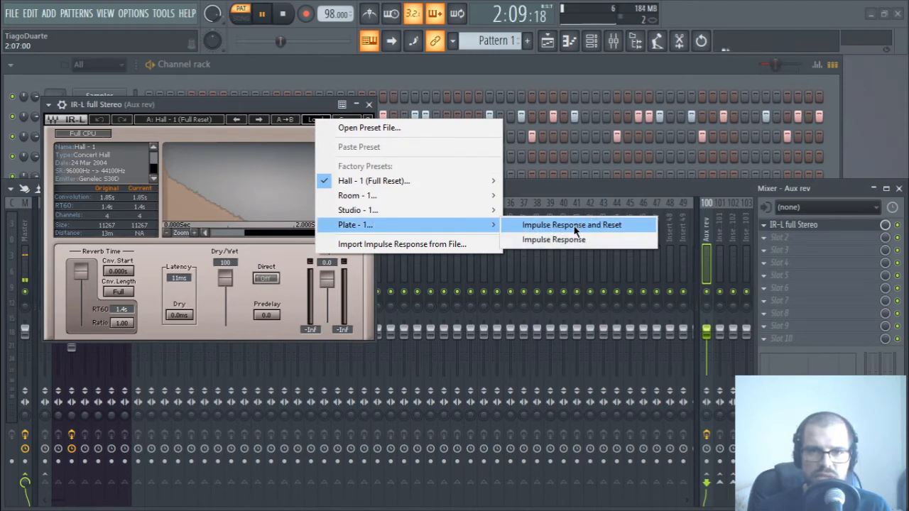
mouse_move(443, 196)
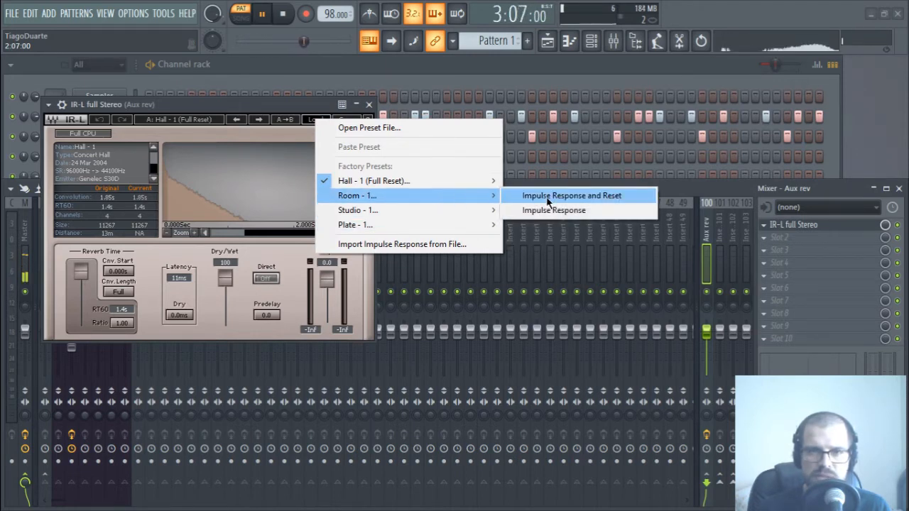
click(547, 197)
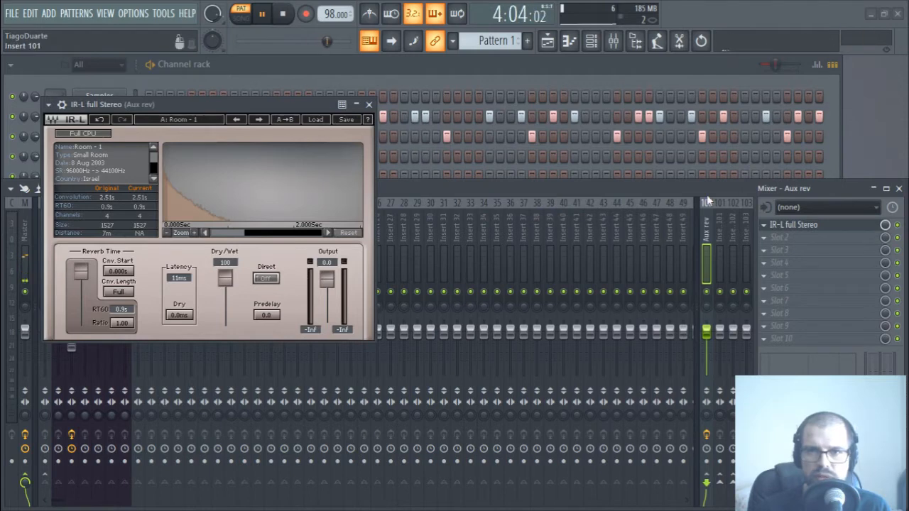
Load FidelityEQ into slot 2 of the Aux rev track and set its high pass to about 763 Hz.
click(779, 237)
mouse_move(710, 280)
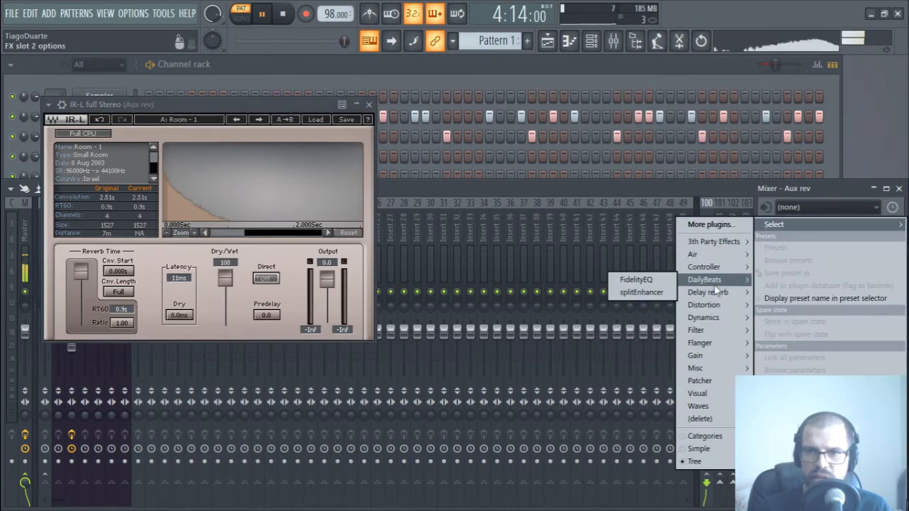
click(640, 280)
drag(146, 246, 146, 226)
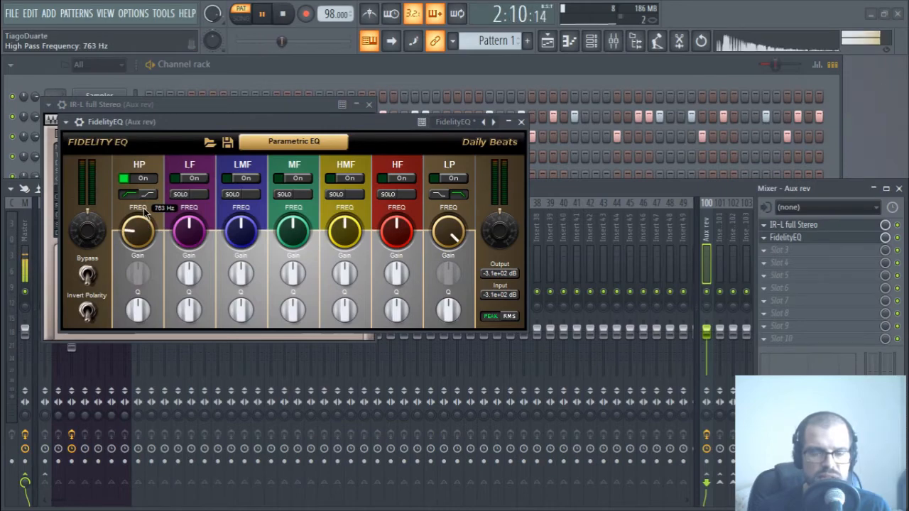
click(520, 122)
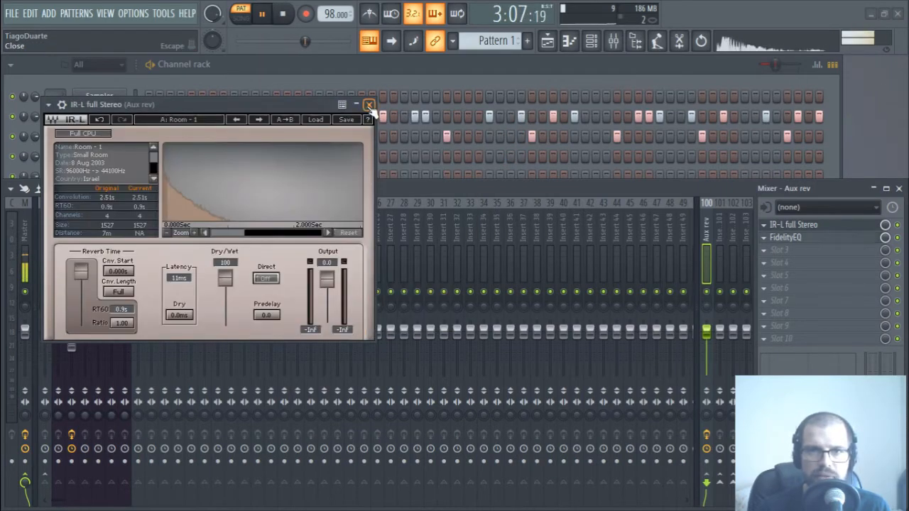
click(788, 237)
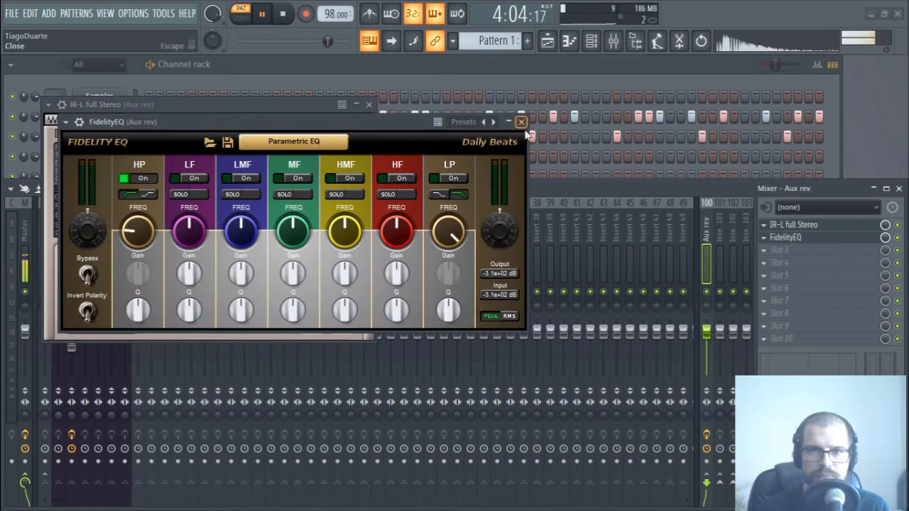
Close both Aux rev plugin windows and send the Mix track to the Aux rev track.
click(518, 105)
click(370, 104)
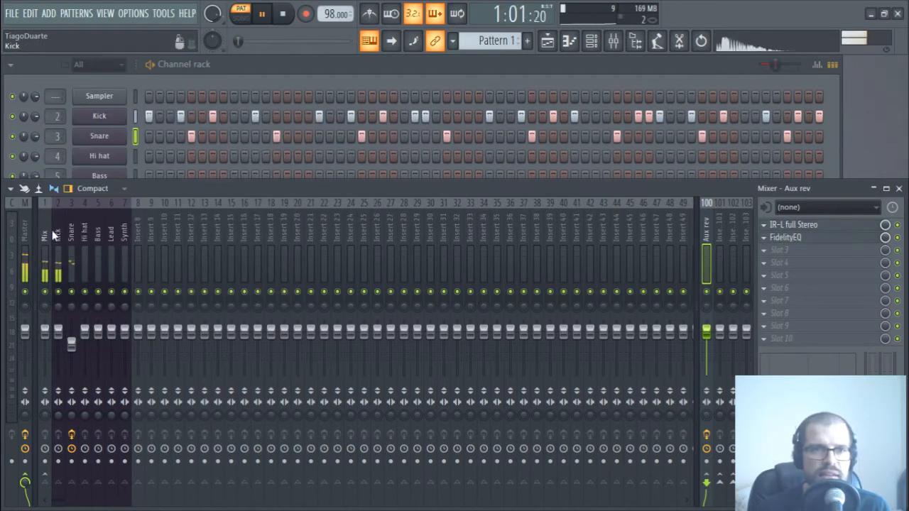
click(50, 232)
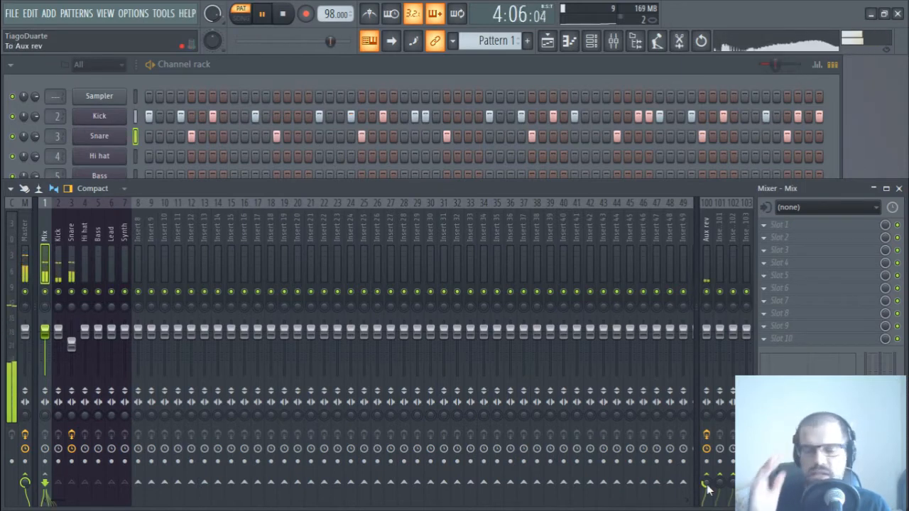
Open the Hi hat channel's 3x Osc and set oscillator 1 to the noise waveform.
click(336, 80)
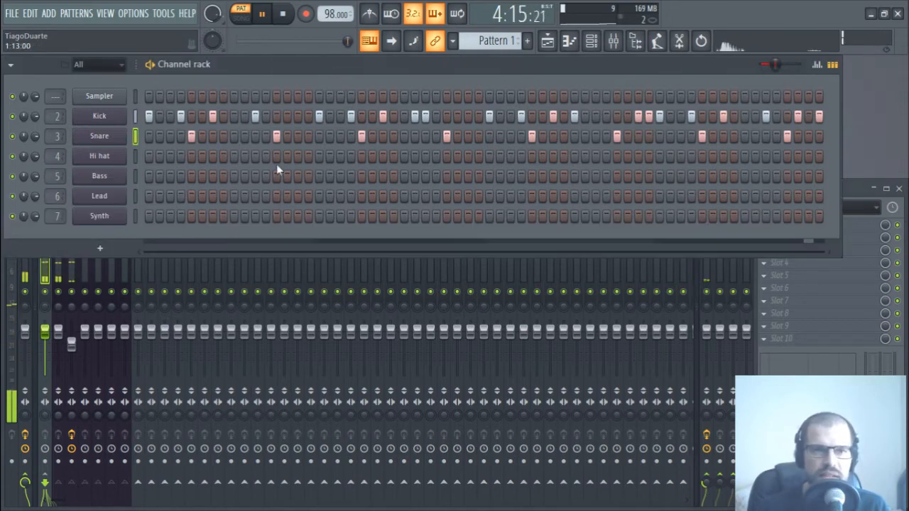
click(108, 157)
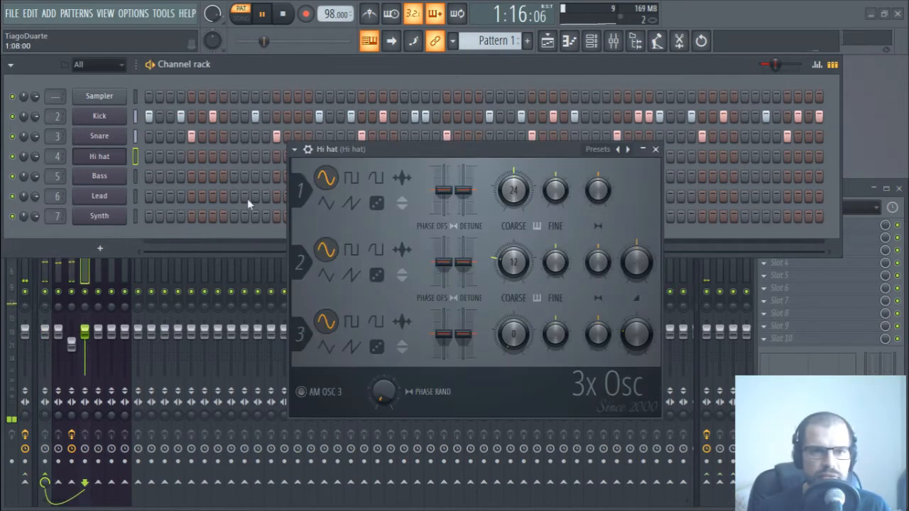
click(377, 204)
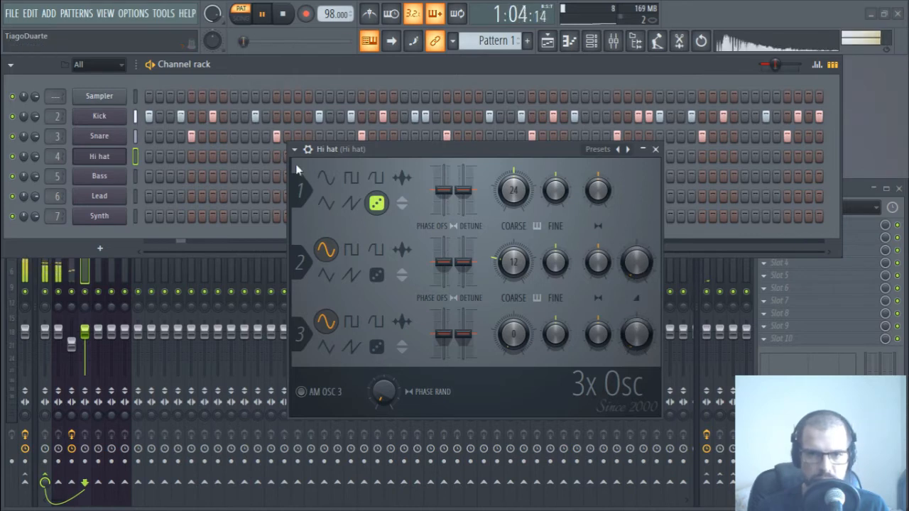
Enable the Hi hat's volume envelope with zero attack, hold, sustain and release, and a very short decay.
click(308, 150)
click(362, 174)
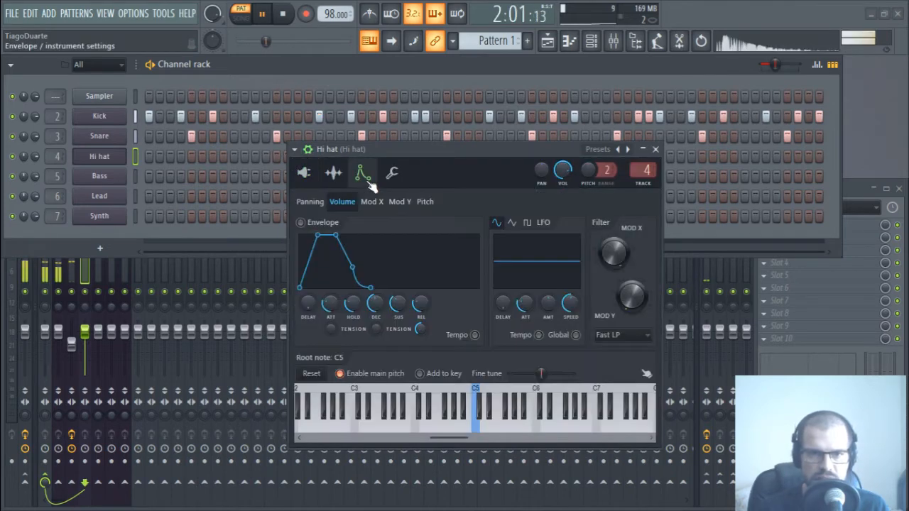
click(319, 225)
drag(331, 306, 353, 334)
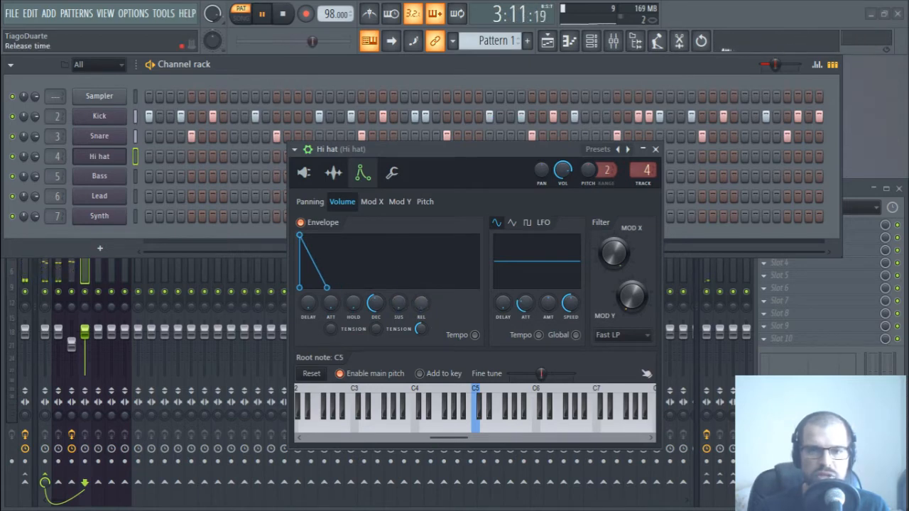
drag(375, 306, 375, 324)
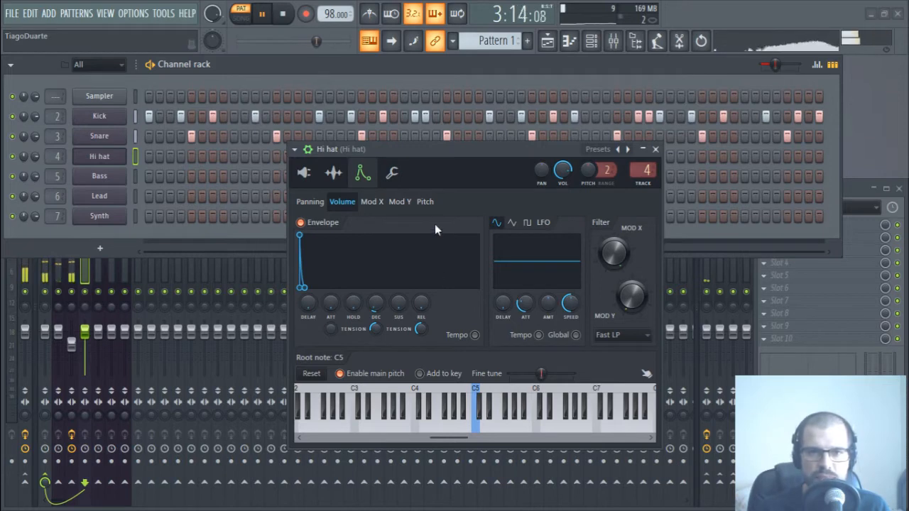
Set the Hi hat's filter type to HP and audition the sound with the C5 note.
click(621, 335)
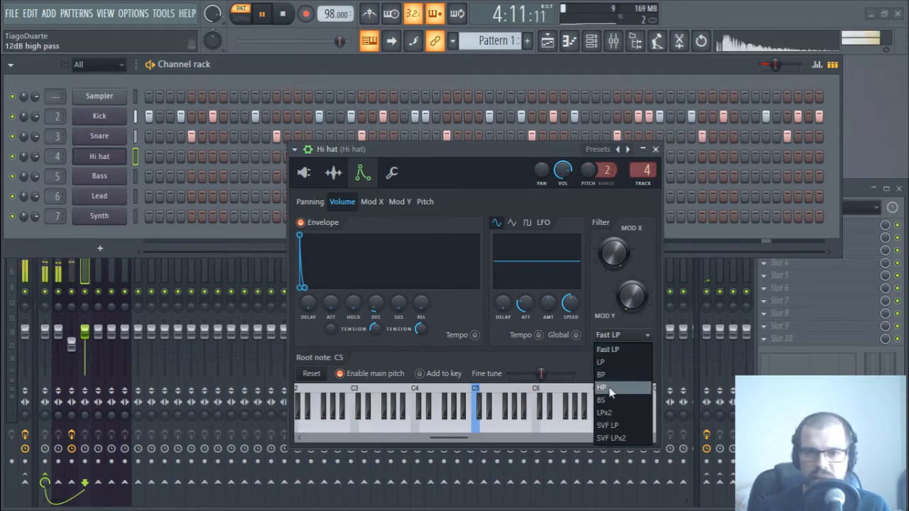
click(617, 389)
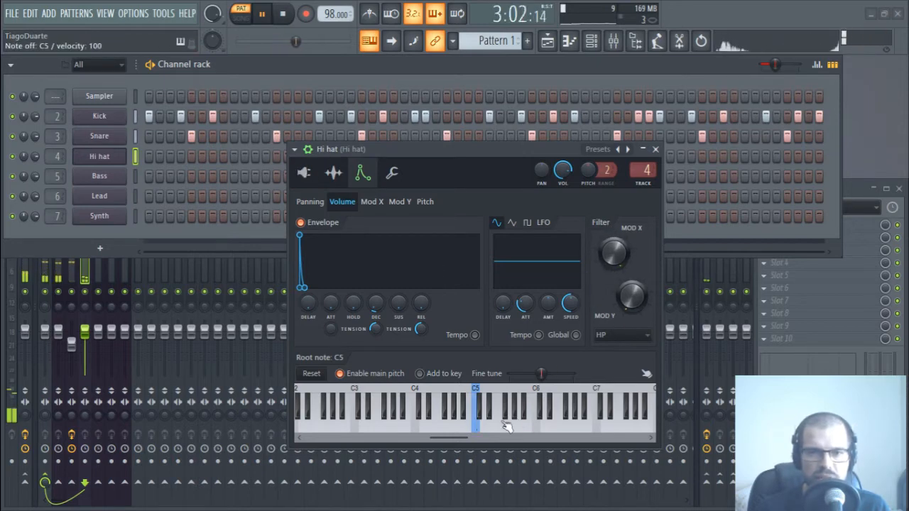
click(477, 428)
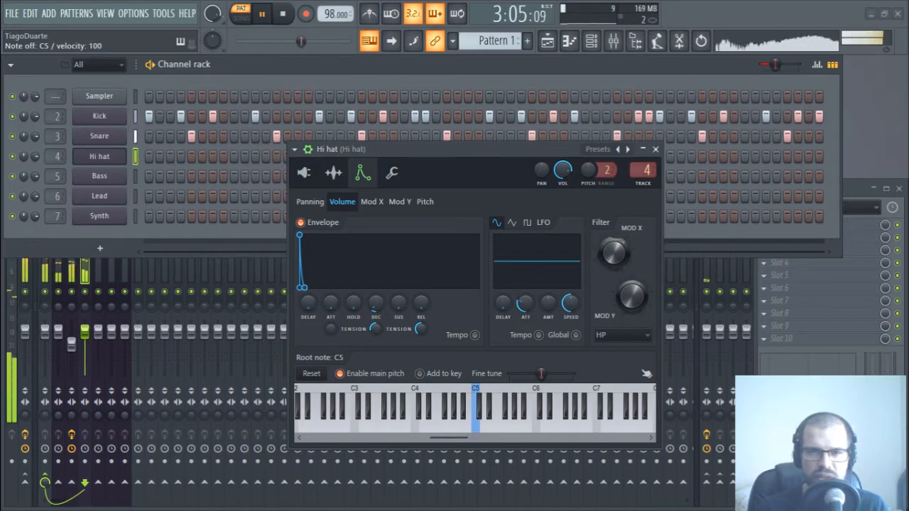
Fill every 2 steps of the Hi hat channel and lower its mixer fader to about -8.4 dB.
click(656, 149)
right_click(121, 153)
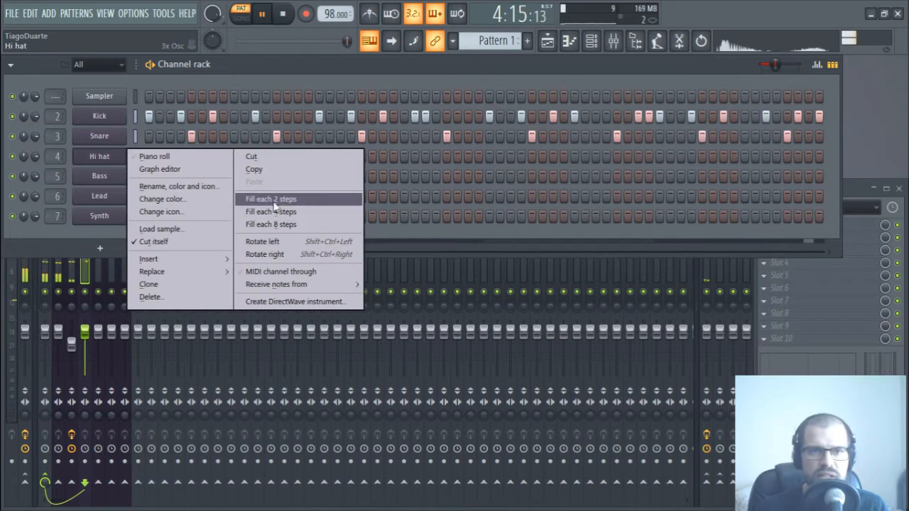
click(276, 201)
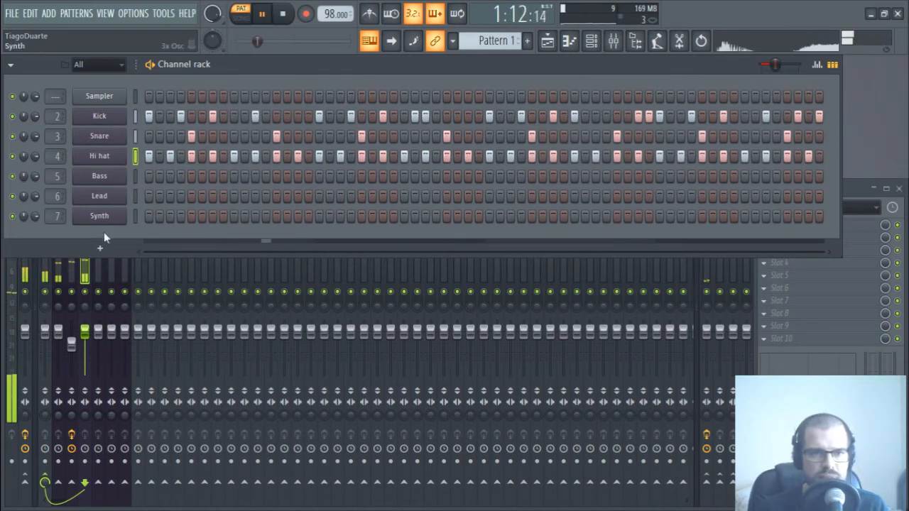
drag(89, 339, 84, 366)
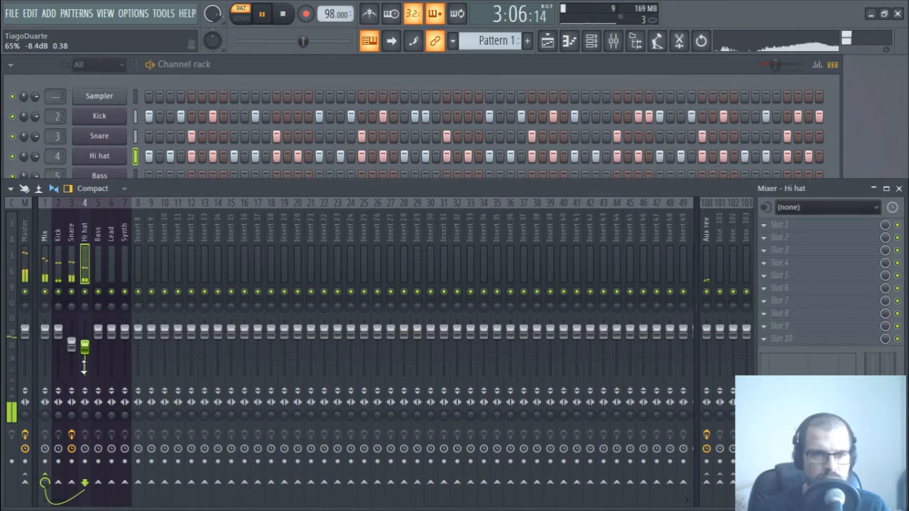
Load the DailyBeats splitEnhancer into slot 1 of the Kick mixer track.
click(60, 238)
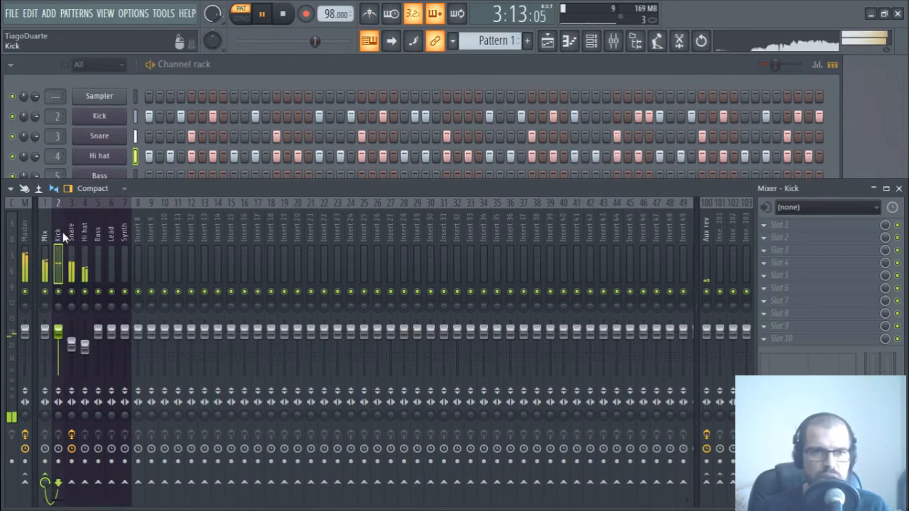
click(799, 228)
mouse_move(714, 282)
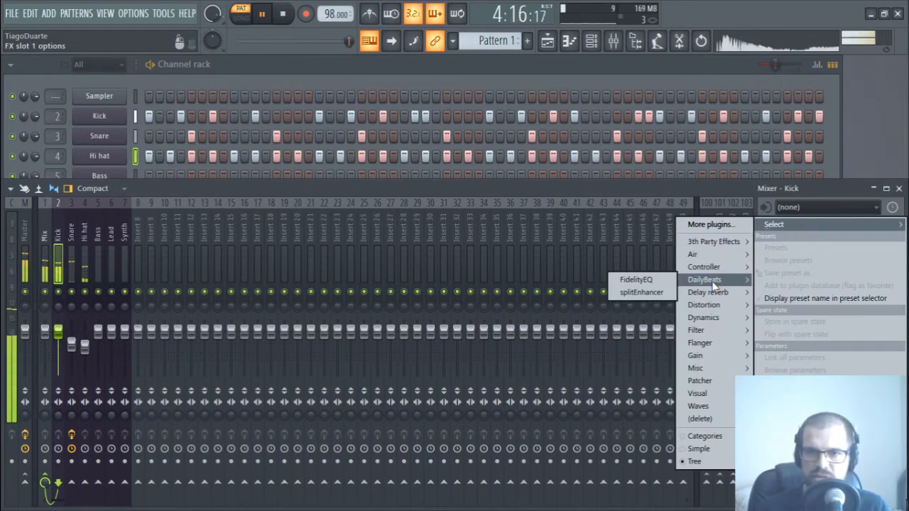
click(641, 292)
drag(226, 184, 311, 140)
Set the Kick's splitEnhancer to Hard mode with minimum crossover and about 57% mix, and lower the Kick's mixer fader.
click(343, 207)
click(343, 207)
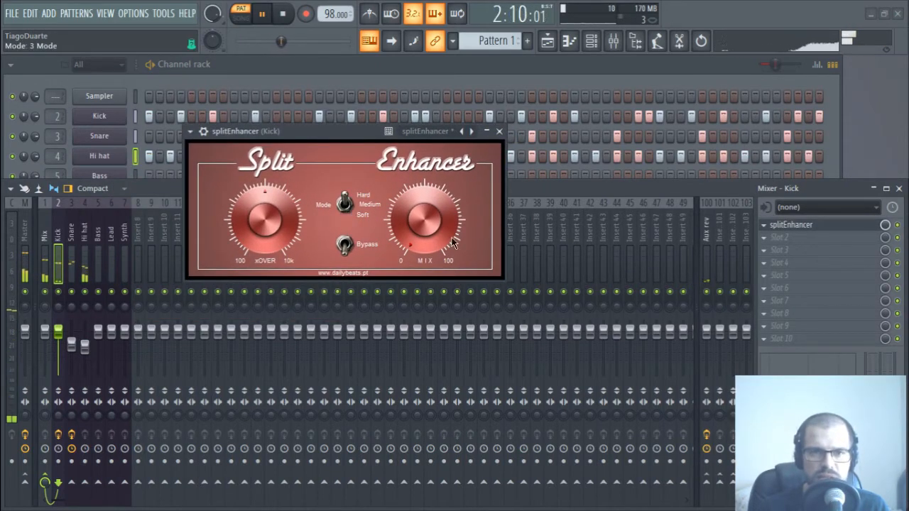
drag(427, 238, 428, 207)
drag(263, 234, 261, 247)
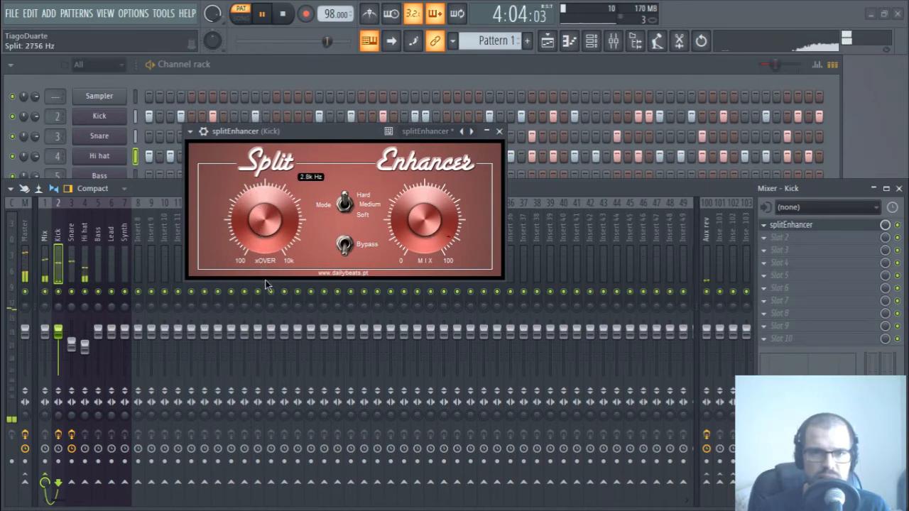
drag(265, 280, 287, 374)
drag(407, 217, 410, 324)
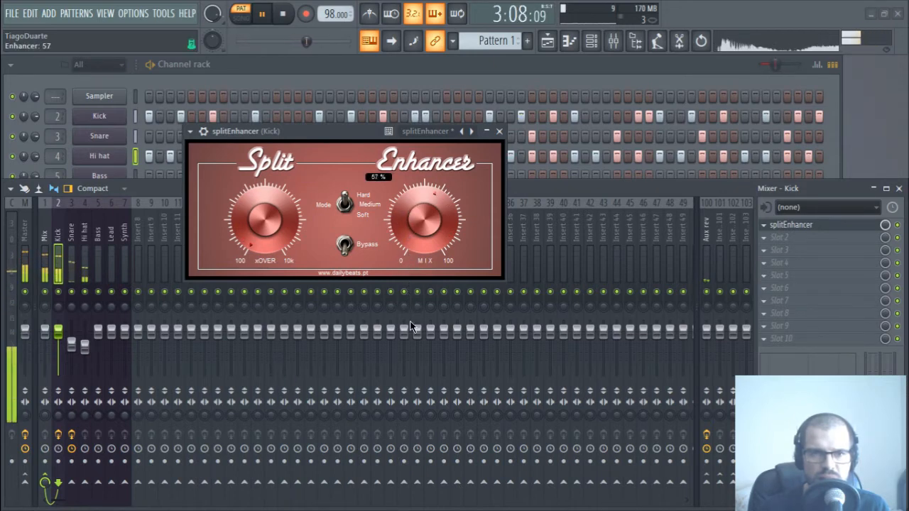
drag(59, 338, 59, 343)
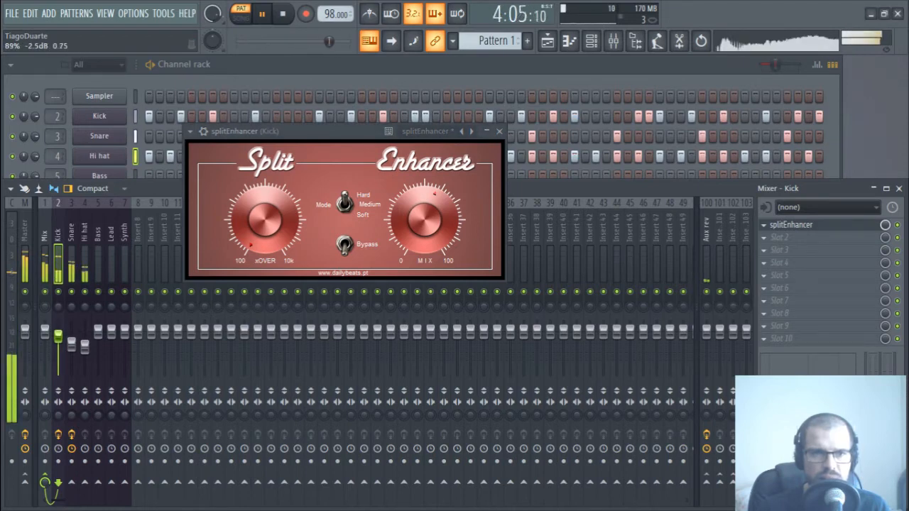
click(500, 132)
Mute the Hi hat and Snare mixer tracks, leaving the Kick track on.
click(86, 293)
click(72, 292)
click(58, 292)
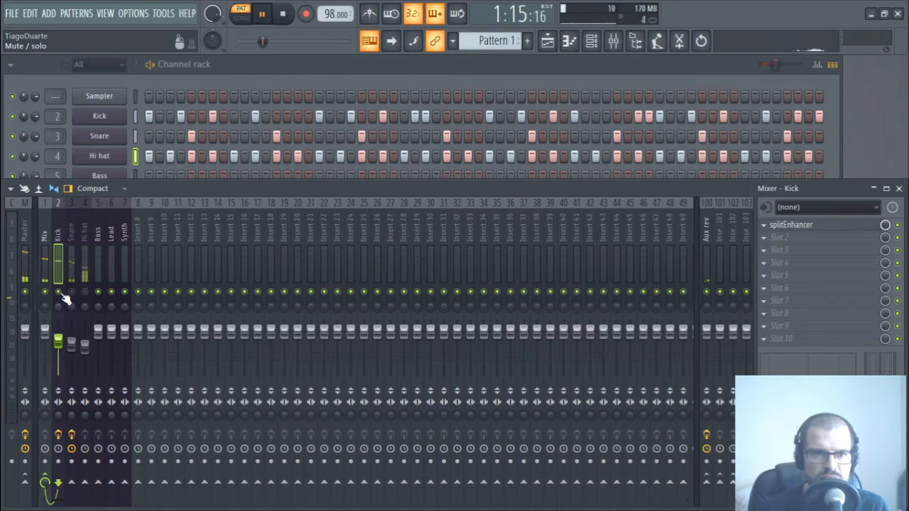
Load FidelityEQ into slot 2 of the Kick track and enable only its low pass at about 1.4 kHz.
click(798, 239)
mouse_move(796, 228)
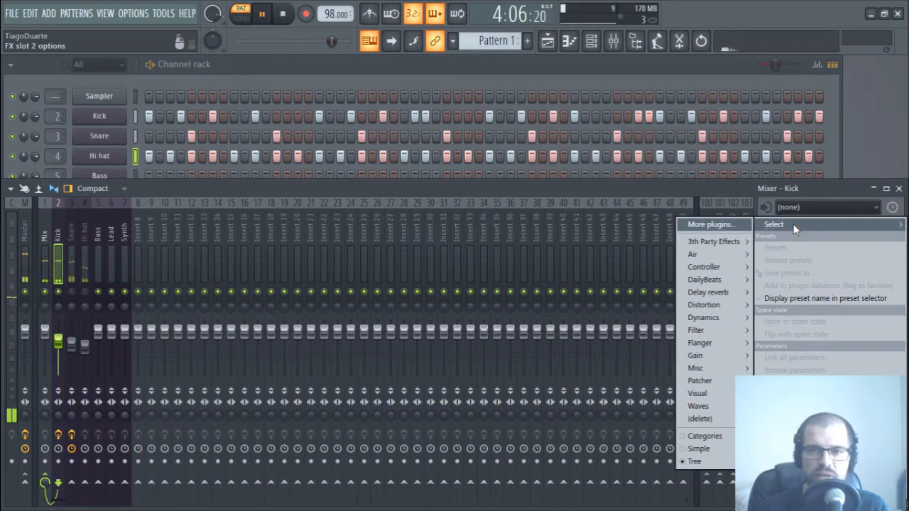
mouse_move(703, 279)
click(636, 279)
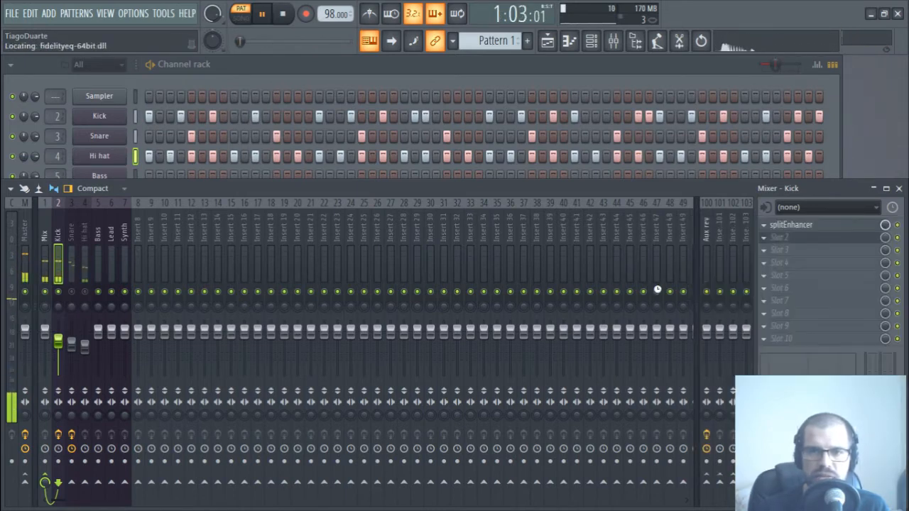
click(502, 247)
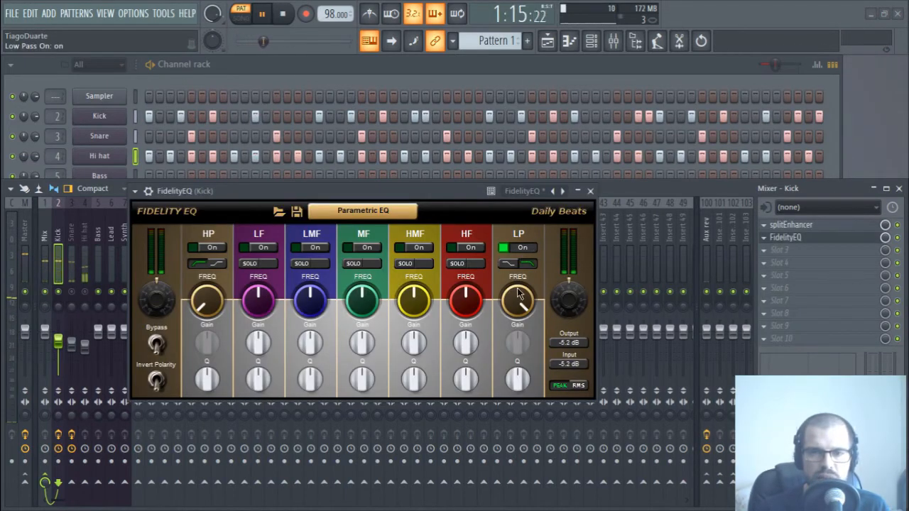
drag(519, 303, 521, 325)
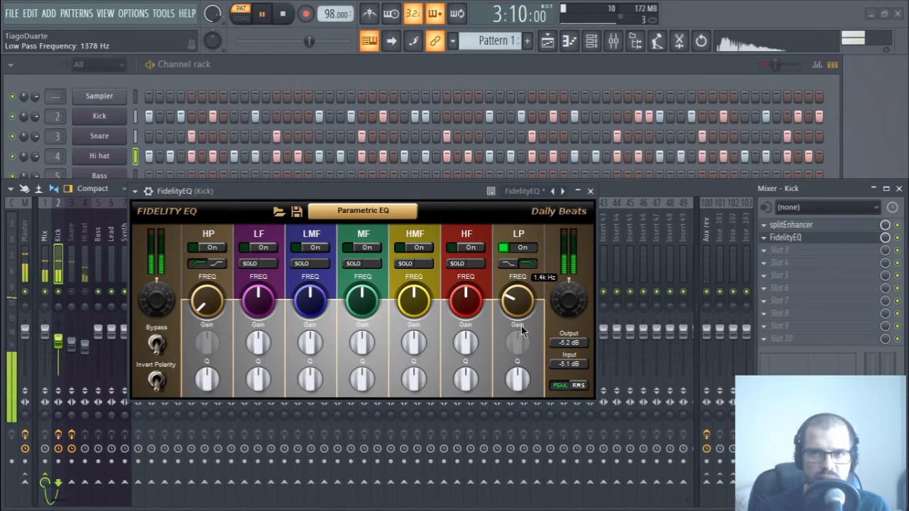
click(246, 247)
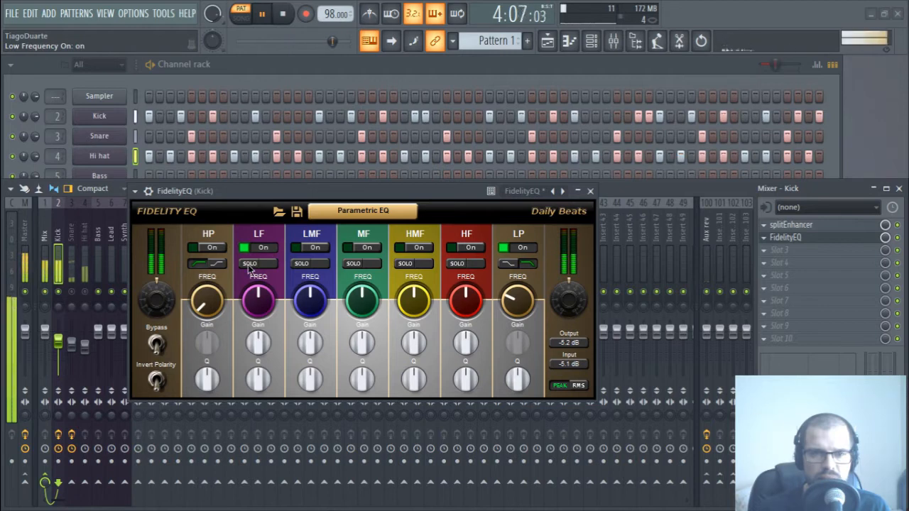
click(267, 248)
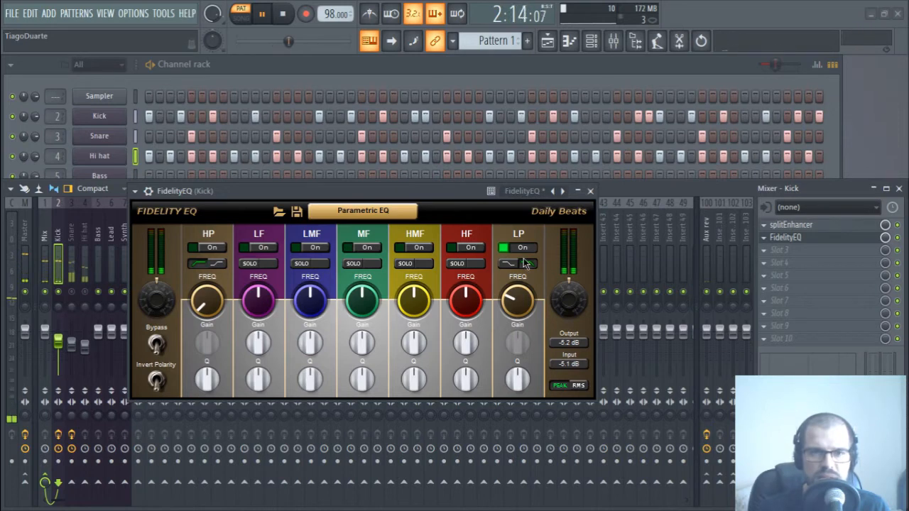
Close the Kick's EQ, unmute the Snare and Hi hat tracks, and lower the Hi hat's fader further.
click(591, 191)
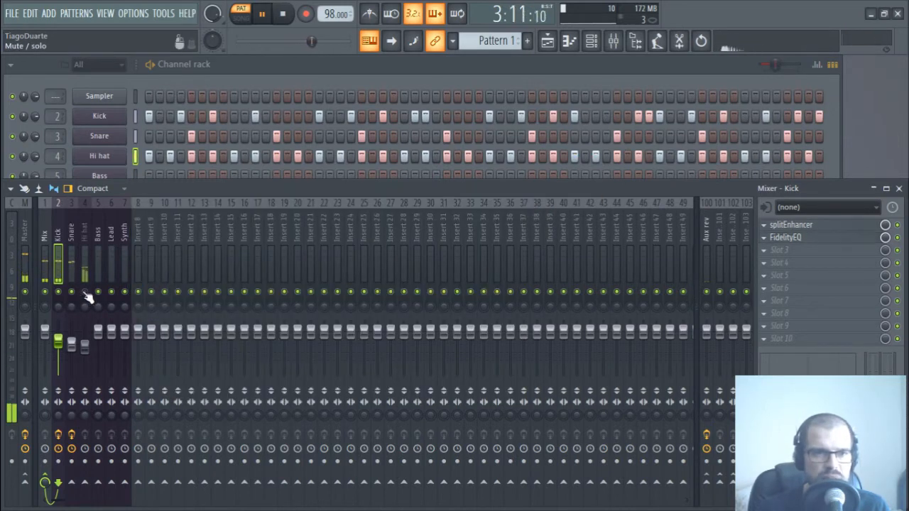
drag(84, 345, 85, 362)
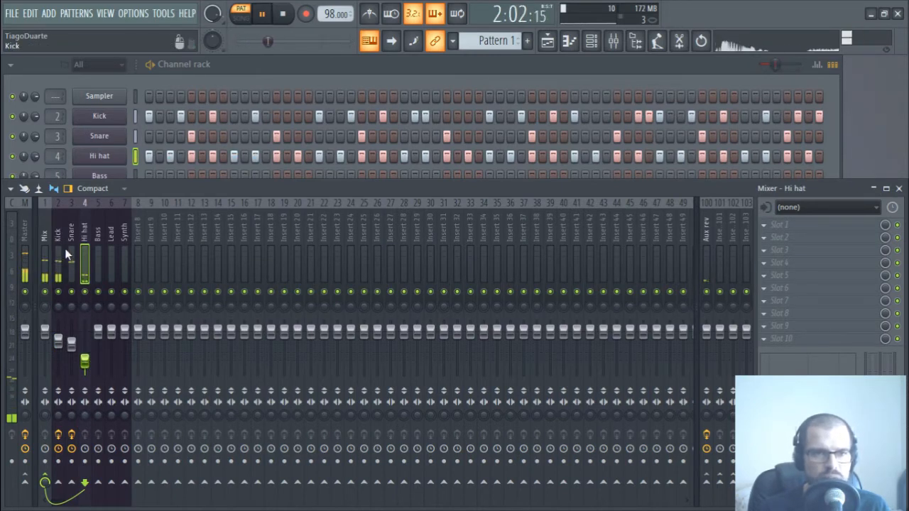
click(98, 238)
click(241, 77)
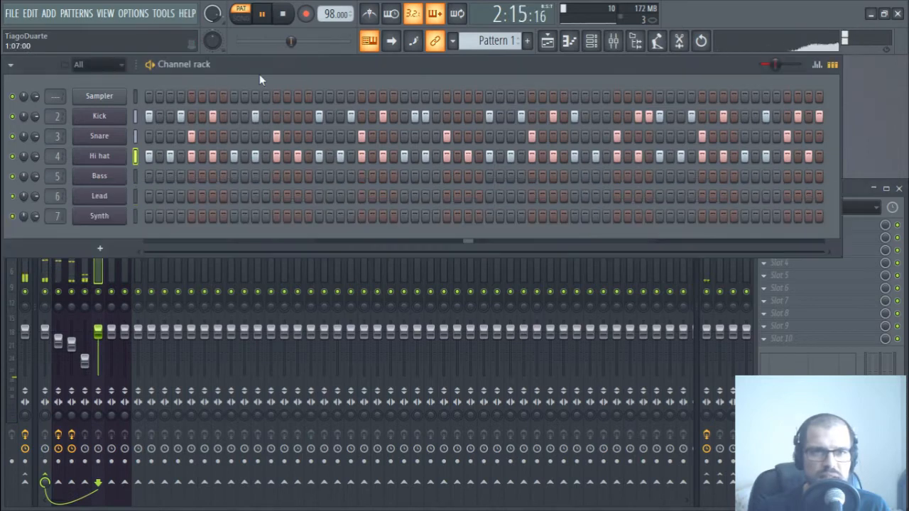
Stop playback and place a Pattern 1 clip at bar 1 of Track 1 in the playlist.
key(space)
click(554, 41)
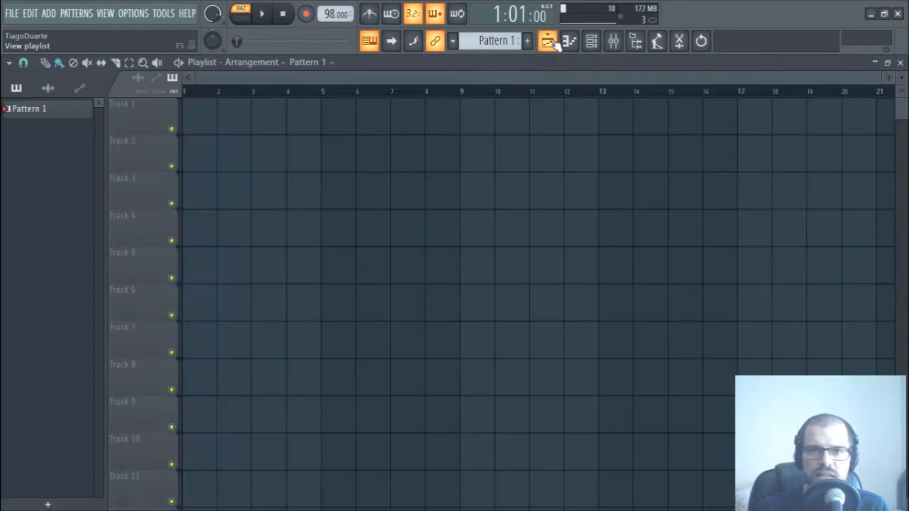
click(235, 126)
drag(245, 123, 211, 124)
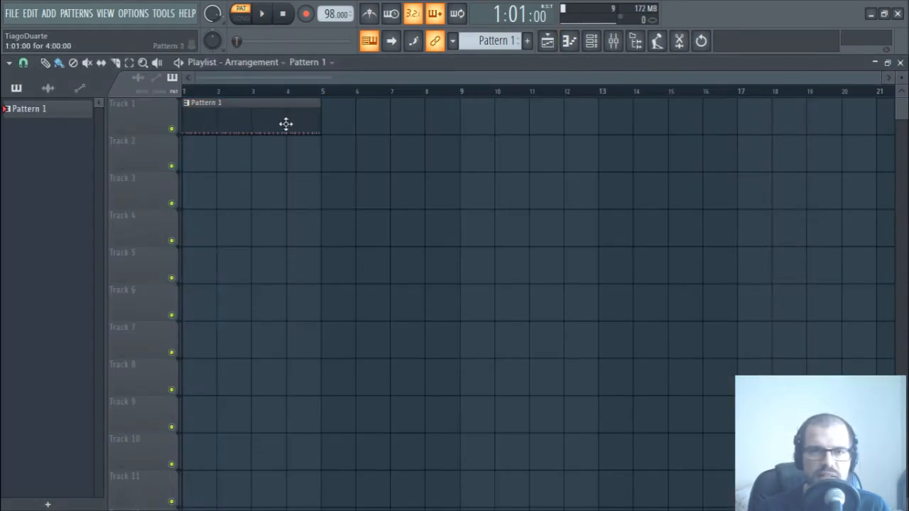
Rename Pattern 1 as "Drums".
middle_click(498, 41)
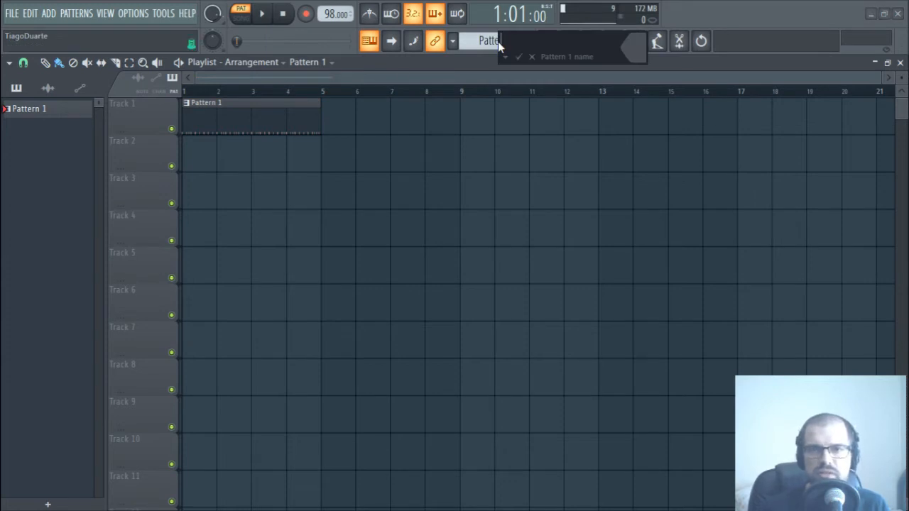
text(Drums)
key(Return)
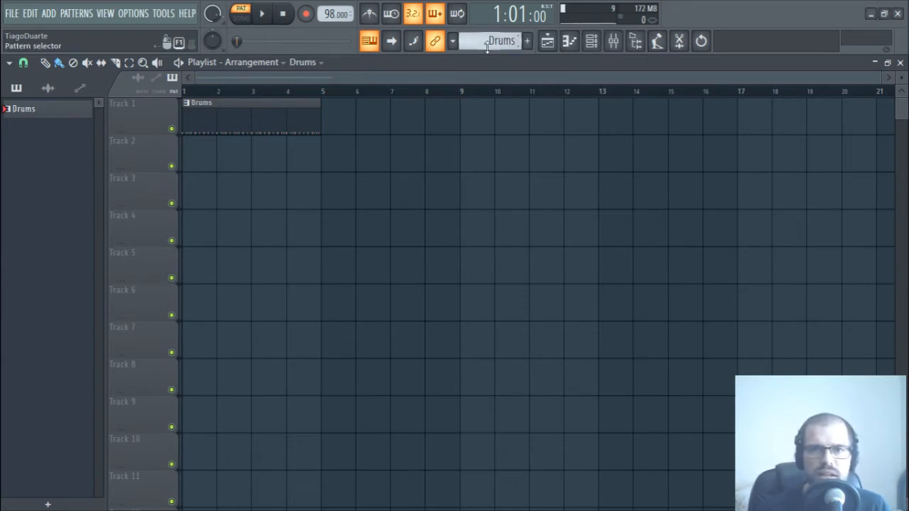
Switch to Pattern 2 and place its clip at bar 1 of Track 2.
scroll(497, 41, up, 1)
click(193, 159)
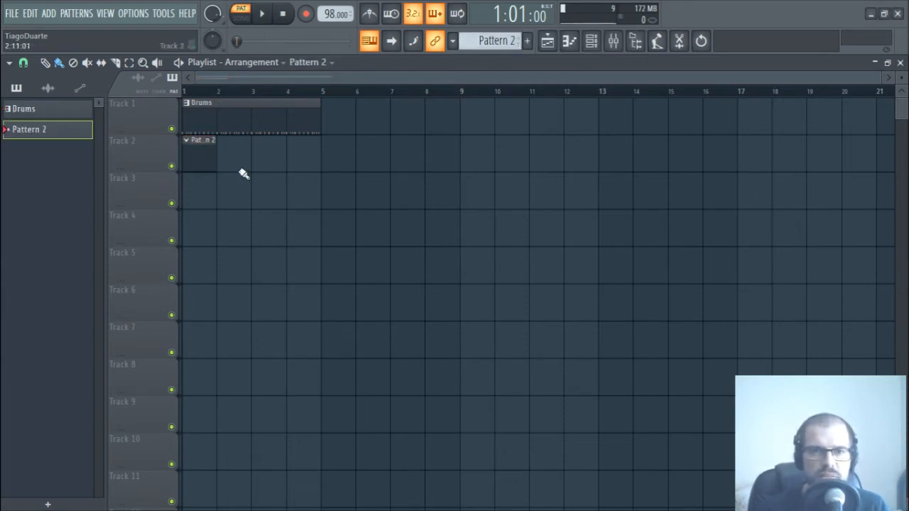
Extend the Pattern 2 clip on Track 2 to four bars, matching the Drums clip, and close the playlist.
drag(215, 157, 321, 162)
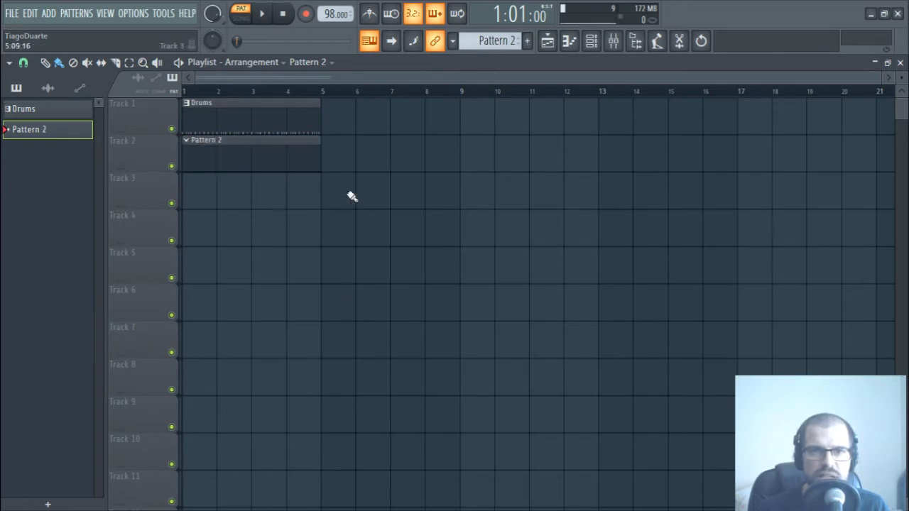
click(900, 62)
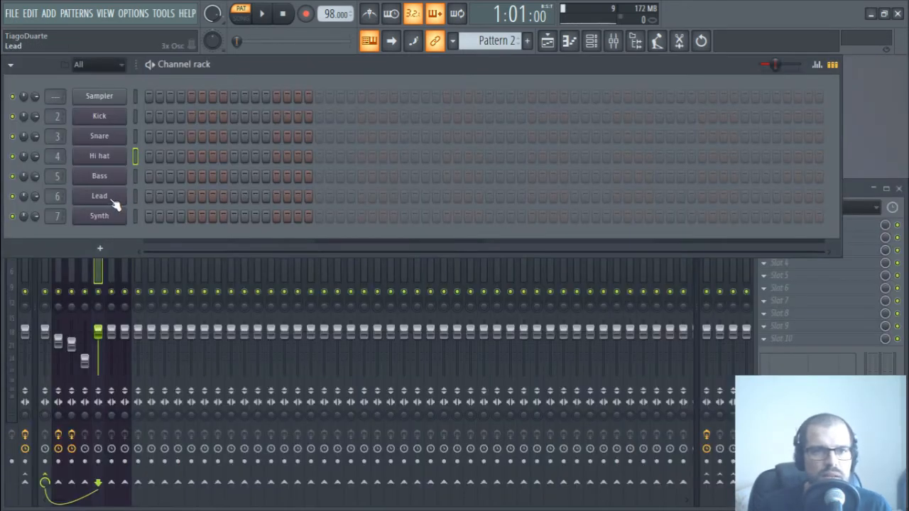
Open the Bass channel's 3x Osc with its detailed settings and set oscillator 1's coarse pitch to 0.
click(99, 176)
drag(391, 165, 265, 120)
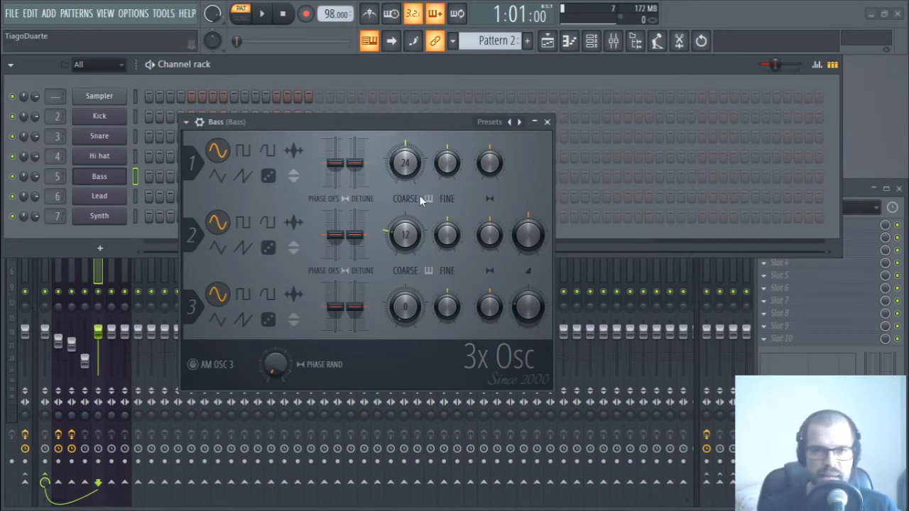
drag(365, 123, 428, 100)
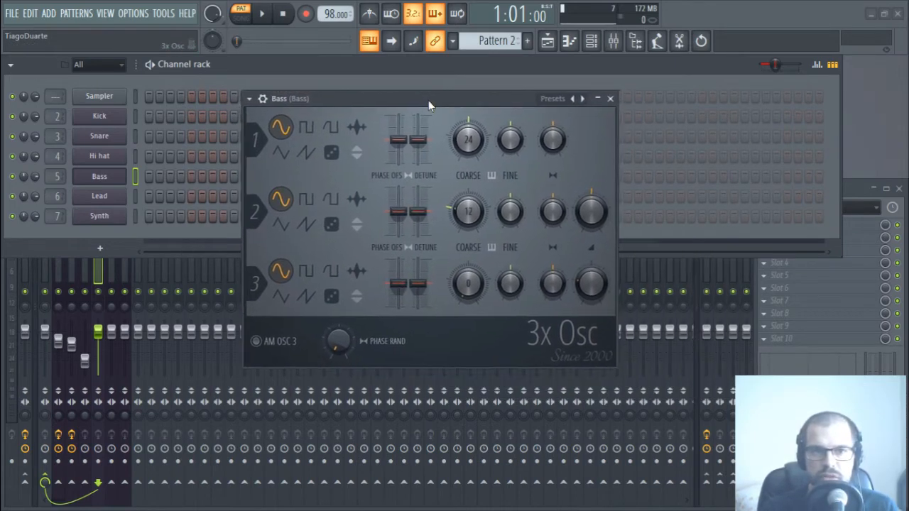
click(262, 99)
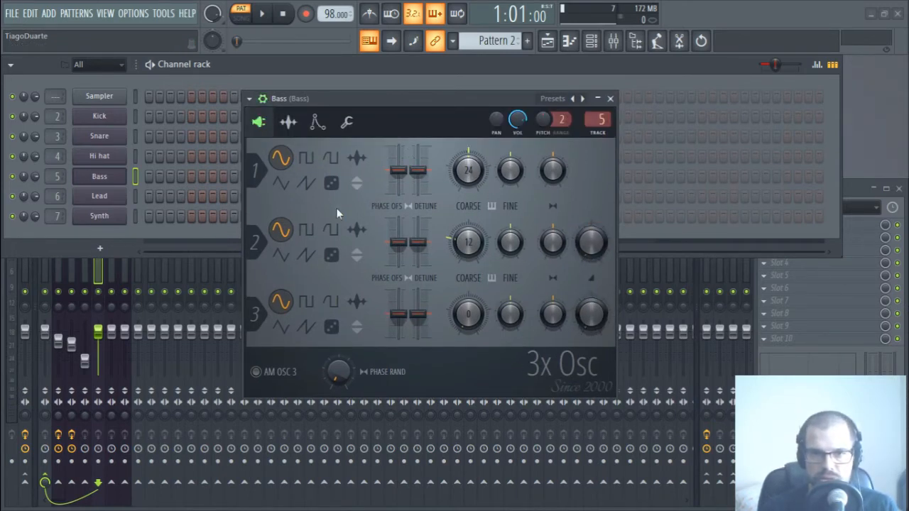
drag(470, 163, 469, 237)
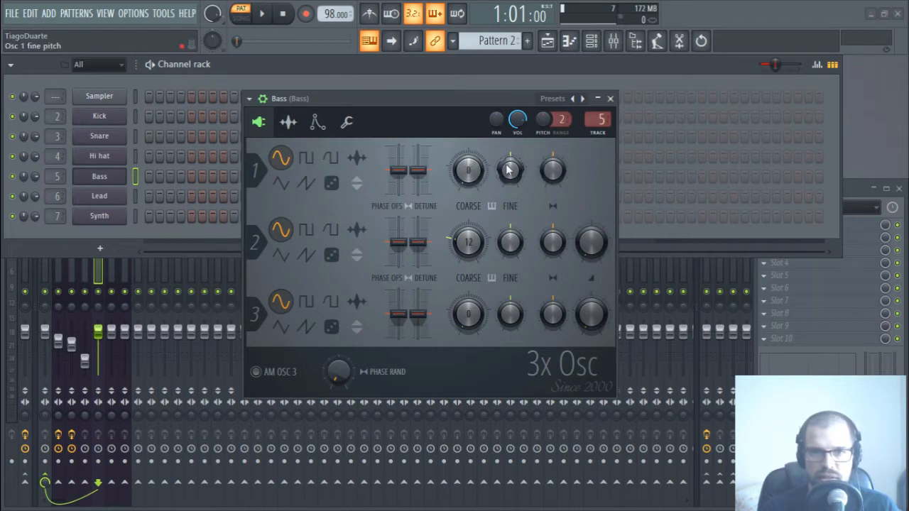
key(z)
Set the Bass channel's root note to C#6 and audition several notes.
click(318, 122)
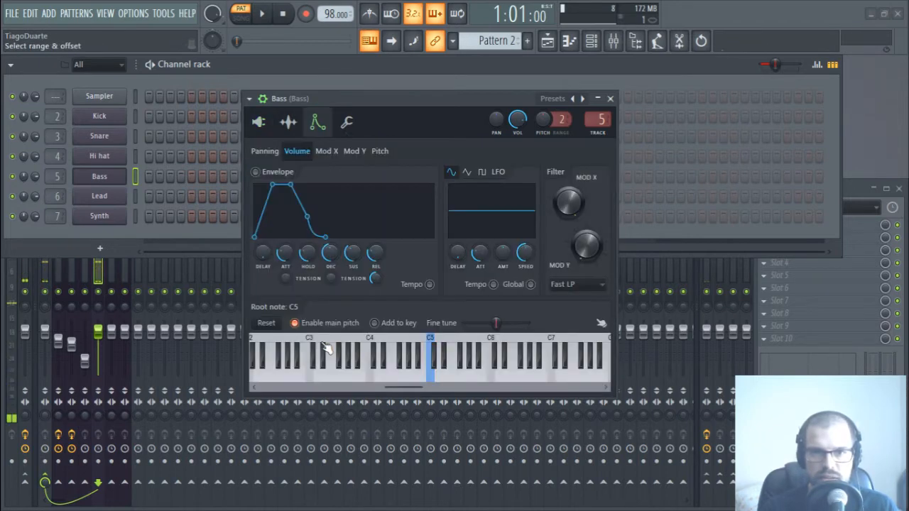
right_click(495, 348)
key(z)
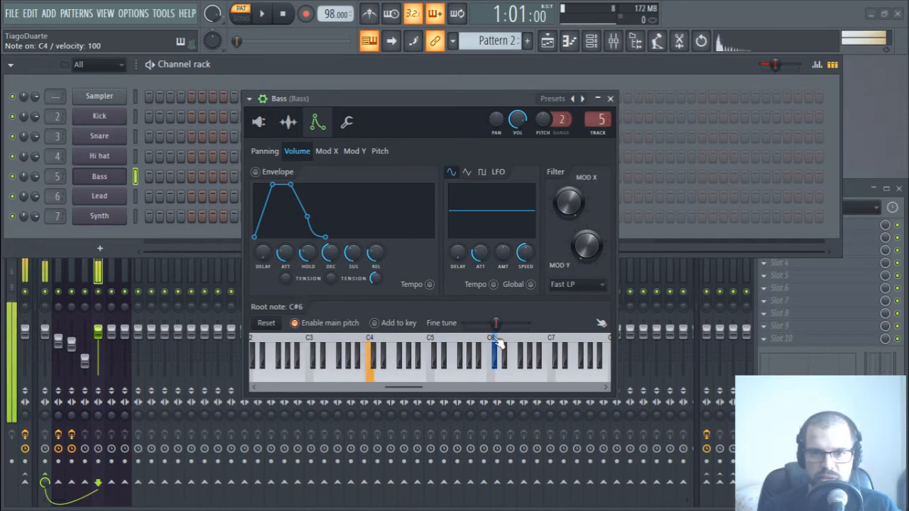
key(z)
key(q)
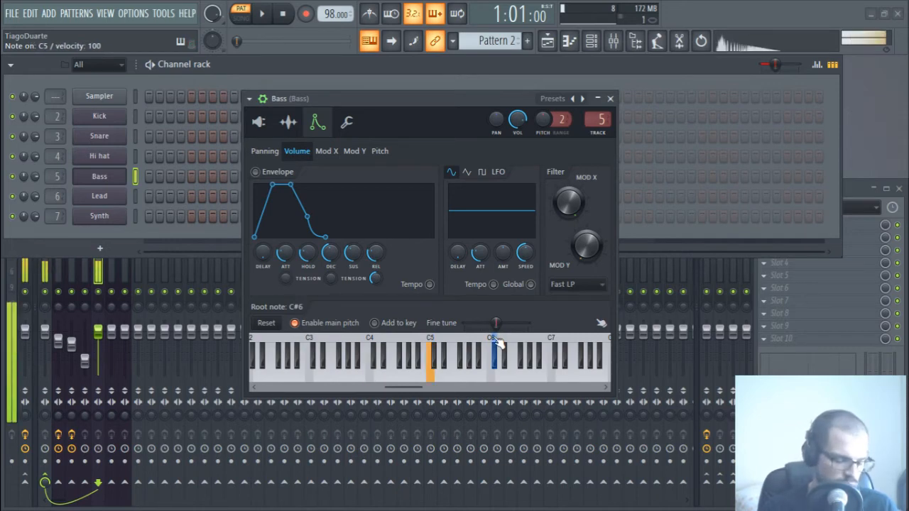
key(r)
key(r)
key(3)
key(q)
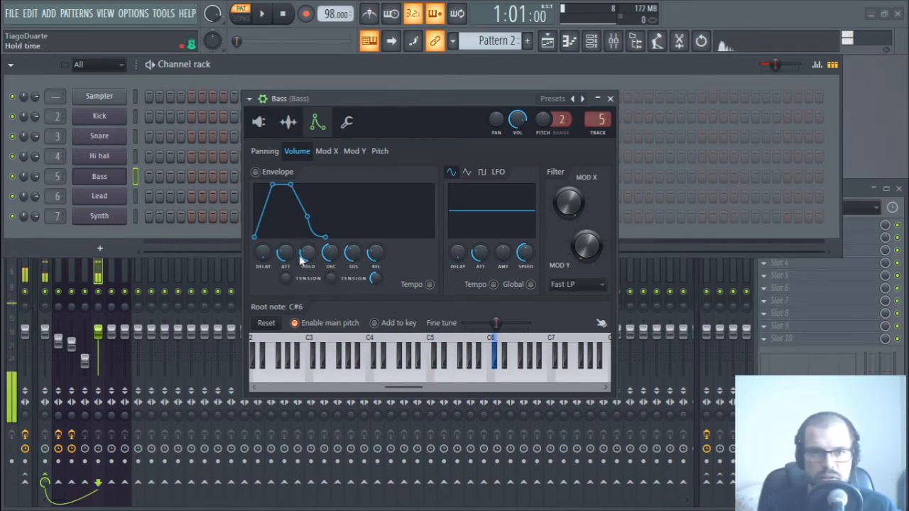
Enable the Bass volume envelope and set its attack, hold, sustain and release to minimum while auditioning notes.
drag(291, 251, 290, 283)
key(q)
drag(308, 253, 378, 268)
key(q)
key(q)
key(q)
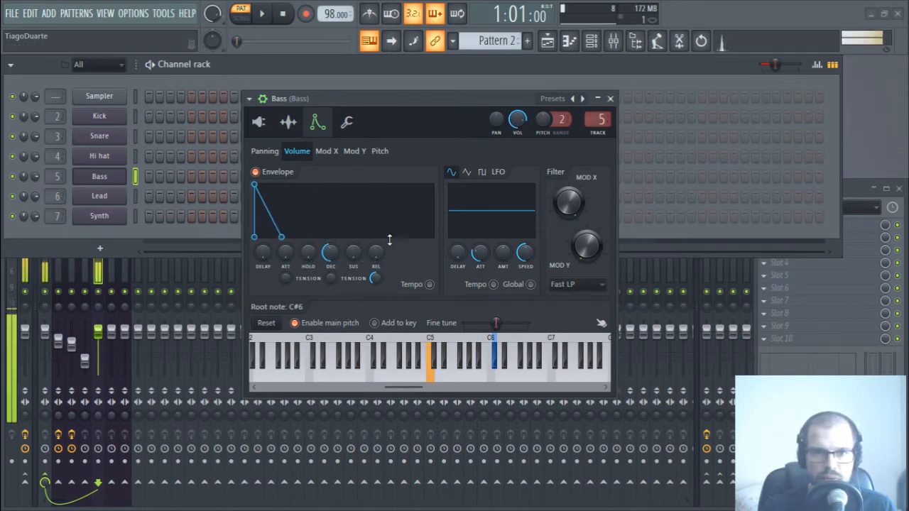
key(q)
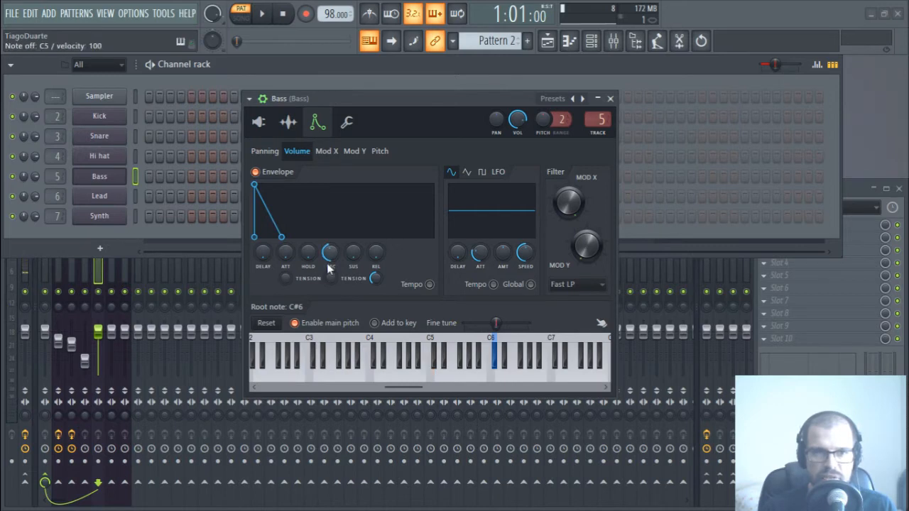
Shorten the decay of the Bass volume envelope and audition the note.
drag(331, 253, 331, 265)
key(q)
key(q)
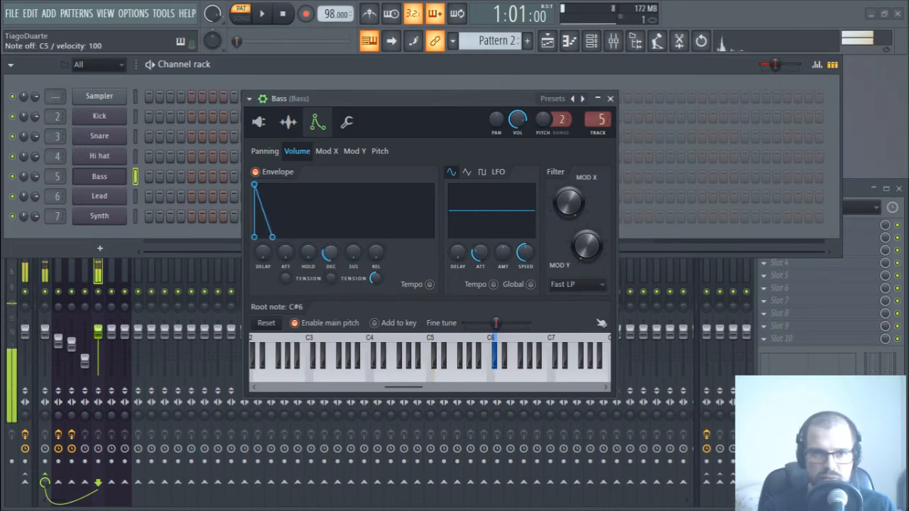
Add a slight sustain and a short release to the Bass volume envelope while auditioning the note.
key(q)
key(q)
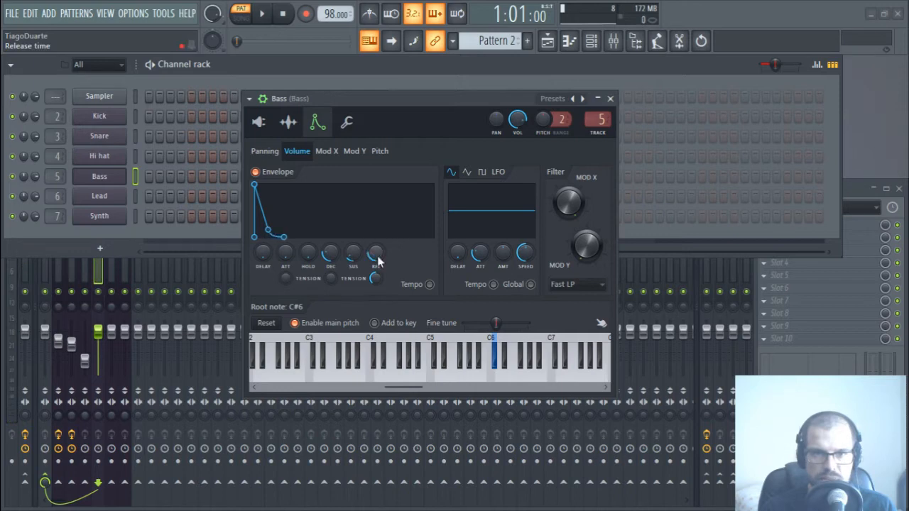
key(q)
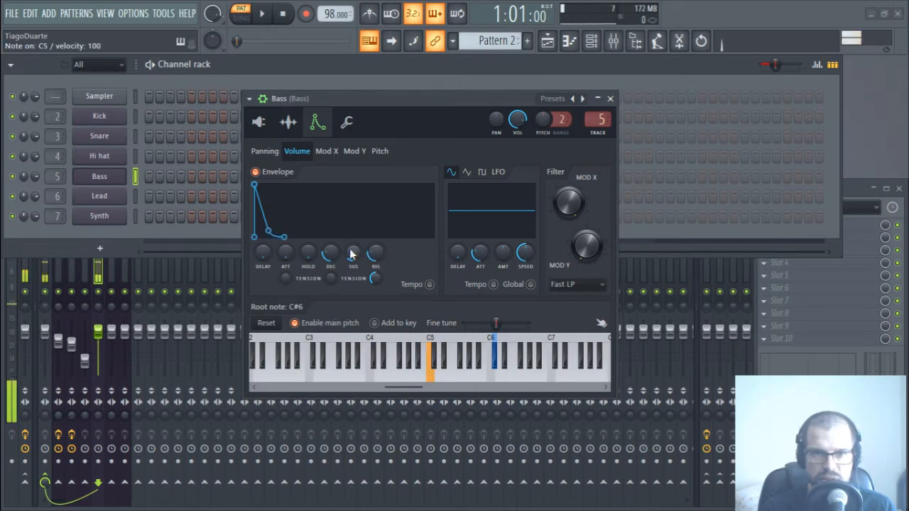
key(q)
key(q)
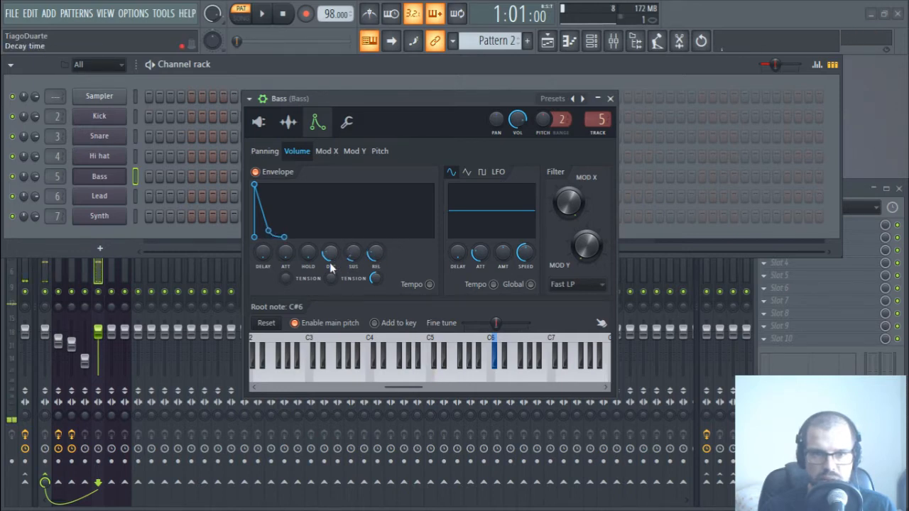
key(q)
key(q)
Shorten the Bass volume envelope's decay further and raise its decay tension for a steeper curve.
drag(330, 254, 330, 260)
key(q)
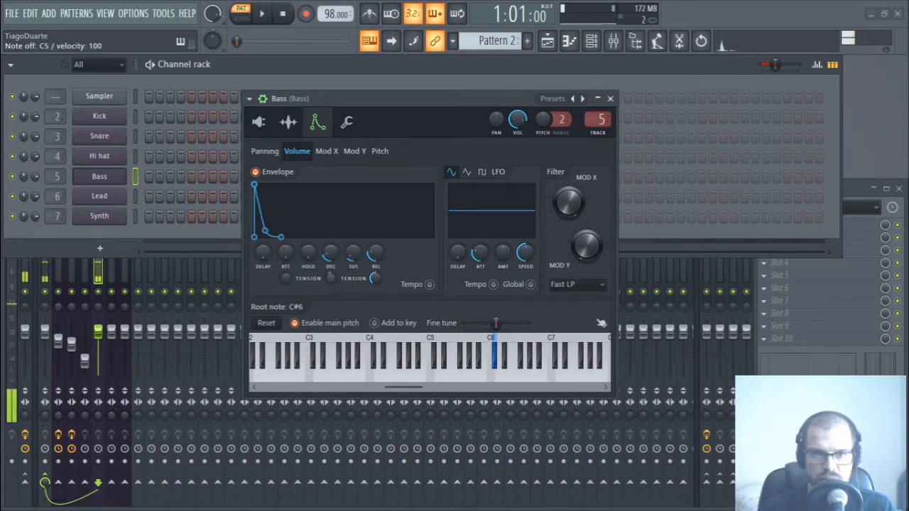
key(q)
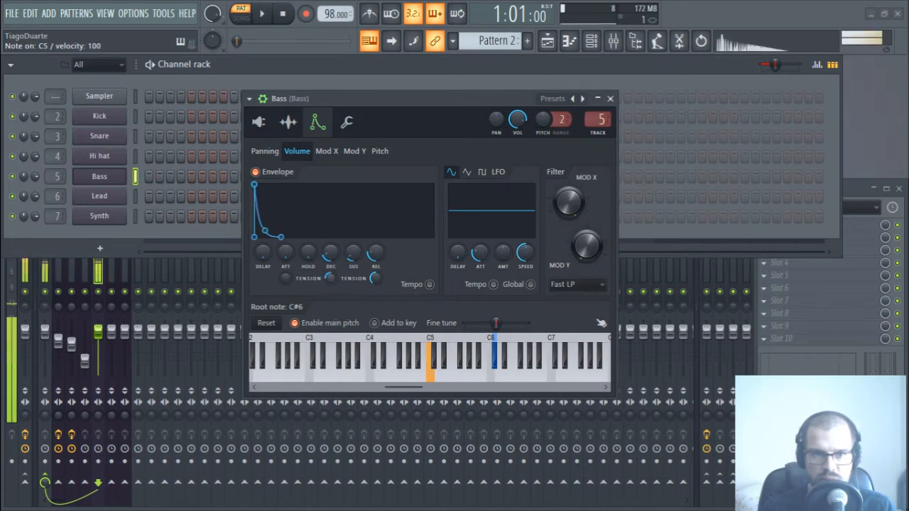
key(3)
key(r)
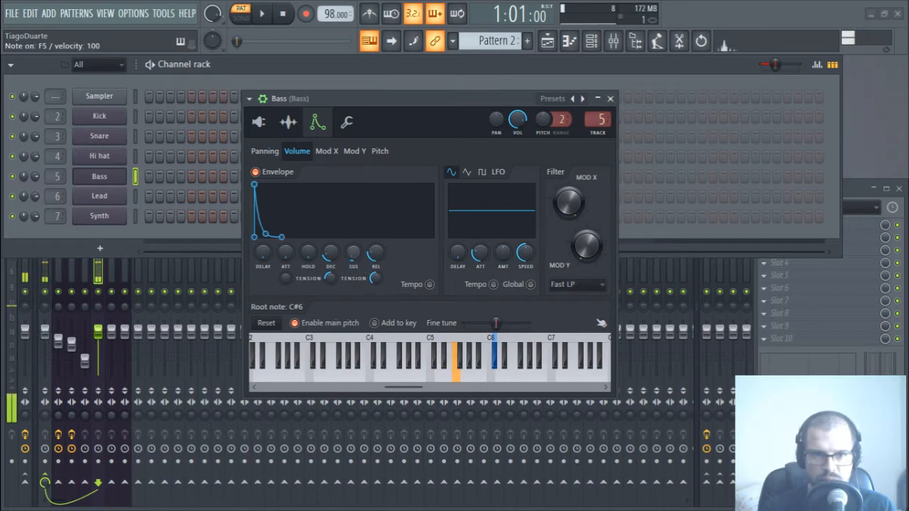
key(r)
Lower the sustain and shorten the release of the Bass volume envelope, and audition the sound on several notes.
drag(355, 257, 375, 248)
key(r)
key(r)
key(3)
key(q)
key(q)
key(3)
key(r)
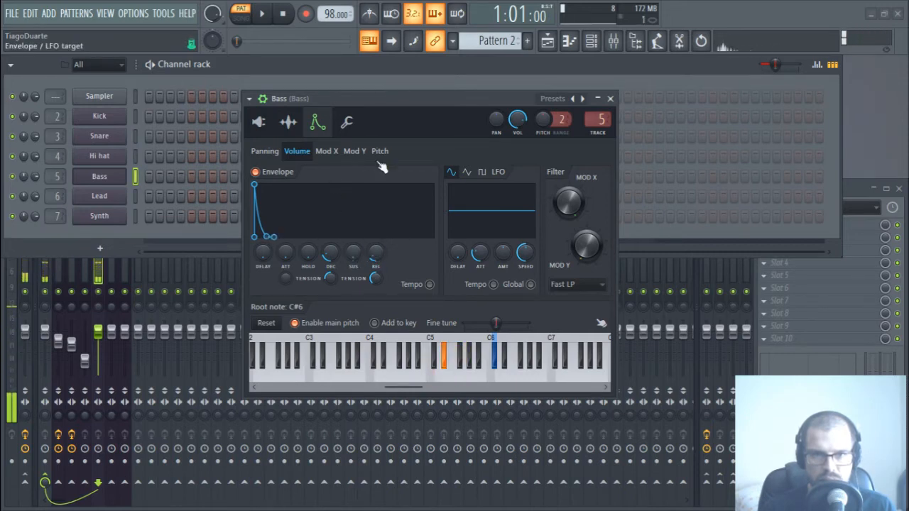
key(q)
key(q)
key(q)
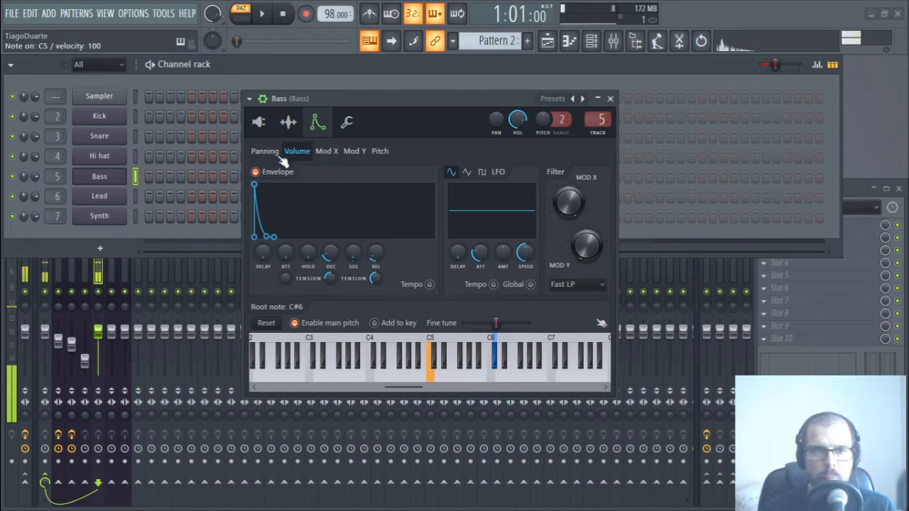
key(z)
key(d)
key(q)
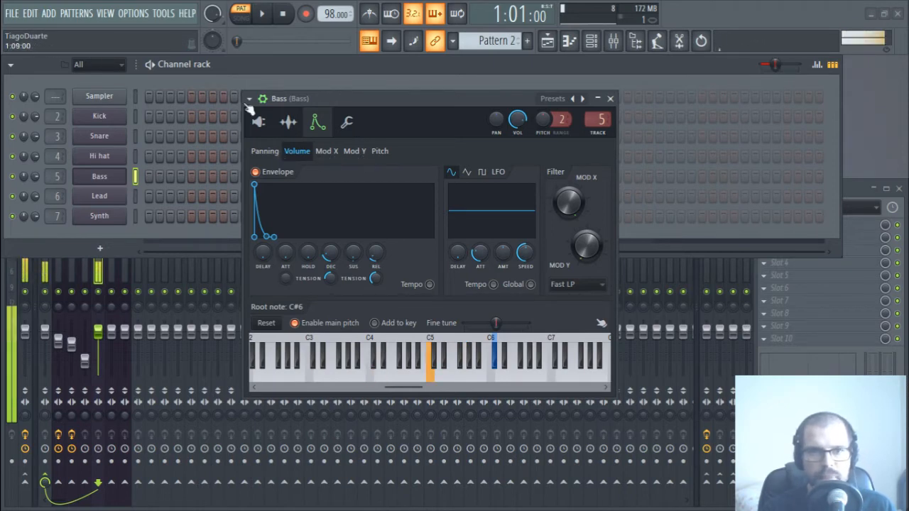
Set Bass oscillator 2 to a square wave with coarse 0 and about 24% level, and oscillator 3 to a rounded saw with a low level.
click(258, 122)
click(306, 229)
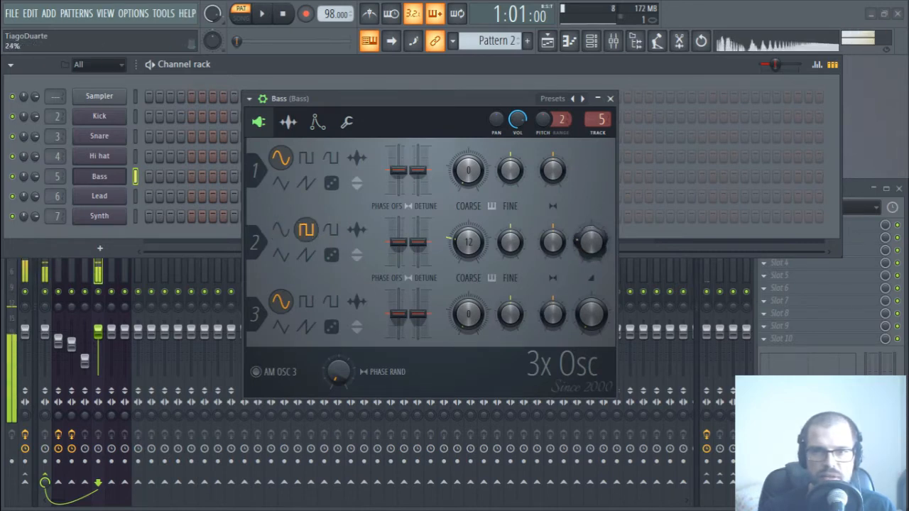
key(q)
alt+click(473, 242)
key(q)
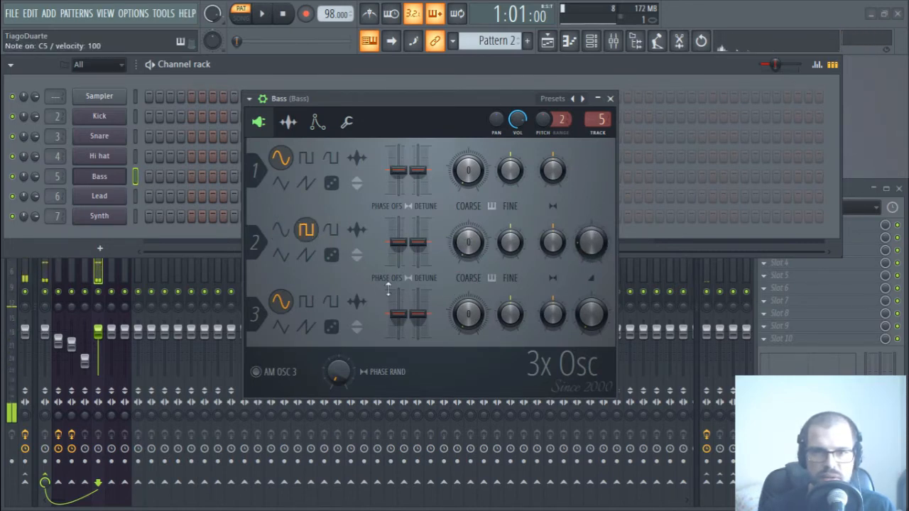
click(330, 302)
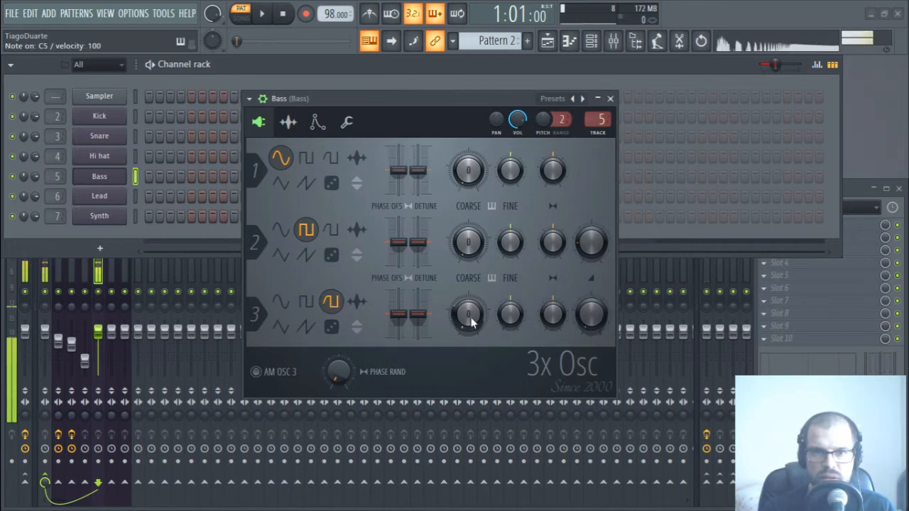
drag(592, 315, 593, 341)
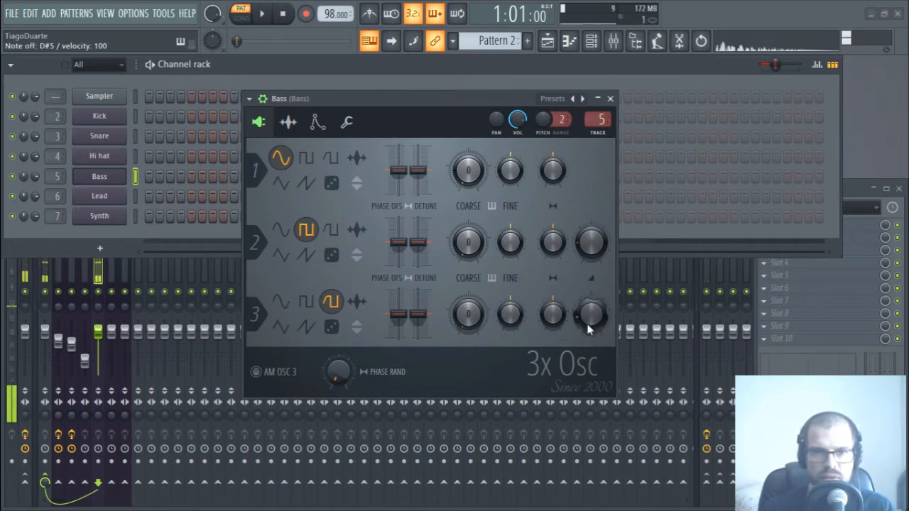
Enable a pitch envelope on the Bass with minimum attack, hold and sustain, a short decay and a high positive amount.
click(331, 122)
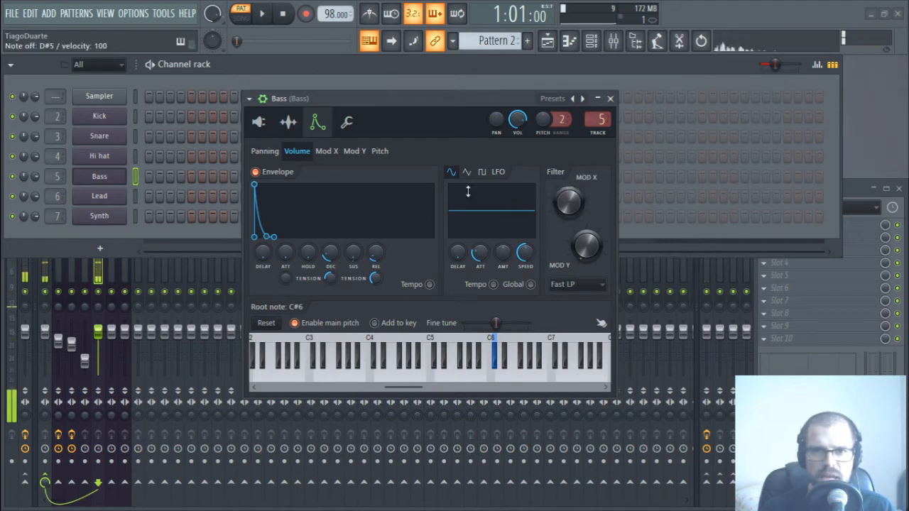
click(380, 151)
drag(287, 253, 296, 260)
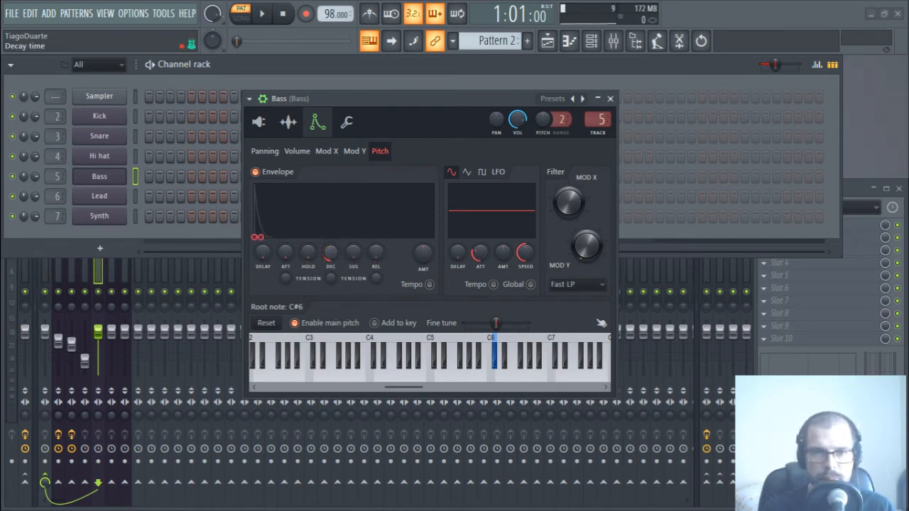
key(z)
key(z)
key(z)
drag(421, 259, 421, 210)
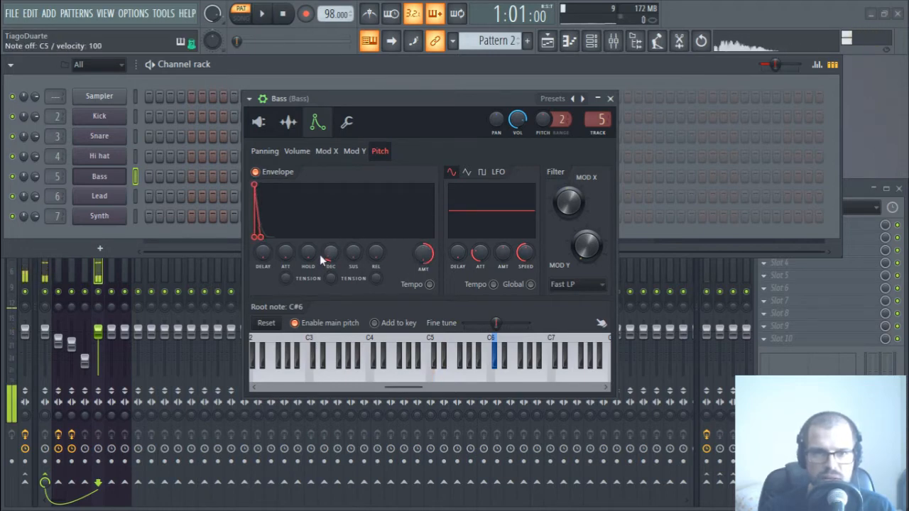
Shorten the Bass pitch envelope's decay to near minimum, raise its decay tension and audition a few notes.
key(z)
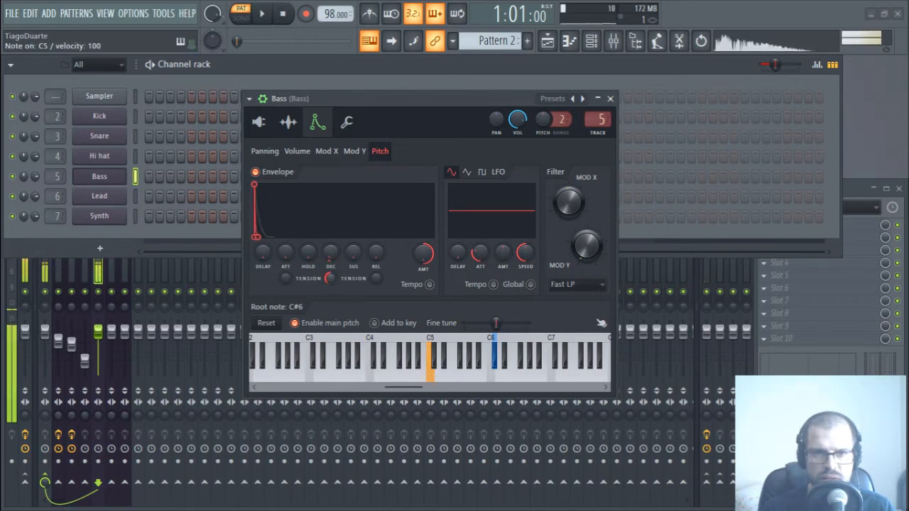
key(c)
key(v)
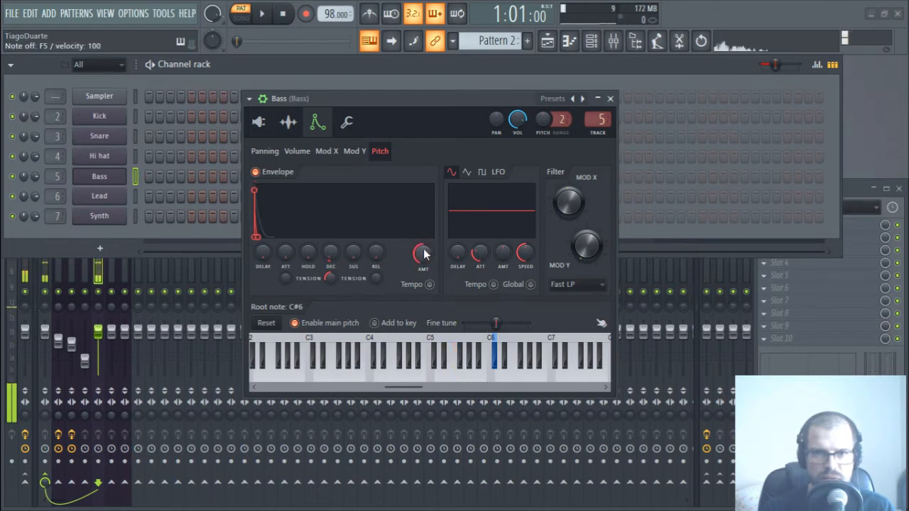
Compare negative and positive amounts for the Bass pitch envelope while auditioning notes, ending on a high positive amount.
key(v)
key(d)
key(z)
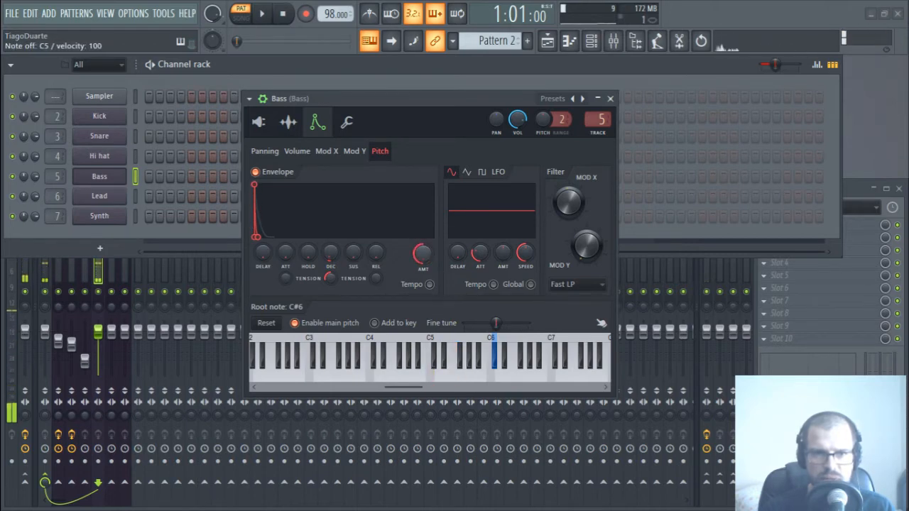
key(z)
key(z)
key(z)
key(z)
key(z)
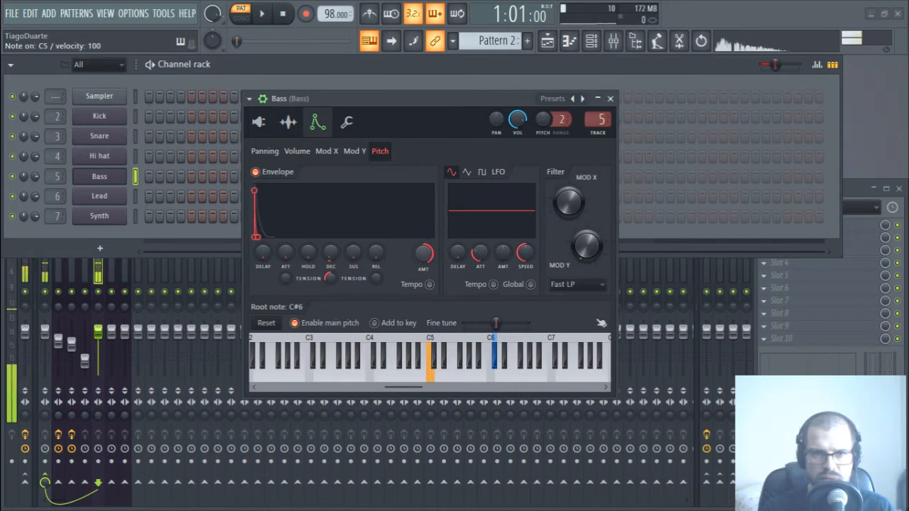
key(z)
key(d)
key(b)
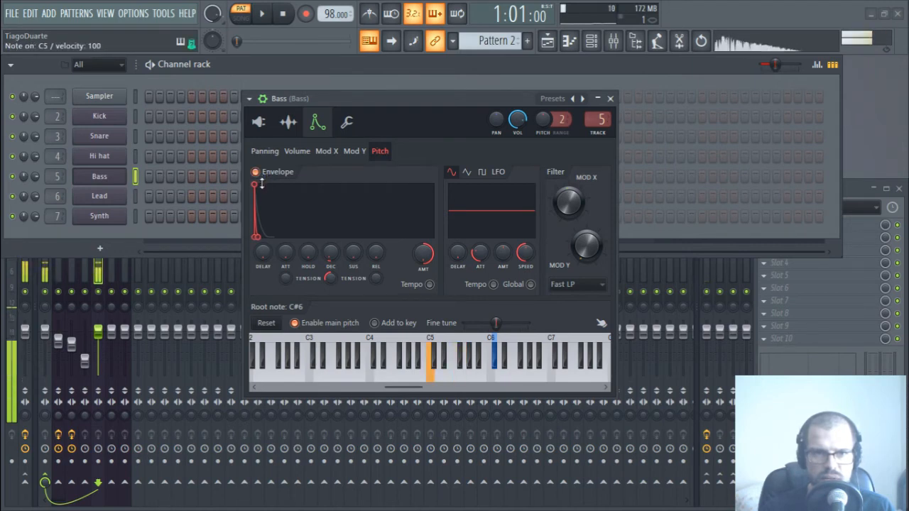
key(z)
key(z)
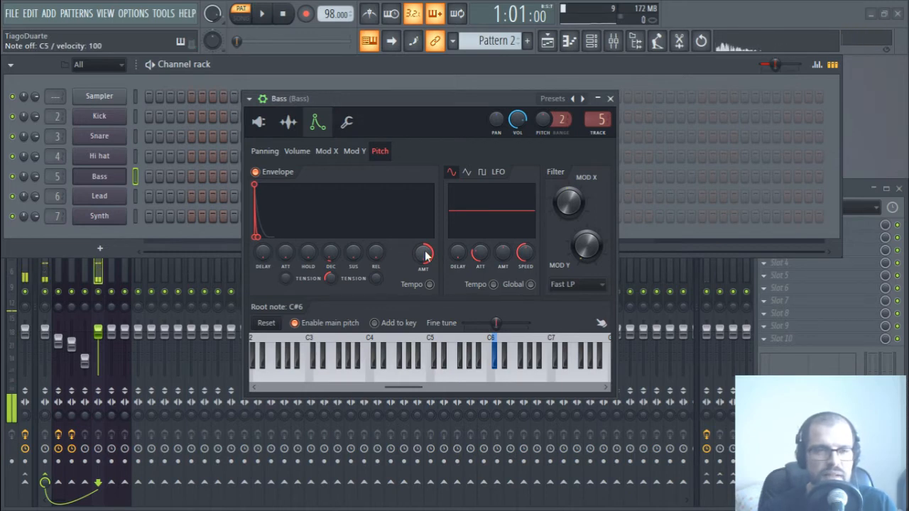
Audition several low and high notes on the Bass with its pitch envelope active.
key(z)
key(d)
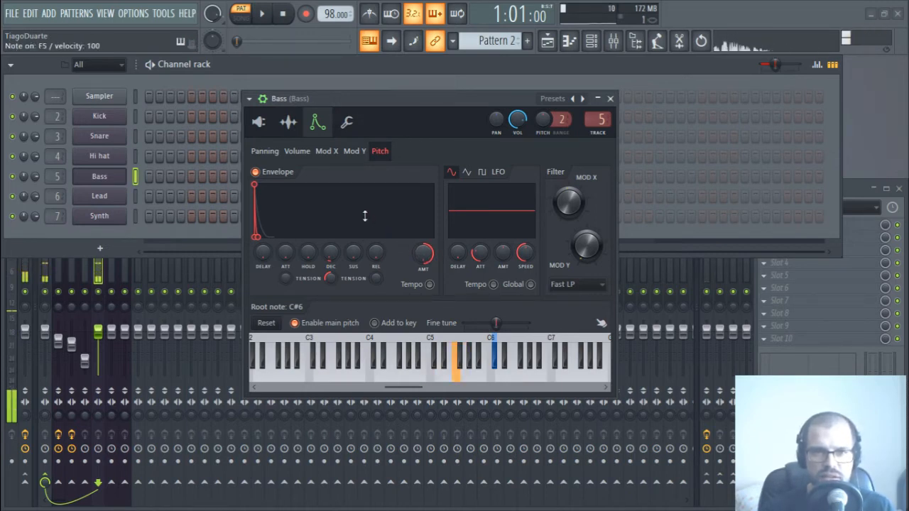
key(3)
key(q)
key(z)
key(d)
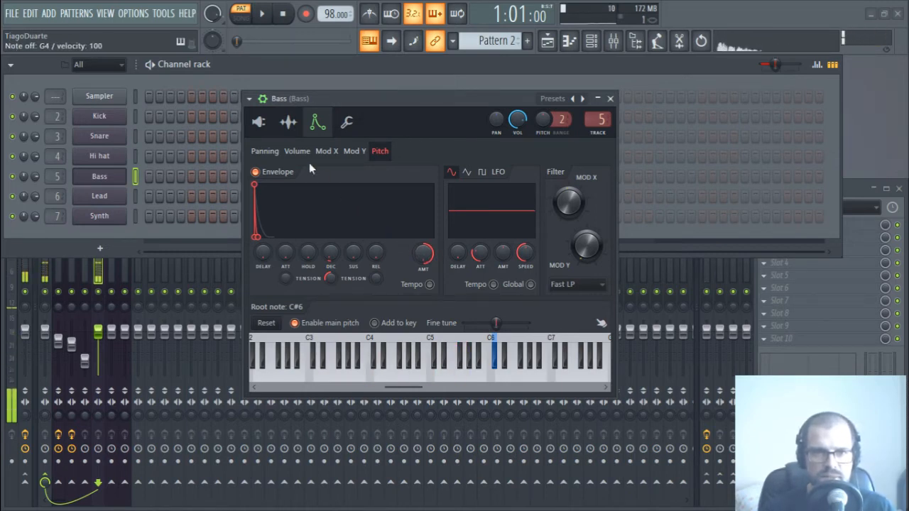
key(q)
key(r)
Compare square, triangle, saw and rounded saw waves on Bass oscillator 1, ending on the rounded saw.
click(259, 122)
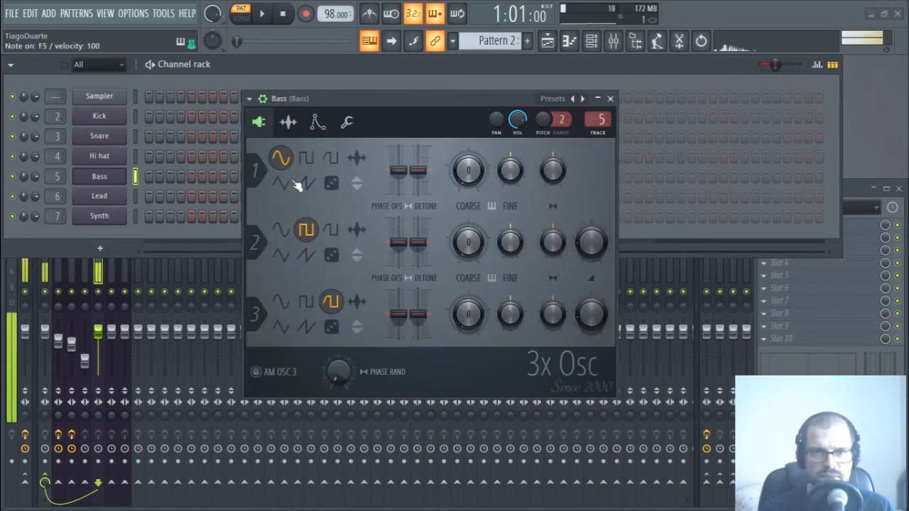
click(306, 158)
click(331, 158)
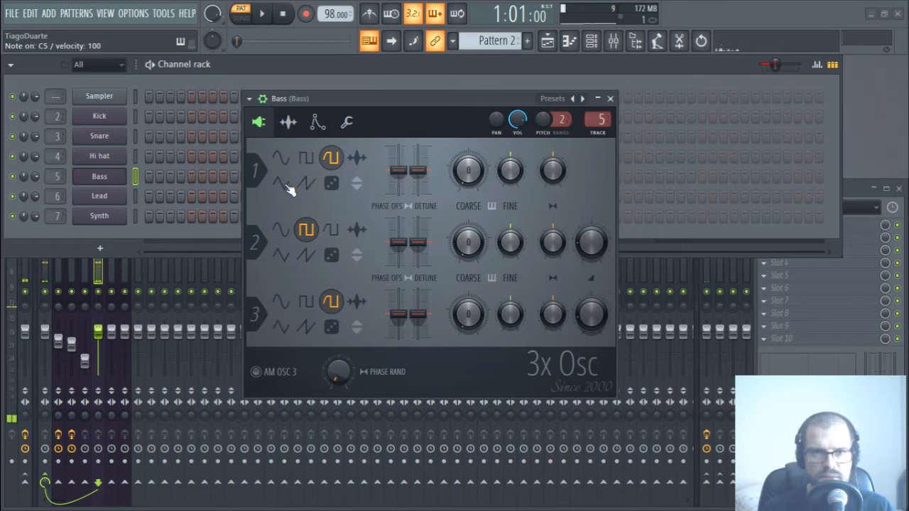
click(282, 184)
click(306, 184)
click(332, 158)
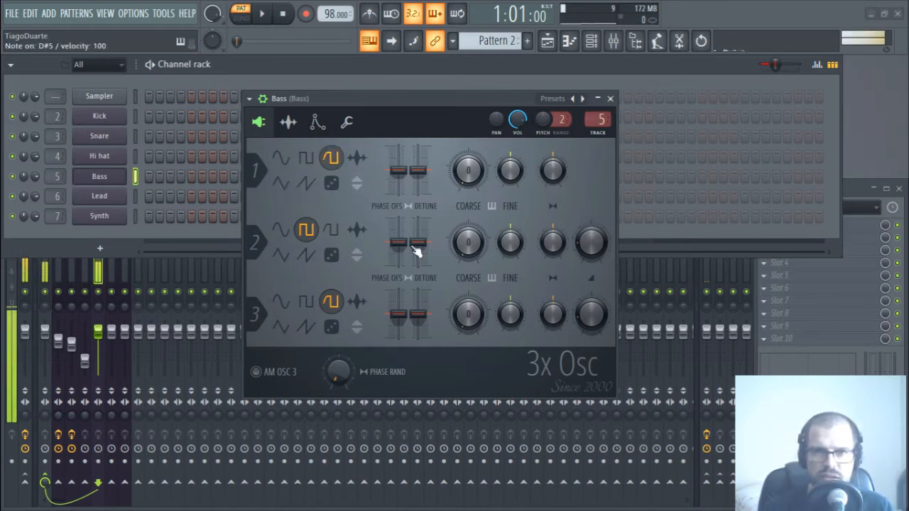
Raise the stereo detune of Bass oscillators 2 and 3 slightly, audition notes and close the instrument window.
key(b)
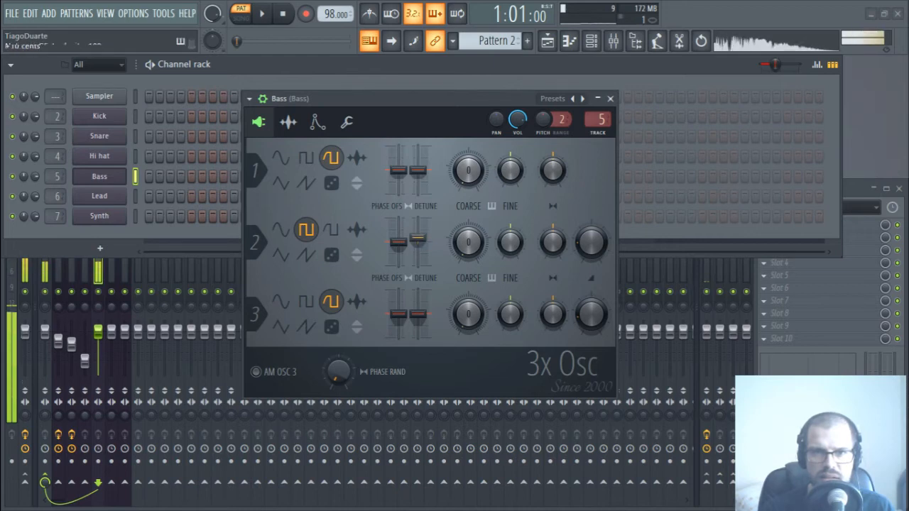
drag(423, 314, 423, 310)
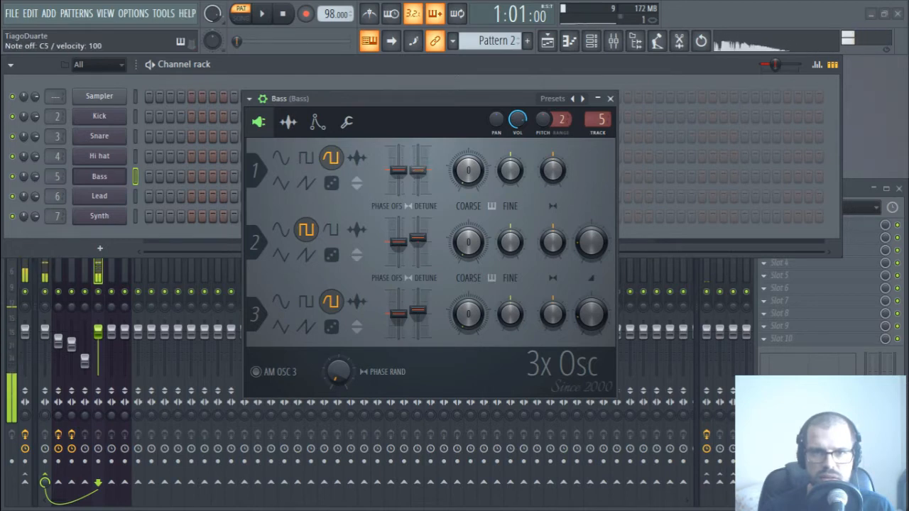
key(z)
key(z)
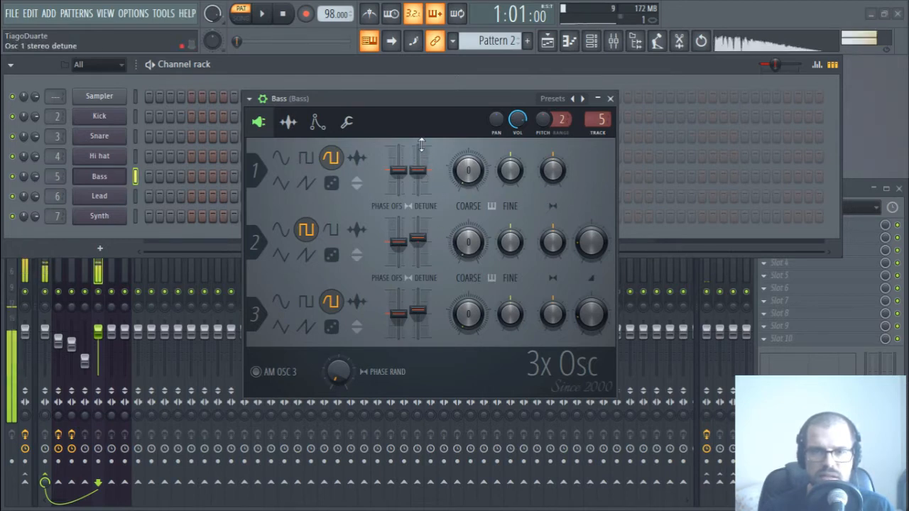
key(z)
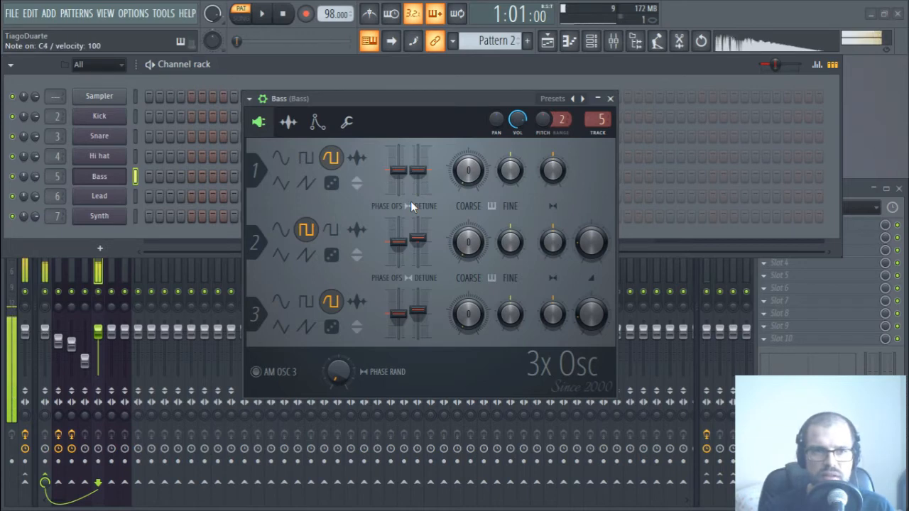
key(d)
key(b)
click(611, 99)
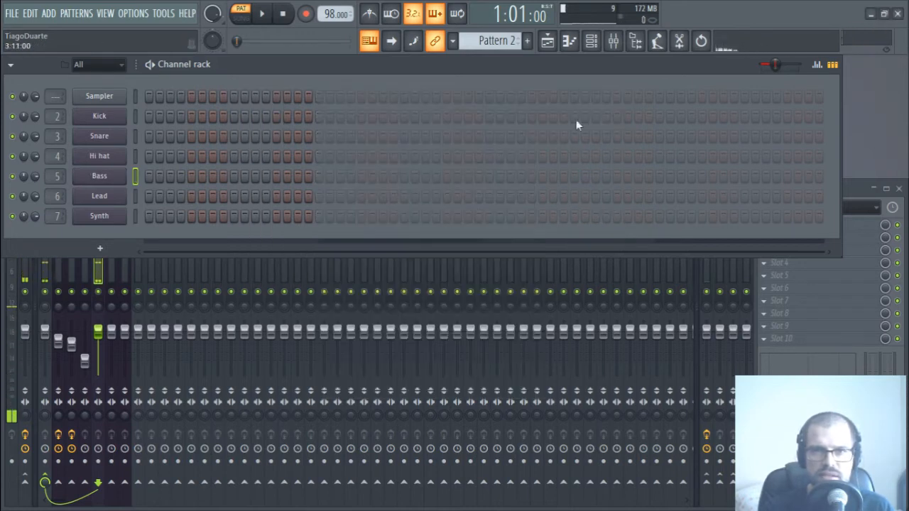
Switch to song mode, check the playlist arrangement and play the song.
key(z)
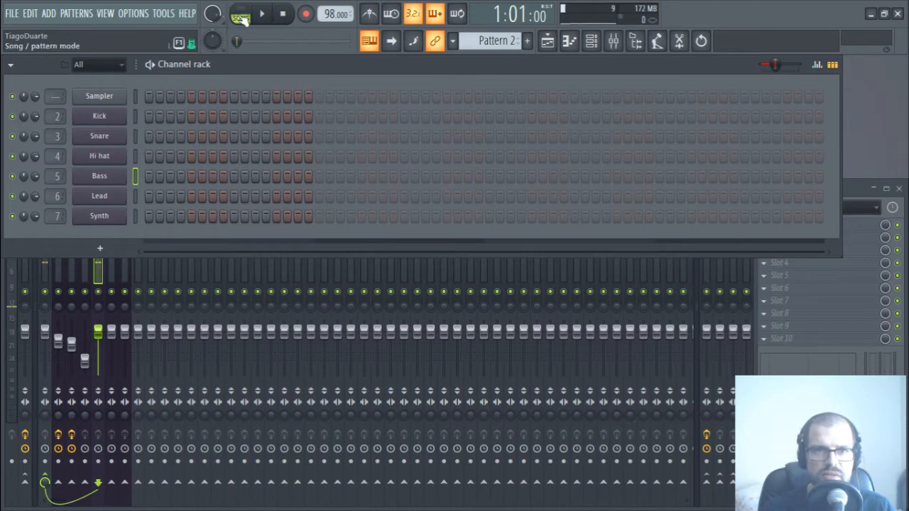
click(539, 43)
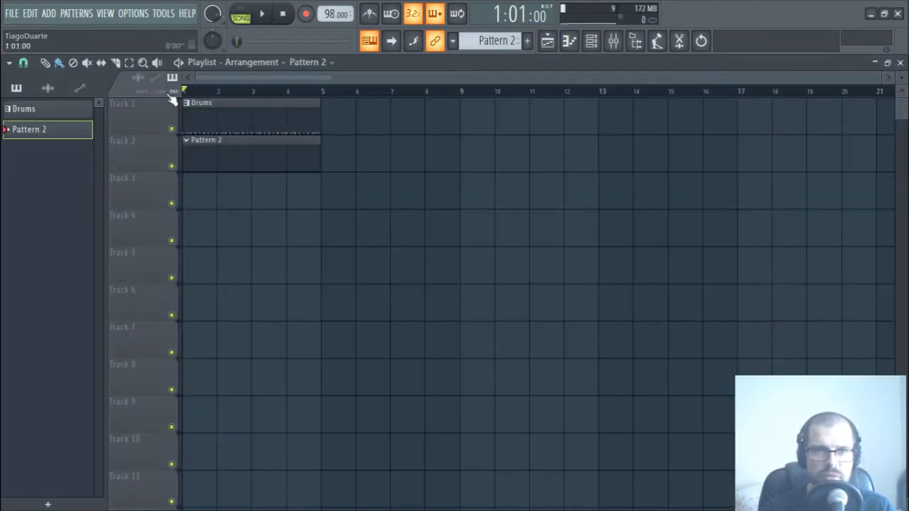
click(900, 64)
key(space)
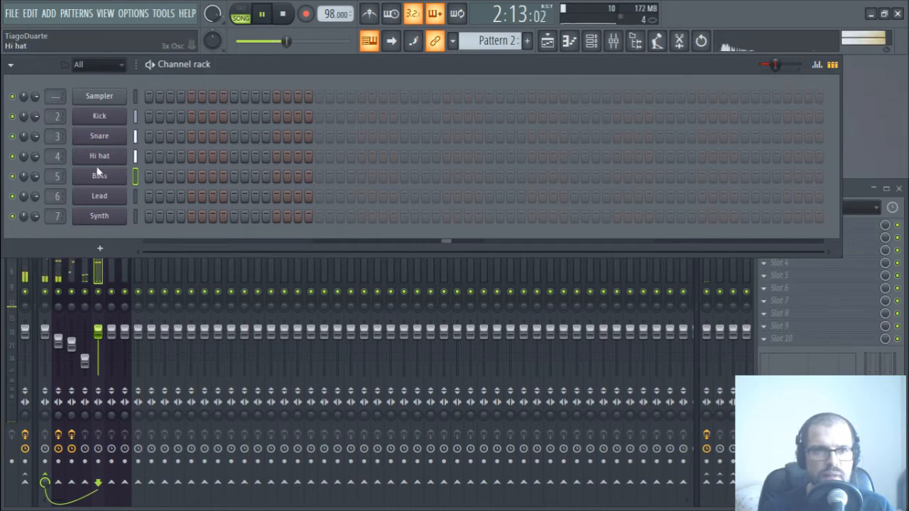
Open the Bass channel's piano roll for Pattern 2 at the C4 to C5 range.
right_click(121, 176)
click(145, 178)
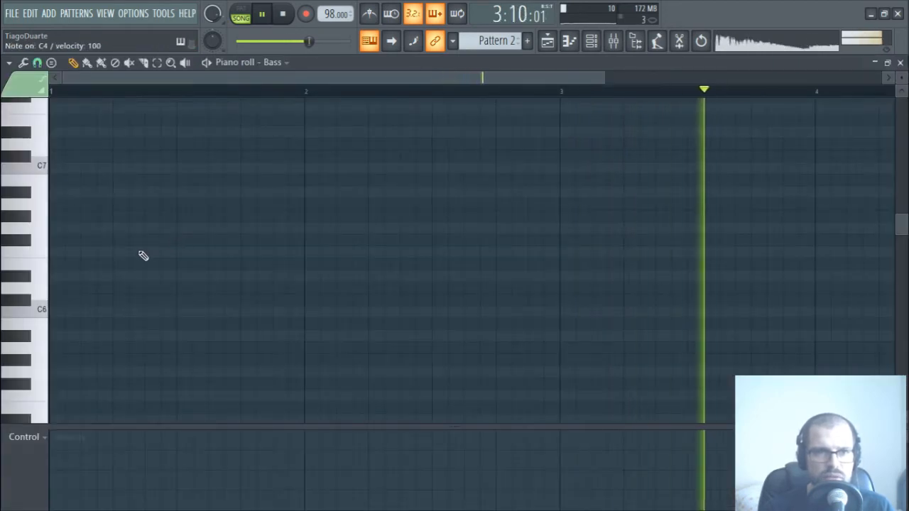
scroll(139, 259, down, 6)
scroll(139, 262, up, 1)
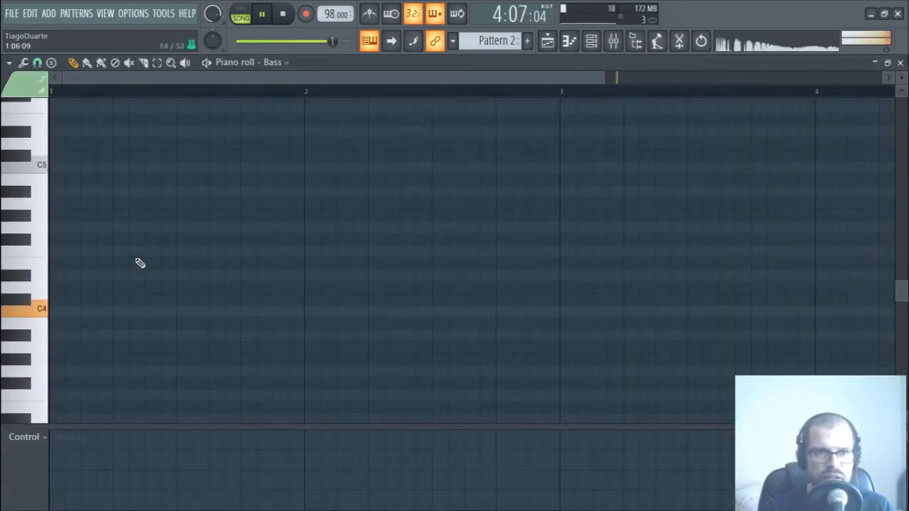
Audition bass keys between C4 and C5 against the playing drums and stop playback.
click(41, 240)
click(40, 167)
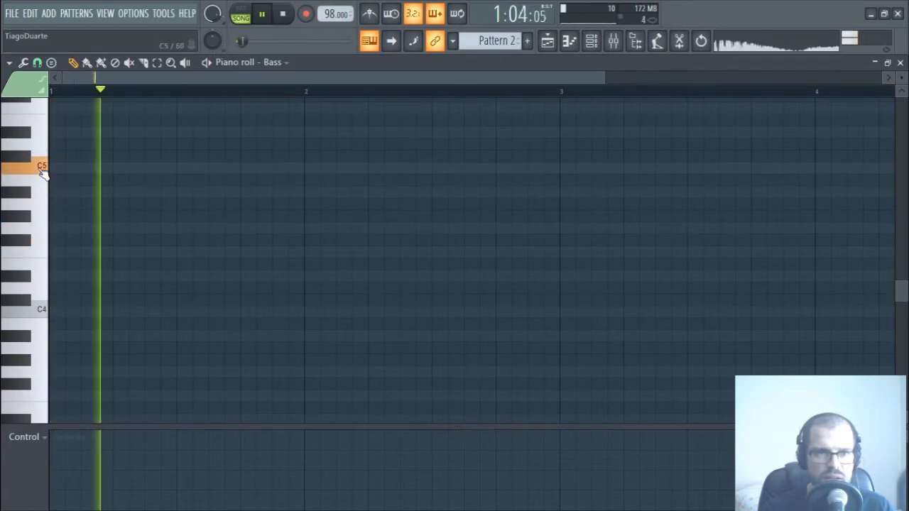
click(43, 311)
click(44, 314)
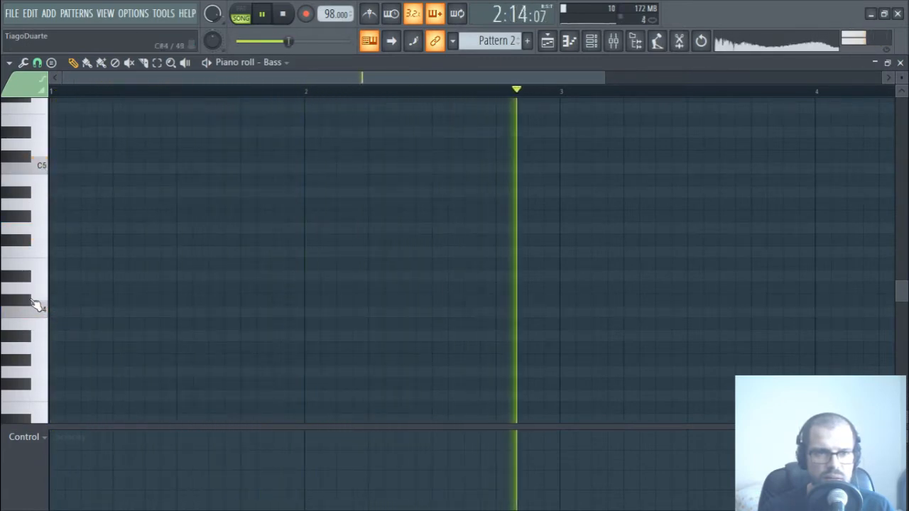
click(31, 277)
key(space)
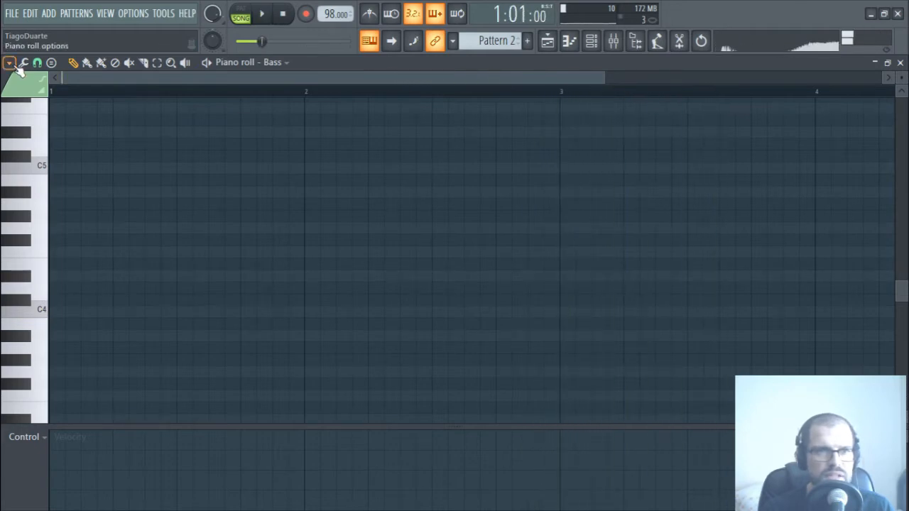
Open the scale highlighting choices for the Bass piano roll.
click(8, 63)
mouse_move(49, 146)
mouse_move(160, 164)
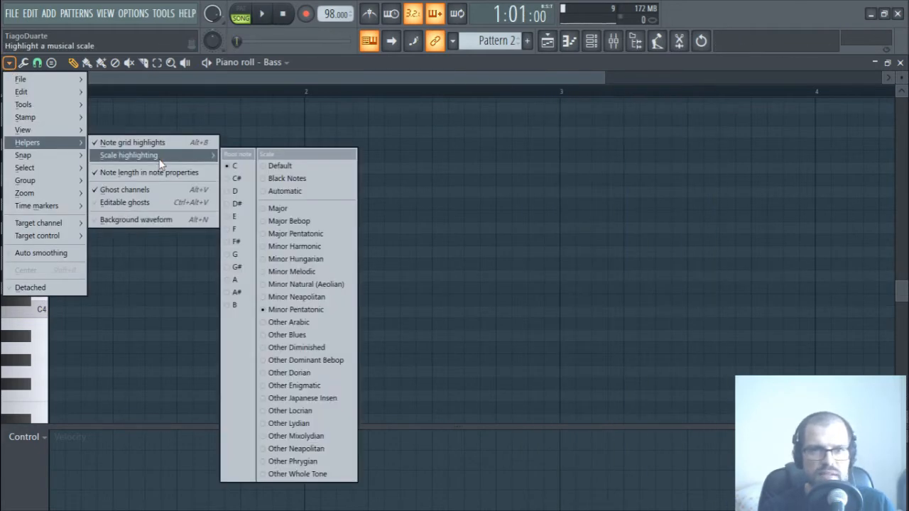
Set the highlighted scale's root note to E and enter two-step E4 notes at steps 1, 4 and 7 of bar 1.
click(245, 221)
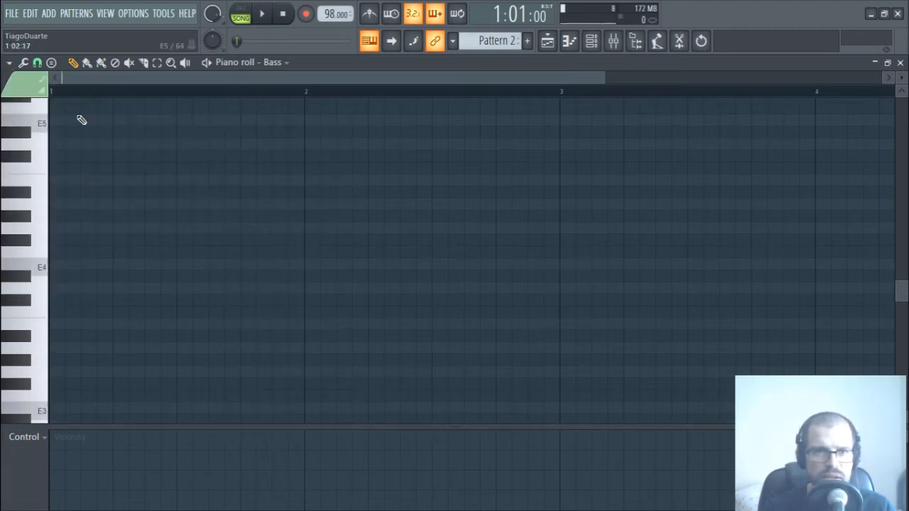
click(39, 267)
click(100, 264)
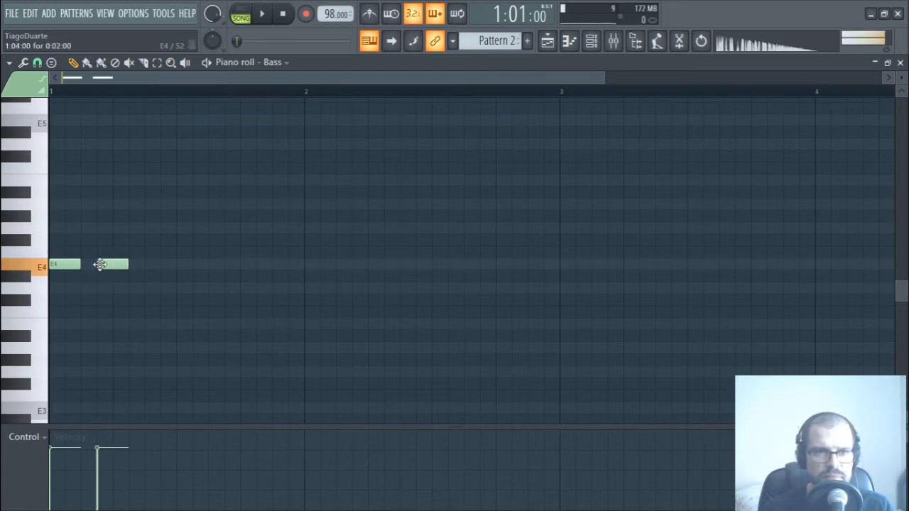
click(147, 264)
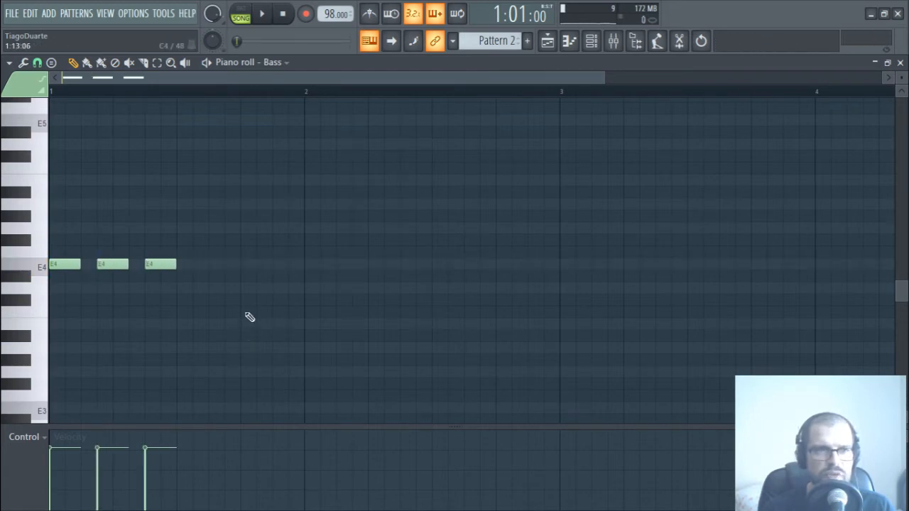
key(space)
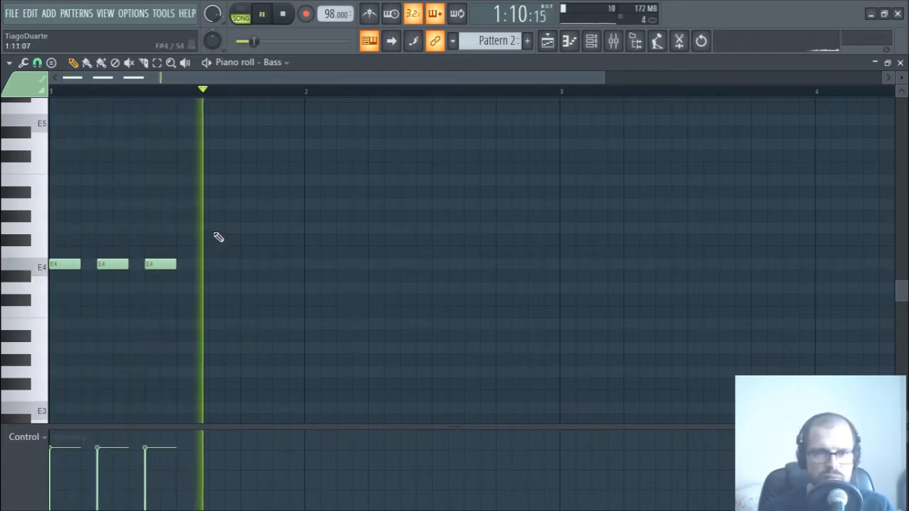
key(space)
Add a one-step B4 at step 10 and a two-step A4 at step 11 of bar 1, and audition them.
click(199, 228)
drag(199, 228, 204, 180)
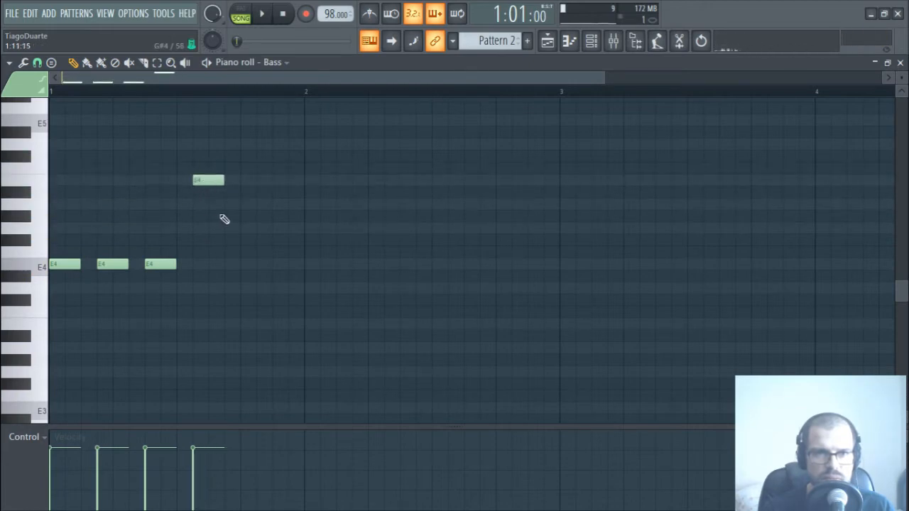
click(221, 207)
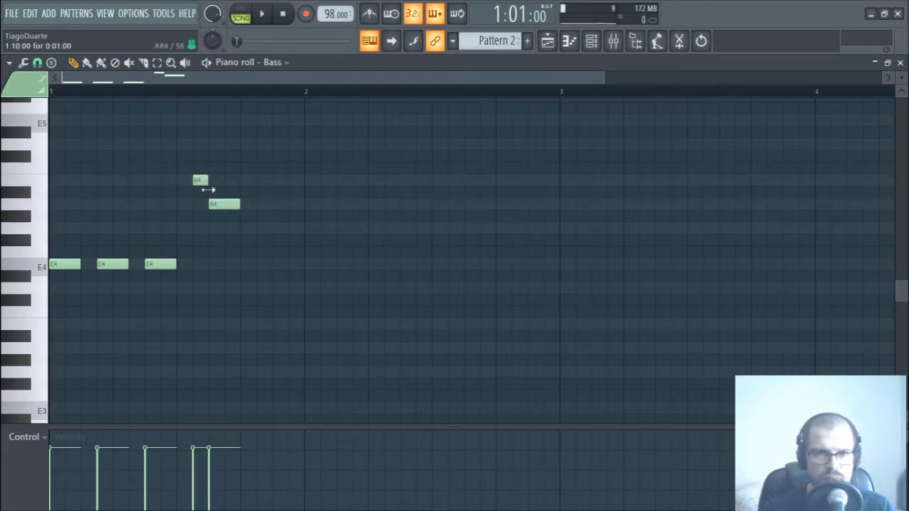
key(space)
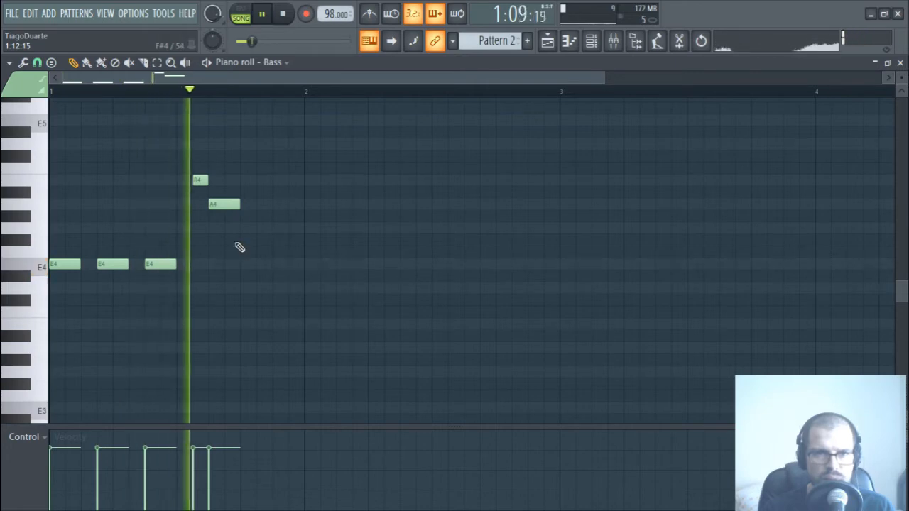
key(space)
Complete bar 1 with one-step E5, D5, B4 and A4 notes on steps 13 to 16 and play it back.
drag(244, 228, 257, 145)
click(274, 145)
click(277, 180)
drag(291, 190, 293, 217)
key(space)
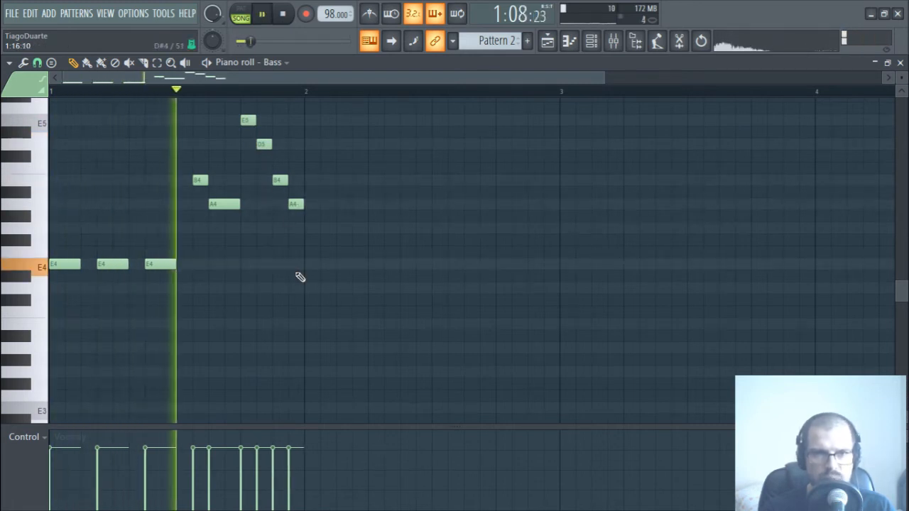
key(space)
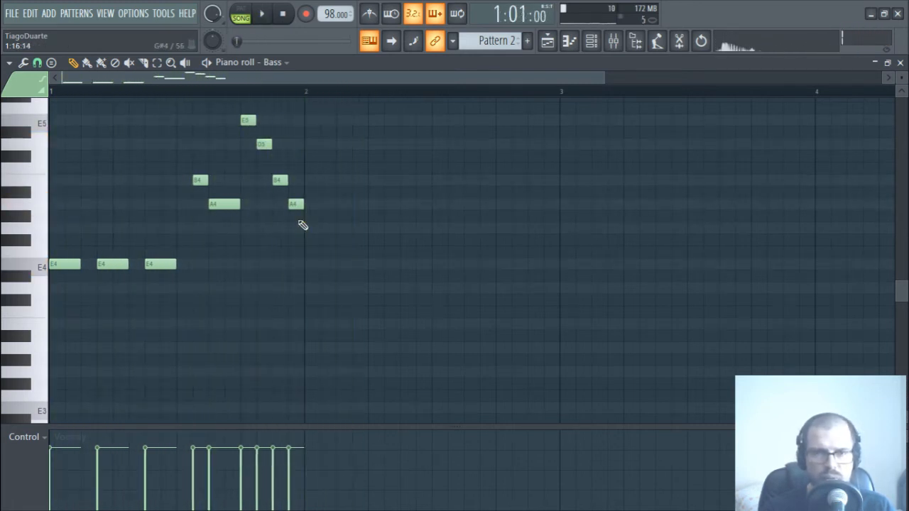
Duplicate the whole one-bar bass phrase into bar 2 and play back both bars.
drag(321, 122, 58, 323)
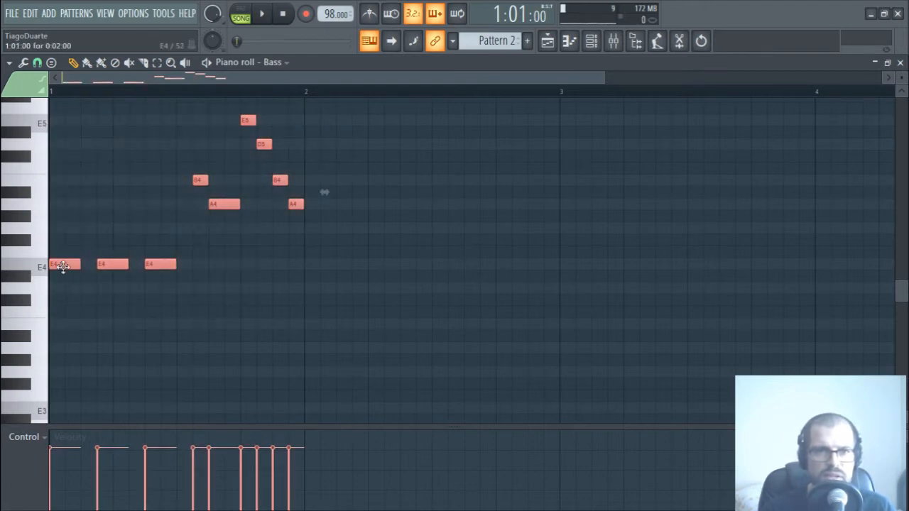
key(ctrl+b)
key(ctrl+d)
key(space)
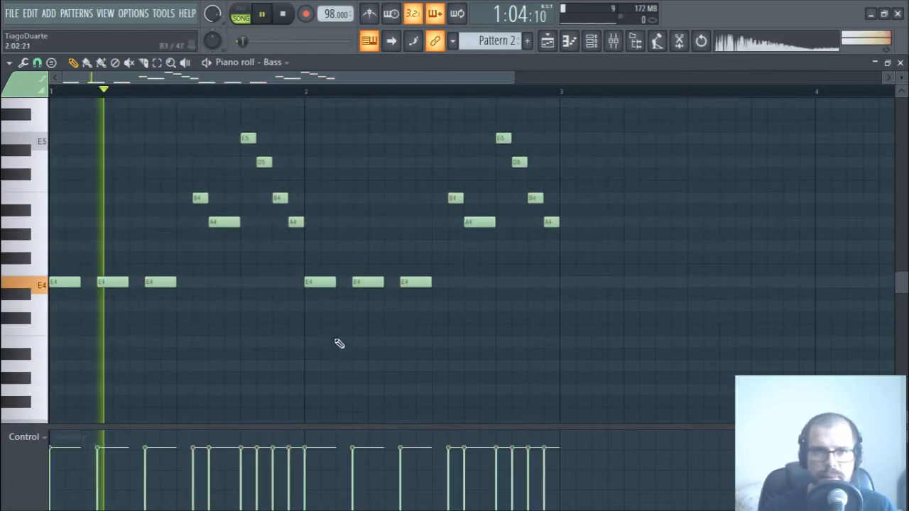
scroll(331, 335, up, 3)
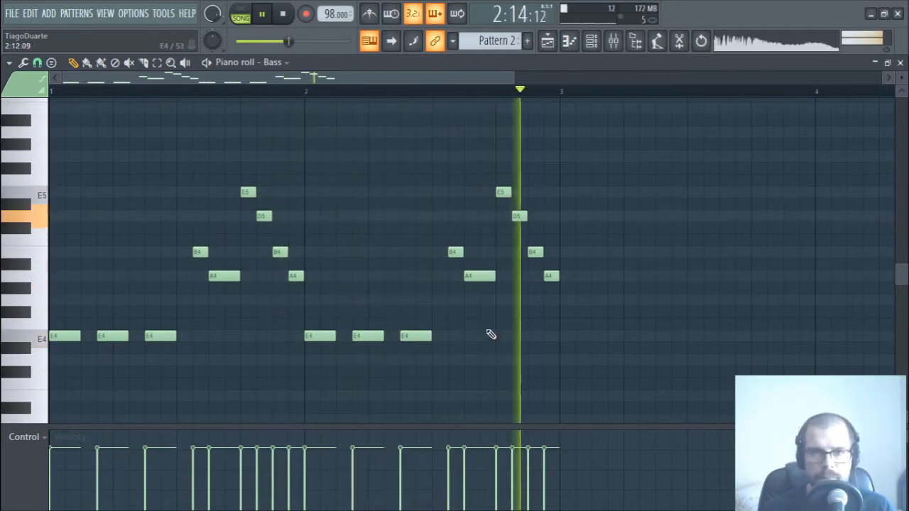
key(space)
Duplicate the bar 2 bass phrase into bar 3 and deselect the notes.
drag(534, 339, 399, 314)
drag(460, 127, 443, 327)
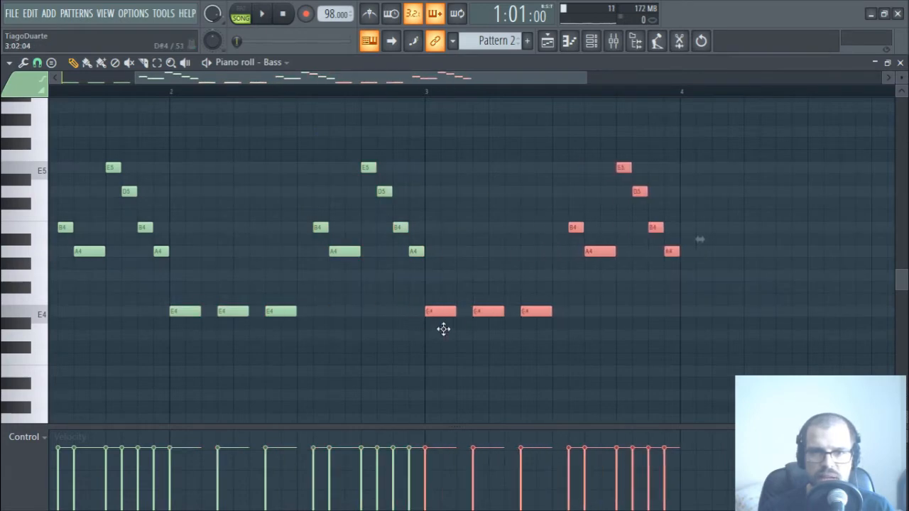
click(647, 370)
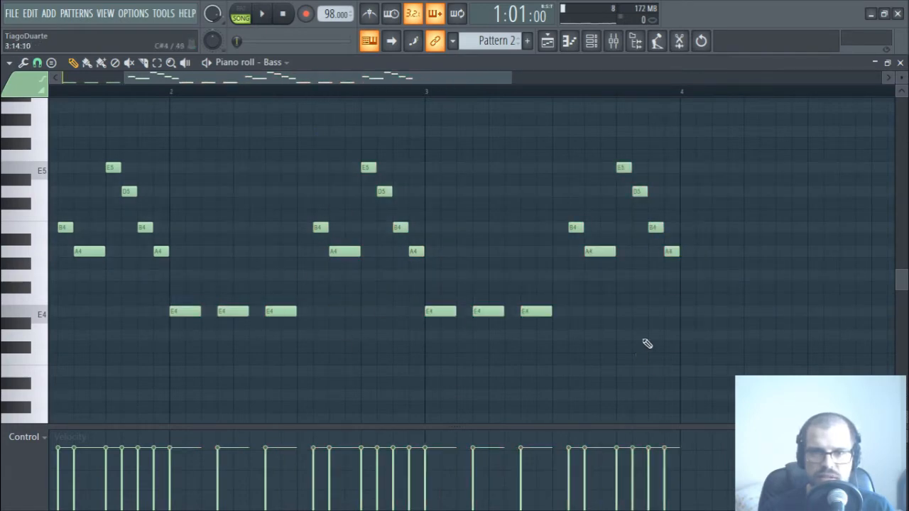
Copy the three E4 notes from bar 3 to the start of bar 4 and start playback.
scroll(478, 337, right, 5)
drag(499, 140, 244, 343)
drag(360, 291, 491, 365)
click(491, 365)
key(space)
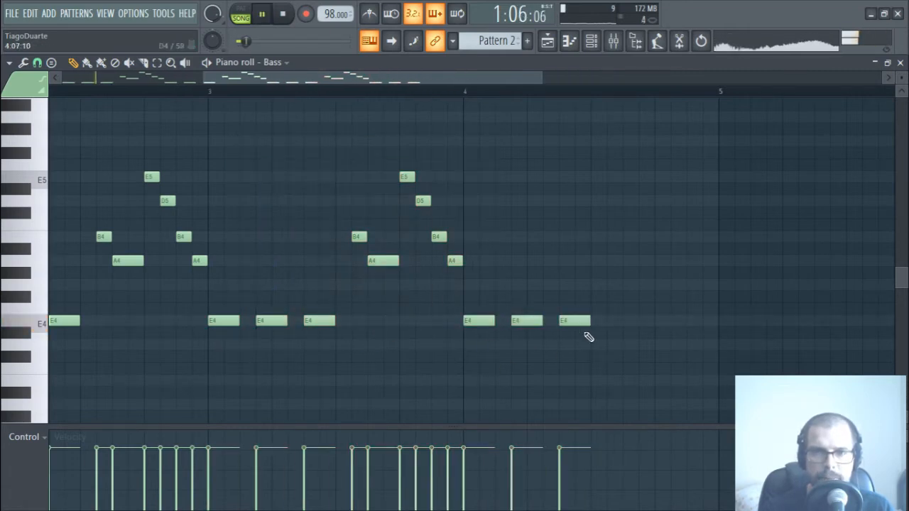
Transpose the three E4 notes in bar 4 up to G4.
drag(613, 305, 483, 362)
drag(478, 320, 474, 282)
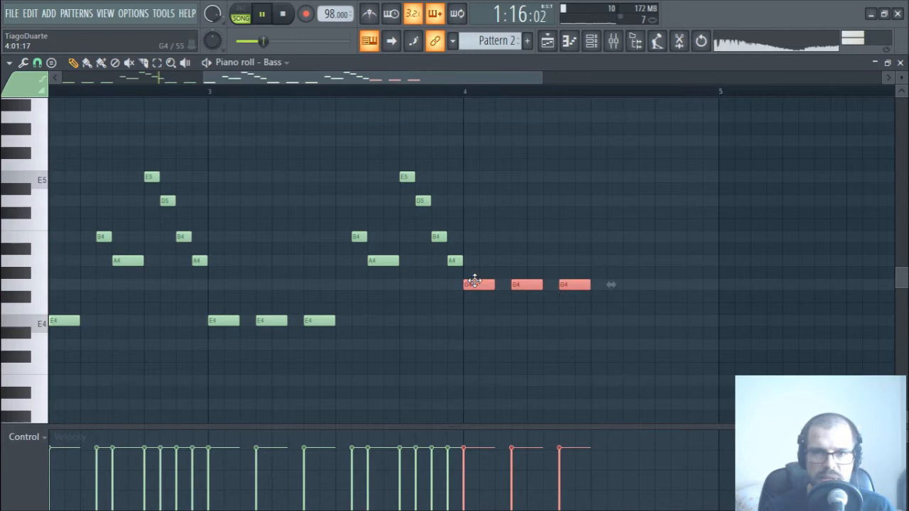
click(479, 340)
drag(412, 335, 444, 331)
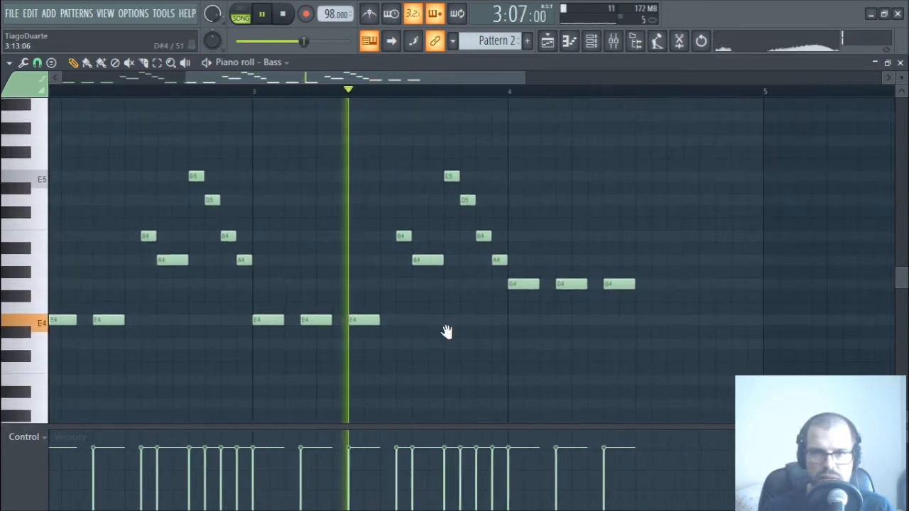
Finish bar 4 with two-step A4, B4 and D5 notes at steps 9, 11 and 14, and a one-step E5 at step 16.
click(640, 260)
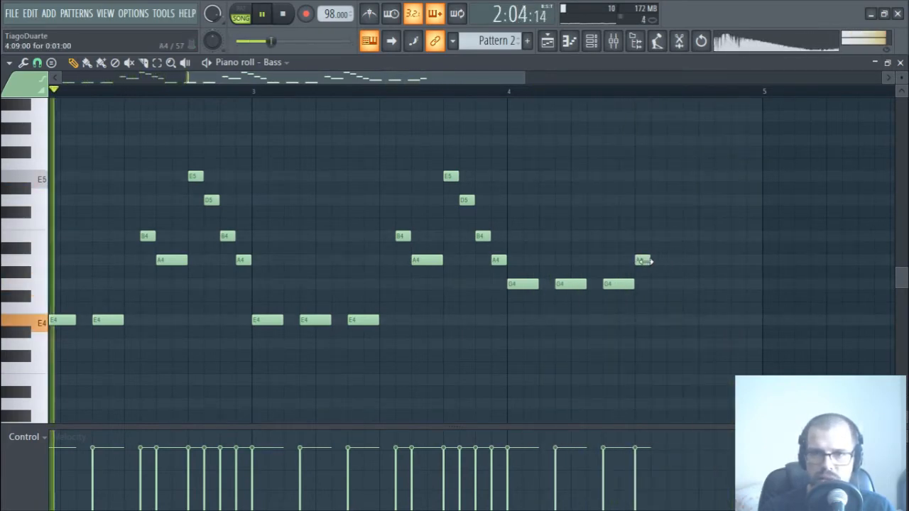
click(672, 237)
click(710, 202)
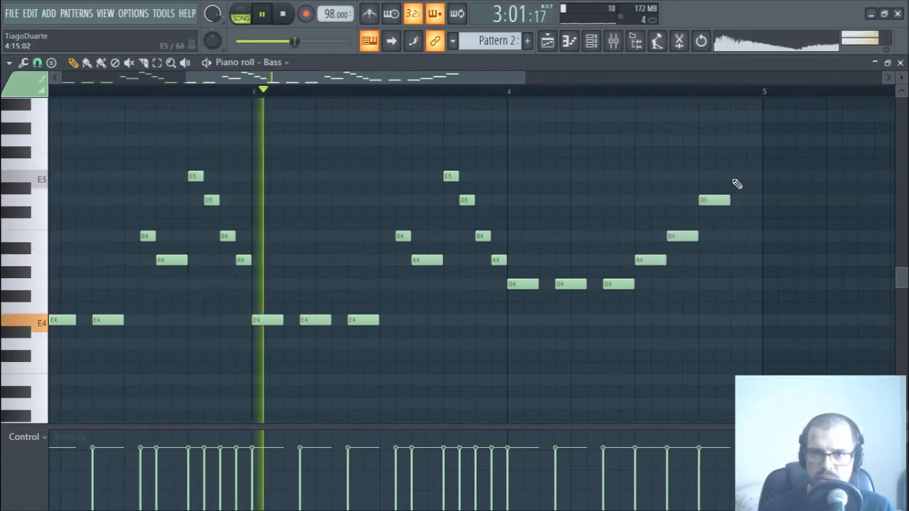
click(735, 177)
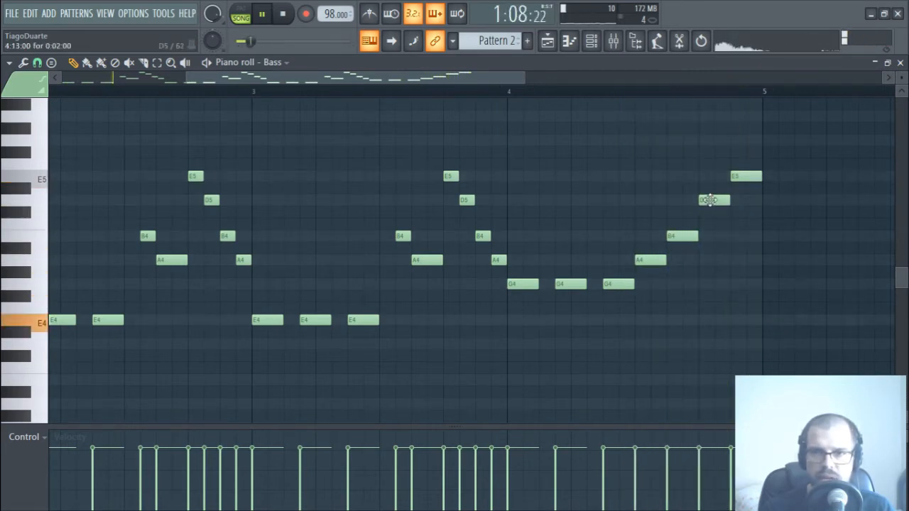
drag(710, 200, 760, 178)
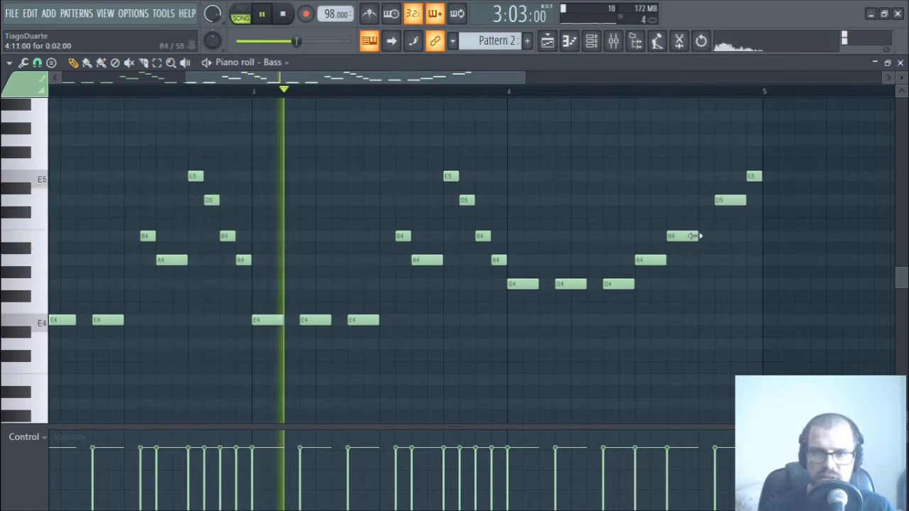
drag(694, 236, 698, 235)
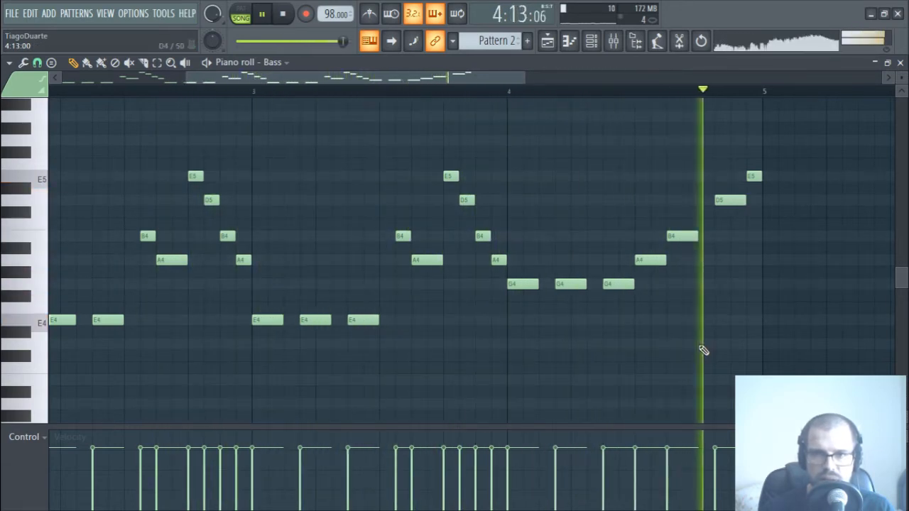
Close the piano roll and lower the Bass mixer track's volume to -4.7 dB.
click(901, 63)
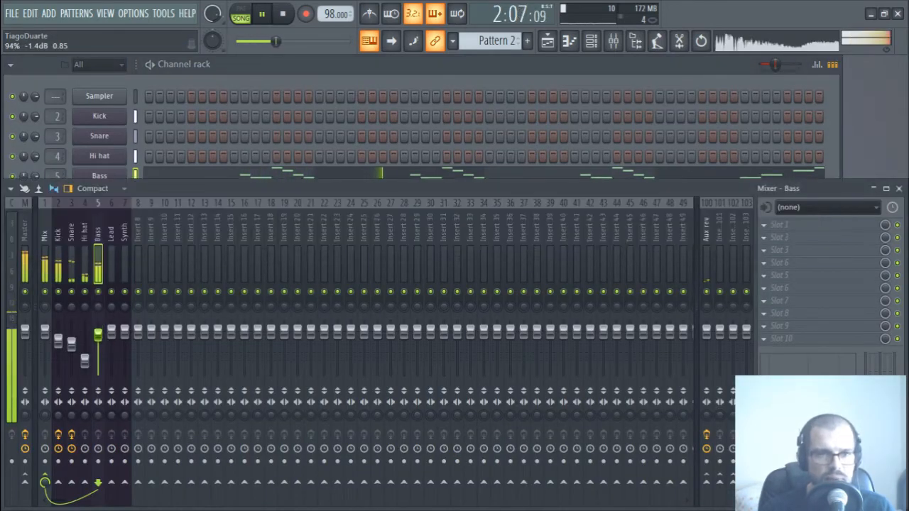
drag(98, 334, 98, 339)
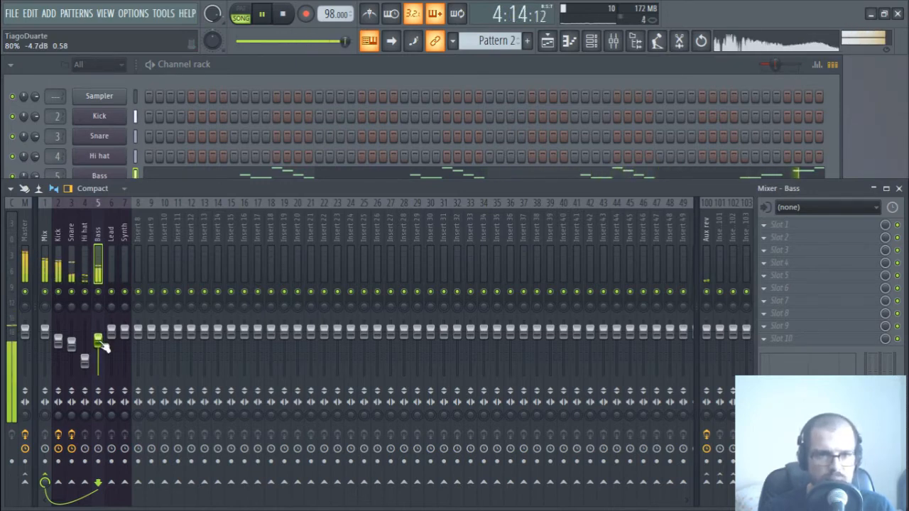
Open the Lead channel's 3x Osc, raise oscillator 1's detune slightly and reveal the detailed channel settings.
click(248, 68)
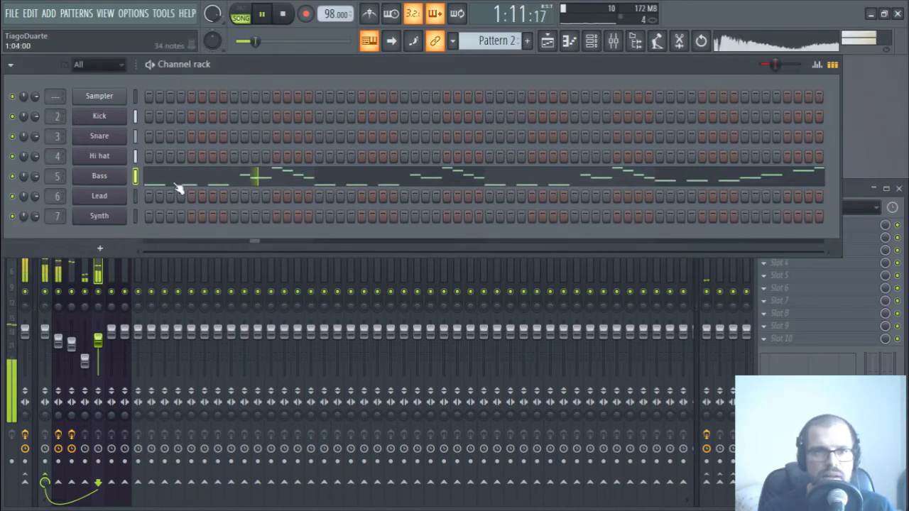
click(114, 197)
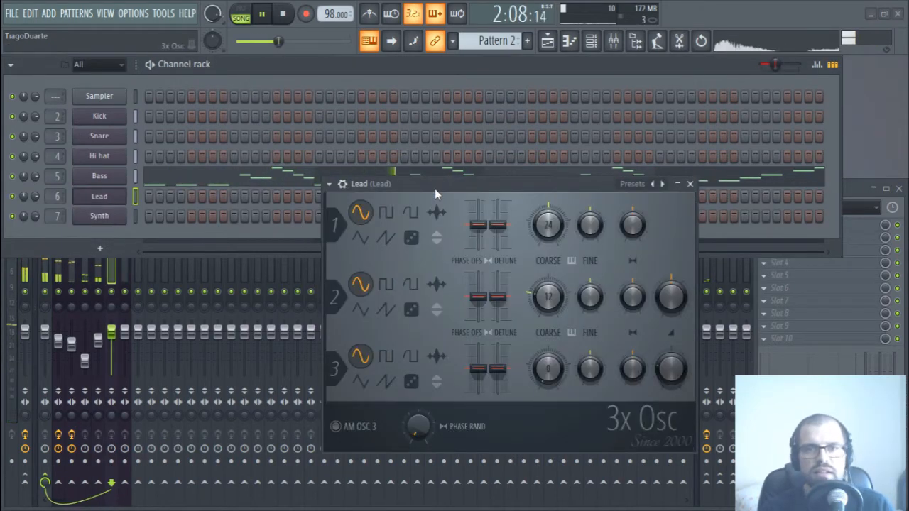
drag(434, 192, 233, 158)
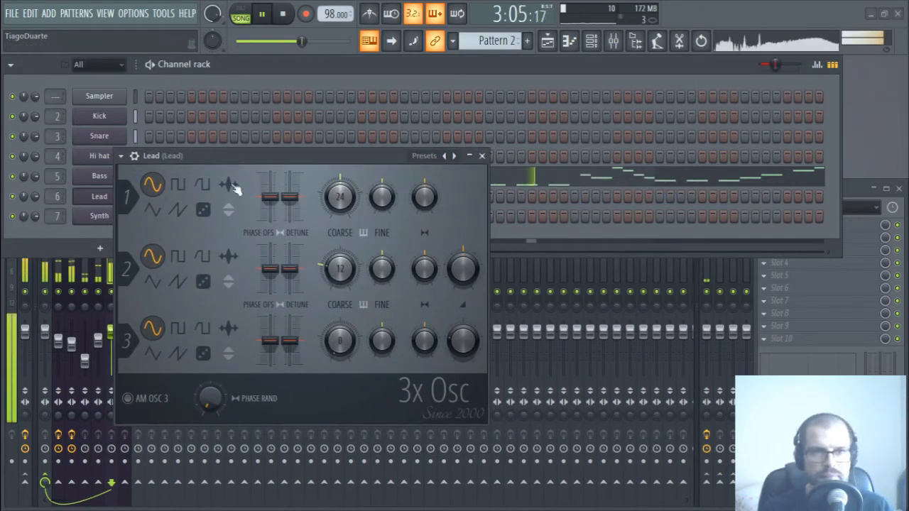
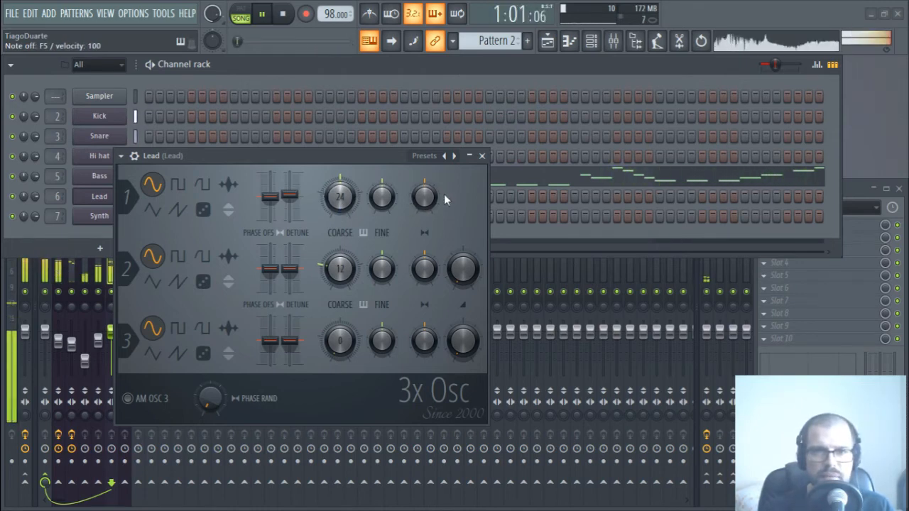
click(134, 155)
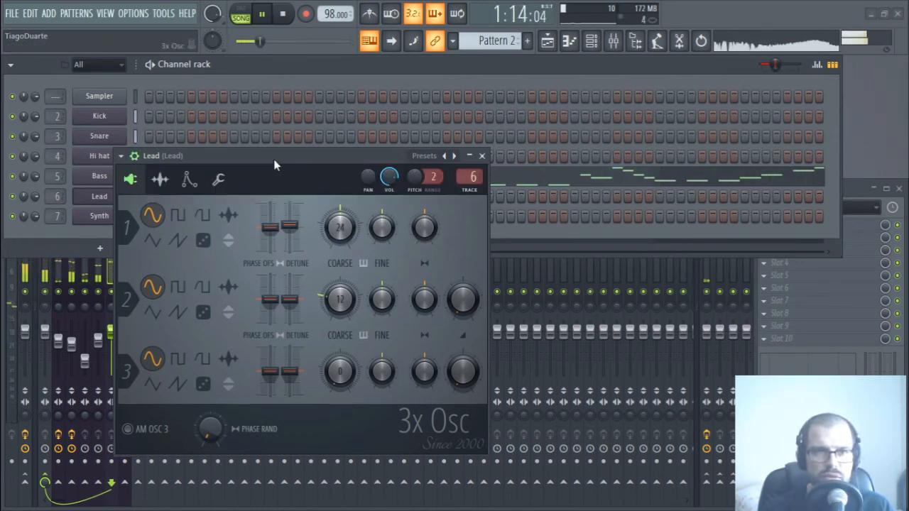
drag(273, 159, 425, 106)
Set a tempo-synced attack time for the LFO on the Lead channel's panning.
click(338, 127)
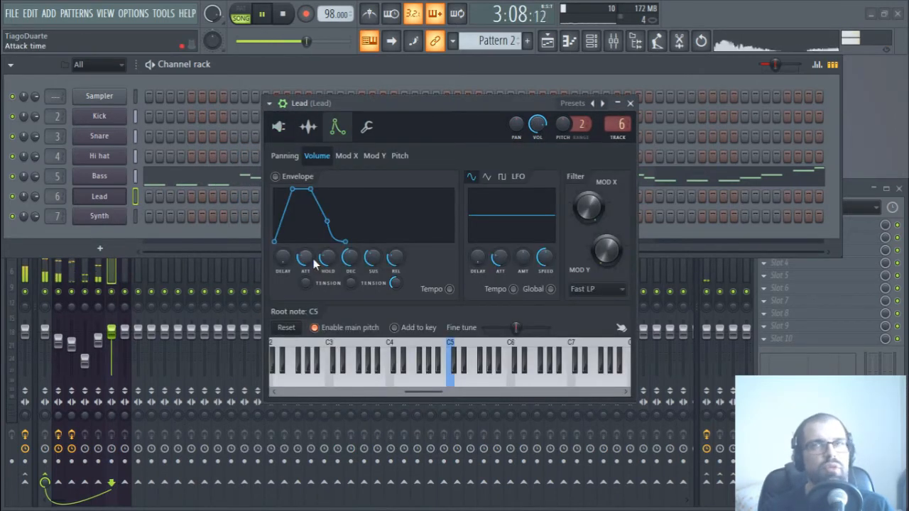
click(284, 156)
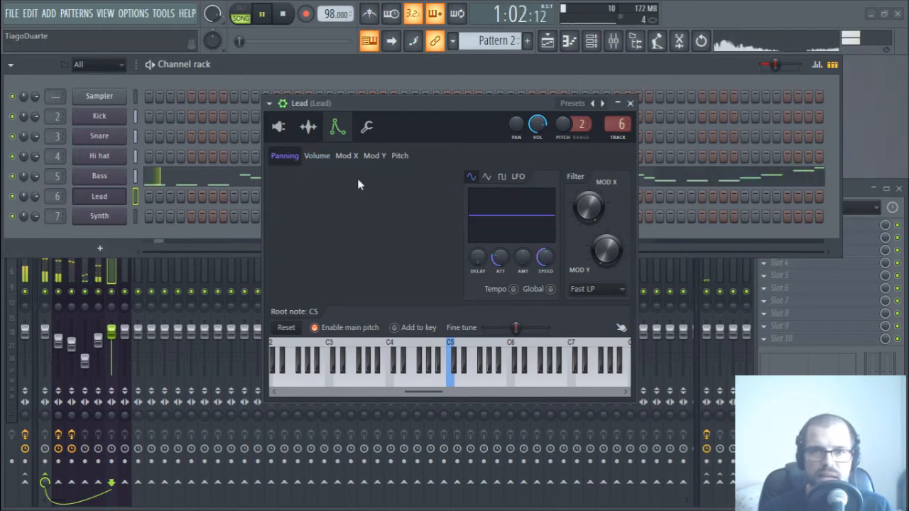
right_click(502, 262)
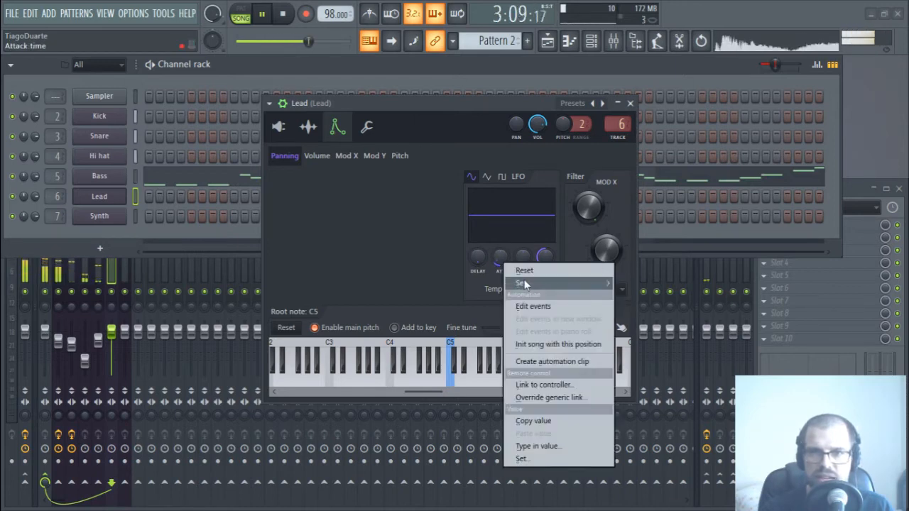
mouse_move(523, 283)
click(639, 296)
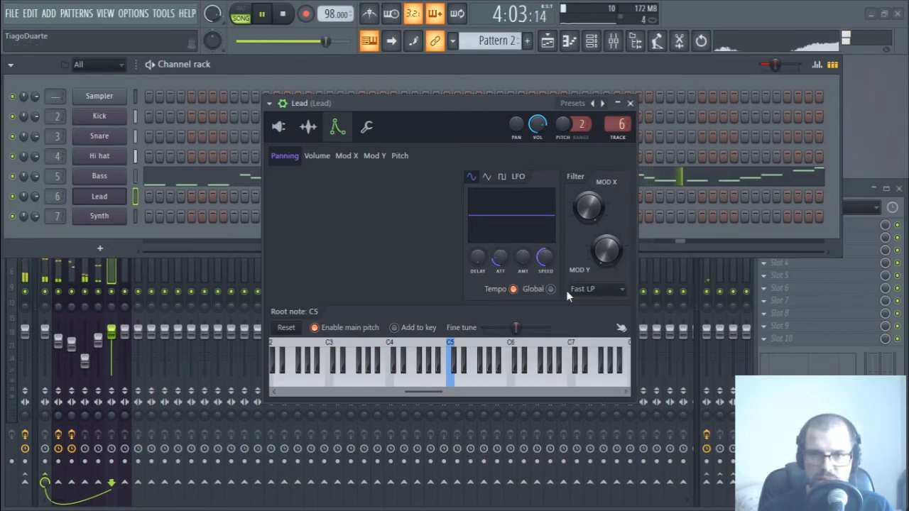
Raise the panning LFO's amount slightly and set its speed to 2 steps.
right_click(538, 262)
mouse_move(632, 282)
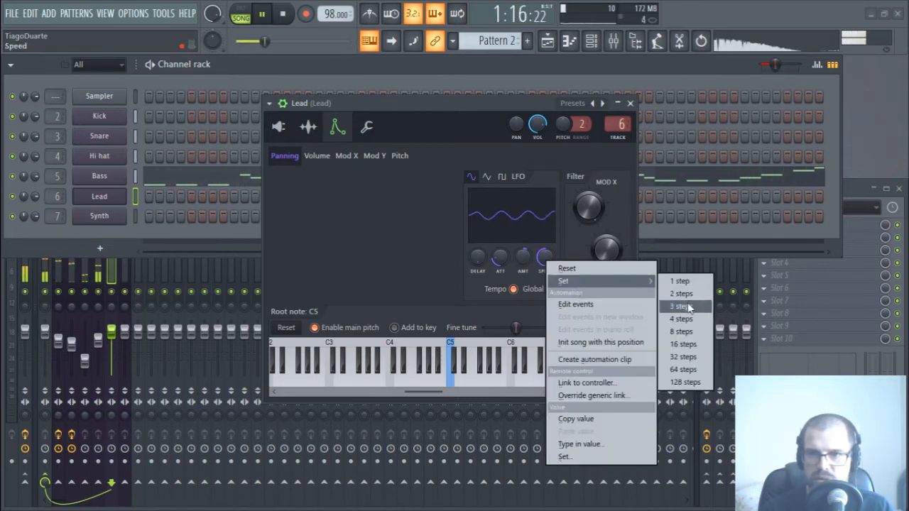
click(692, 297)
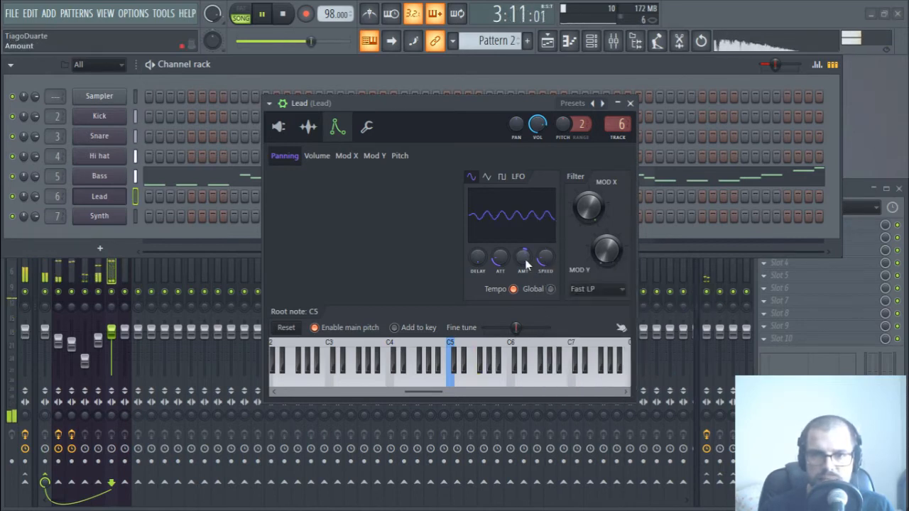
Raise the Lead's panning LFO amount slightly and set the channel's root note to C4.
drag(522, 257, 523, 235)
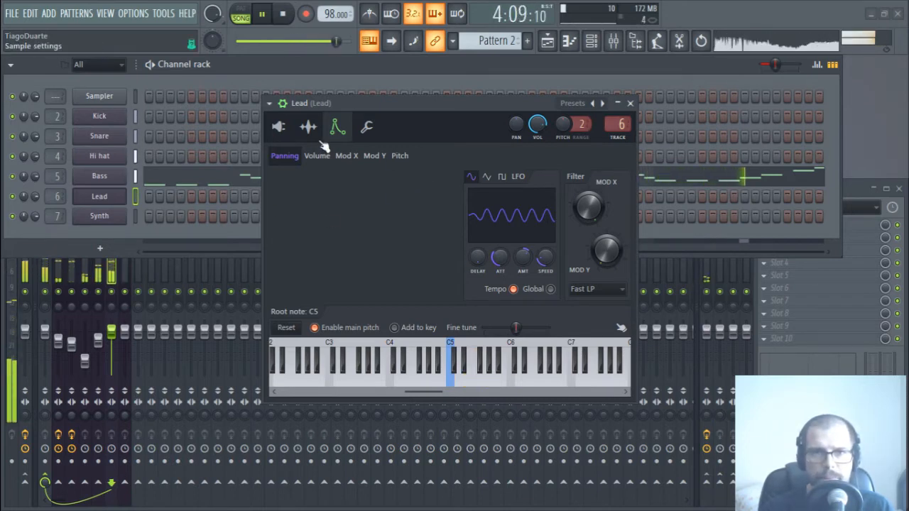
right_click(515, 353)
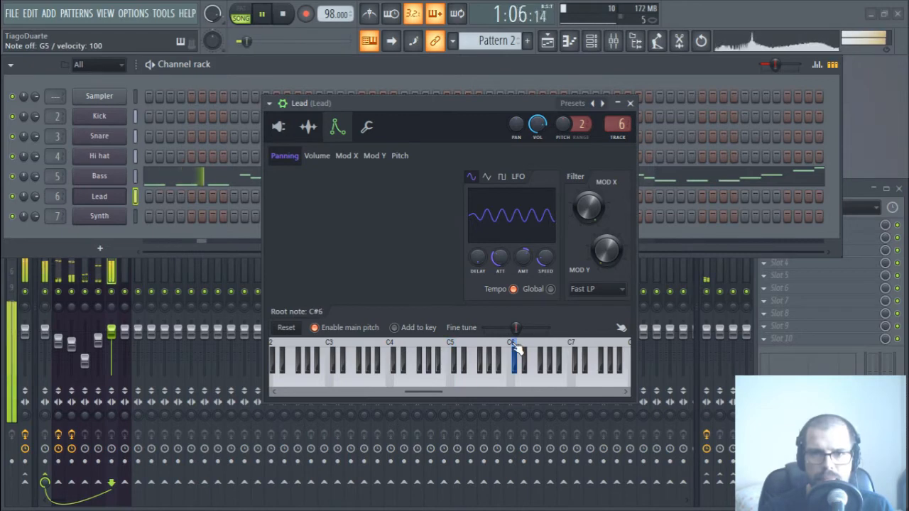
right_click(396, 348)
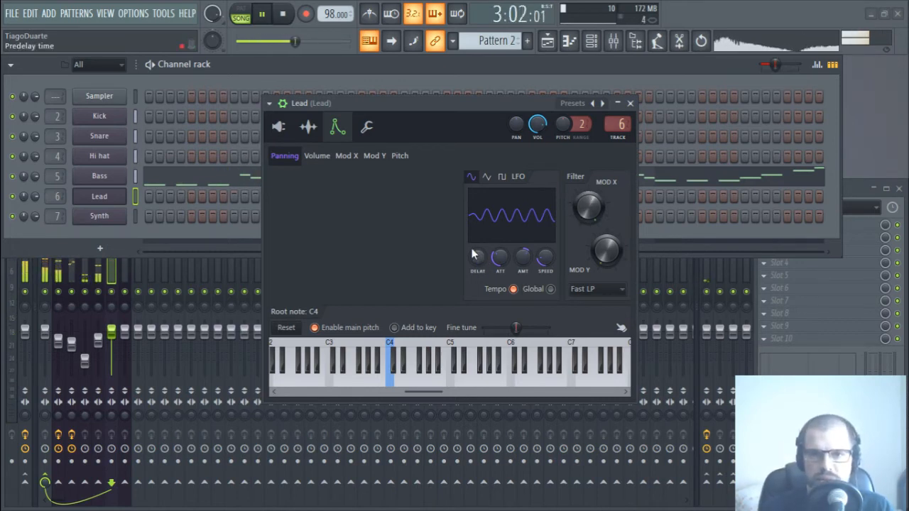
Raise the Lead channel's echo delay feed and enable Ping pong for the echoes.
click(369, 131)
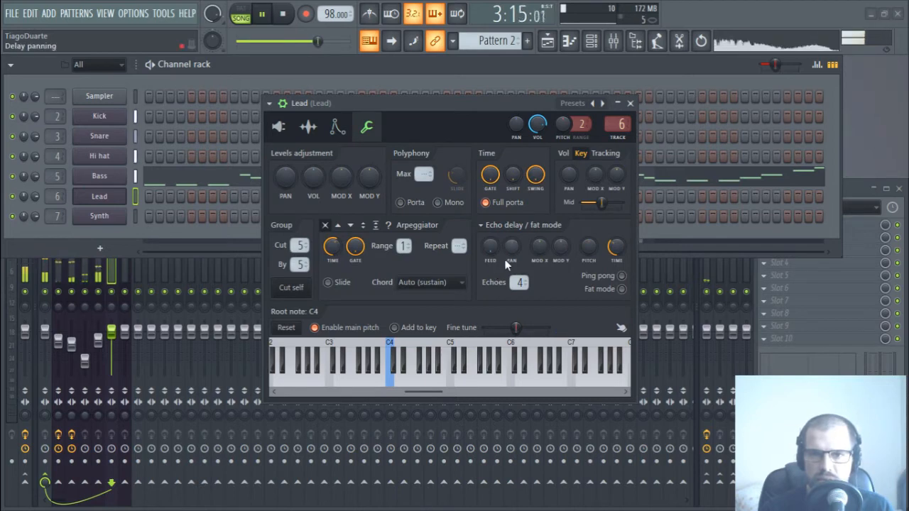
right_click(625, 248)
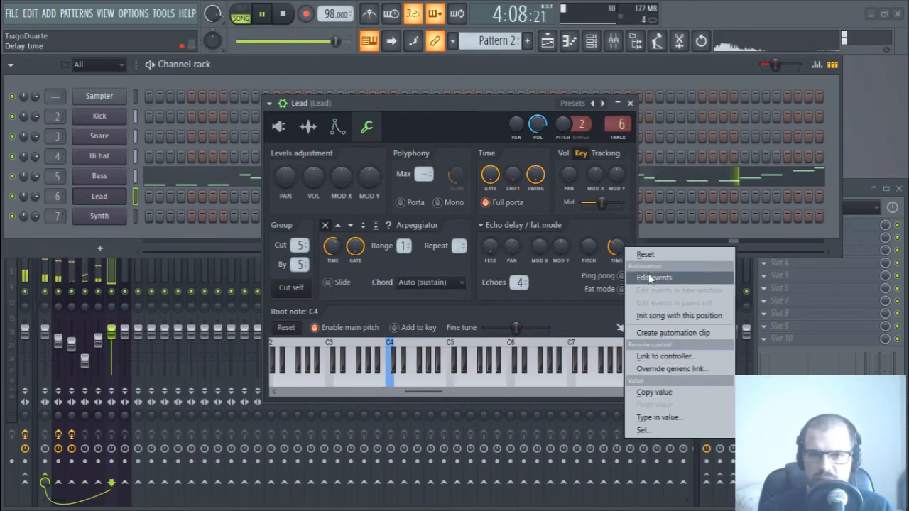
click(622, 246)
right_click(618, 246)
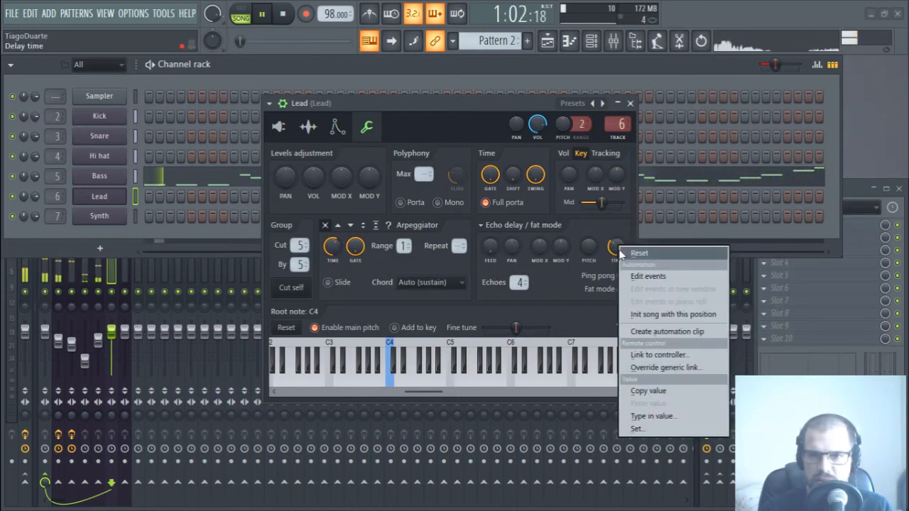
click(615, 240)
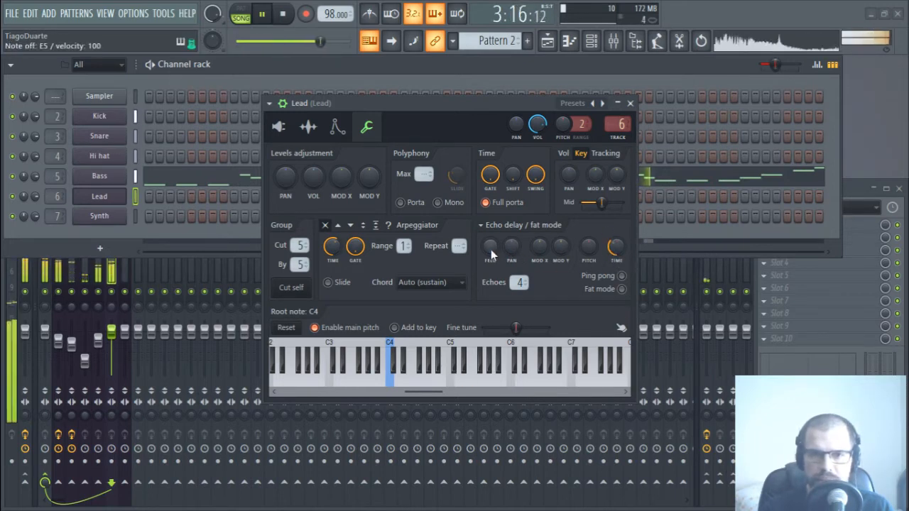
drag(491, 250, 491, 243)
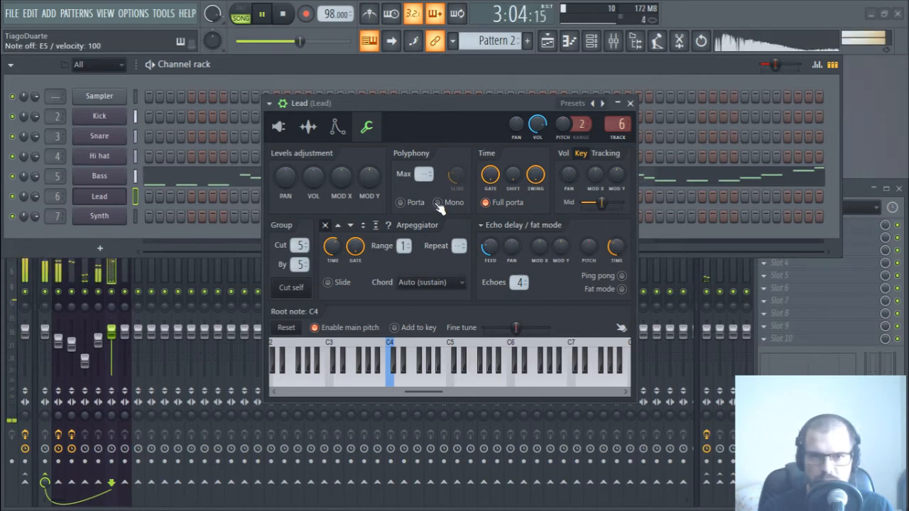
click(621, 276)
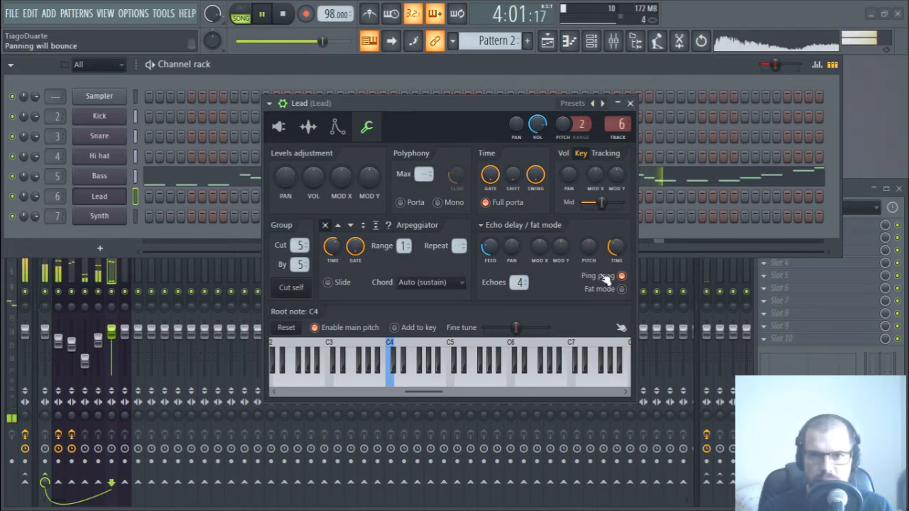
Enable both Mono and Porta in the Lead channel's polyphony settings.
click(439, 203)
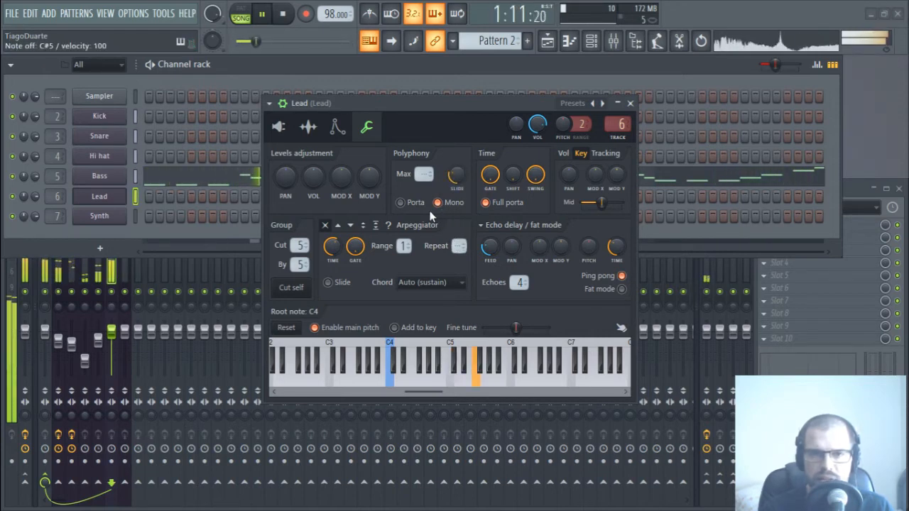
click(401, 203)
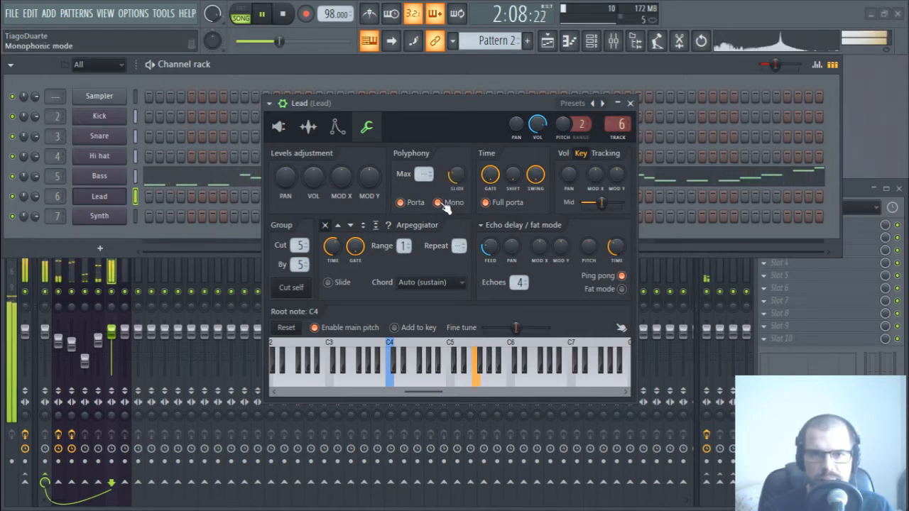
click(420, 204)
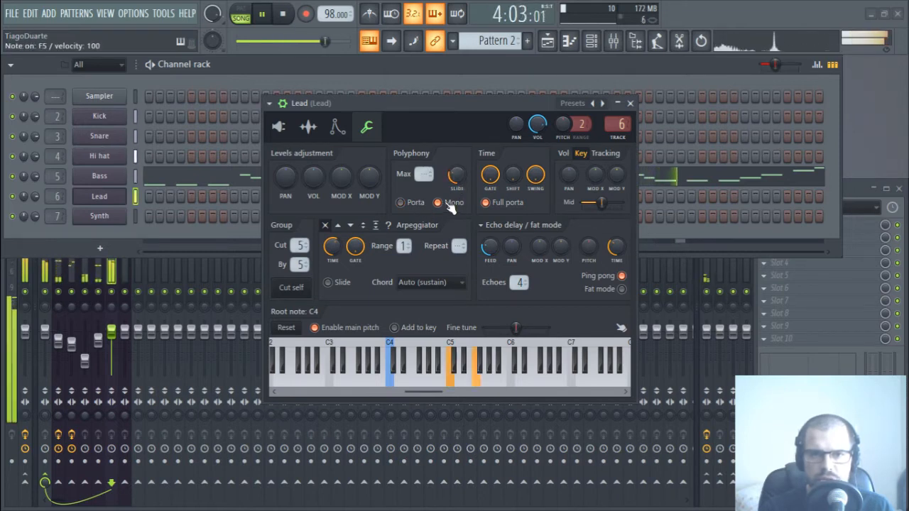
click(419, 208)
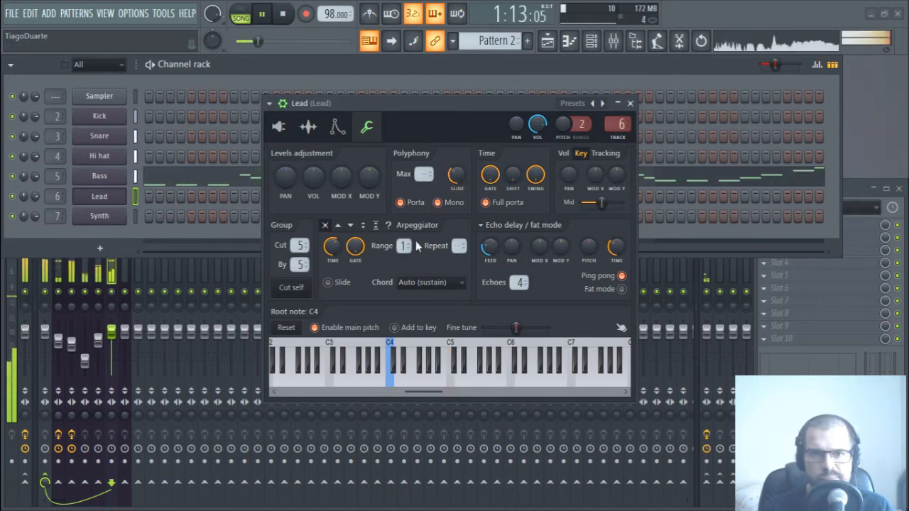
Try other coarse tunings on the Lead's oscillator 1, return it to 24, and switch its shape to a triangle wave.
click(284, 128)
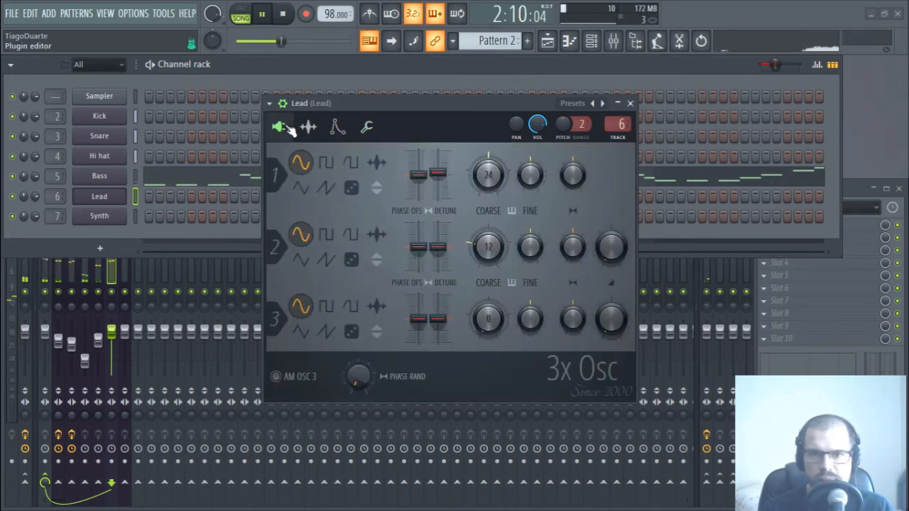
key(d)
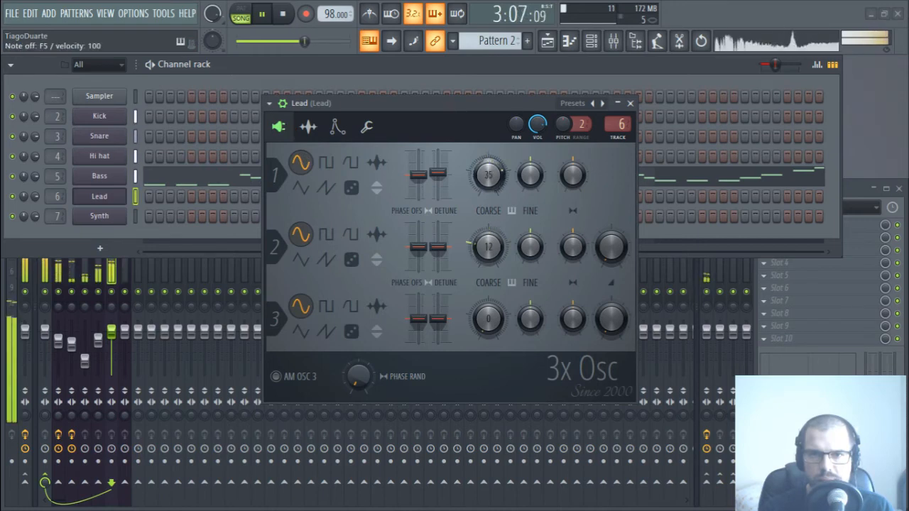
drag(489, 175, 488, 226)
drag(487, 183, 487, 157)
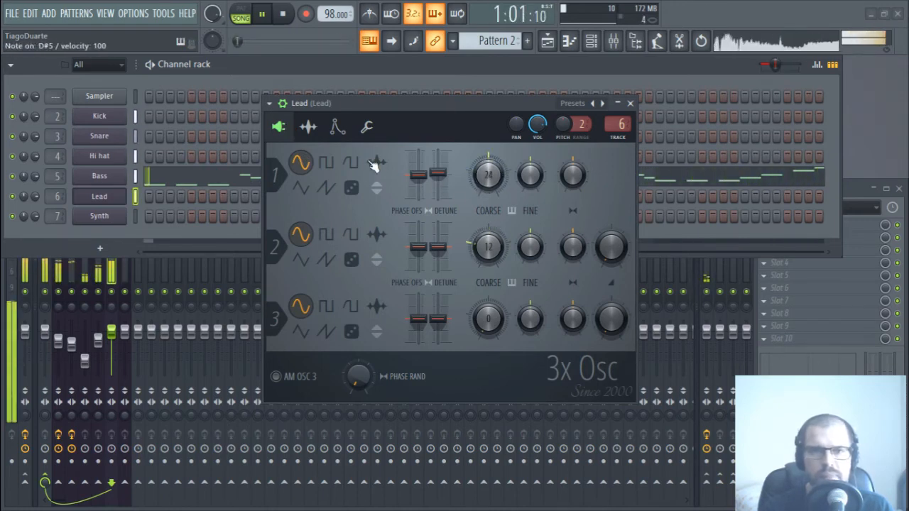
click(326, 163)
click(351, 163)
click(326, 187)
click(301, 187)
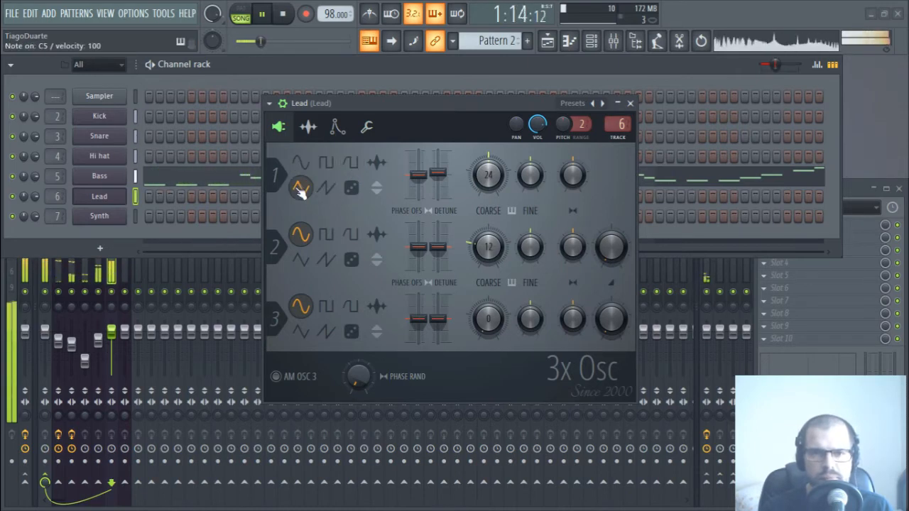
Turn off Mono and Porta for the Lead channel, briefly comparing the sound with only Porta enabled.
click(338, 126)
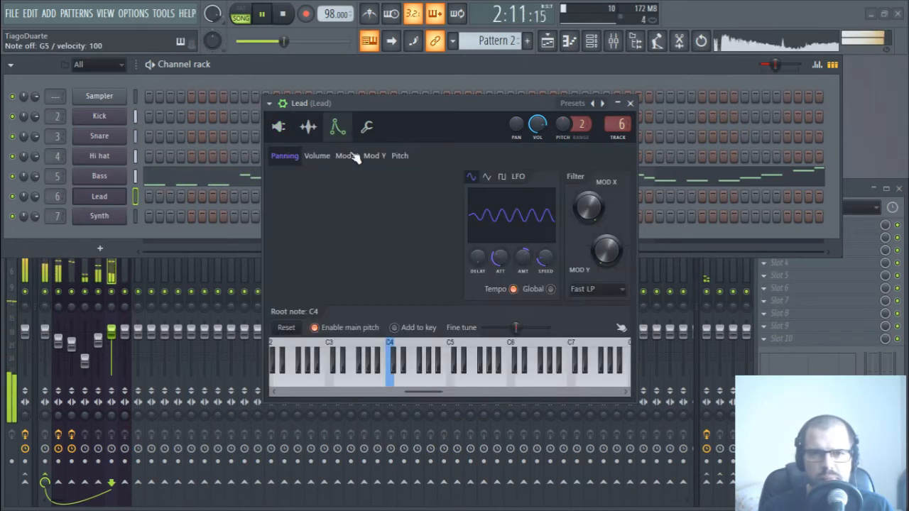
click(367, 126)
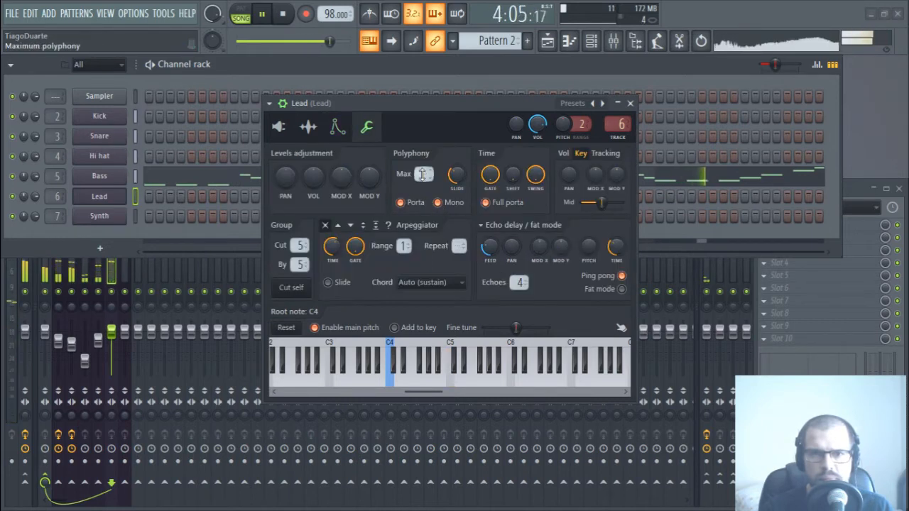
scroll(420, 175, up, 6)
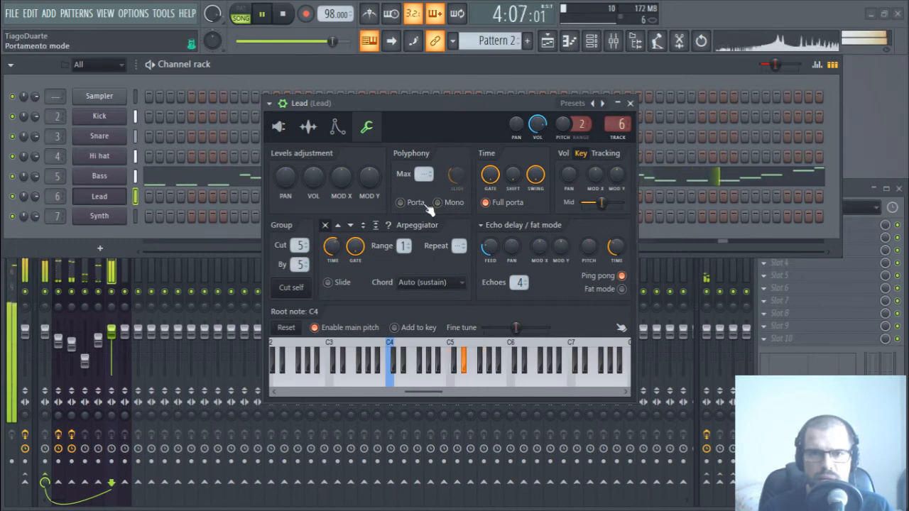
click(418, 203)
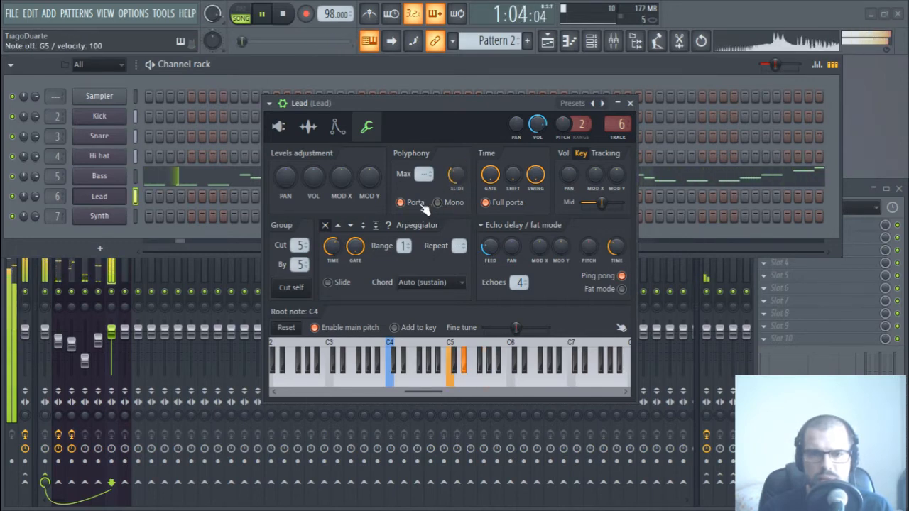
click(419, 204)
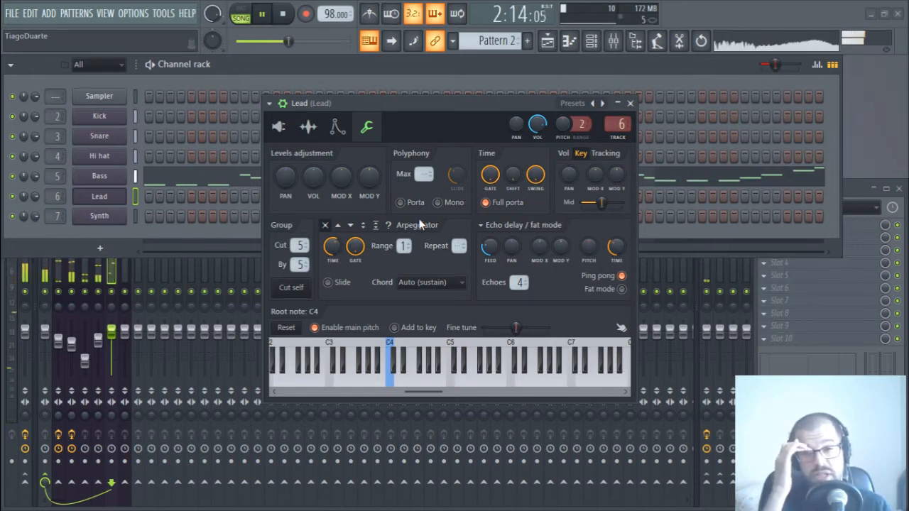
Stop playback, enable Mono on the Lead channel and audition it with the notes C5, D#5, F5 and G5.
key(space)
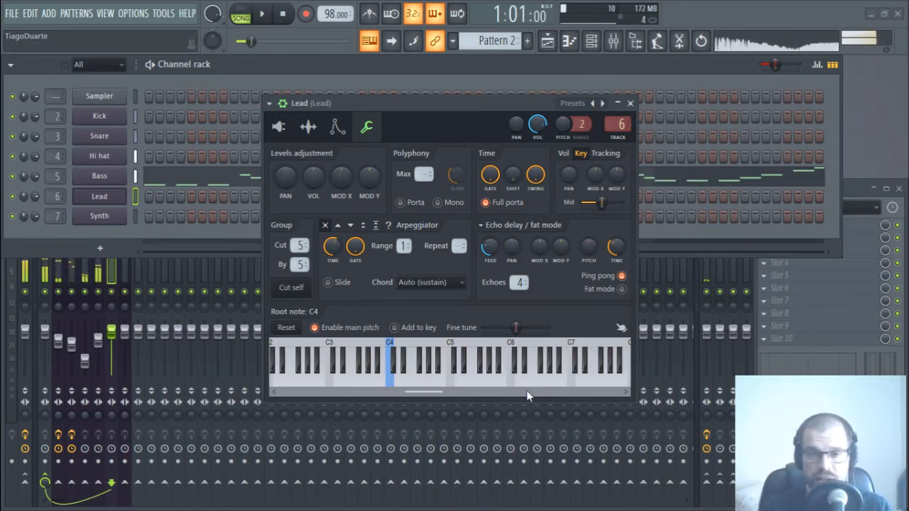
key(q)
key(3)
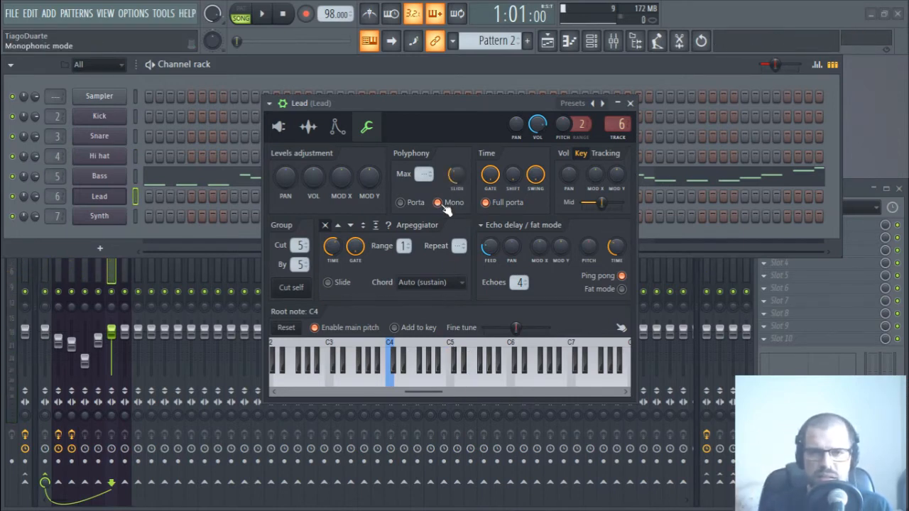
key(q)
key(3)
key(r)
key(t)
key(3)
key(r)
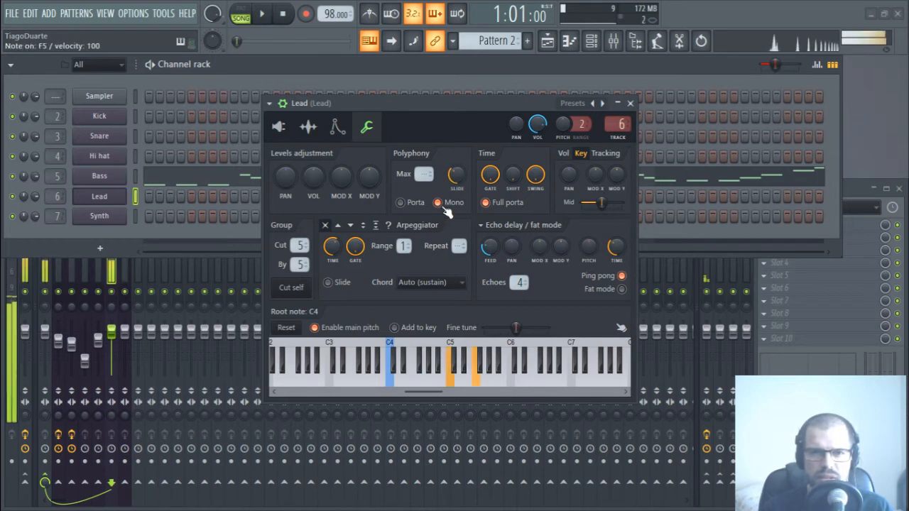
key(3)
key(t)
key(3)
Adjust the Lead's panning LFO attack and raise its amount slightly while auditioning C5 and D#5.
click(280, 127)
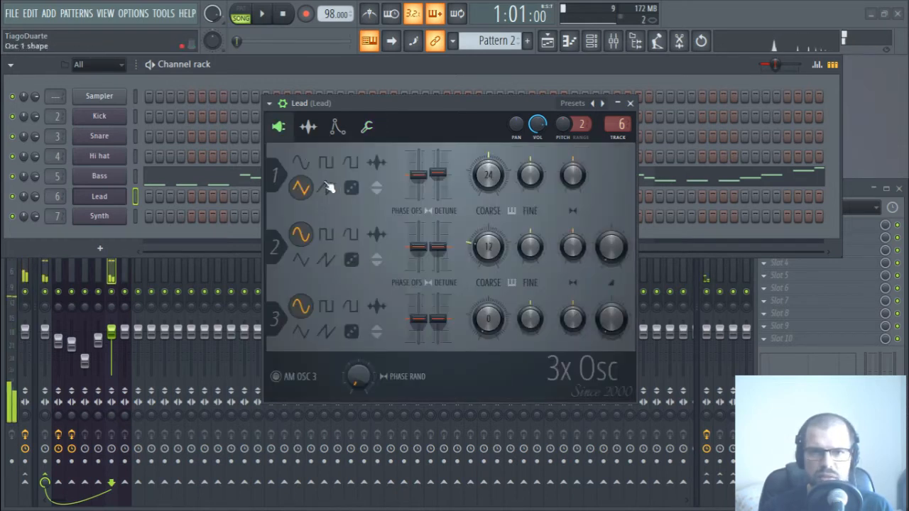
key(3)
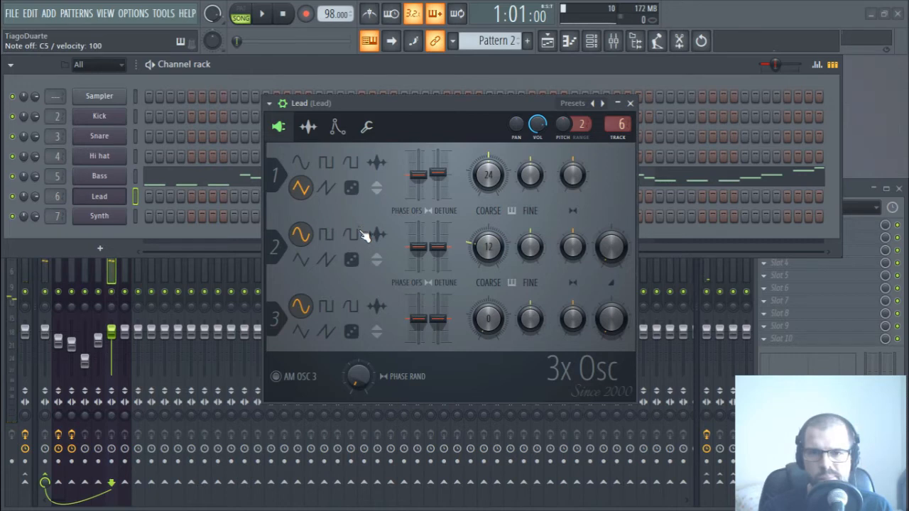
click(337, 128)
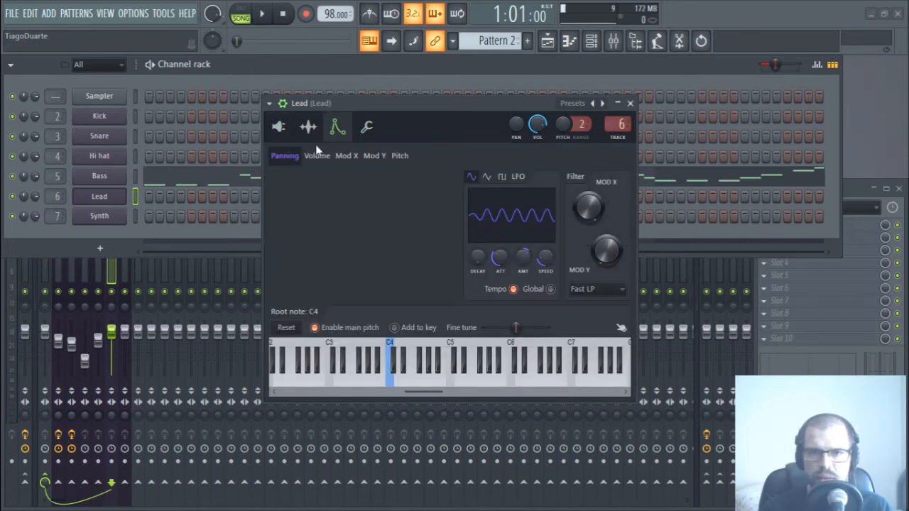
key(q)
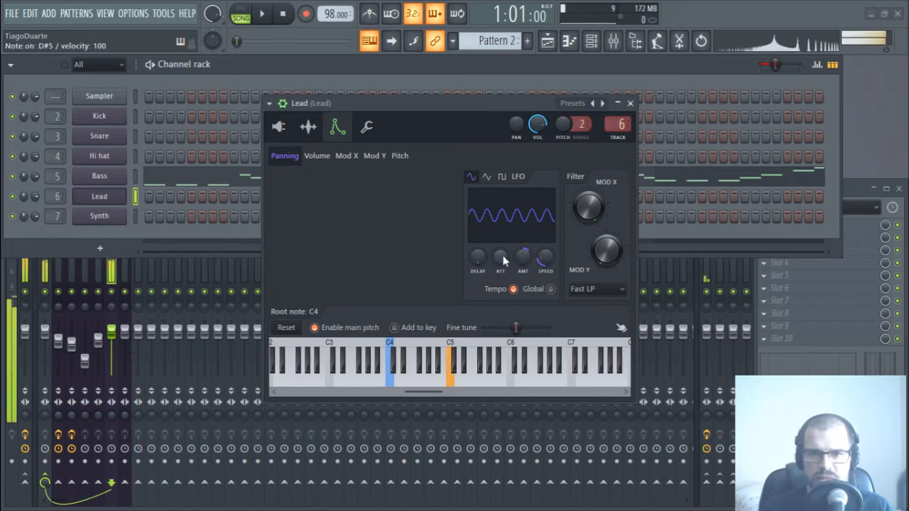
key(3)
key(q)
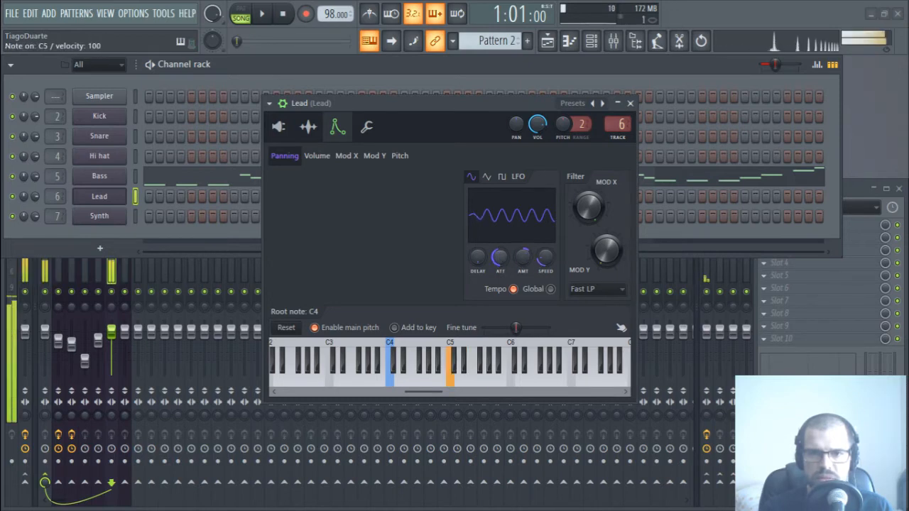
key(q)
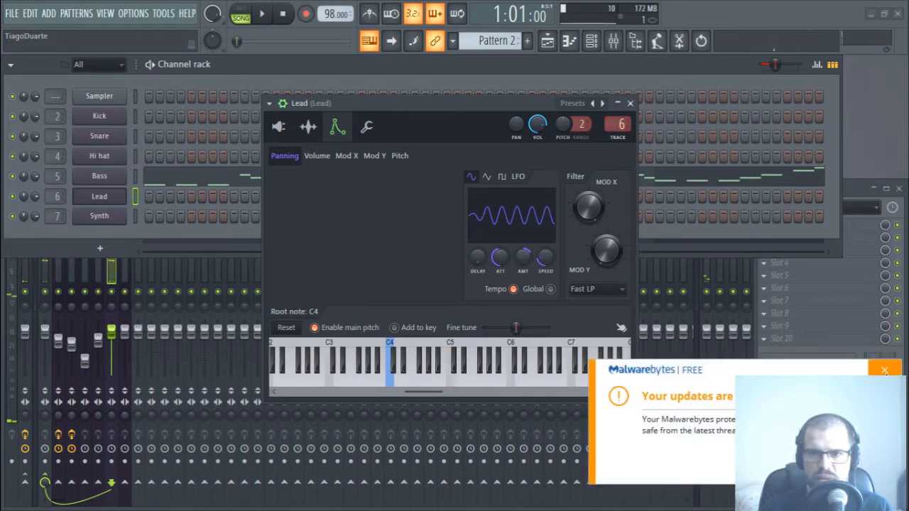
Raise the Lead channel's polyphony slide time to the maximum while auditioning notes between C5 and G5.
click(366, 127)
key(q)
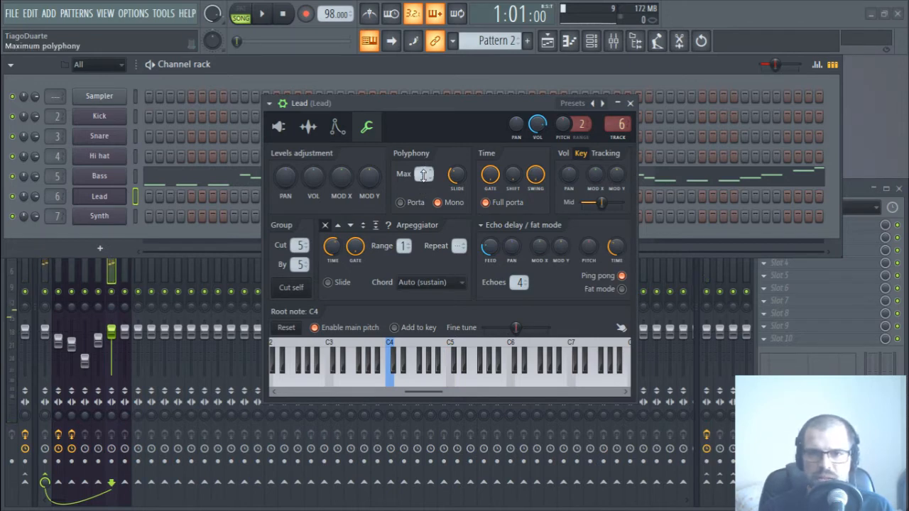
key(q)
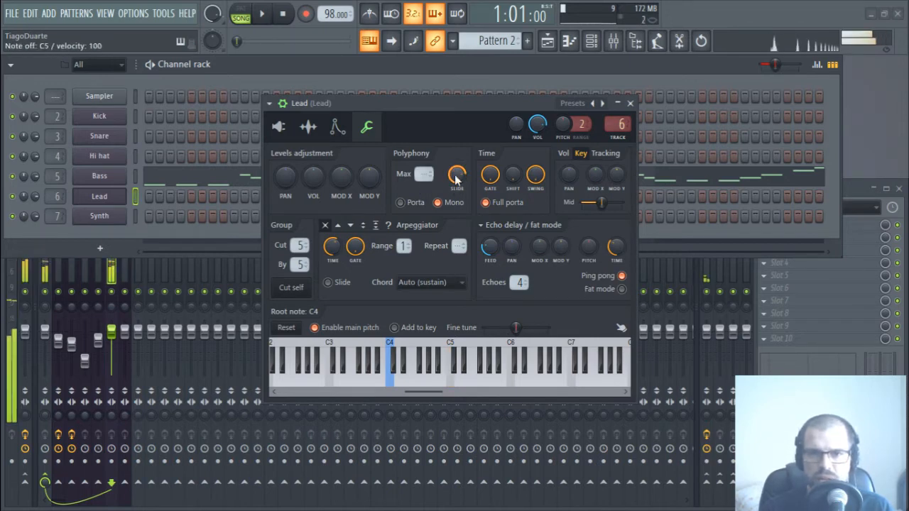
key(q)
key(3)
key(t)
key(r)
key(3)
drag(455, 178, 455, 152)
Enable Porta alongside Mono on the Lead channel and audition the glide across C5, D#5, F5 and G5.
click(401, 203)
key(q)
key(3)
key(t)
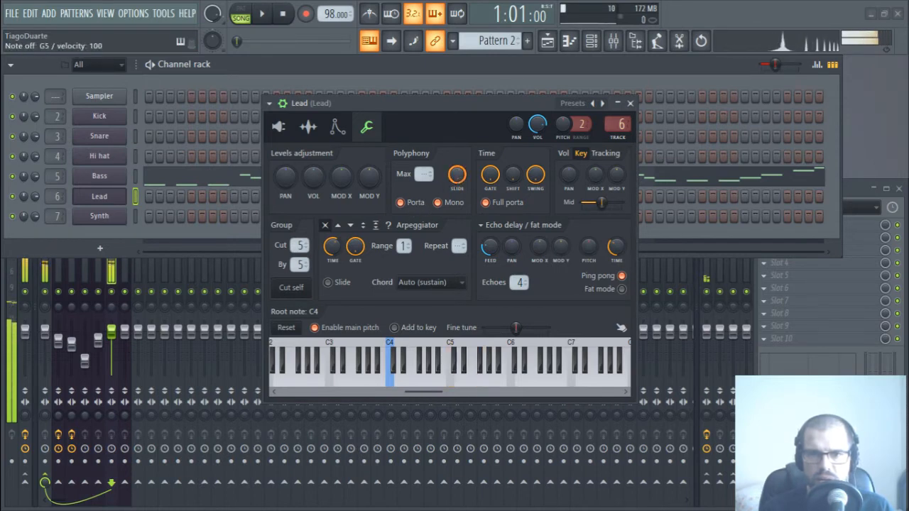
key(r)
key(3)
key(t)
key(t)
key(3)
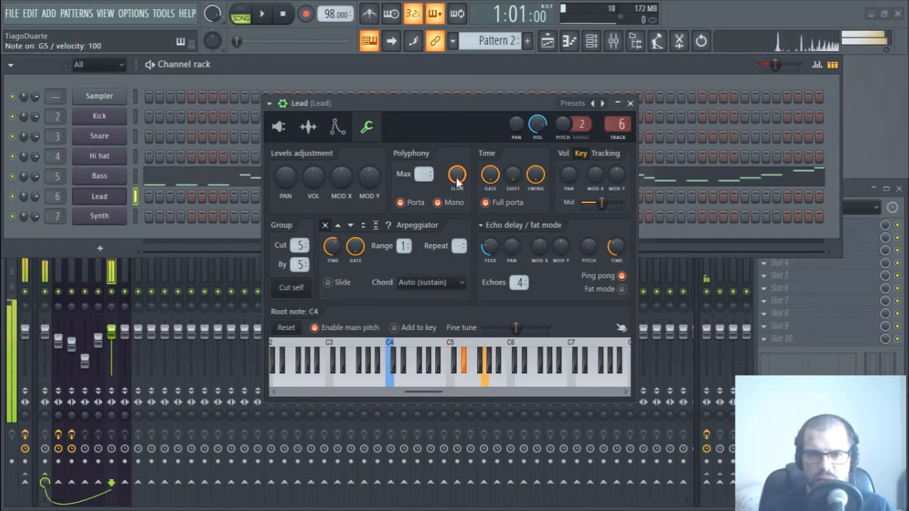
Reduce the Lead channel's polyphony slide time slightly while auditioning C5, D#5 and G5.
key(q)
key(q)
key(3)
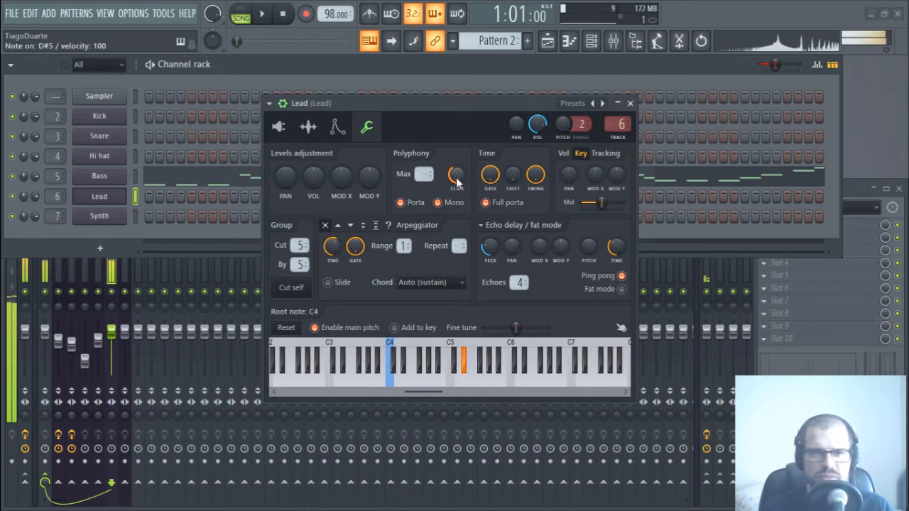
key(q)
key(3)
key(t)
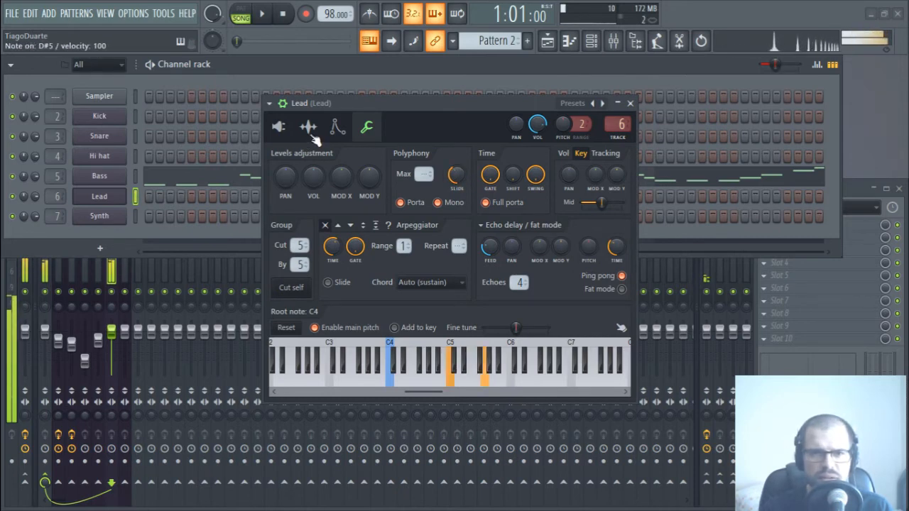
key(3)
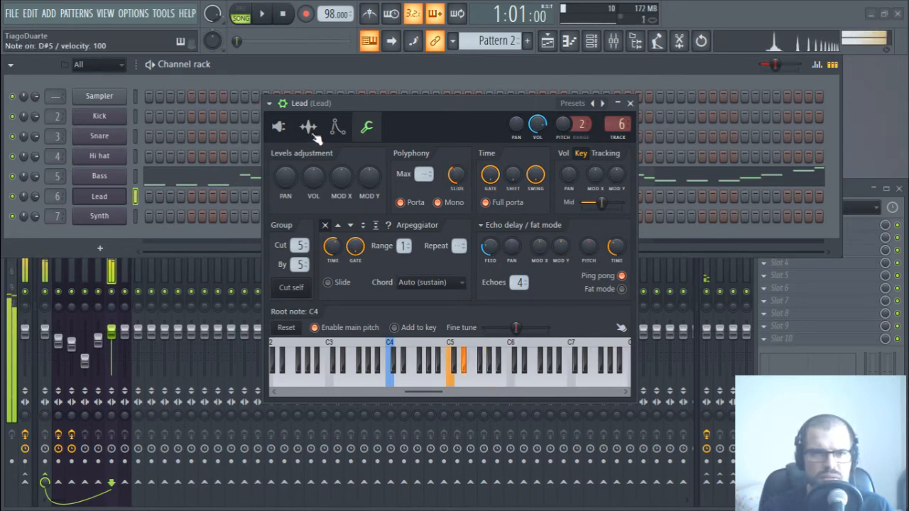
Lower the Lead mixer track's level to about -10.5 dB while auditioning C5, D#5 and G5.
click(116, 339)
key(q)
drag(111, 354, 112, 350)
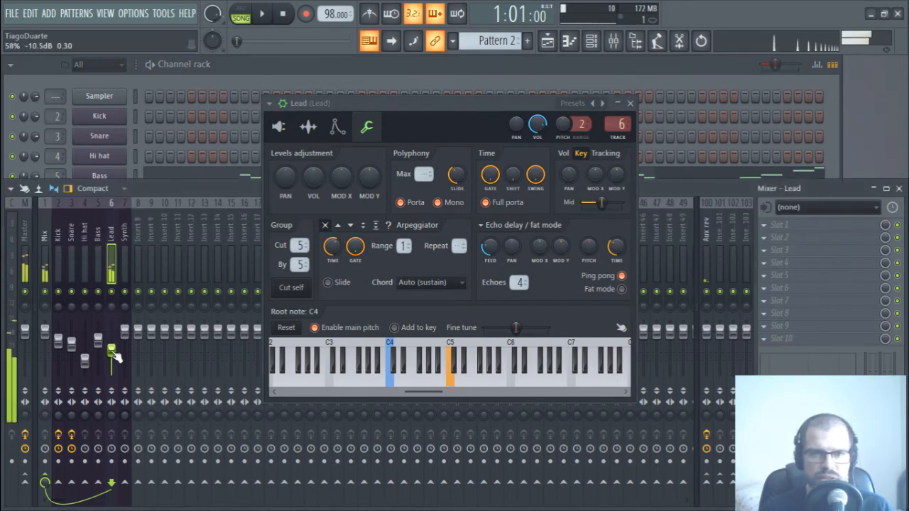
key(3)
key(t)
key(3)
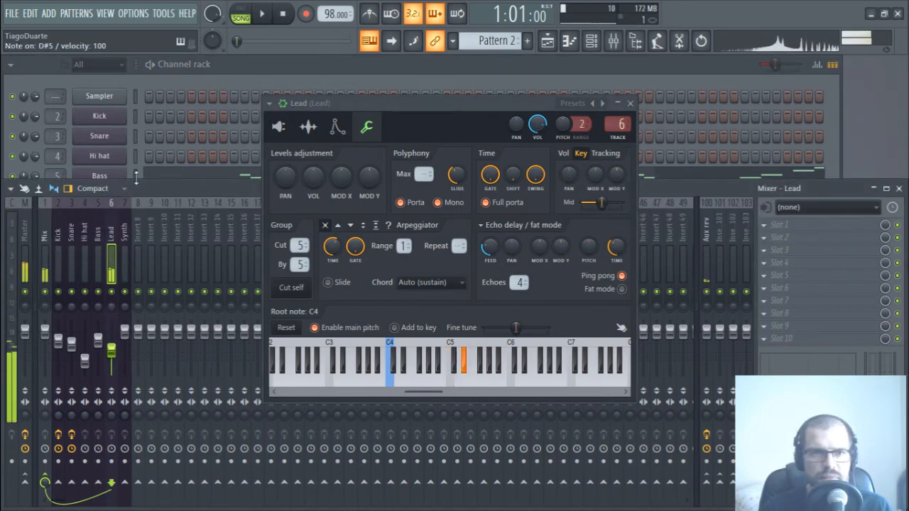
Reopen the Lead channel's settings and view its volume envelope while auditioning G5 and C5.
click(295, 66)
click(110, 199)
click(110, 199)
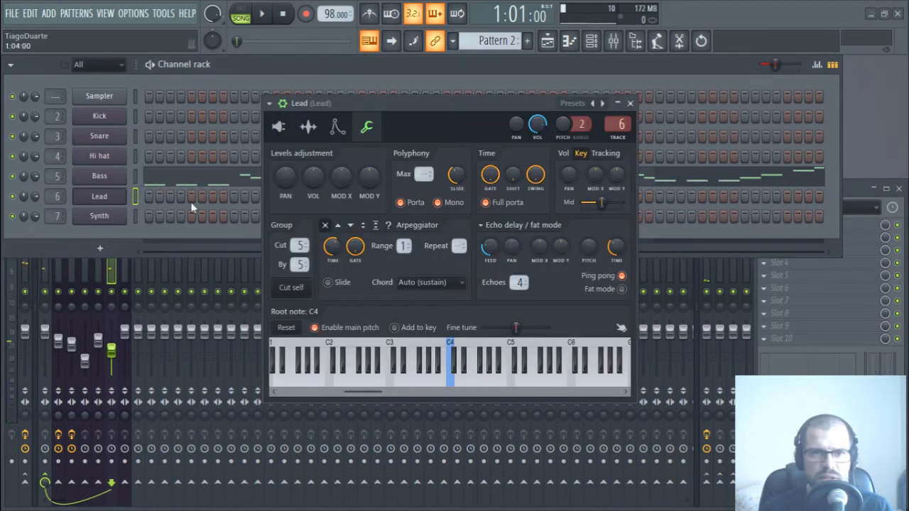
key(t)
click(308, 126)
click(337, 126)
key(t)
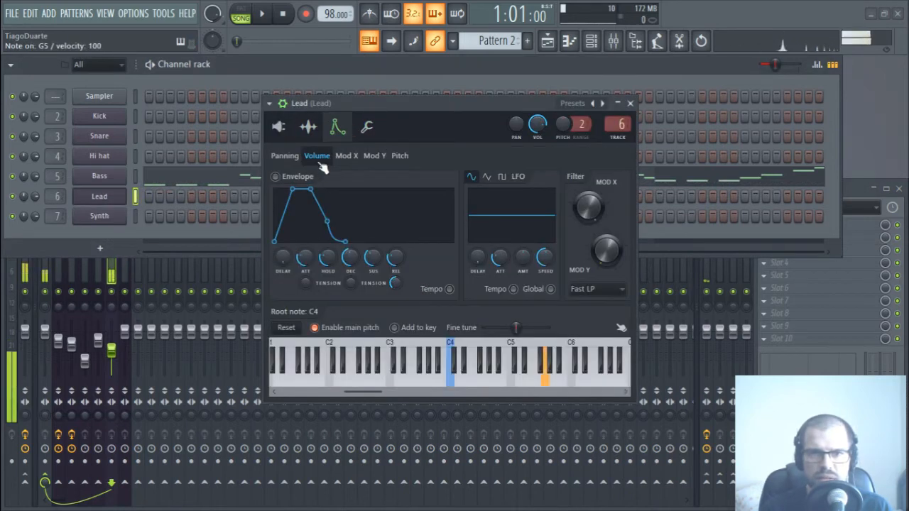
key(q)
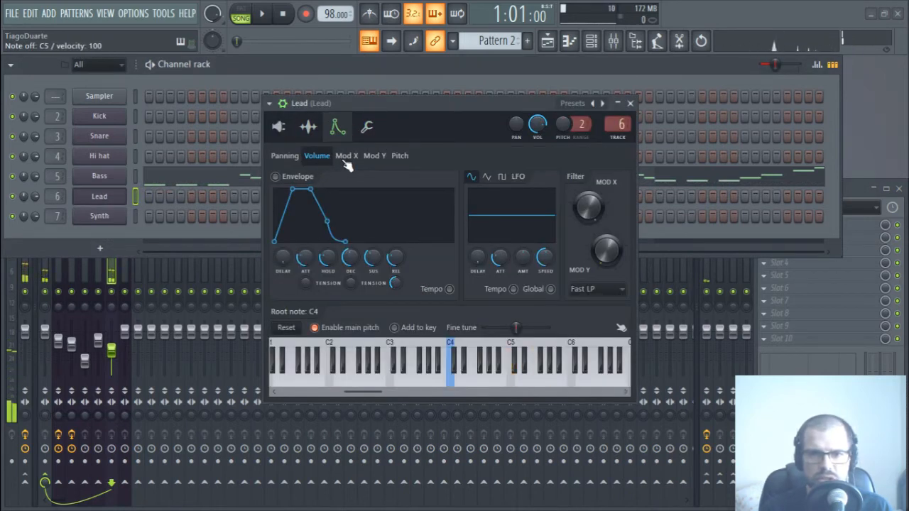
Audition C5 and D#5 on the Lead and set its root note to C5.
key(q)
key(3)
key(3)
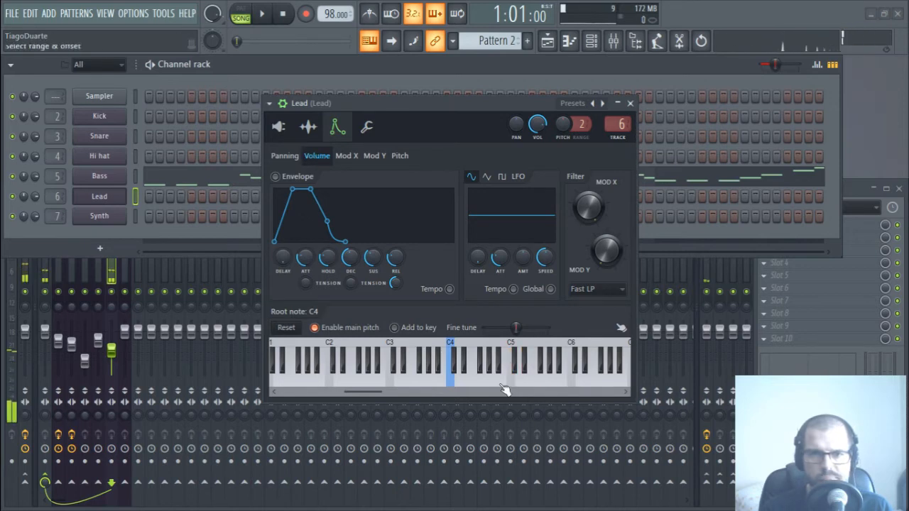
right_click(513, 348)
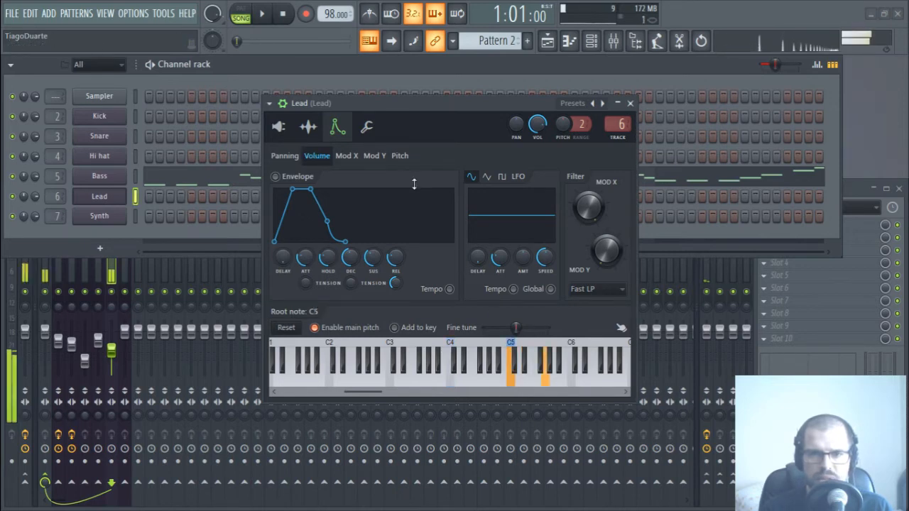
Test the Lead without cut groups, restore them with Cut self, and turn the echo delay feed down to zero.
click(367, 127)
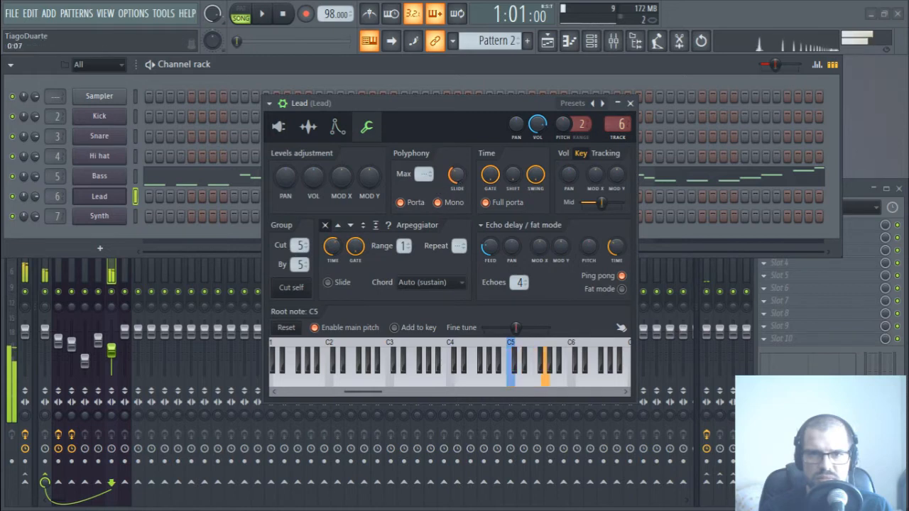
mouse_move(424, 175)
mouse_down()
mouse_move(424, 160)
mouse_move(424, 176)
mouse_up()
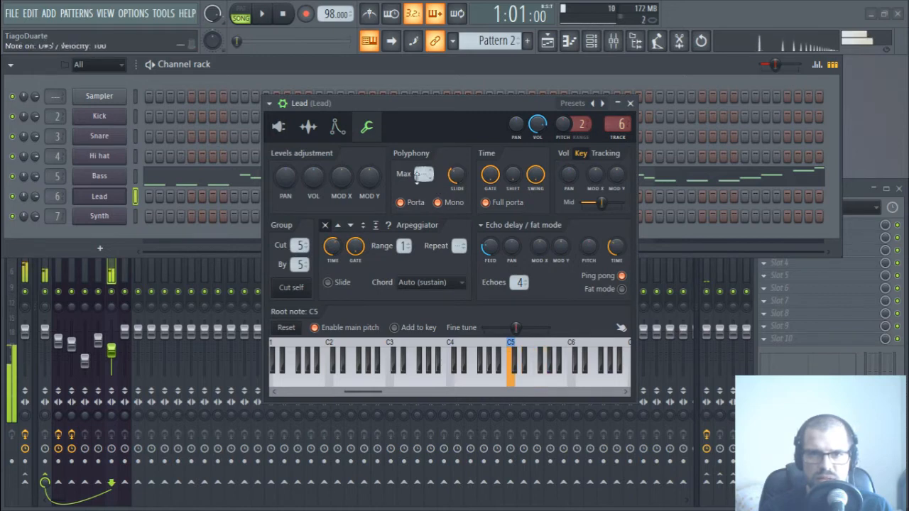
drag(304, 267, 304, 278)
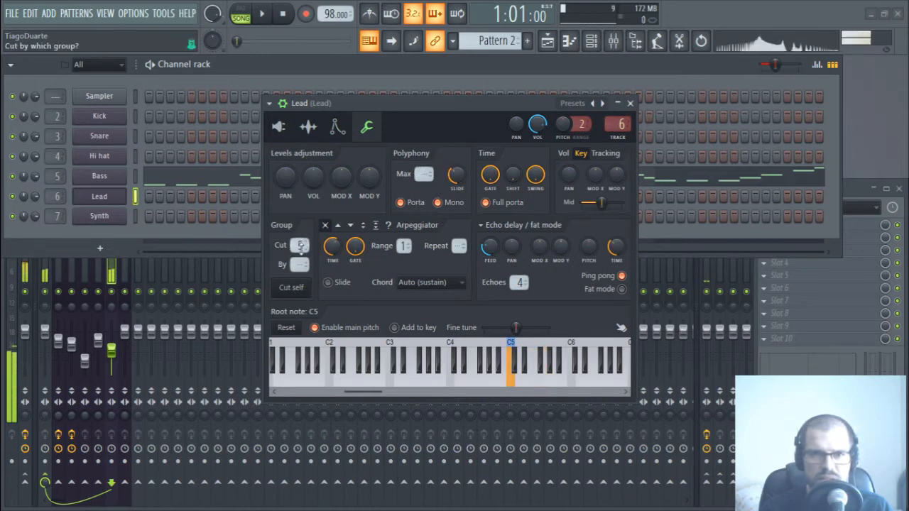
drag(302, 245, 303, 257)
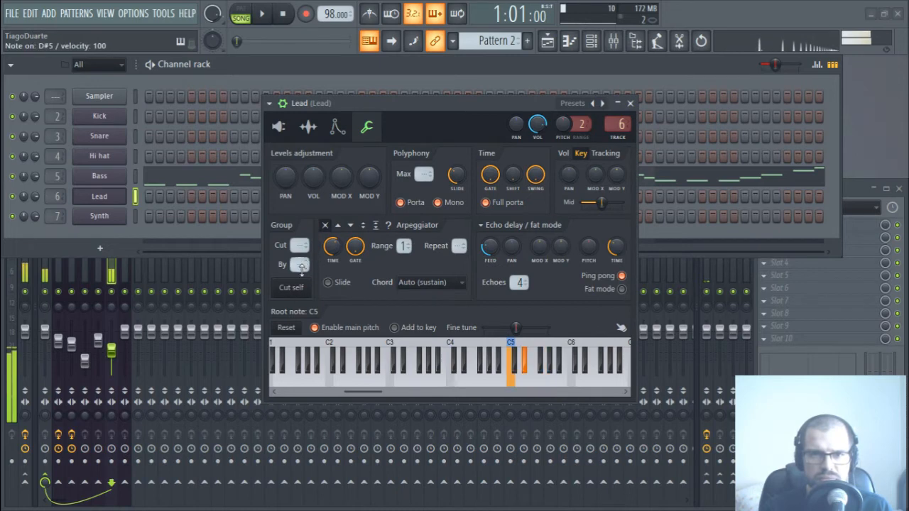
click(297, 290)
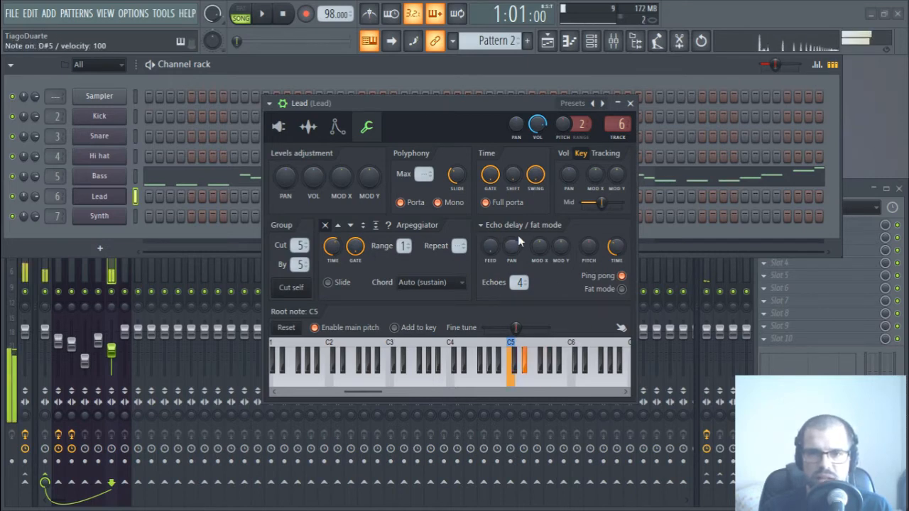
Compare the Lead with Mono and Porta switched off, and set its polyphony to Mono without Porta.
click(438, 204)
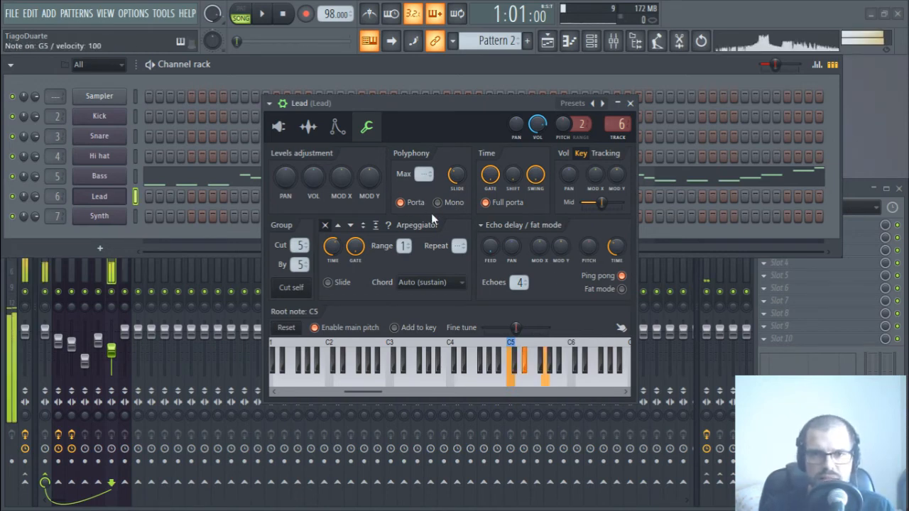
click(422, 206)
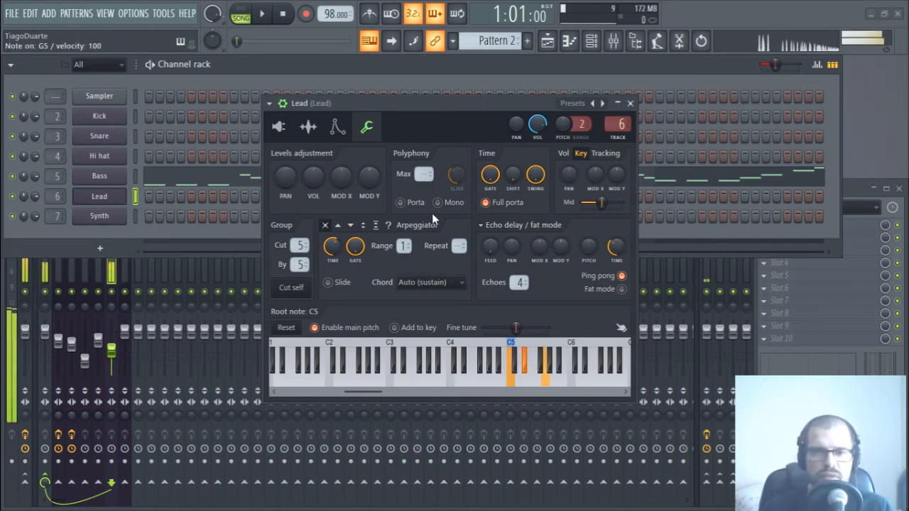
click(418, 204)
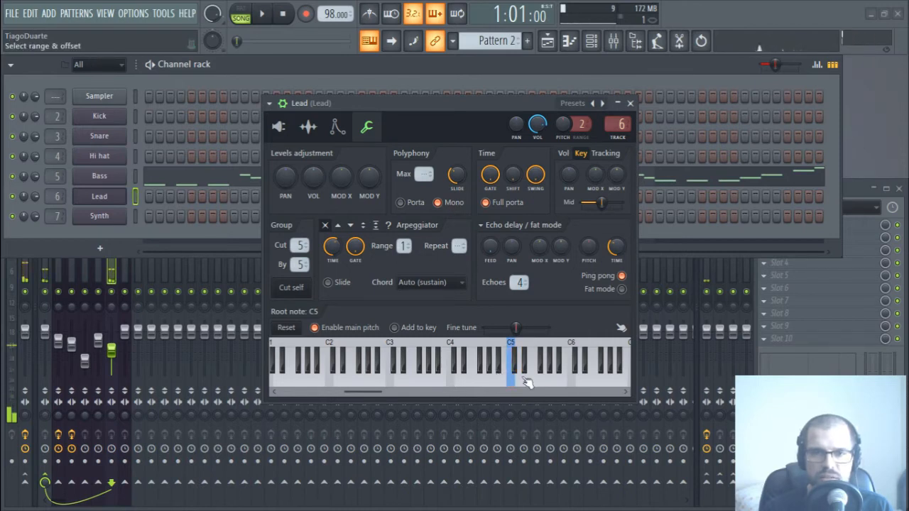
Audition the mono Lead with a run of notes including C5, E5 and F5.
key(z)
key(d)
key(v)
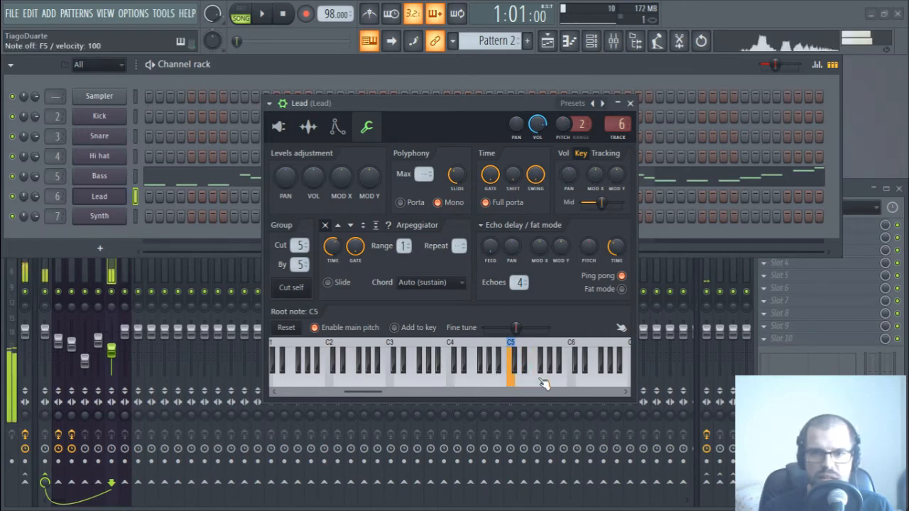
key(b)
key(v)
key(c)
key(v)
key(c)
key(v)
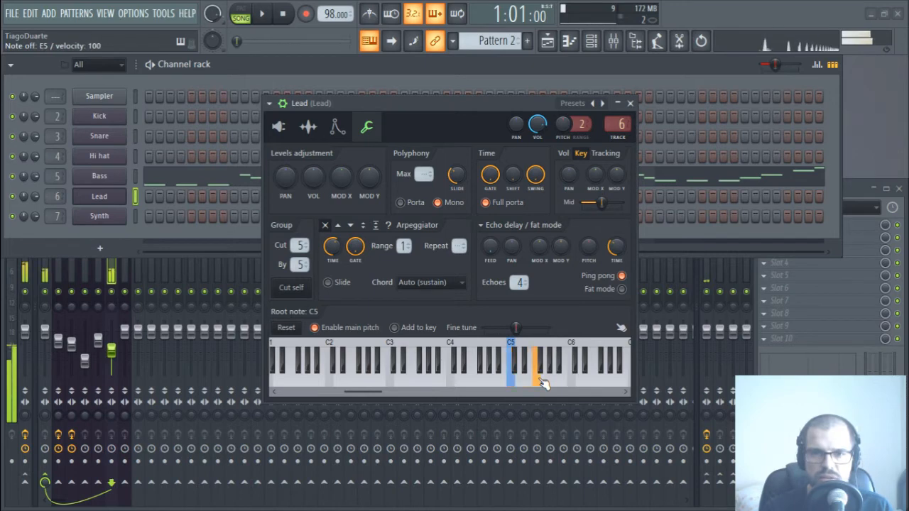
key(c)
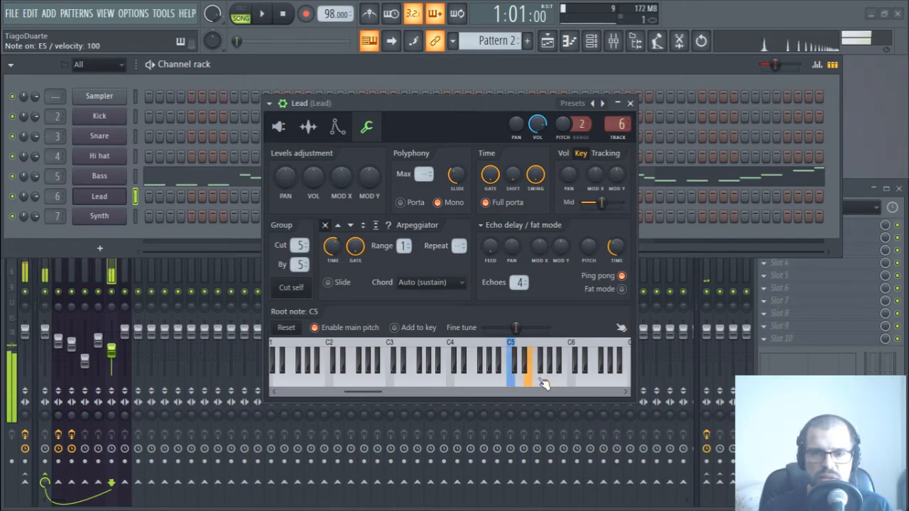
Close the Lead channel's settings and load Fruity Delay 3 into slot 1 of the Lead mixer track.
click(630, 103)
click(861, 186)
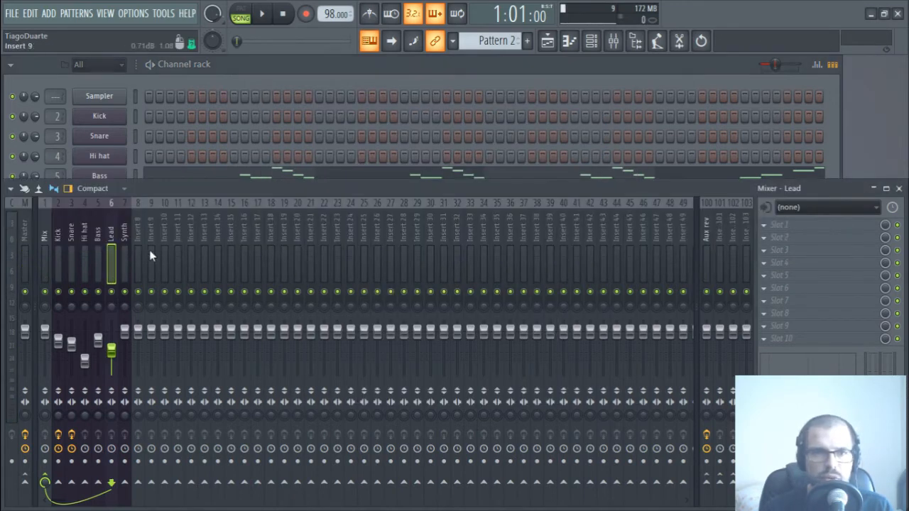
click(788, 226)
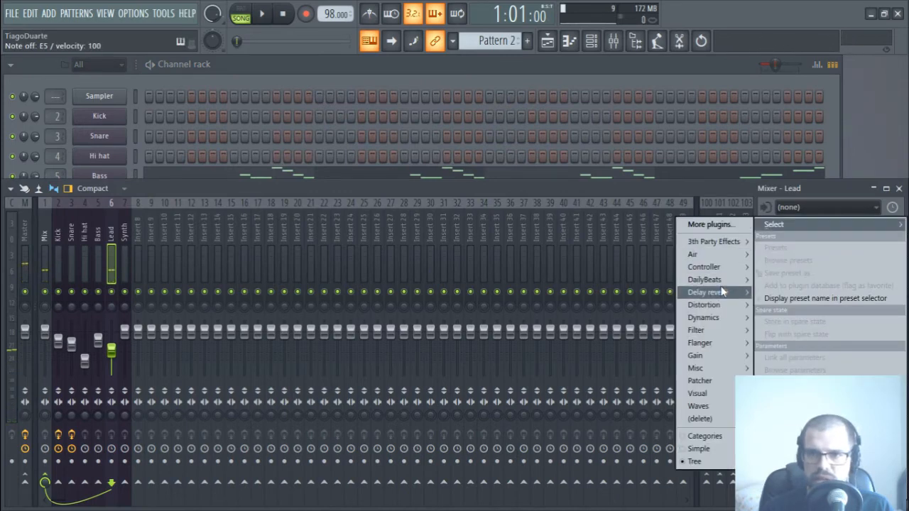
mouse_move(706, 292)
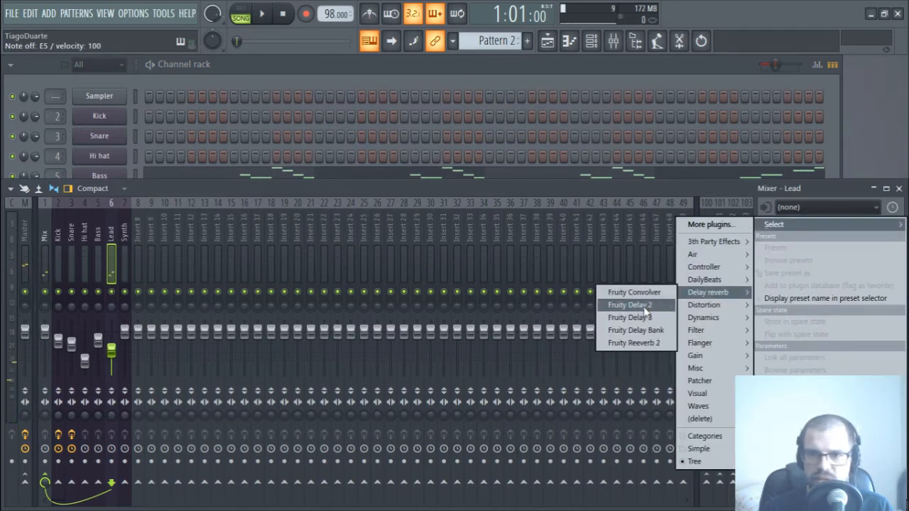
click(643, 318)
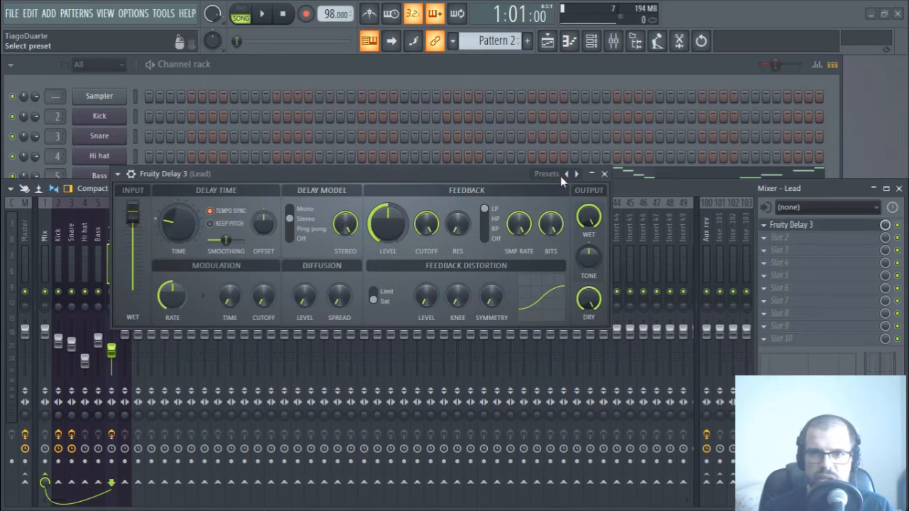
Load the Ping pong preset in Fruity Delay 3 and lower its input wet level to about 40%.
click(564, 175)
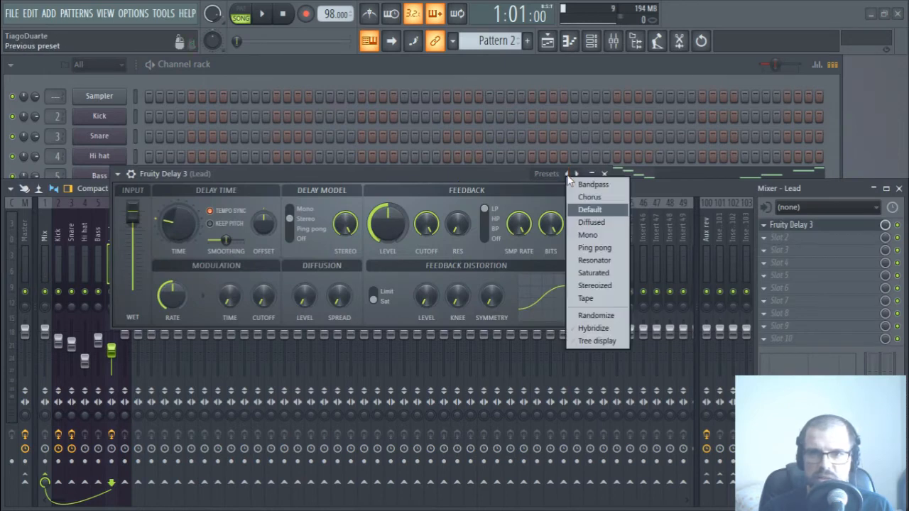
click(603, 248)
drag(442, 174, 472, 181)
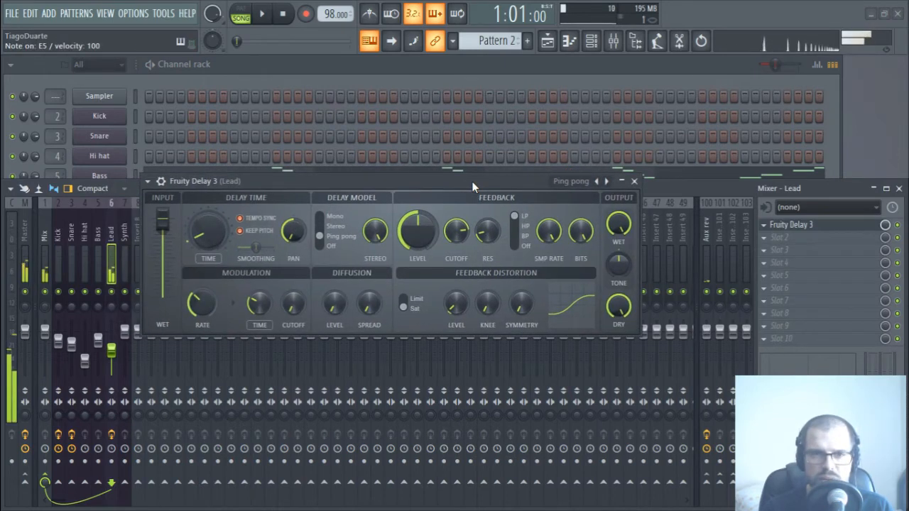
drag(163, 219, 162, 270)
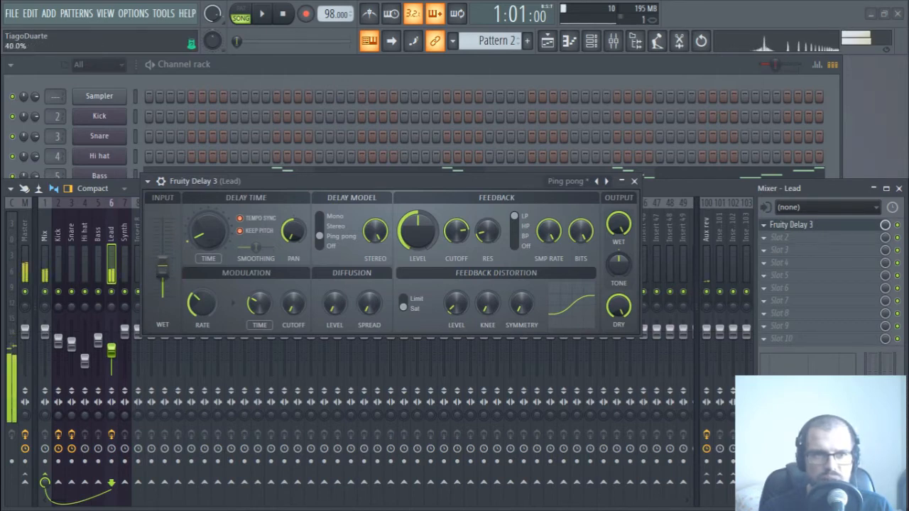
Add Fruity Reeverb 2 to slot 2 of the Lead mixer track and raise its low cut to 1016 Hz.
click(791, 238)
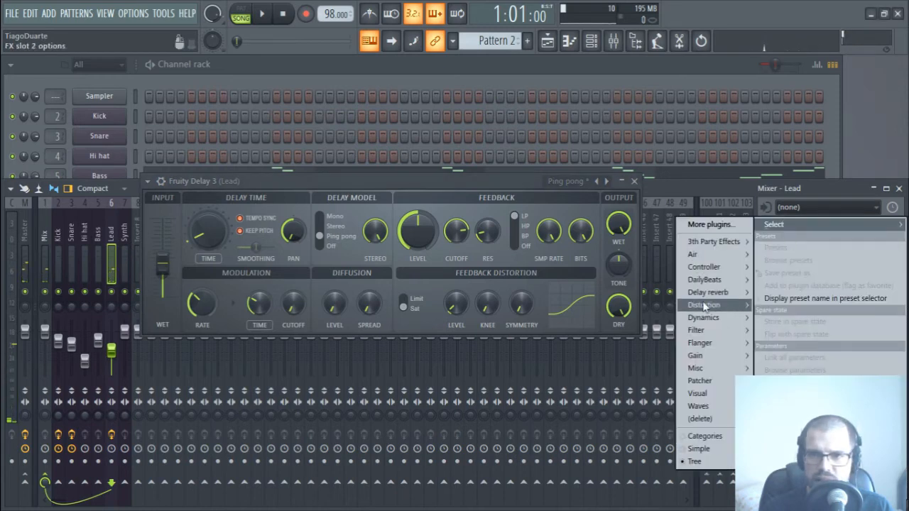
mouse_move(706, 292)
click(656, 344)
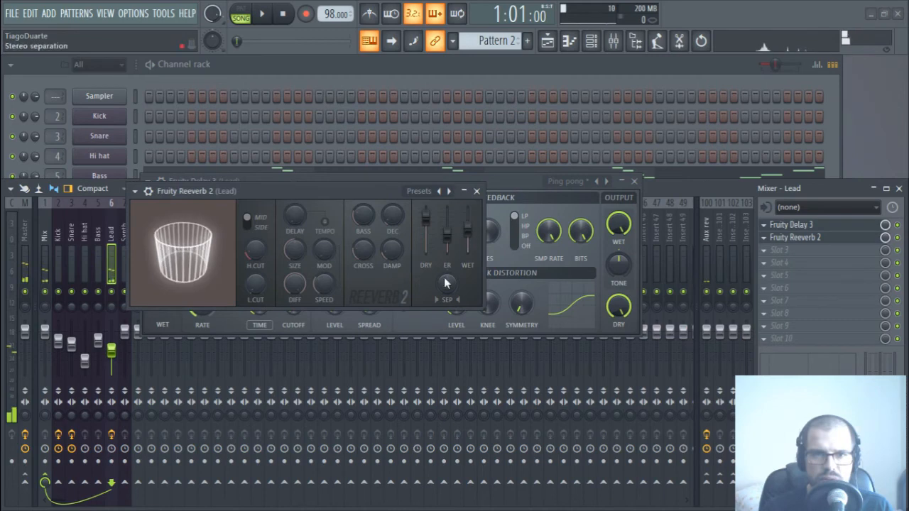
drag(257, 286, 256, 263)
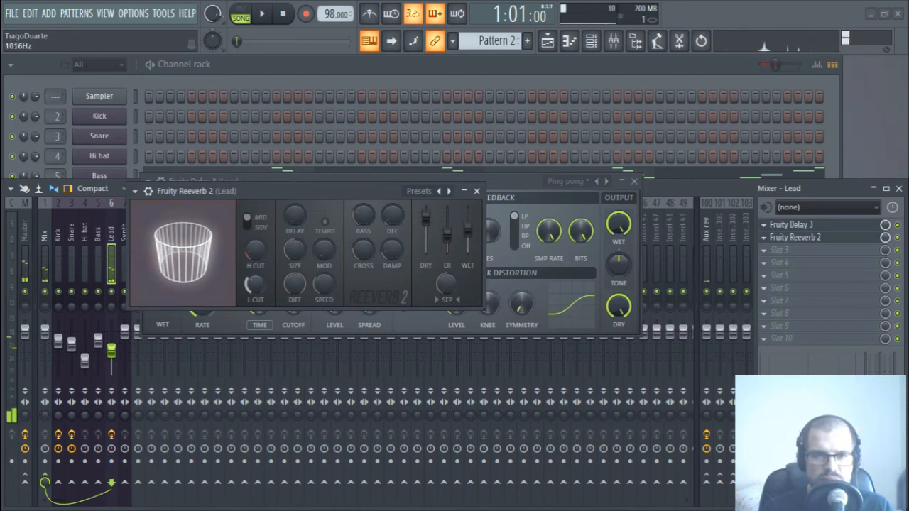
click(477, 191)
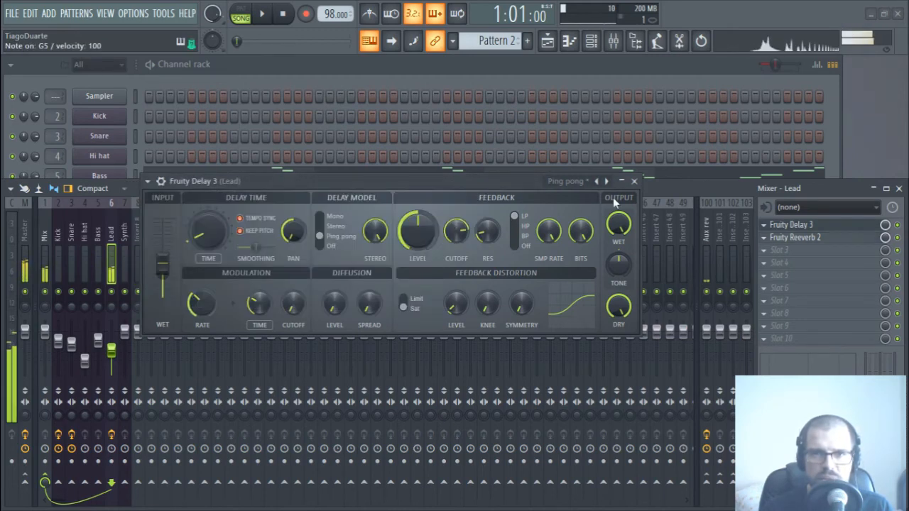
Close Fruity Delay 3 and open the Lead channel's graph editor during song playback.
click(633, 181)
click(275, 61)
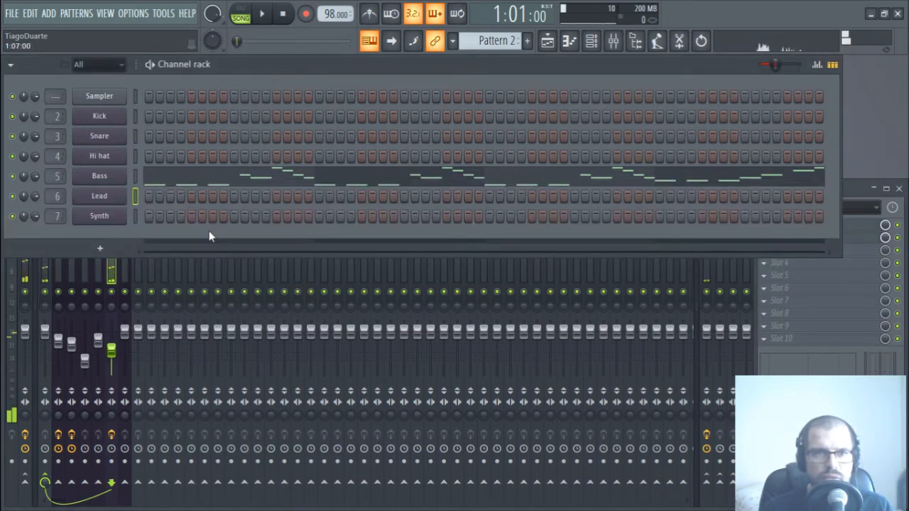
right_click(118, 198)
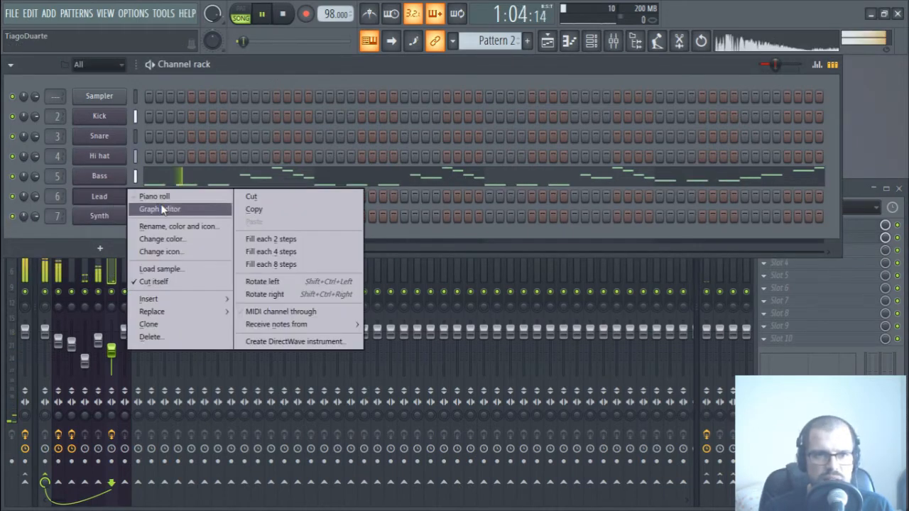
click(162, 204)
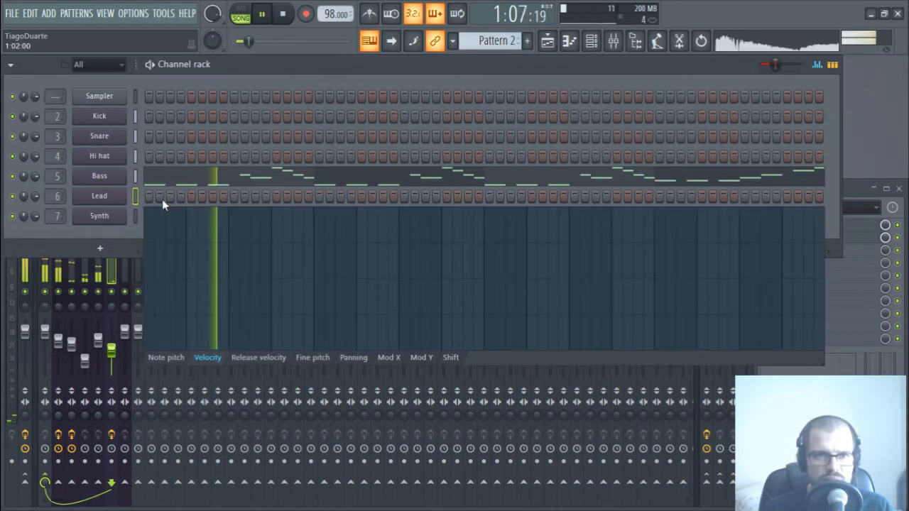
Close the graph editor and open the Lead channel's piano roll in the range around E6.
click(817, 65)
right_click(110, 194)
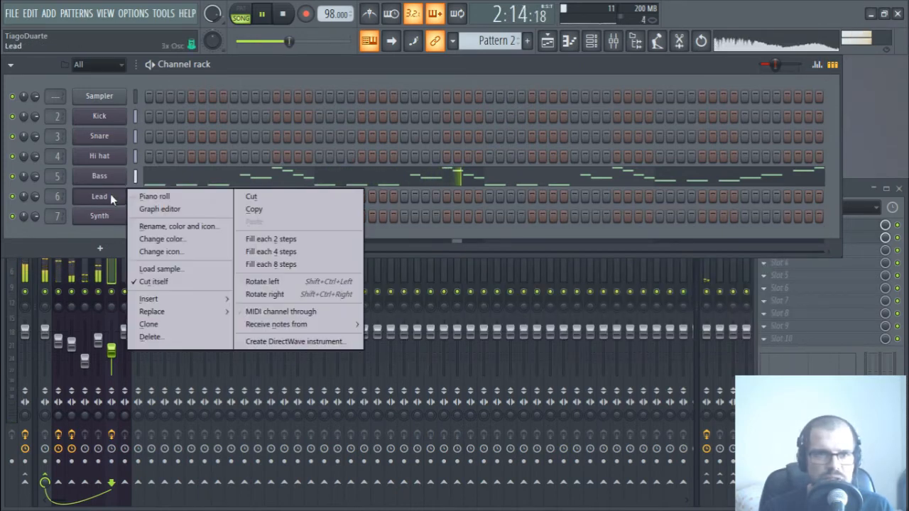
click(146, 194)
scroll(64, 268, up, 3)
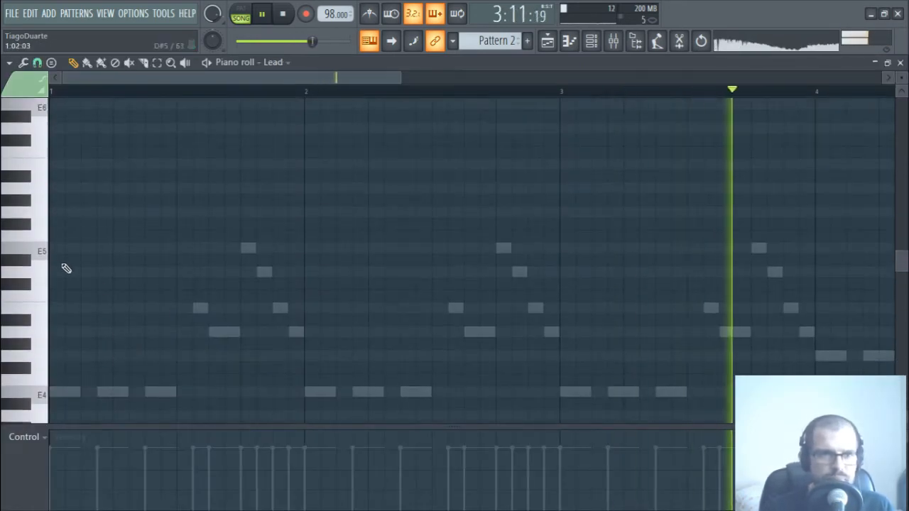
scroll(40, 224, up, 4)
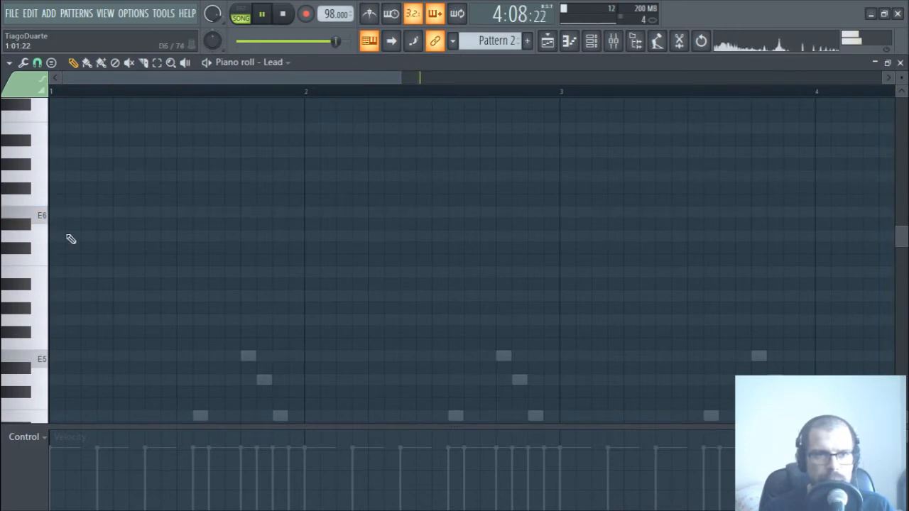
scroll(49, 243, up, 7)
scroll(50, 234, down, 7)
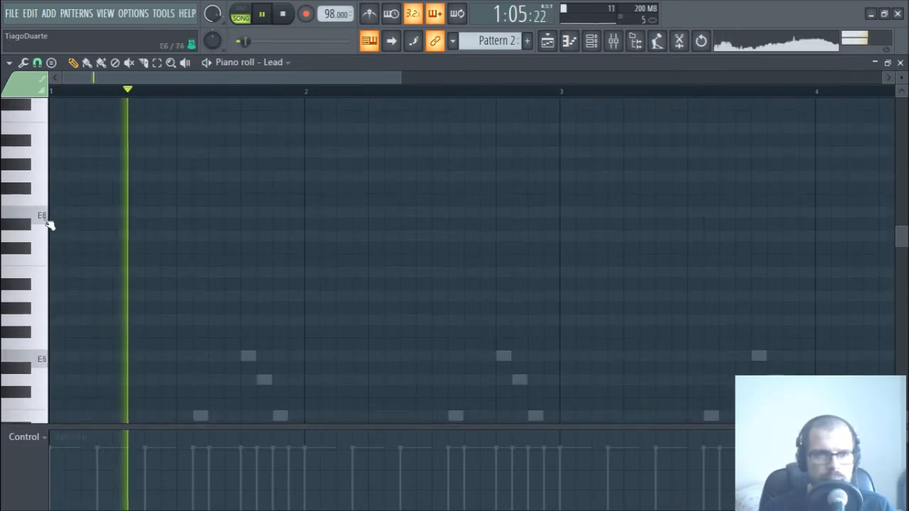
Place an E6 note at the start of bar 1 and an A5 note on step 4 of the Lead part.
click(64, 213)
drag(96, 217, 138, 223)
scroll(121, 255, down, 7)
scroll(121, 254, up, 7)
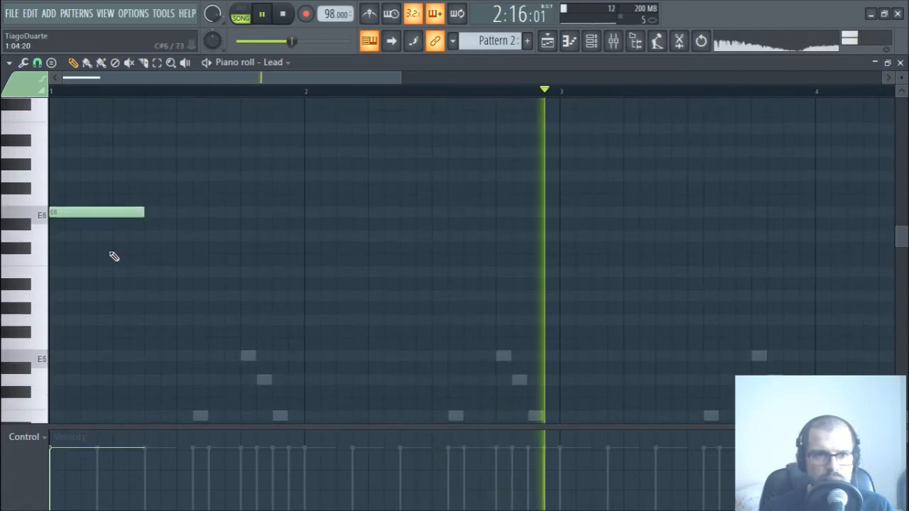
click(105, 296)
drag(179, 295, 128, 296)
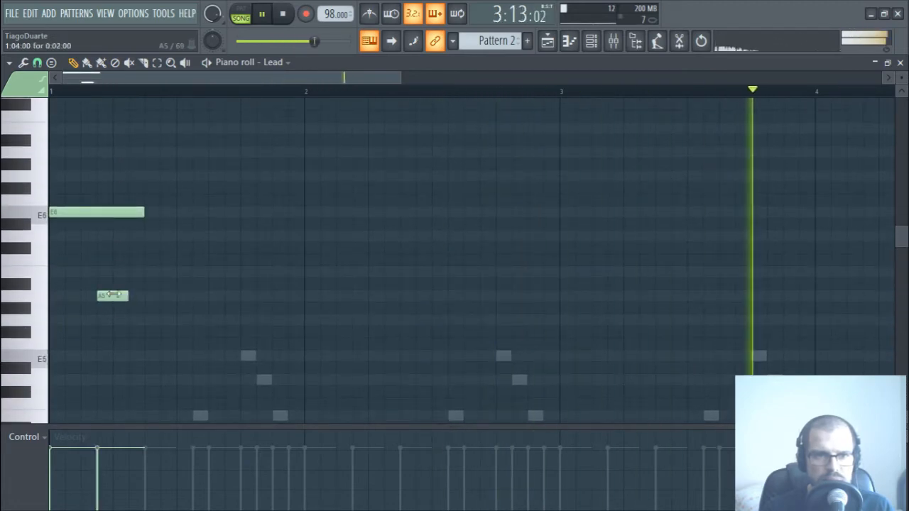
Shorten the E6 and A5 notes in bar 1 to one step each.
drag(144, 215, 120, 221)
key(space)
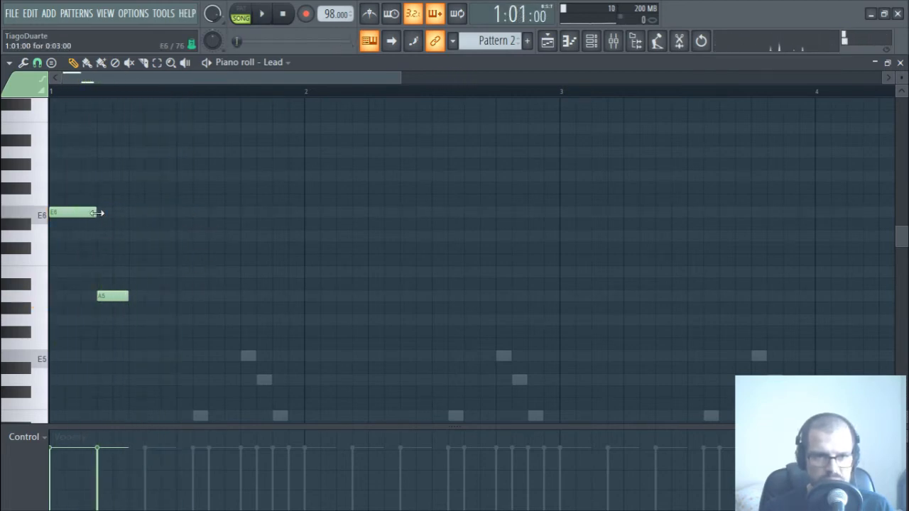
key(space)
drag(128, 295, 113, 296)
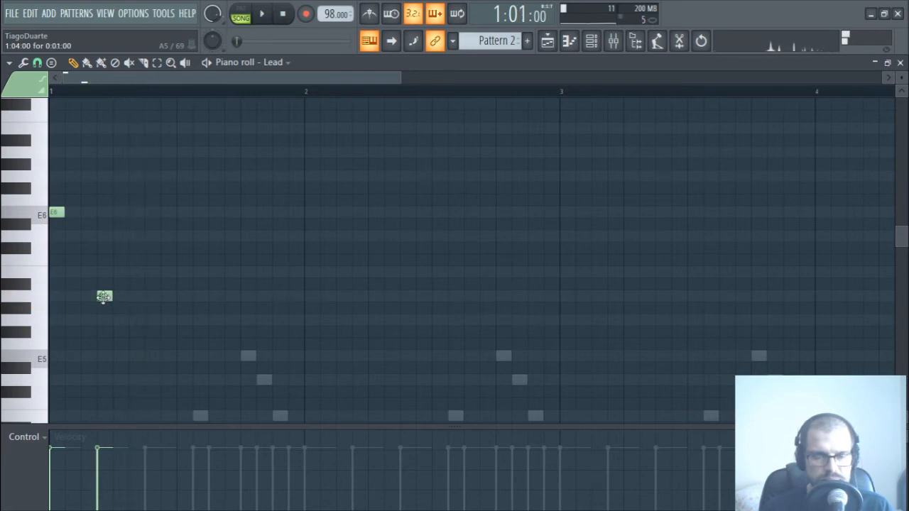
key(space)
Add one-step notes E5 on step 2 and B5 on step 6 of bar 1, and audition the phrase.
click(69, 356)
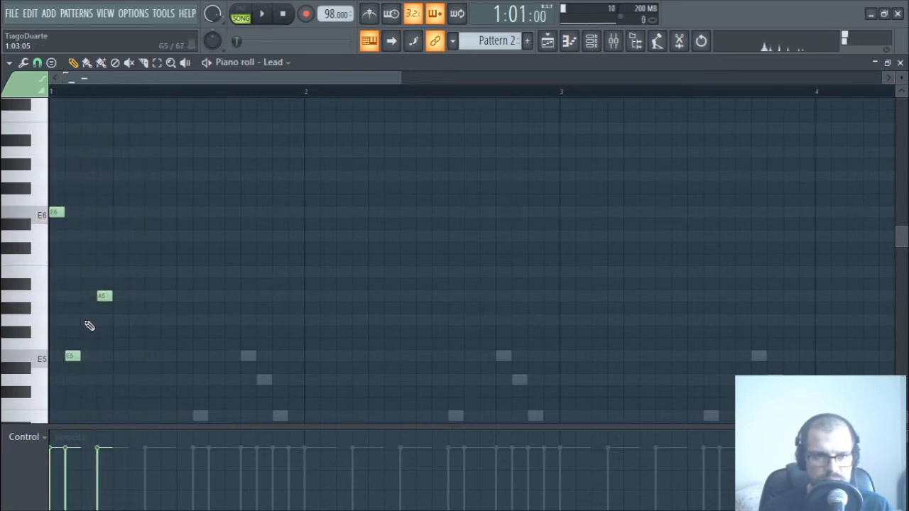
key(space)
click(133, 273)
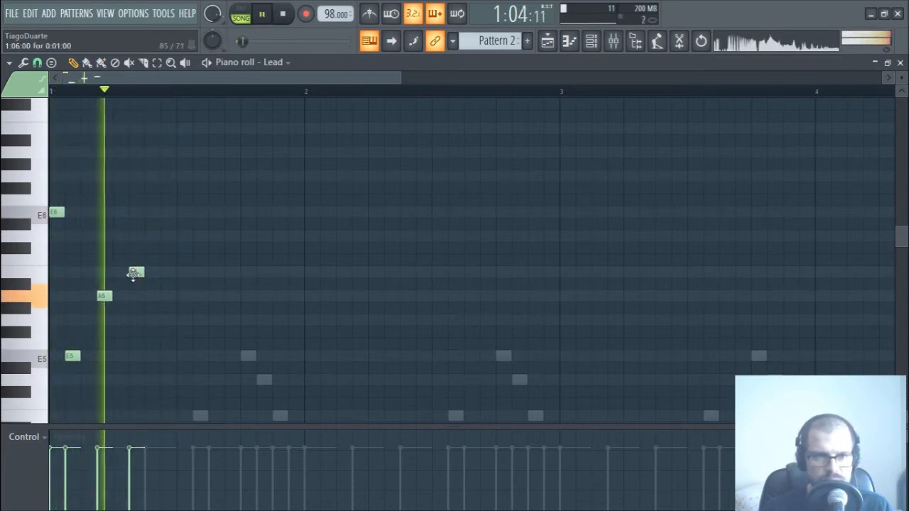
key(space)
key(space)
click(180, 274)
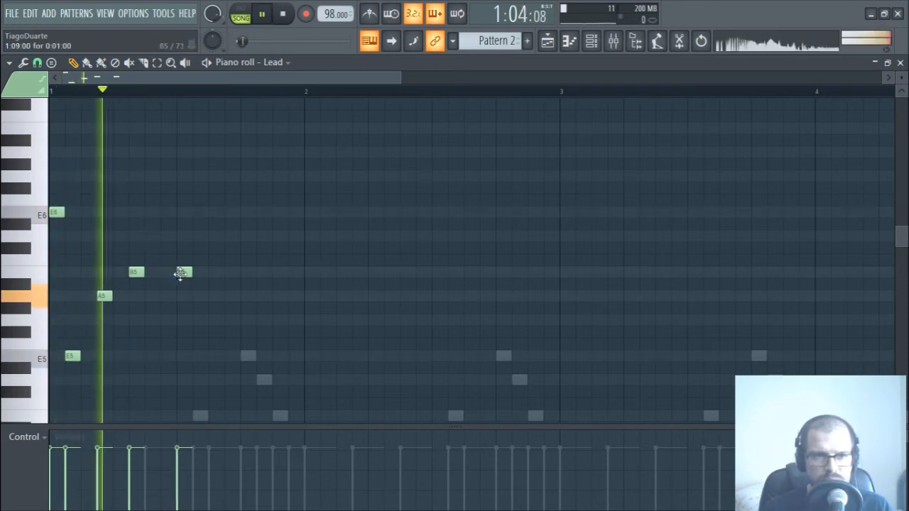
click(198, 298)
right_click(200, 296)
right_click(186, 274)
key(space)
Place B4 and A4 notes on steps 10 and 11 of bar 1 and transpose both up one octave.
scroll(206, 340, down, 3)
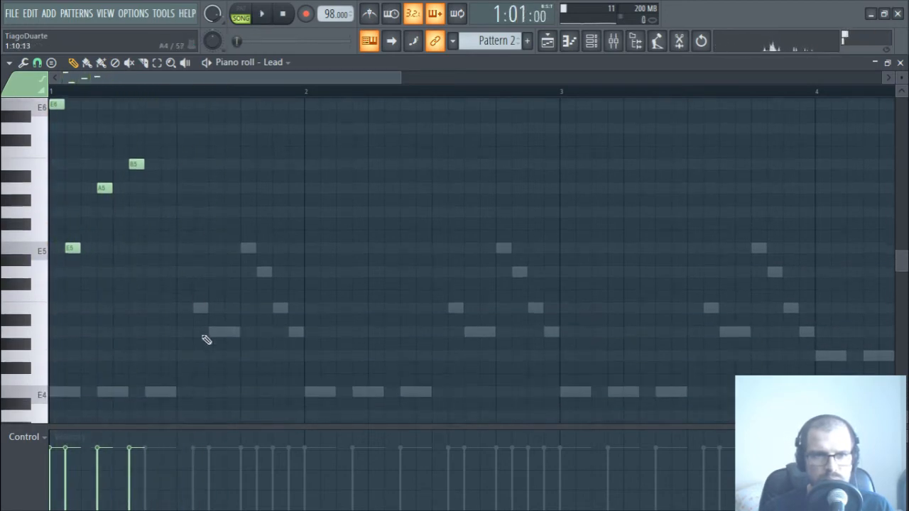
click(215, 331)
key(space)
drag(235, 351, 166, 284)
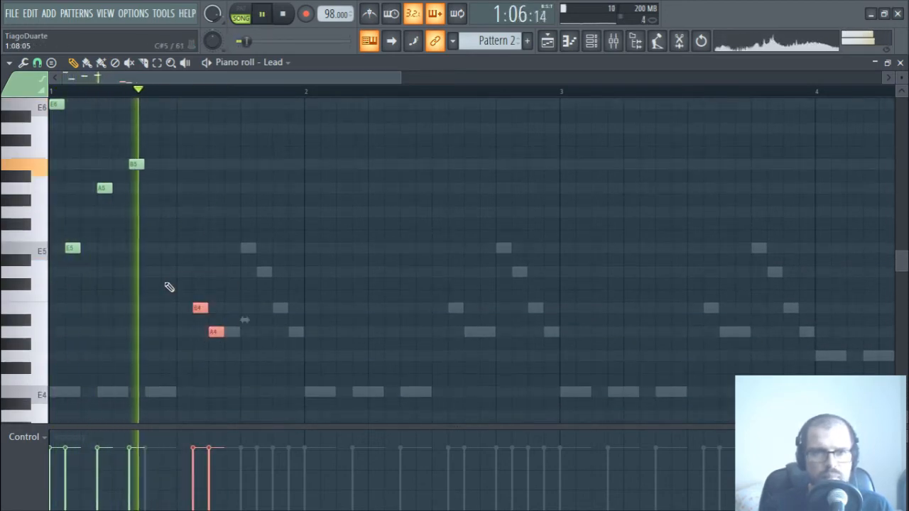
key(Delete)
key(ctrl+z)
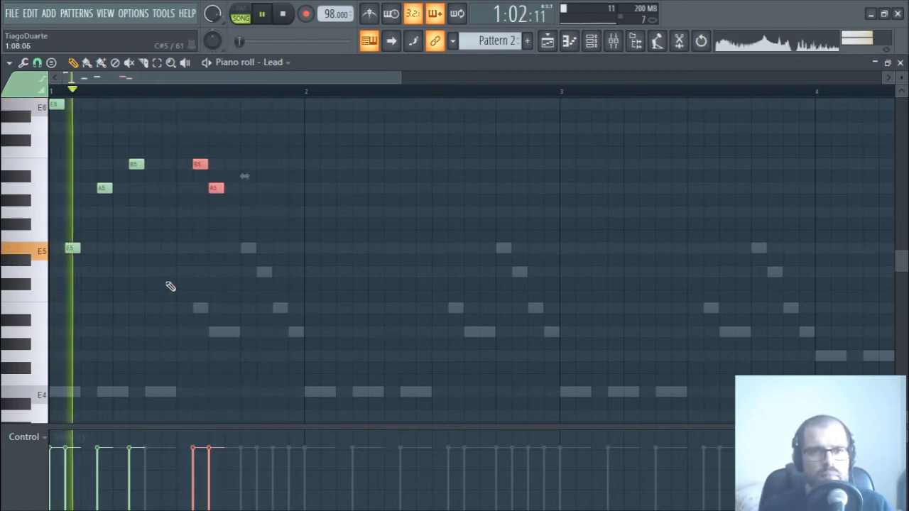
click(200, 300)
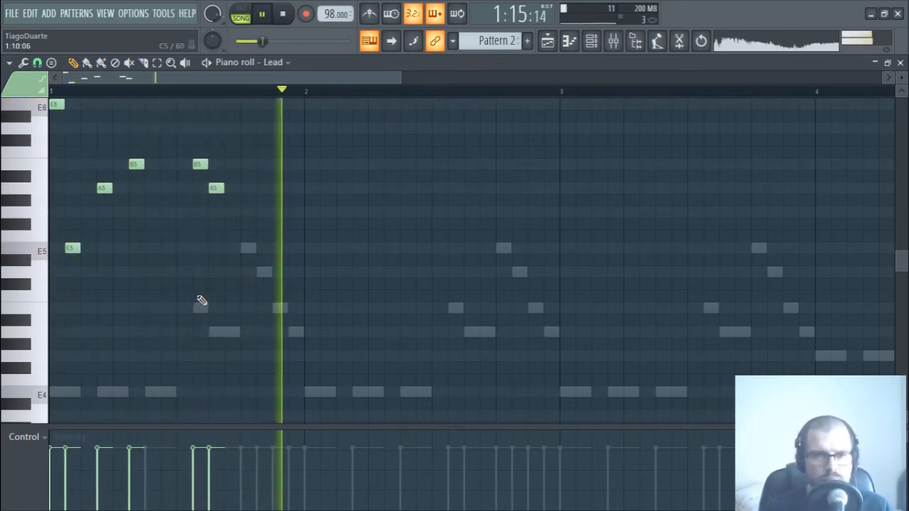
Add E5, D5, B4 and A4 notes on steps 13 to 16 of bar 1, extending the E5 to the end of the bar.
key(space)
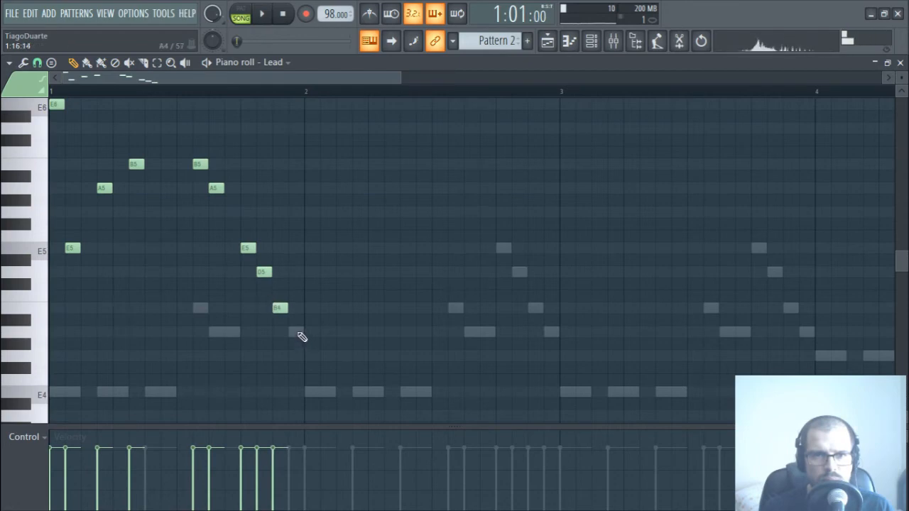
click(300, 334)
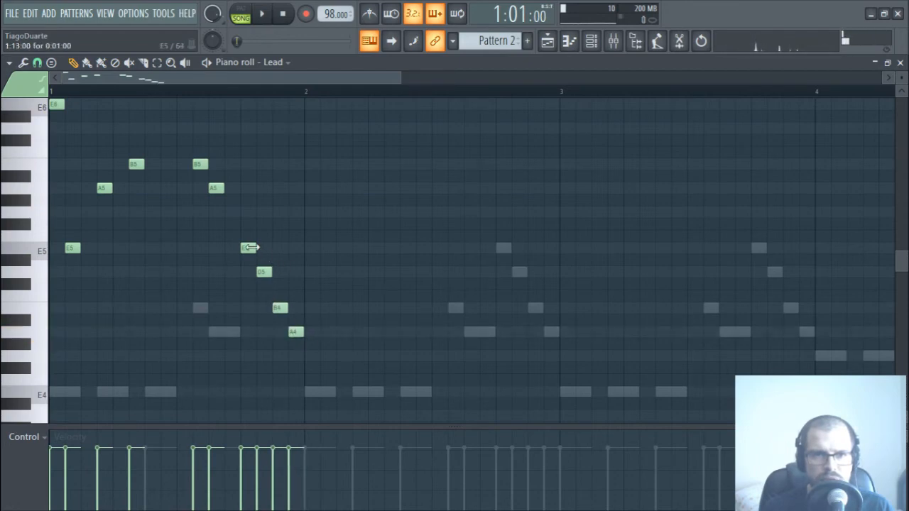
drag(245, 219, 336, 386)
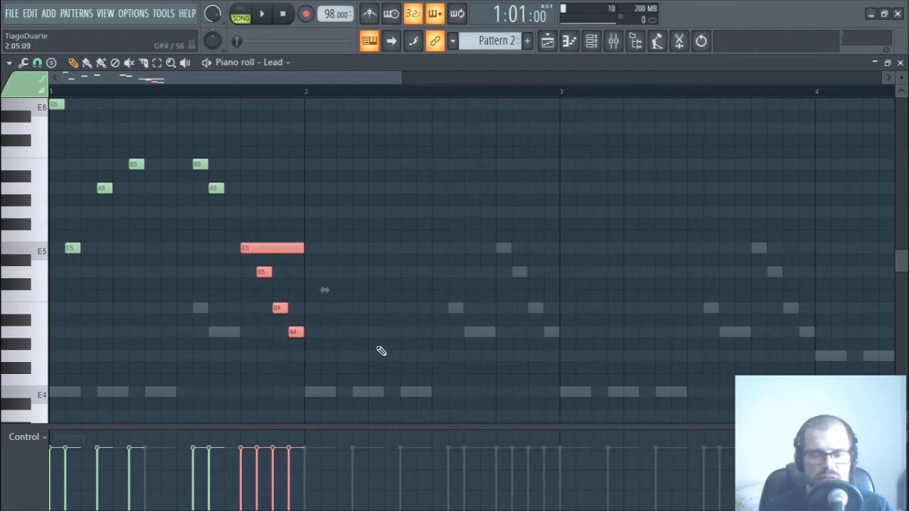
ctrl+click(381, 347)
scroll(382, 346, up, 1)
key(space)
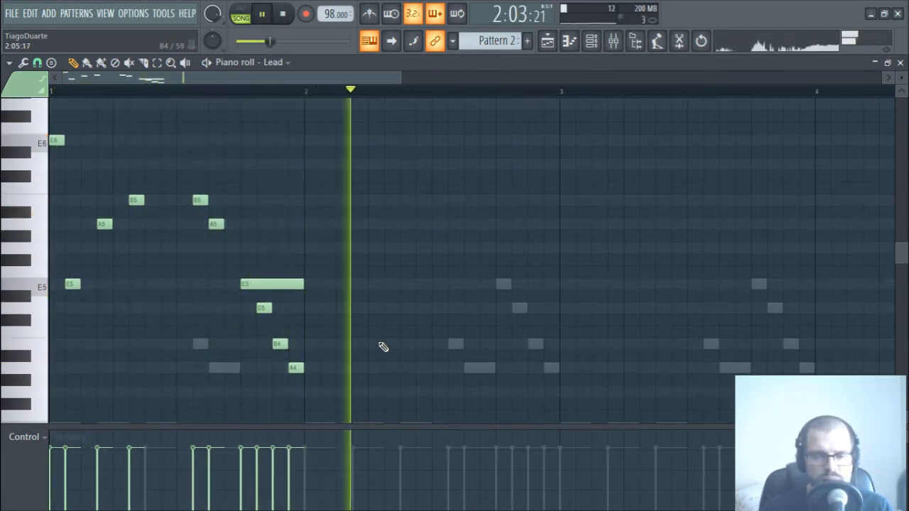
Duplicate the bar 1 Lead phrase into bars 2 and 3, and close the piano roll.
key(space)
drag(368, 384, 565, 142)
drag(622, 201, 264, 189)
ctrl+click(574, 234)
drag(542, 231, 441, 280)
click(900, 64)
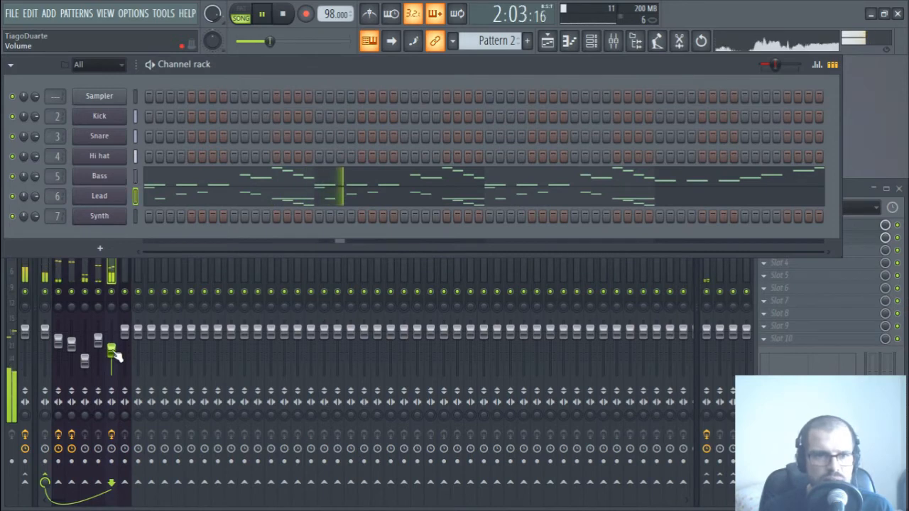
Lower the Lead mixer track's fader slightly and review the Lead channel's miscellaneous settings.
drag(111, 349, 112, 355)
click(287, 65)
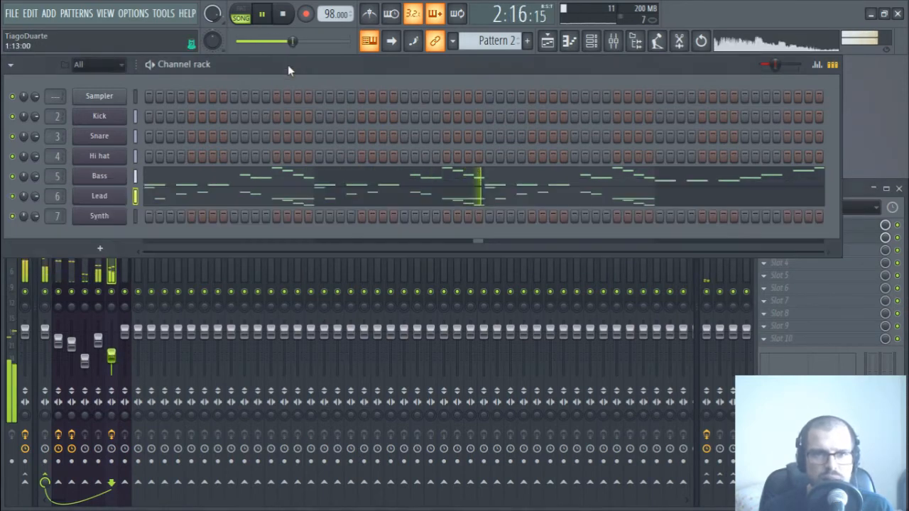
click(114, 196)
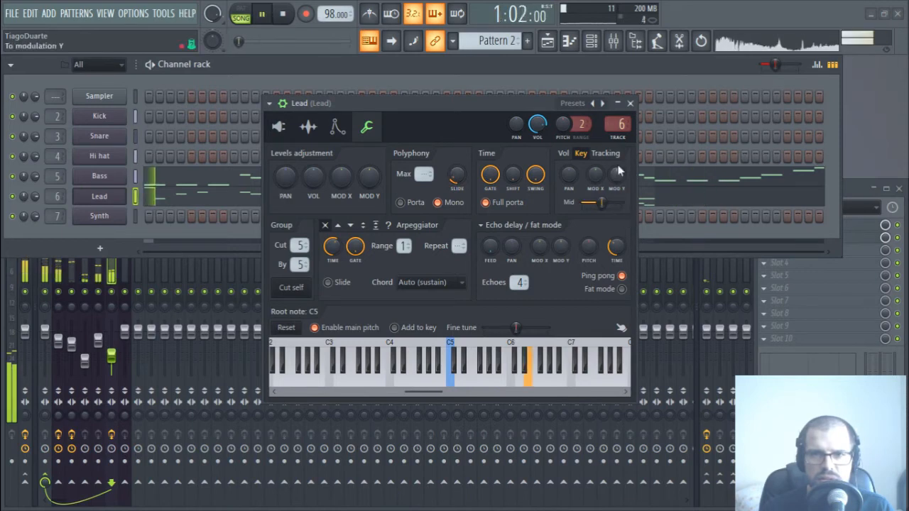
click(630, 103)
Reopen the Lead piano roll and place two-step G4 notes on steps 1, 4 and 7 of bar 4.
click(332, 199)
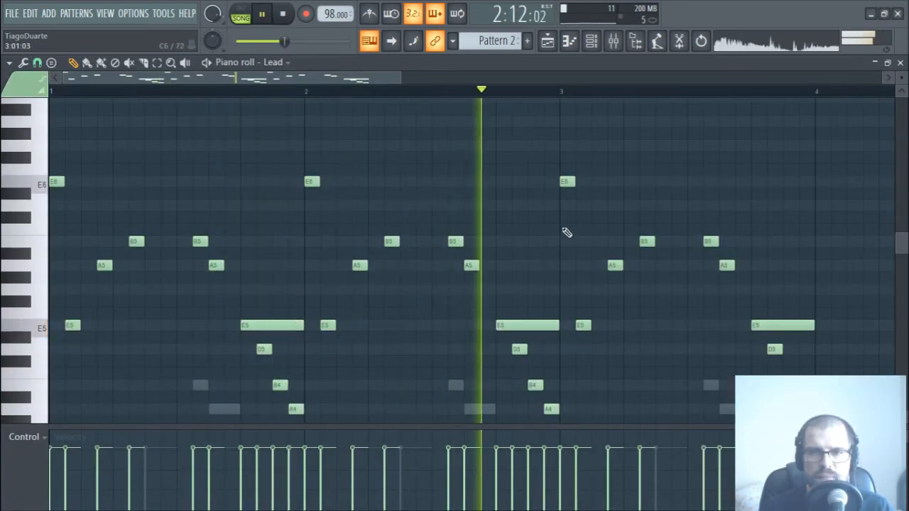
drag(456, 285, 79, 238)
click(443, 386)
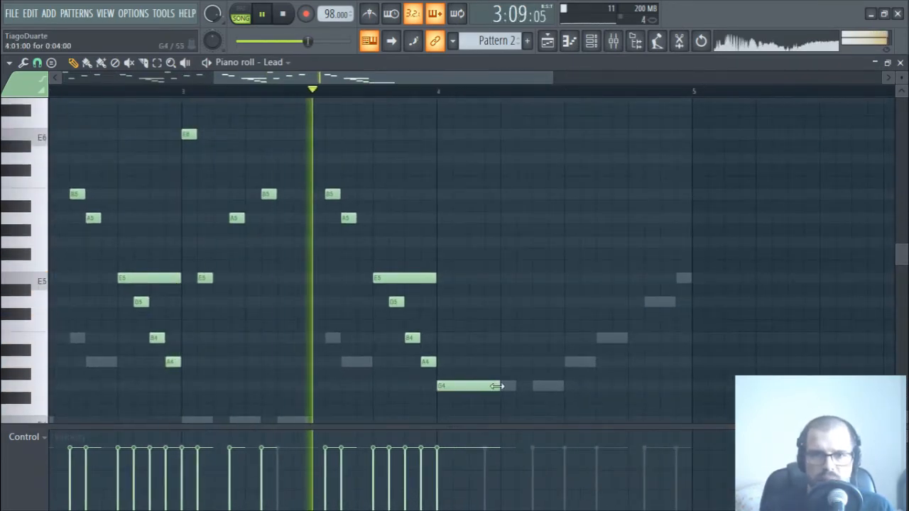
click(488, 386)
click(536, 386)
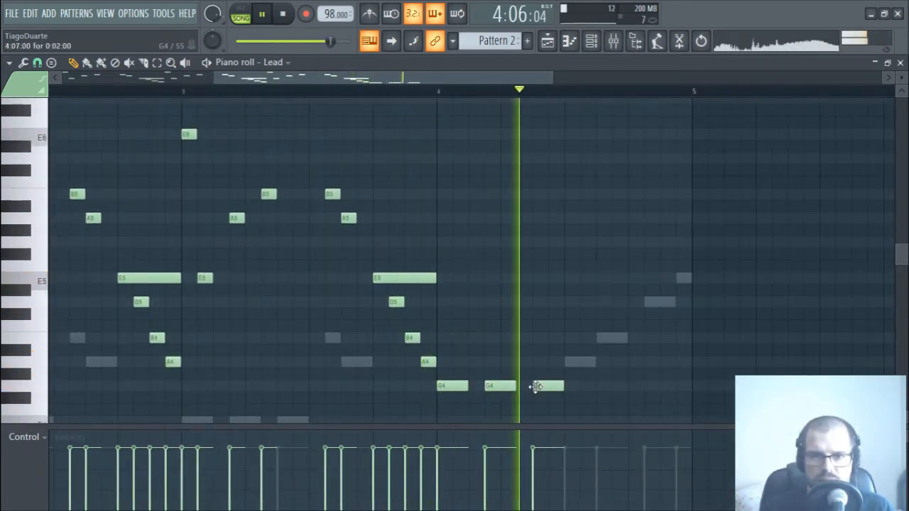
Complete bar 4 with rising notes A4, B4, D5 and E5 on steps 9, 11, 14 and 16, following the bass line.
click(569, 363)
click(600, 349)
drag(591, 347, 590, 338)
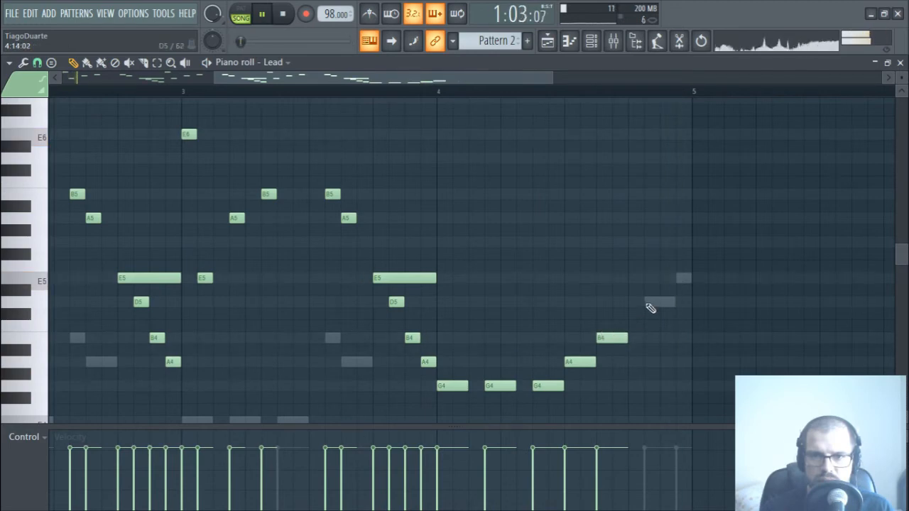
click(649, 302)
click(682, 278)
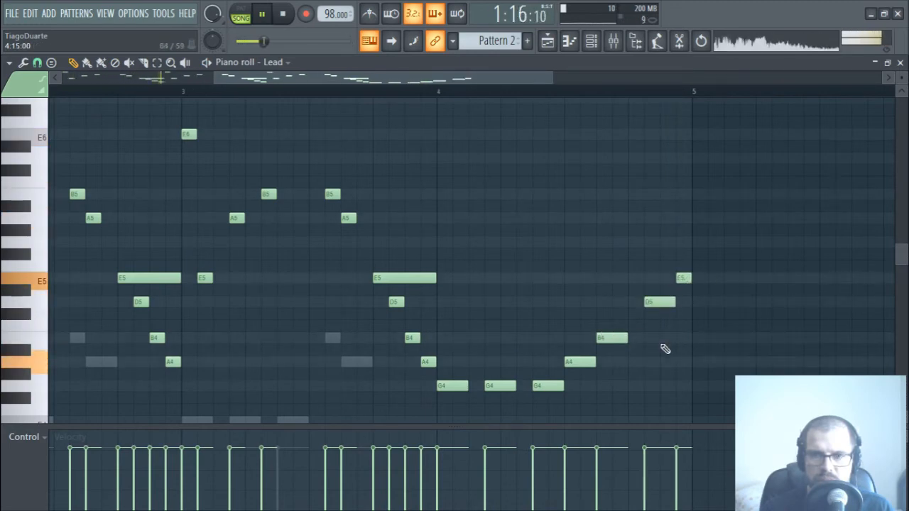
Transpose all bar 4 Lead notes up one octave, and lower the Lead mixer track's fader further.
drag(724, 238, 478, 392)
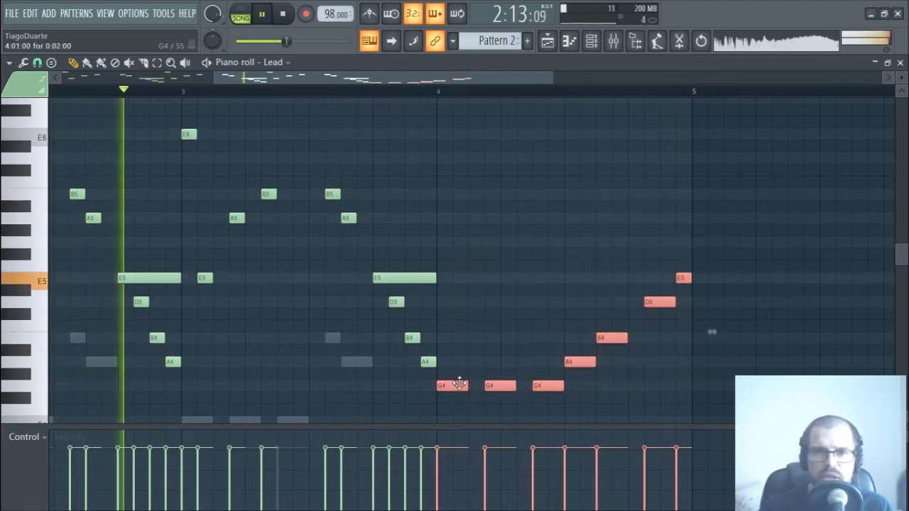
key(ctrl+Up)
click(630, 372)
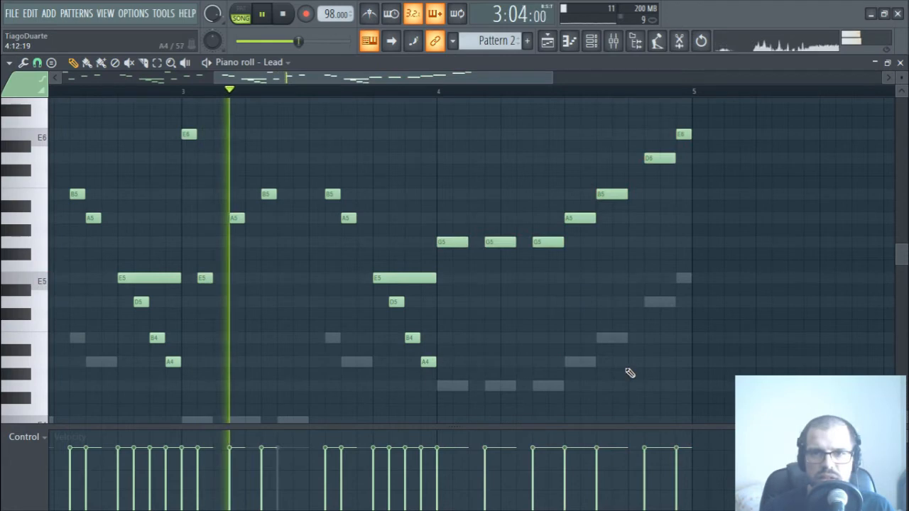
click(900, 63)
click(110, 359)
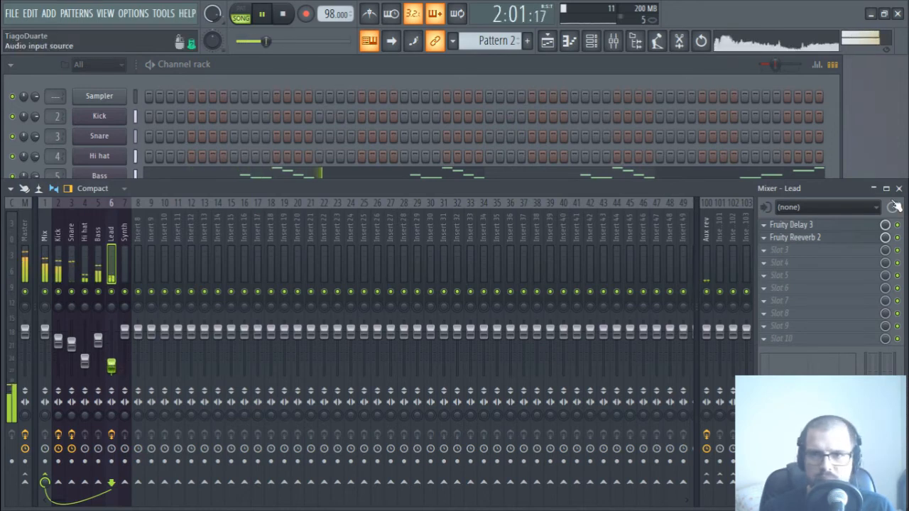
Load the Stereoized preset in the Lead track's Fruity Delay 3 and lower its input wet level to about 27%.
click(796, 226)
right_click(605, 184)
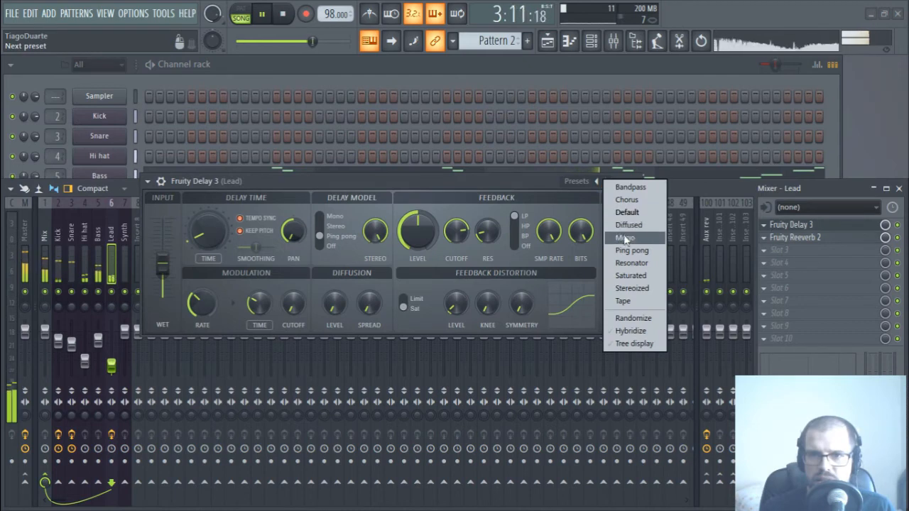
click(633, 289)
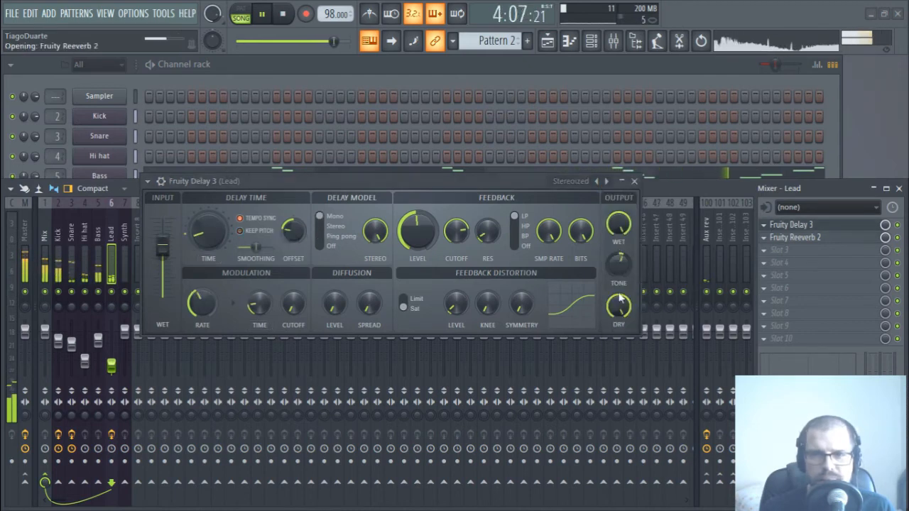
drag(163, 221, 163, 257)
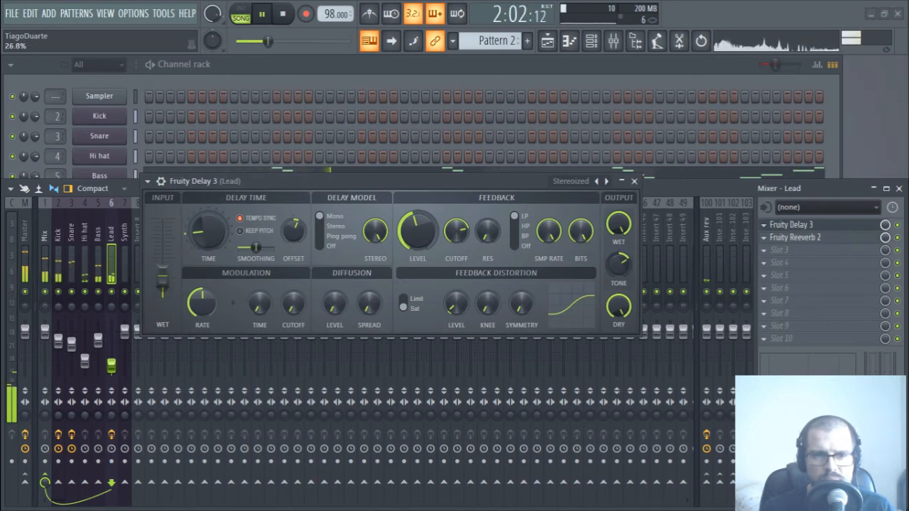
click(634, 181)
Open the Lead channel's 3x Osc, set oscillator 1 to a sine wave and centre its detune.
click(292, 98)
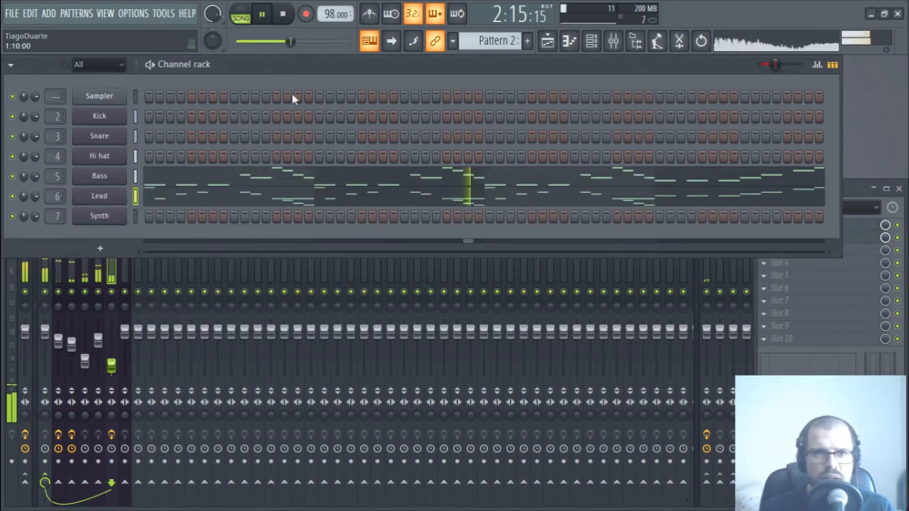
click(114, 198)
click(279, 129)
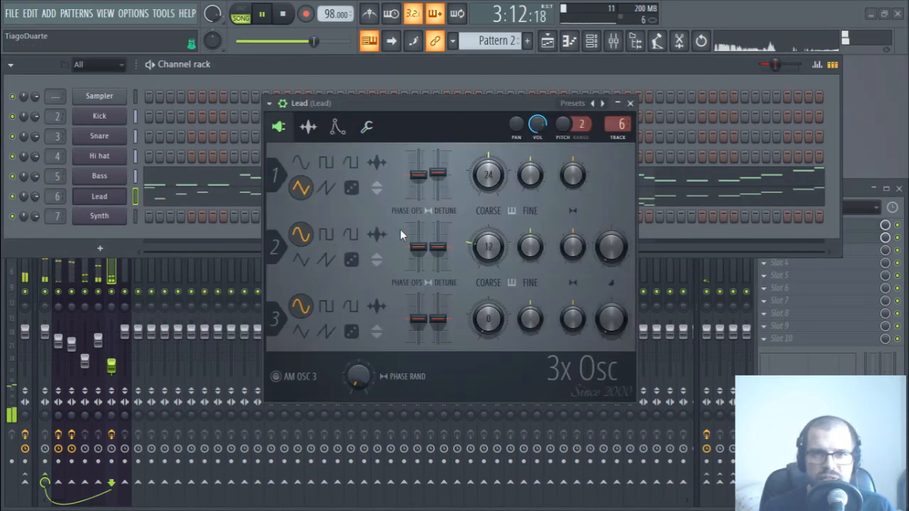
click(333, 173)
click(311, 171)
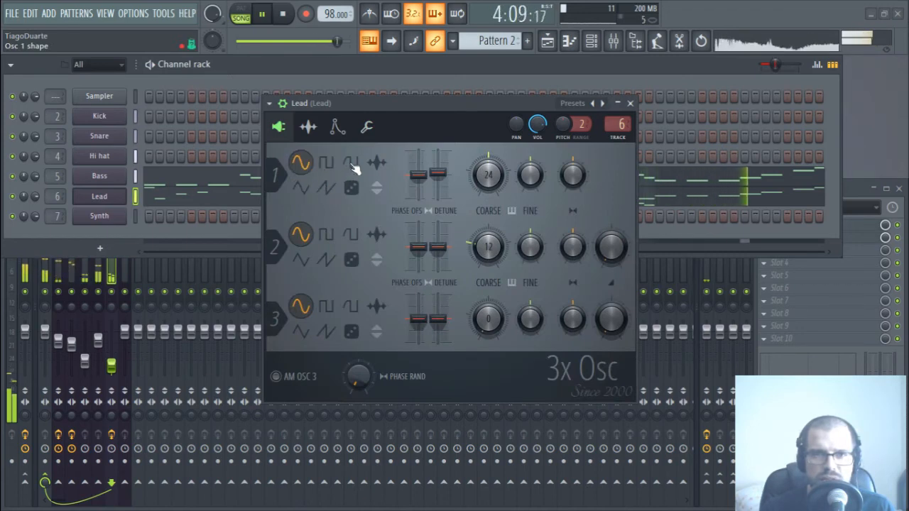
Give oscillator 2 the rounded waveform, coarse pitch 24 semitones and a detune of about +13 cents.
click(353, 238)
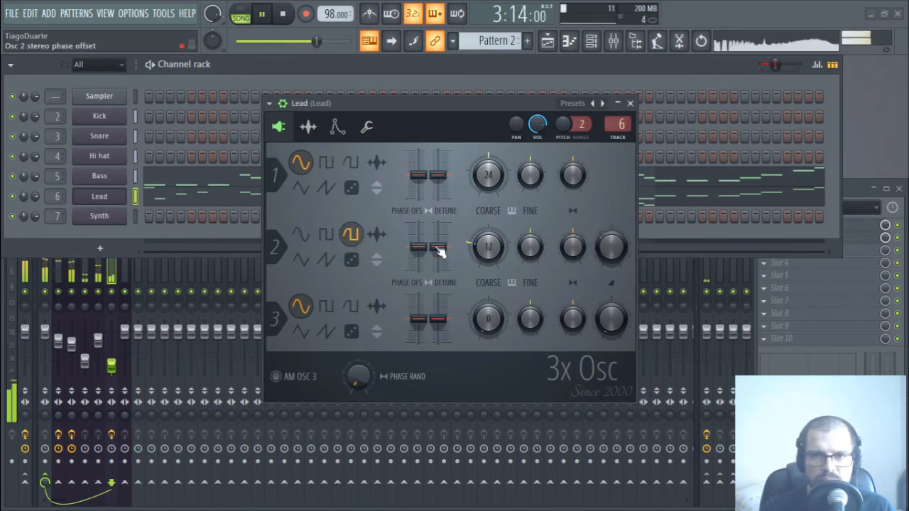
drag(487, 247, 487, 234)
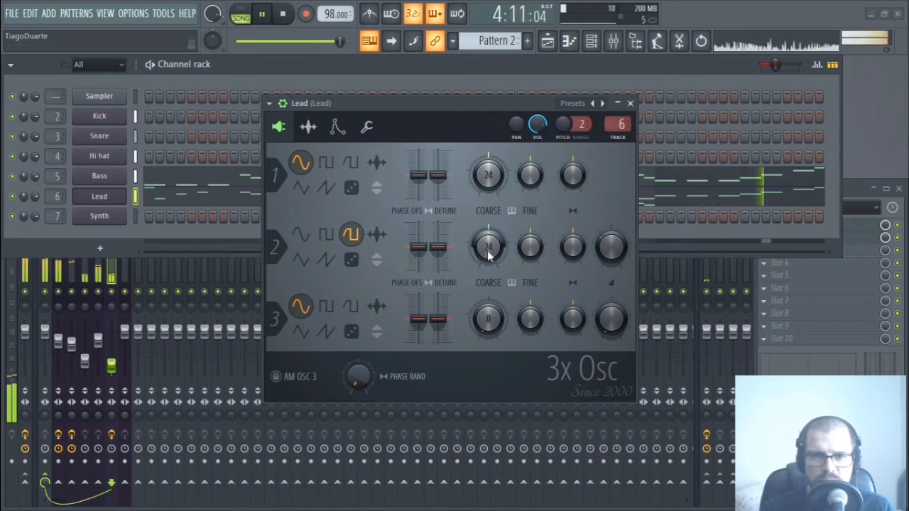
drag(438, 247, 444, 247)
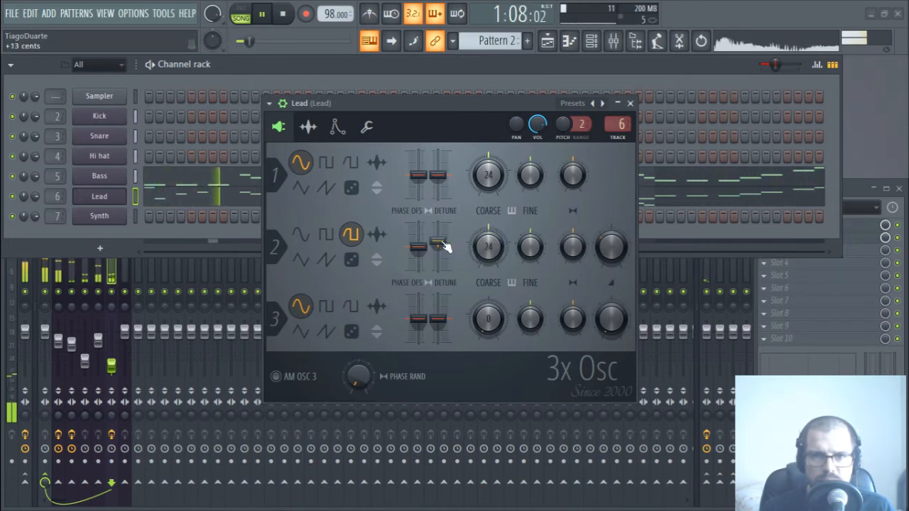
Try noise, rounded and saw waveforms on oscillator 3 and raise its coarse pitch to 32 semitones.
click(351, 331)
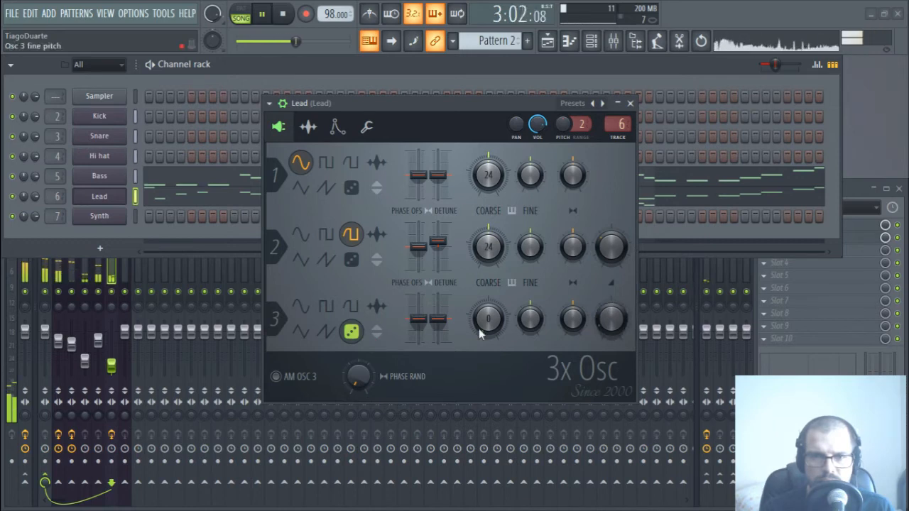
click(351, 306)
click(326, 331)
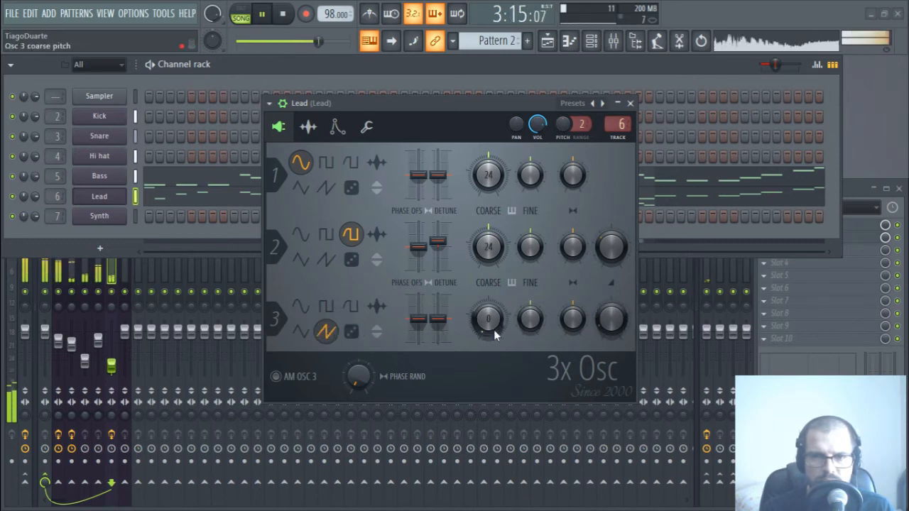
drag(494, 330, 493, 302)
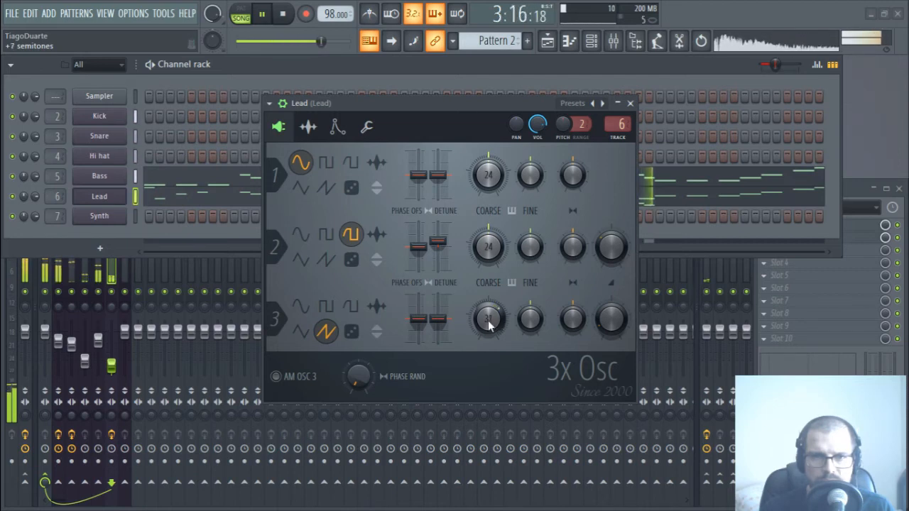
scroll(488, 319, up, 1)
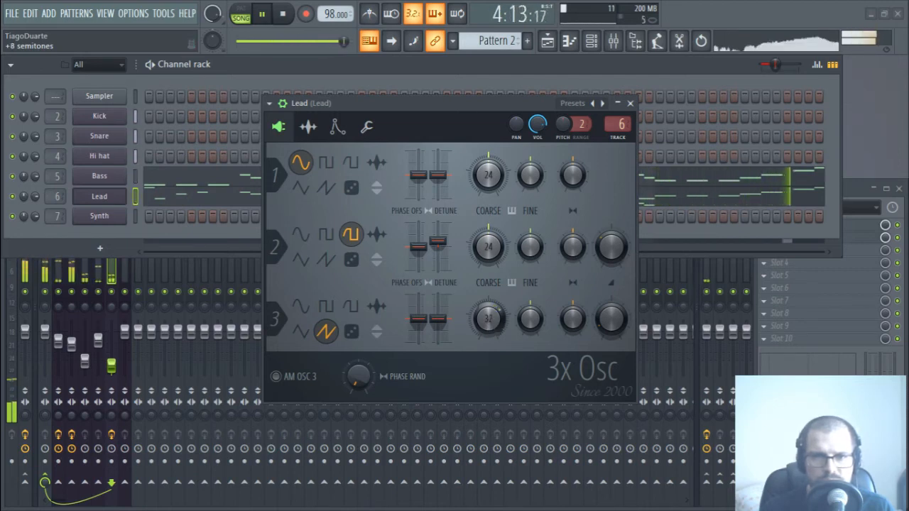
Set oscillator 3 to a triangle wave with coarse pitch 36 semitones and a detune below centre, and close the synth.
click(328, 309)
click(351, 309)
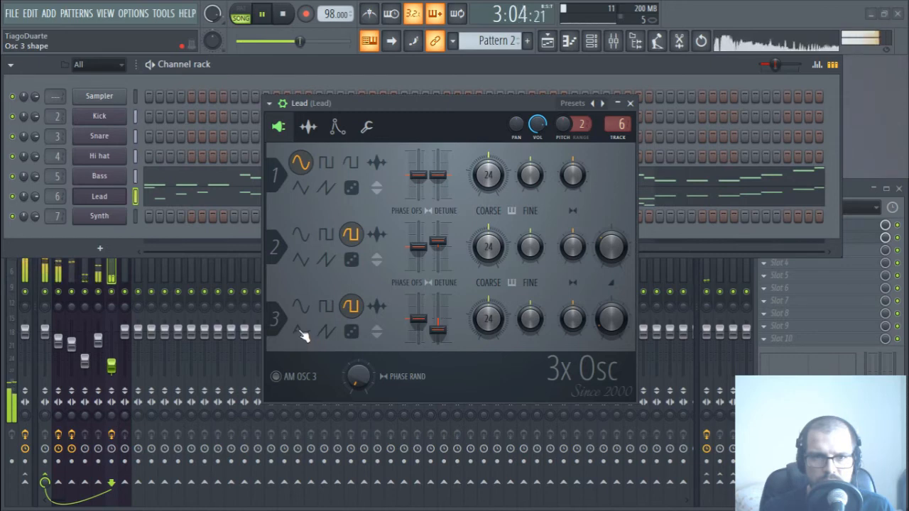
click(300, 333)
drag(599, 329, 599, 354)
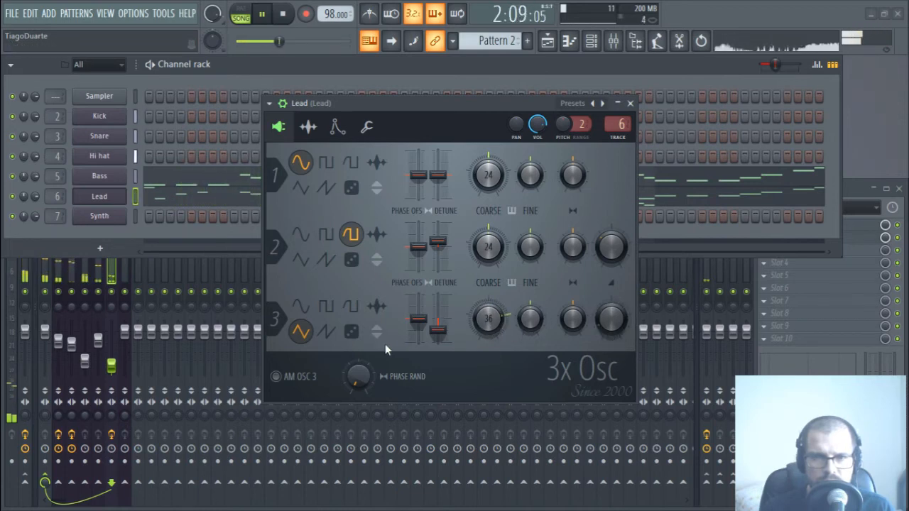
click(630, 104)
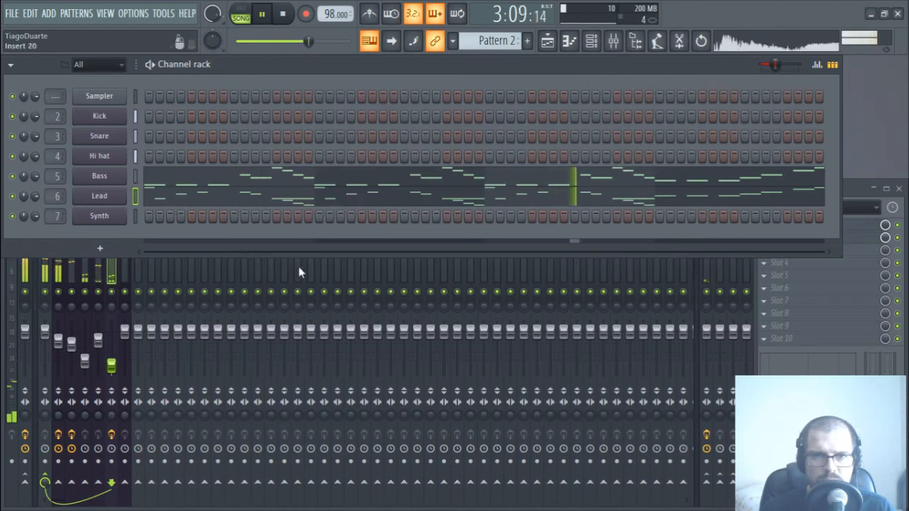
Pan the Lead mixer track slightly to the right and fine-tune its fader level.
click(125, 368)
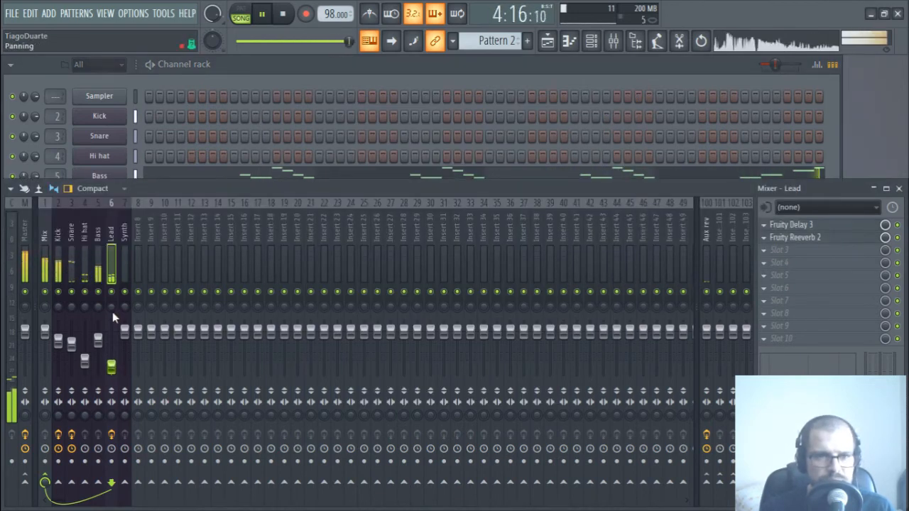
drag(112, 313, 112, 305)
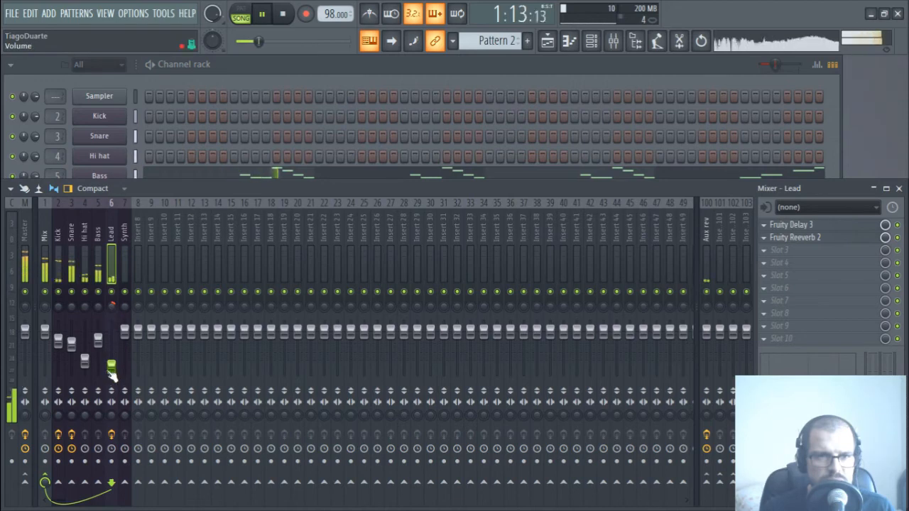
click(311, 74)
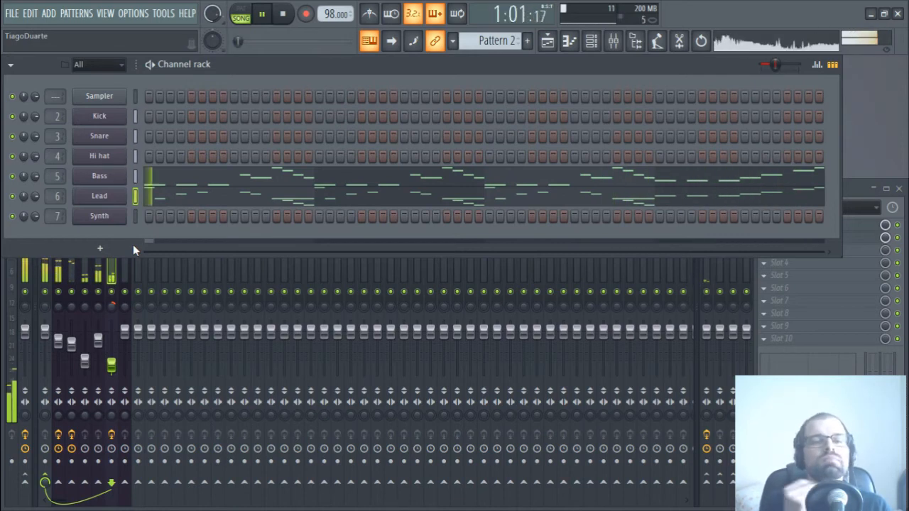
Reopen the Lead synth, check its panning LFO and set its polyphony to monophonic mode.
click(107, 201)
click(338, 126)
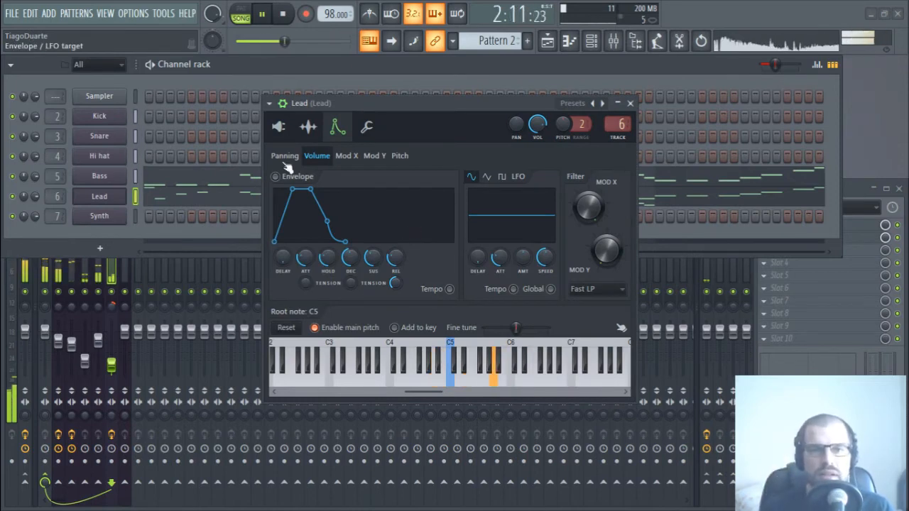
click(284, 156)
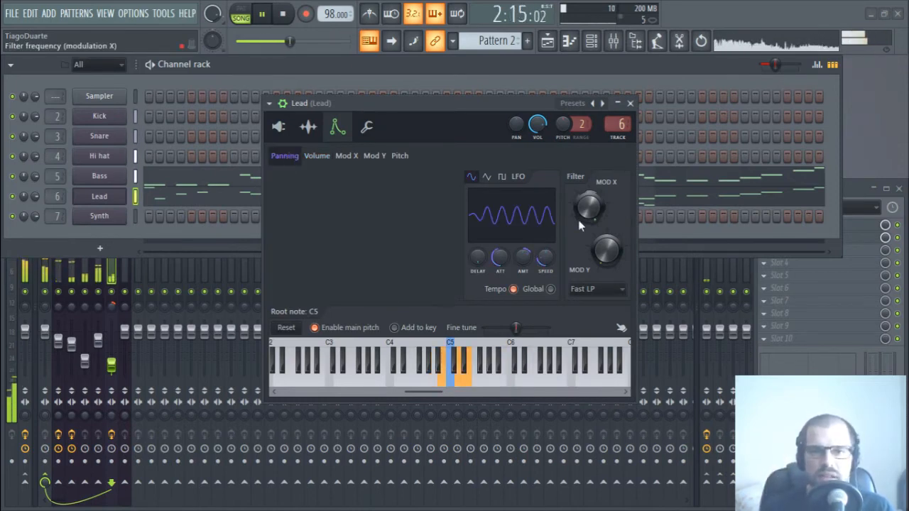
click(366, 126)
click(416, 206)
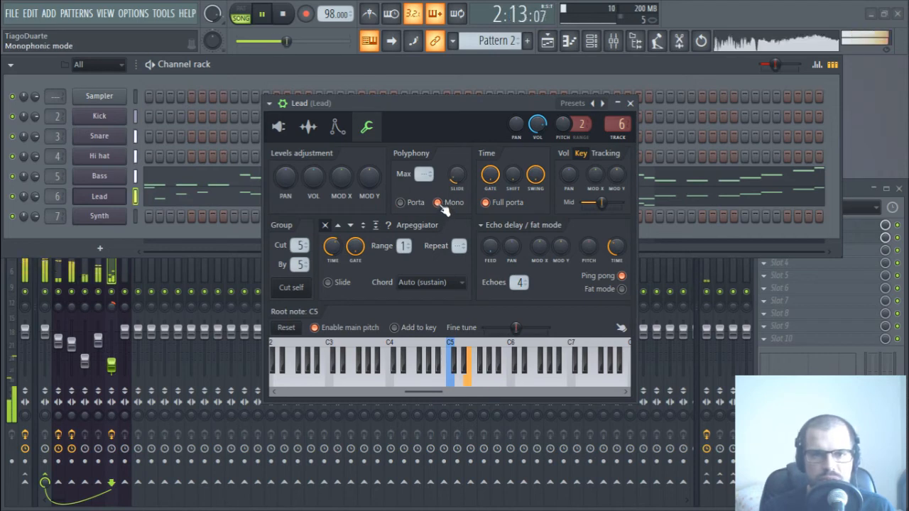
click(308, 126)
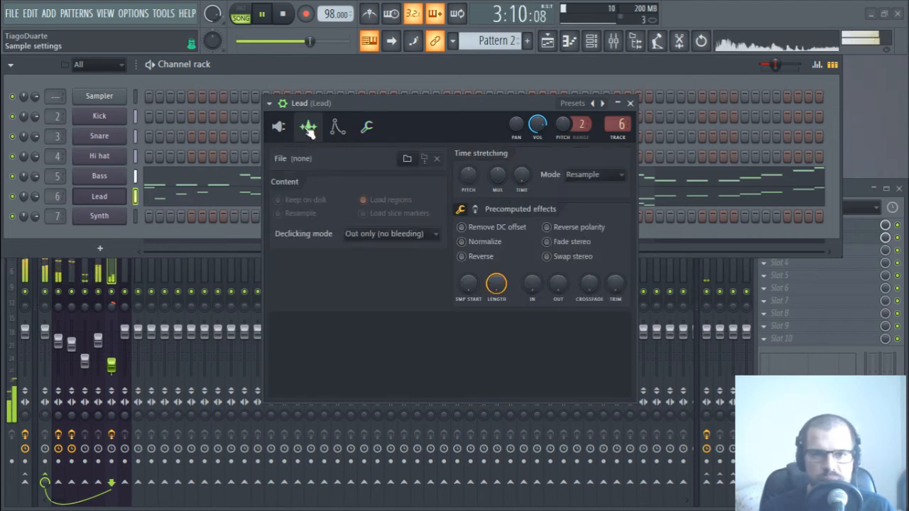
Enable the Lead's volume envelope with a shorter attack and switch its timing to tempo-based.
click(335, 130)
click(317, 156)
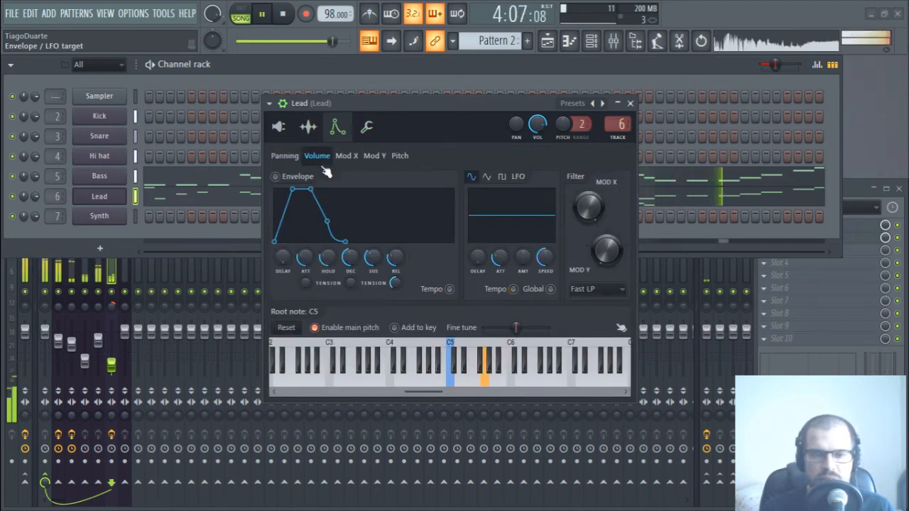
drag(292, 190, 274, 190)
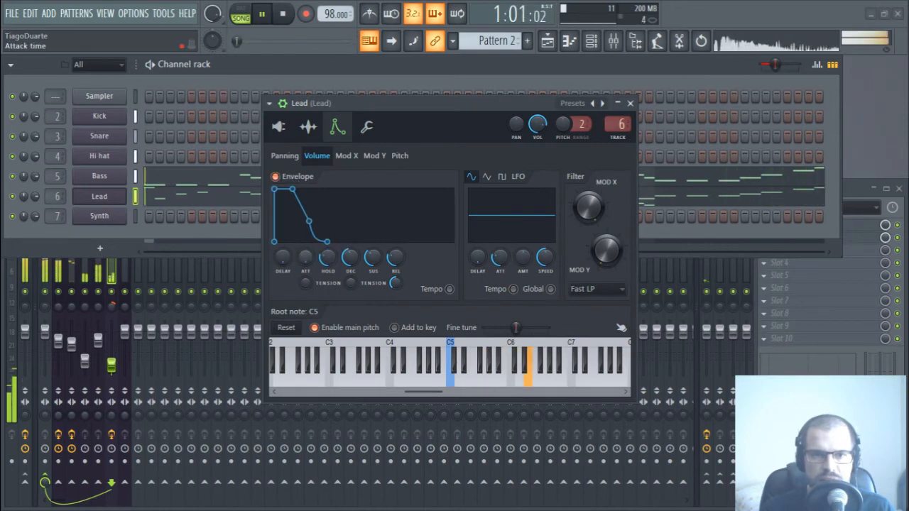
right_click(327, 285)
click(452, 292)
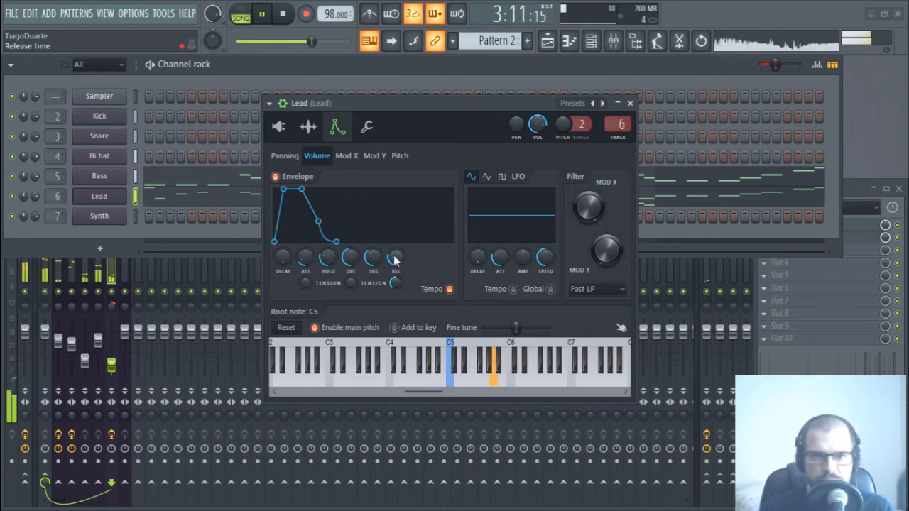
Reduce the volume envelope's hold, sustain and release to minimum and shorten its decay.
drag(328, 261, 328, 284)
drag(372, 258, 373, 284)
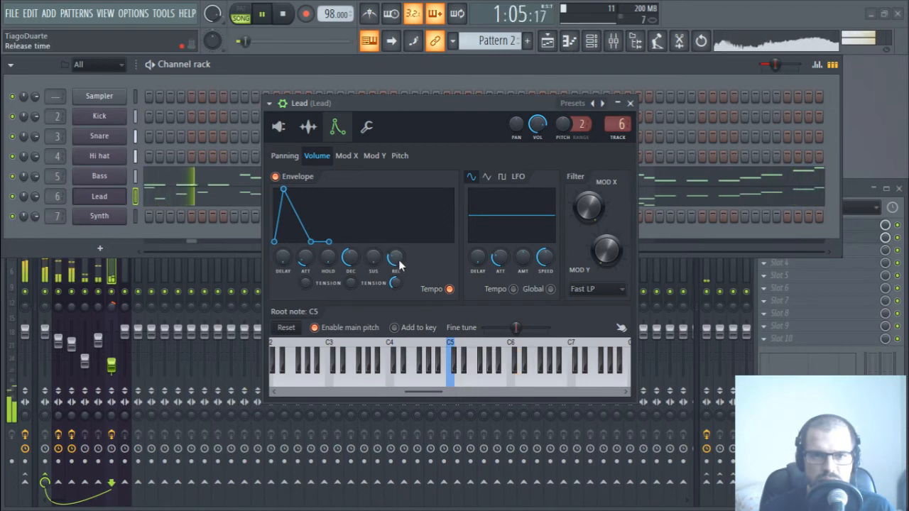
drag(399, 265, 399, 291)
drag(350, 259, 351, 293)
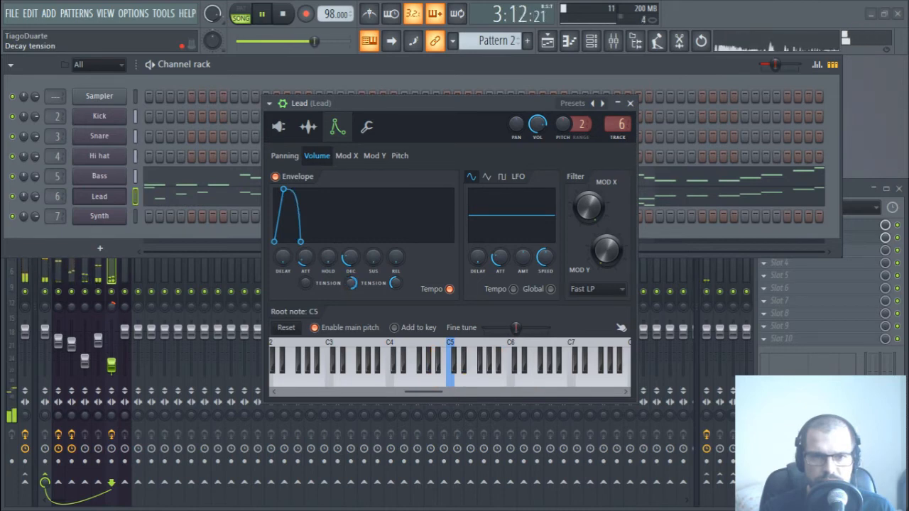
Remove the envelope's attack, adjust decay time and tension for a steep plucked curve, and close the synth.
drag(351, 283, 351, 309)
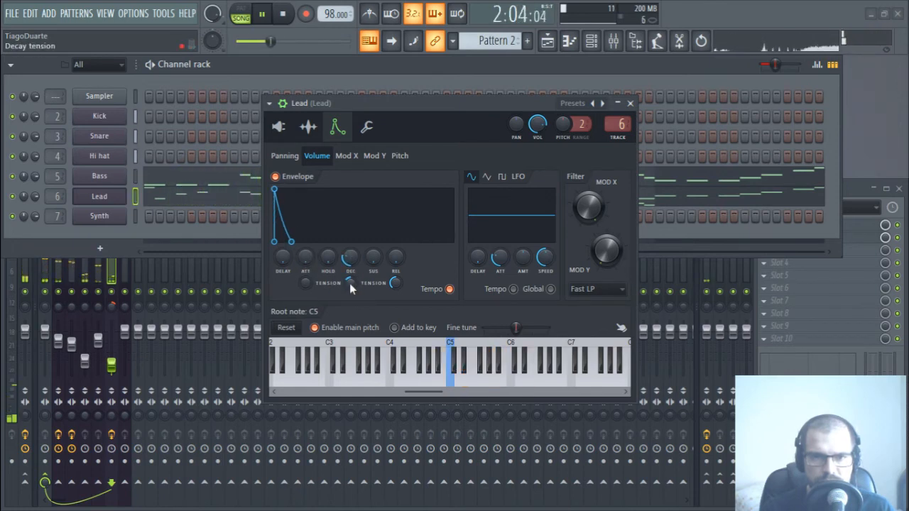
drag(351, 259, 351, 252)
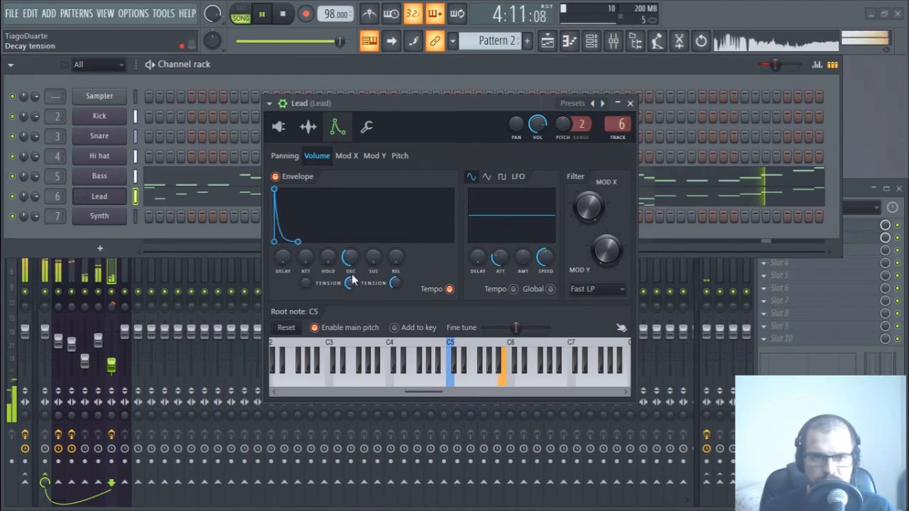
click(630, 103)
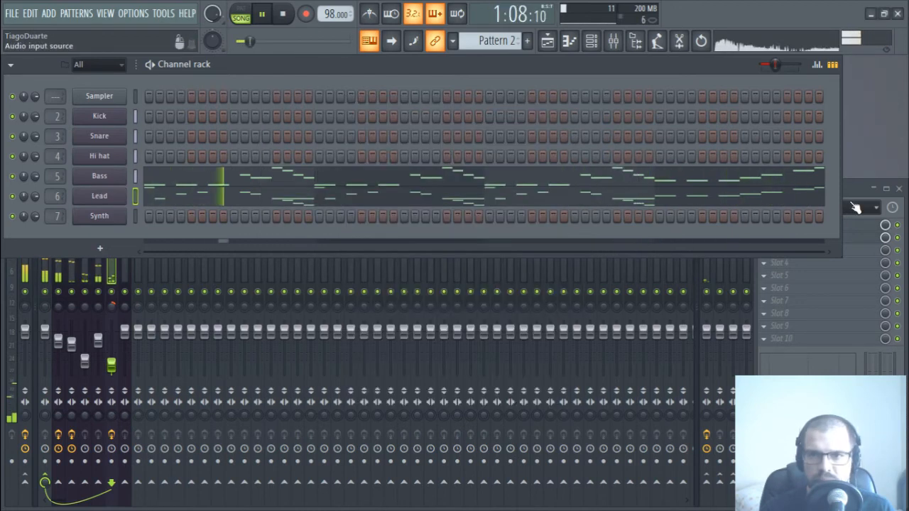
Raise the Lead mixer track's fader slightly and return to the channel rack.
click(851, 205)
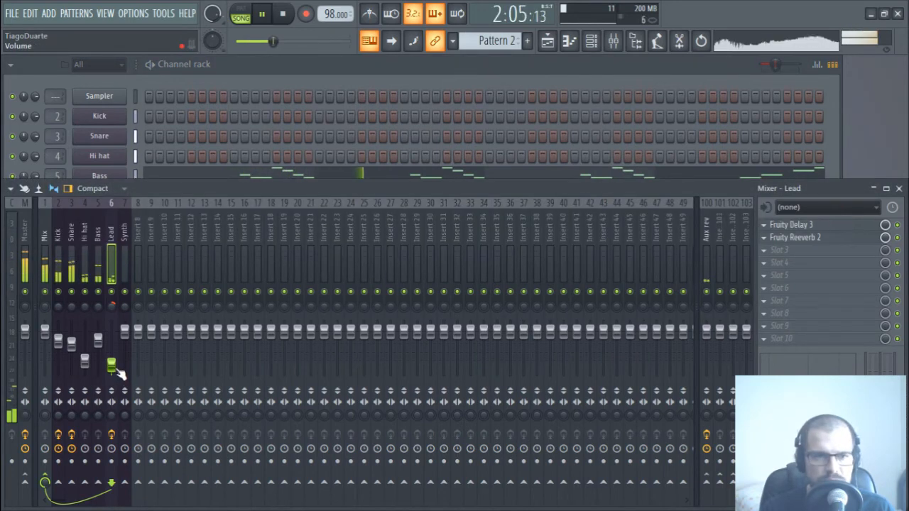
click(326, 76)
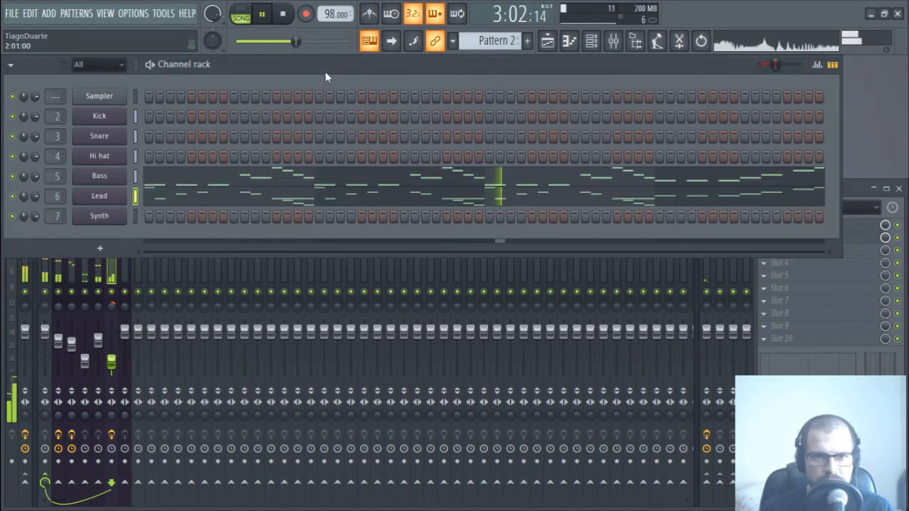
Transpose all Lead notes down one octave and shorten the long E4 notes on step 13 of bars 1 to 3 to one step.
click(321, 201)
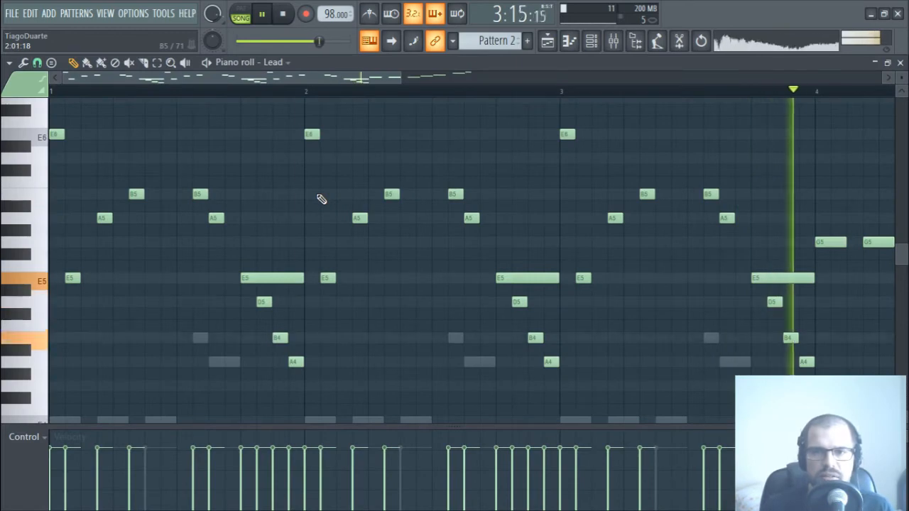
scroll(270, 263, down, 5)
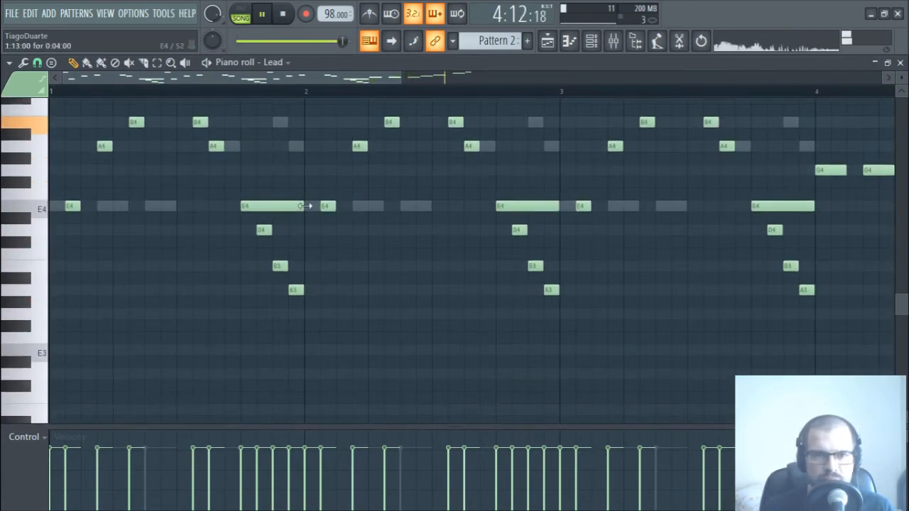
drag(558, 206, 510, 206)
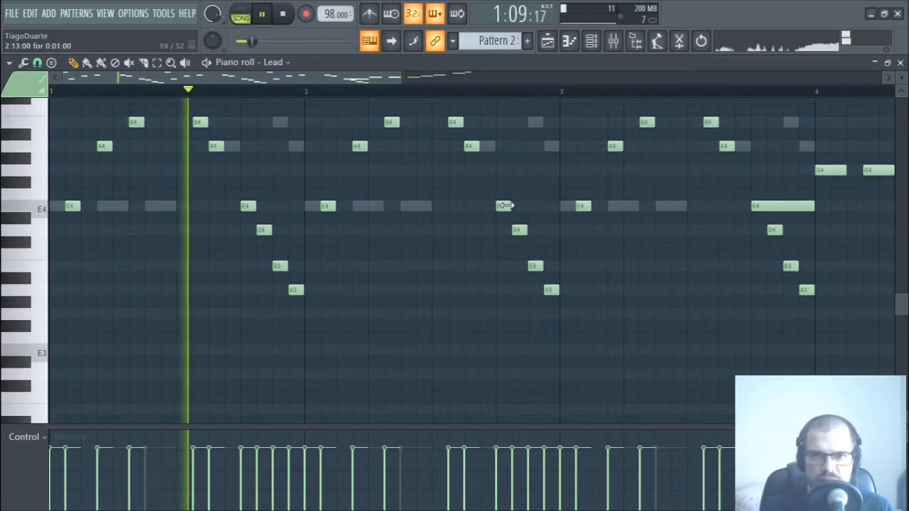
drag(809, 205, 765, 205)
scroll(388, 300, up, 3)
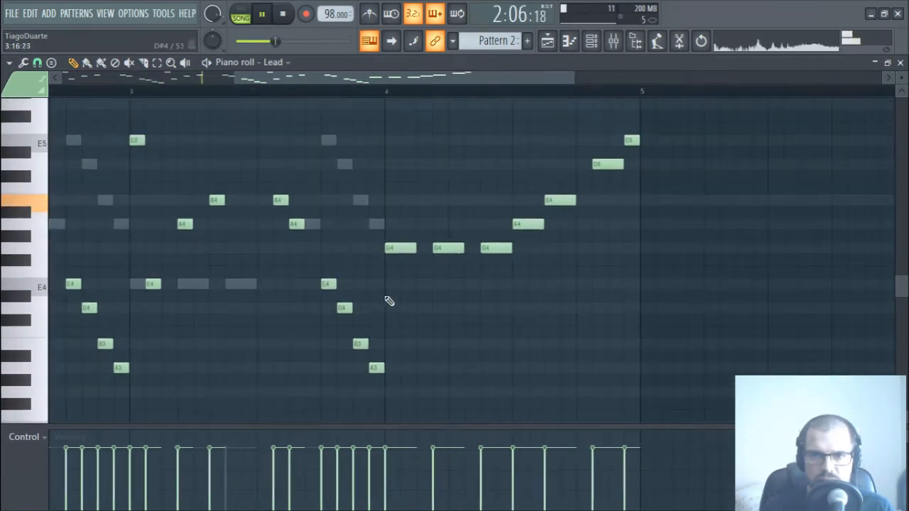
scroll(505, 260, down, 2)
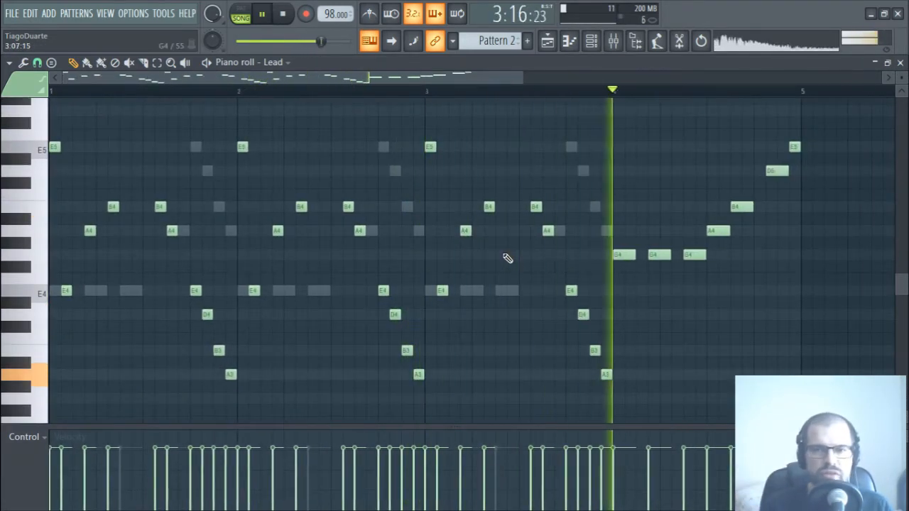
Transpose all Lead notes up one octave and close the piano roll.
key(ctrl+x)
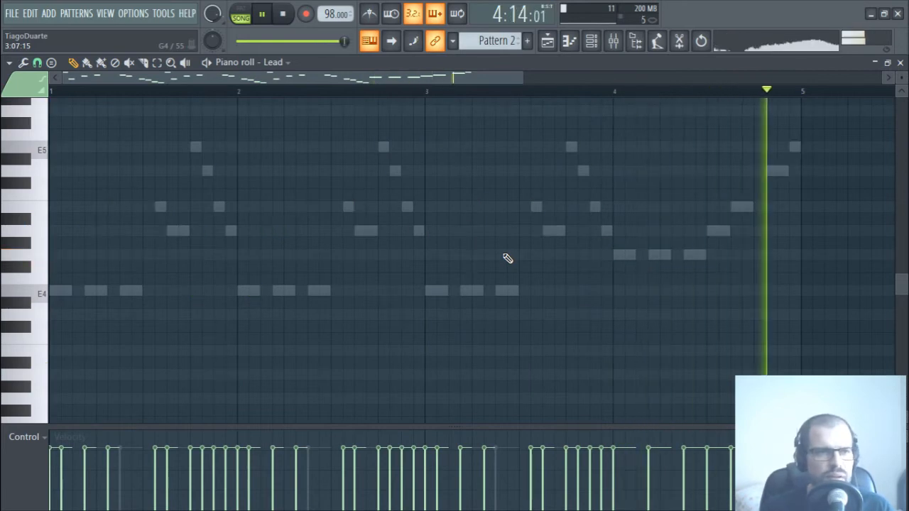
key(ctrl+Down)
key(Escape)
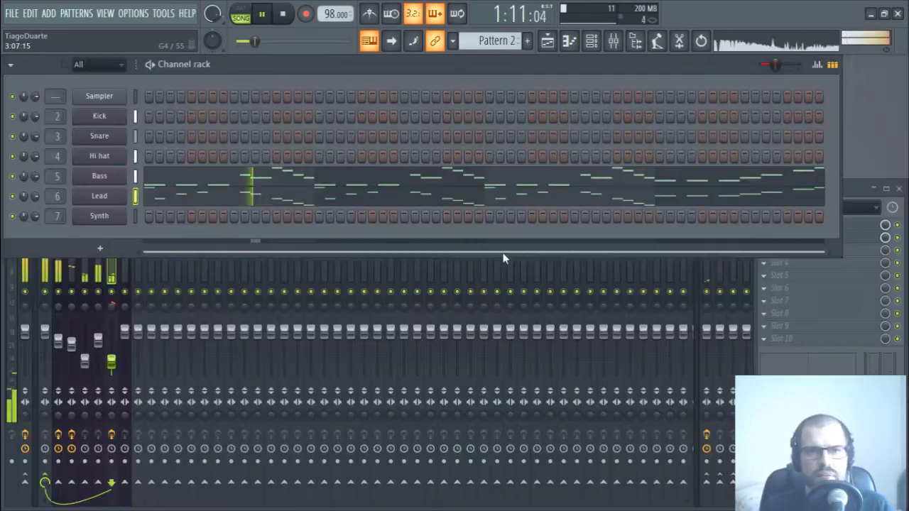
Review the Lead channel's volume envelope and miscellaneous settings and close its window.
click(852, 190)
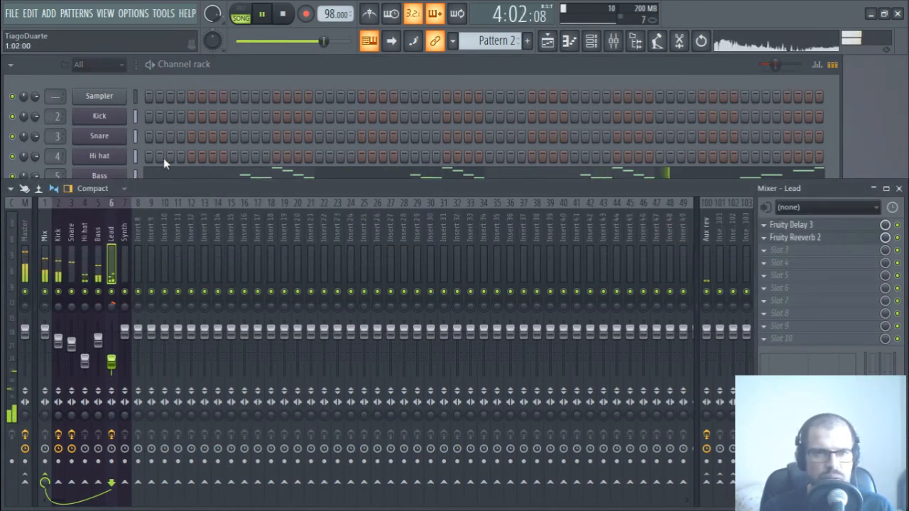
click(315, 76)
click(106, 197)
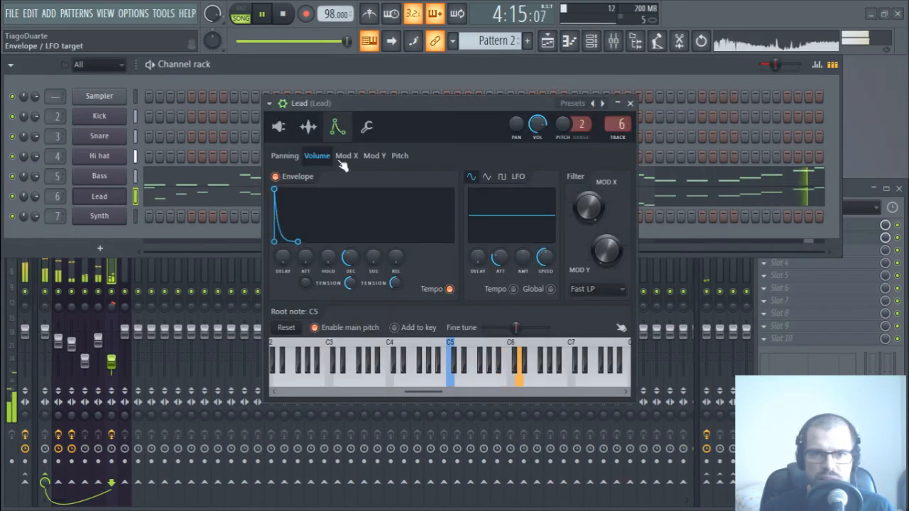
click(366, 126)
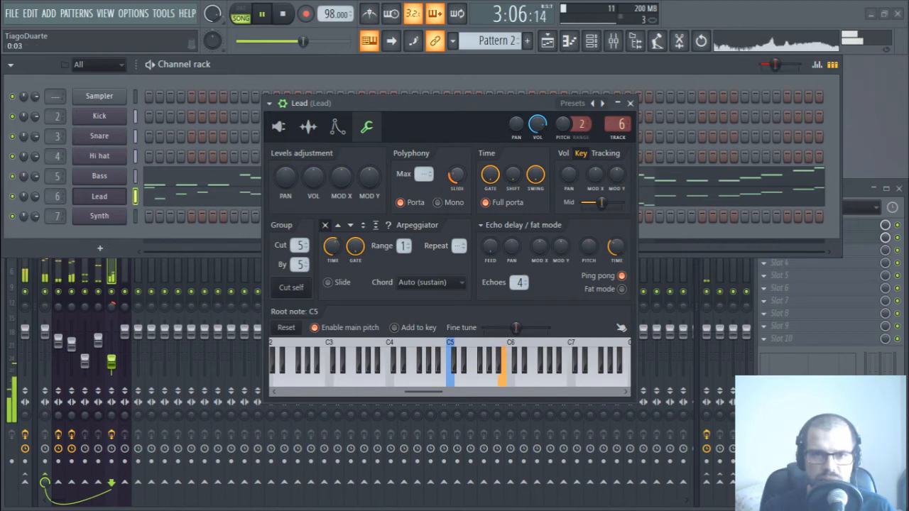
click(630, 104)
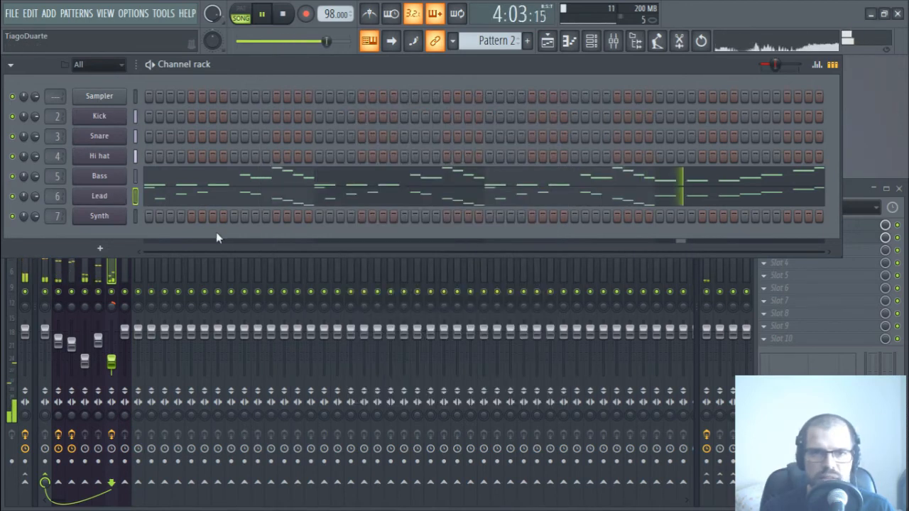
Invert oscillator 1 of the Synth, try a custom sample shape on it without loading a file, and keep the sine wave.
click(101, 218)
drag(518, 206, 383, 132)
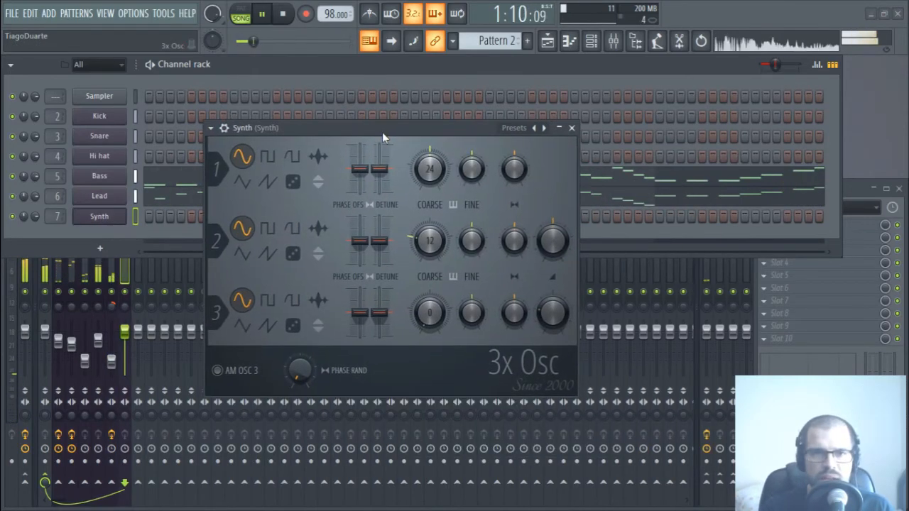
click(318, 158)
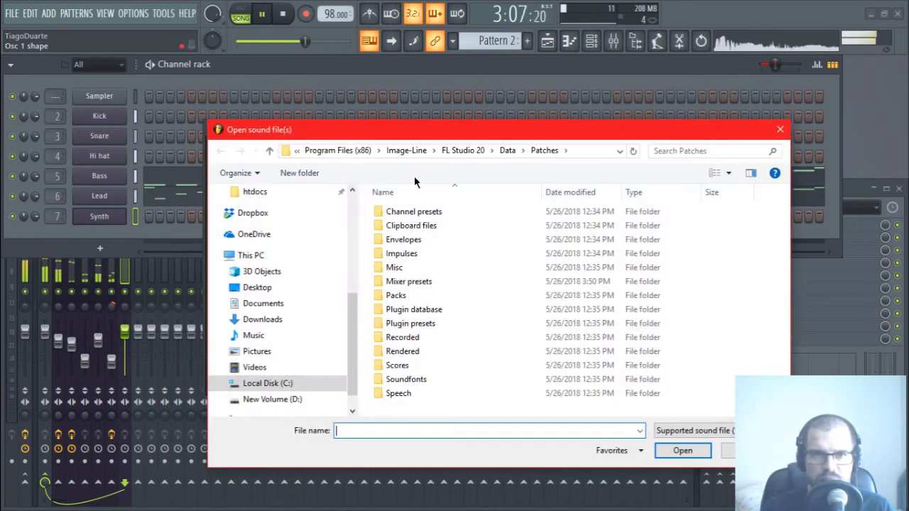
click(778, 131)
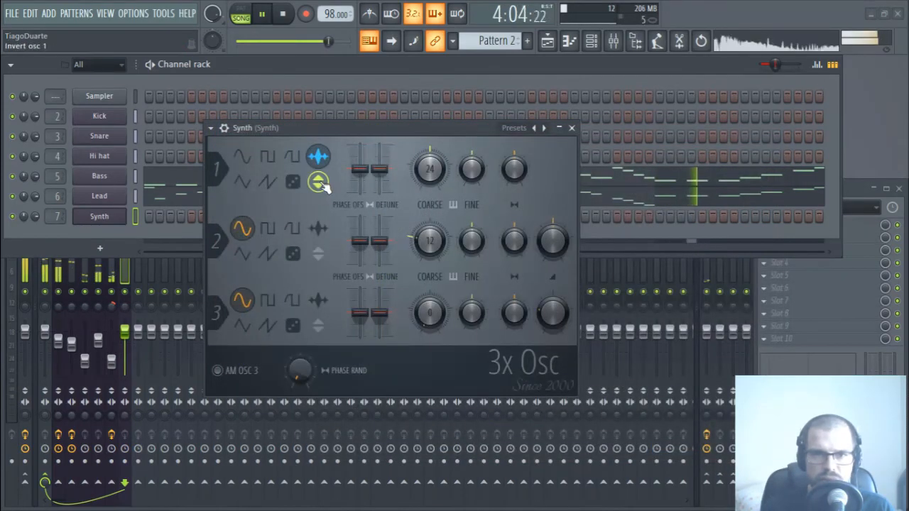
click(319, 156)
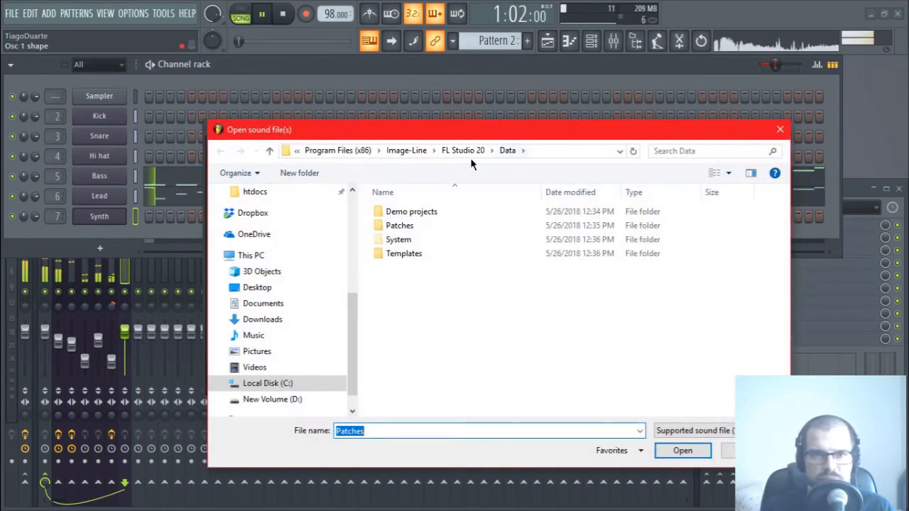
click(781, 130)
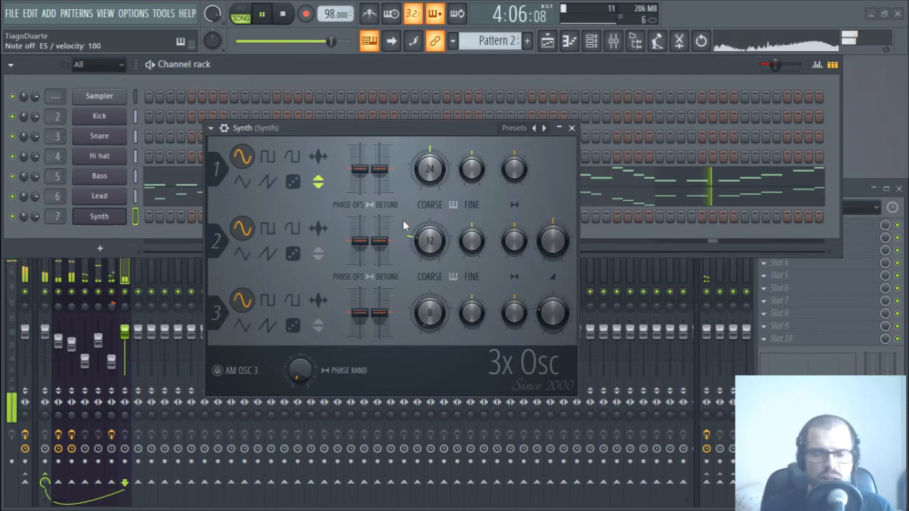
click(572, 128)
key(space)
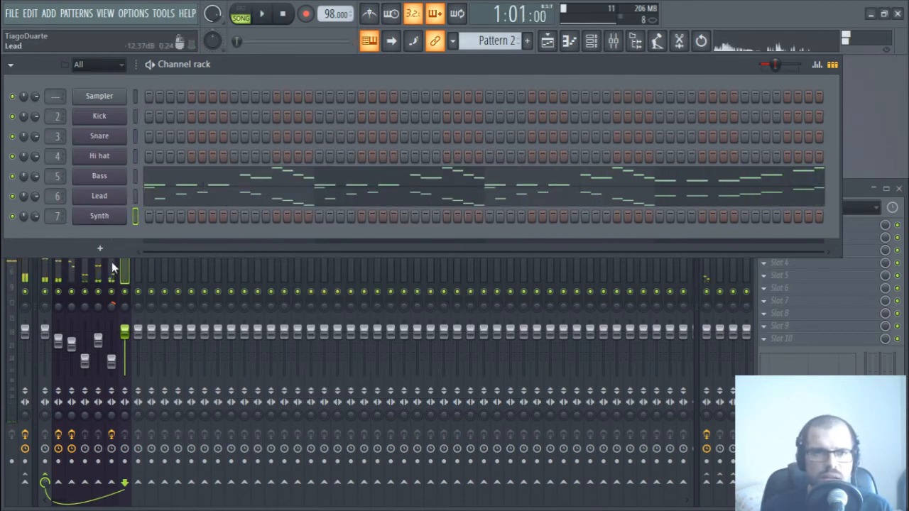
Audition the Synth's 3x Osc sound with test notes and look over its empty piano roll.
right_click(117, 216)
click(146, 215)
scroll(205, 306, up, 4)
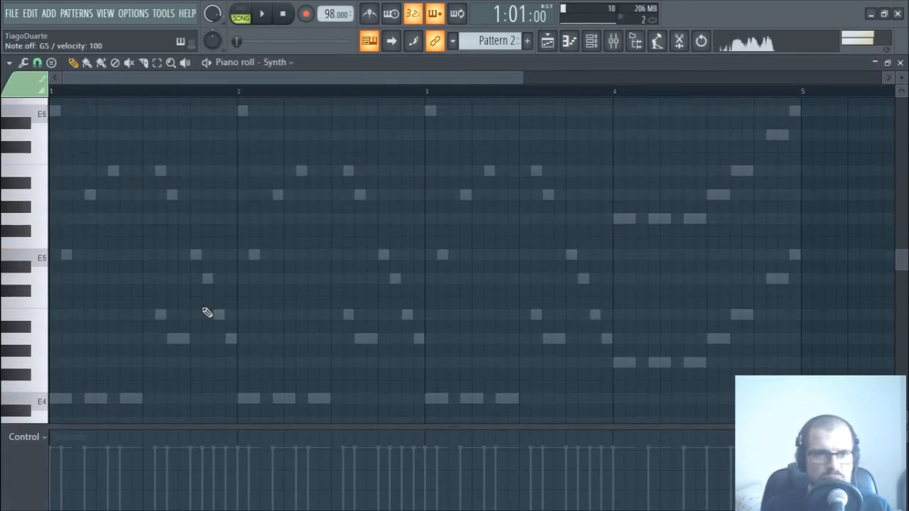
click(900, 63)
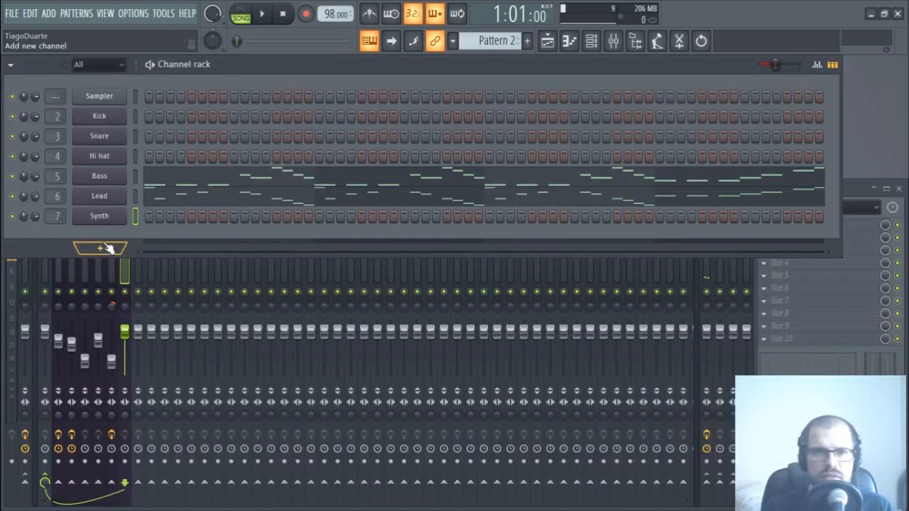
click(100, 216)
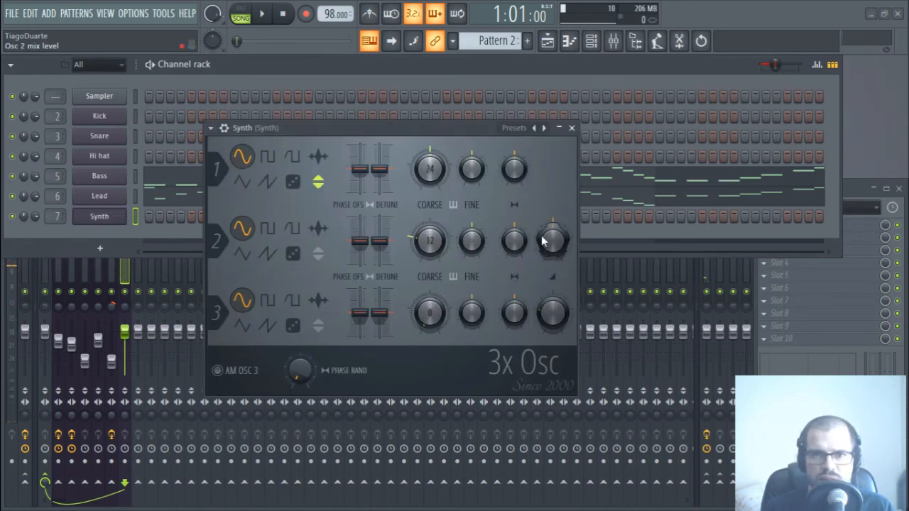
key(m)
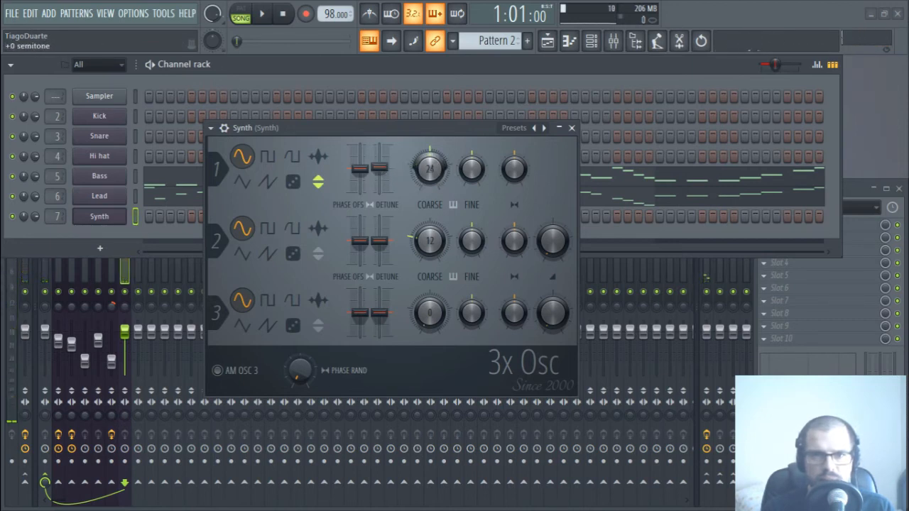
key(m)
click(572, 129)
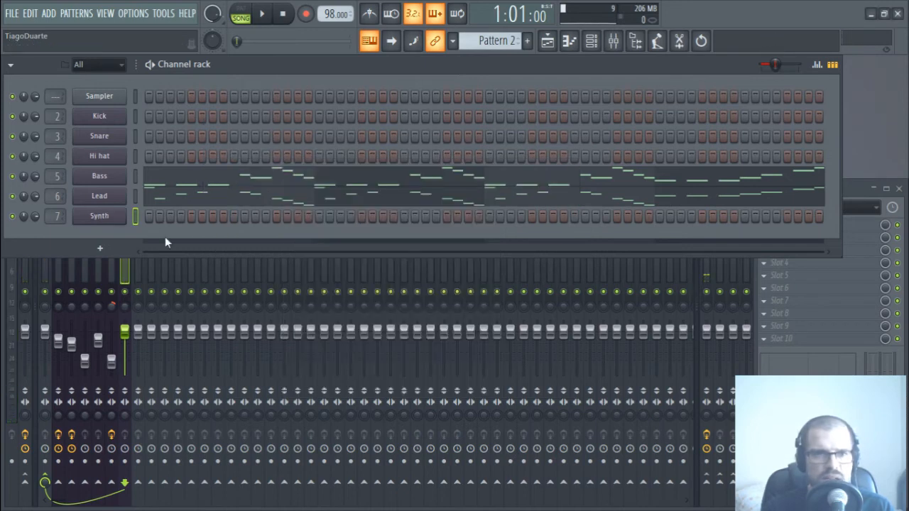
Lower the Synth mixer track's fader to slightly below -12.5 dB and return to the channel rack.
click(122, 343)
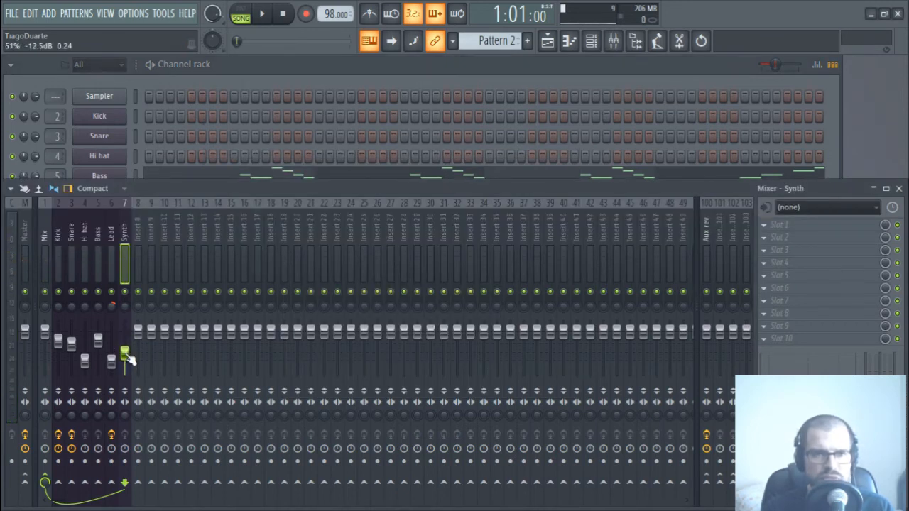
drag(128, 361, 128, 366)
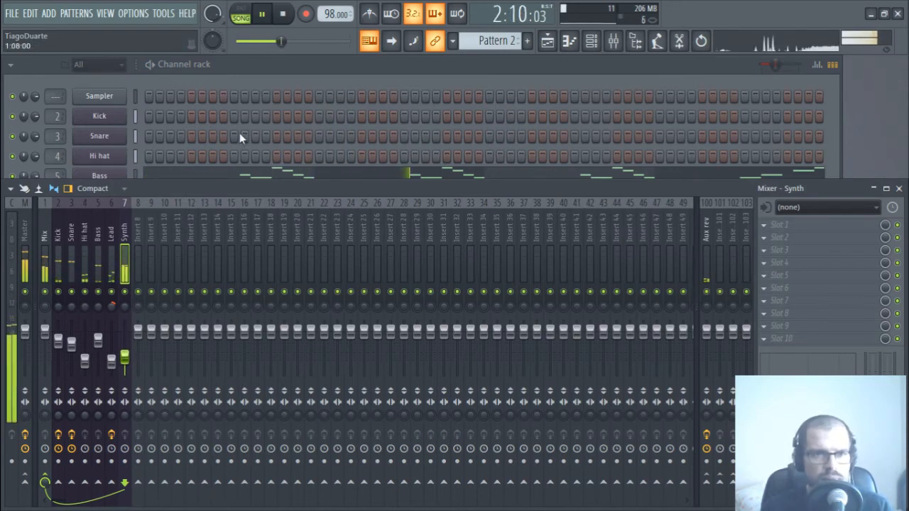
click(315, 72)
Draw a one-bar E minor chord in bar 1 of the Synth's piano roll using E5, G5 and B5.
right_click(127, 210)
click(135, 216)
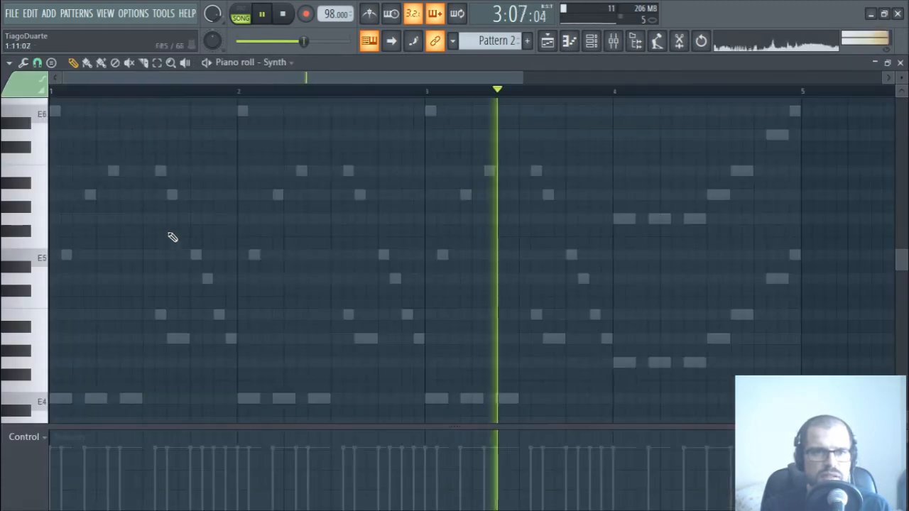
drag(78, 256, 237, 257)
click(57, 219)
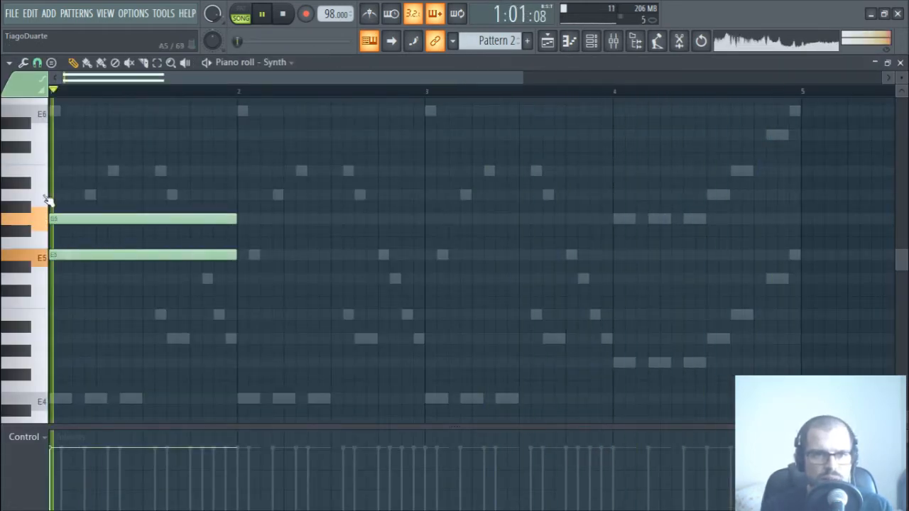
click(65, 171)
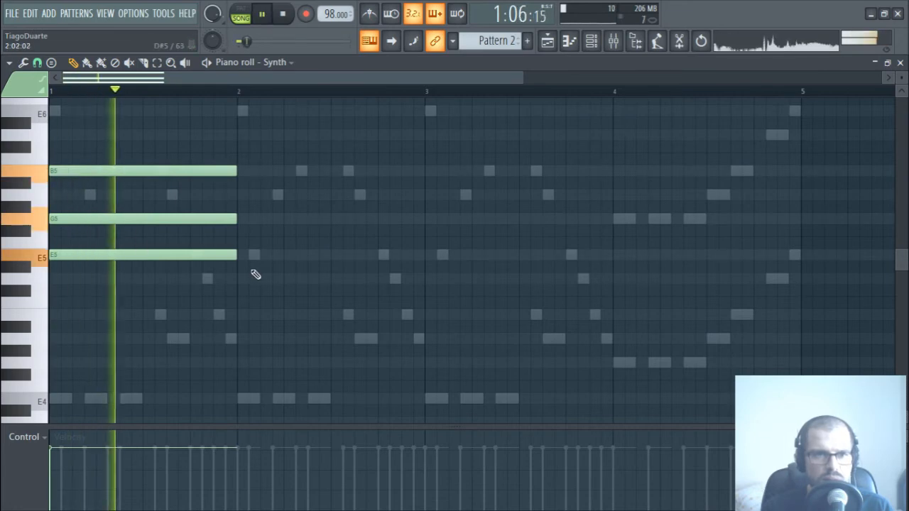
key(space)
drag(250, 268, 204, 229)
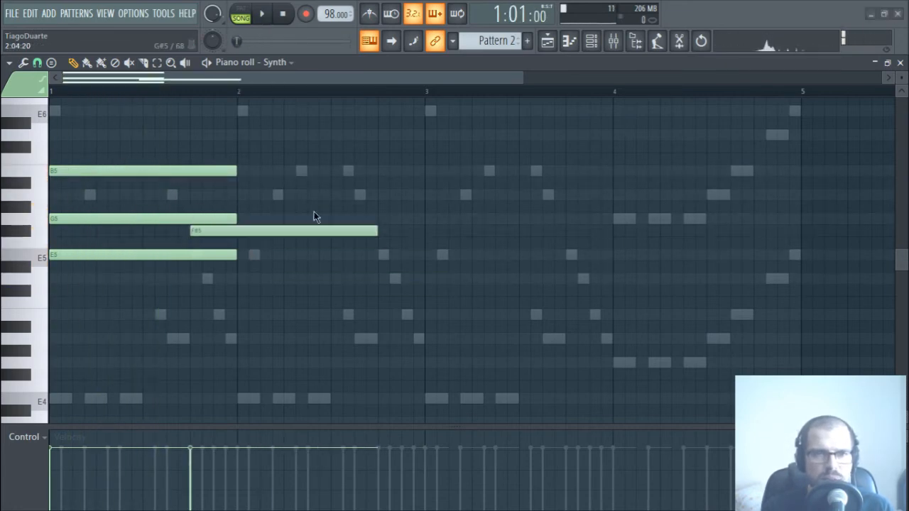
key(super)
click(699, 235)
right_click(332, 227)
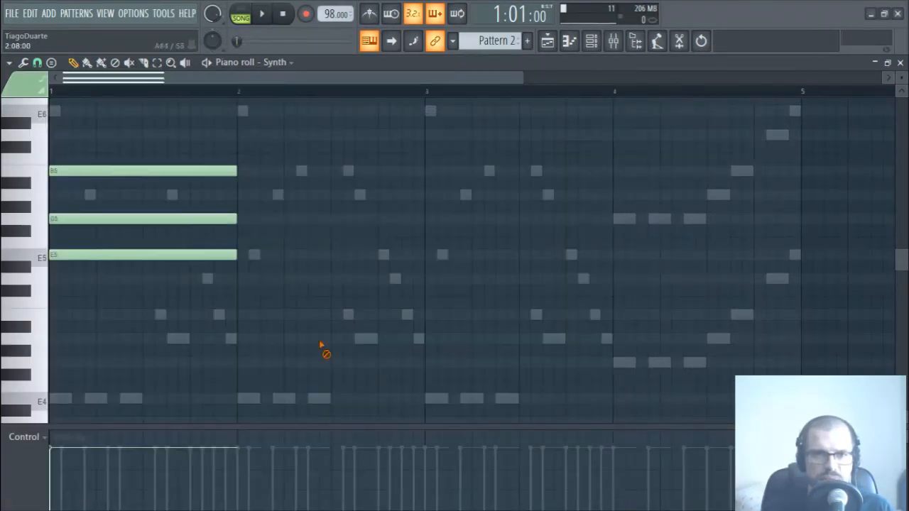
Shorten the E minor chord to two steps and repeat it on steps 4 and 7 of bar 1.
drag(254, 130, 179, 314)
drag(233, 219, 48, 217)
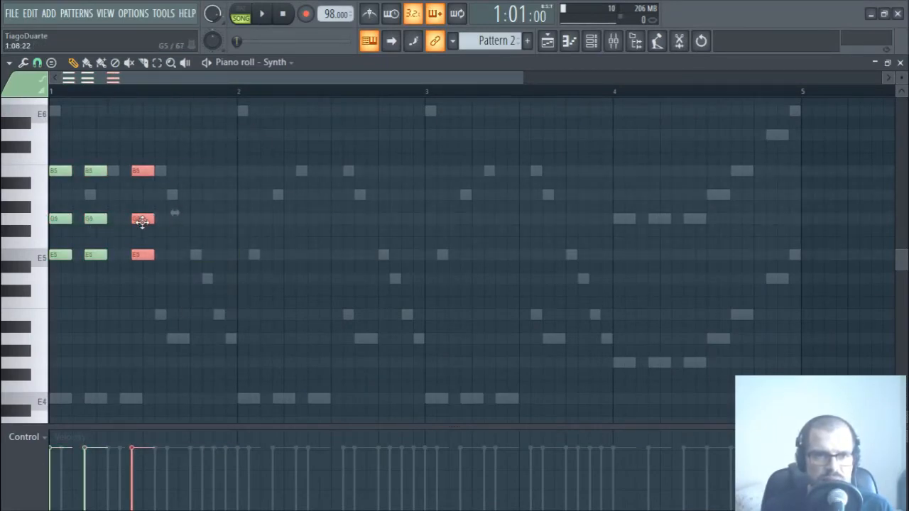
key(space)
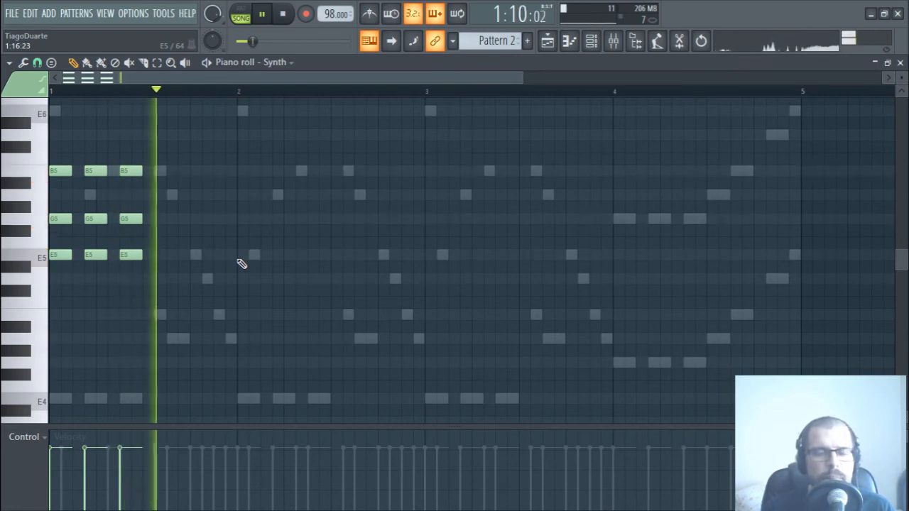
Duplicate bar 1's three E minor chords into bars 2 and 3.
drag(175, 295, 30, 163)
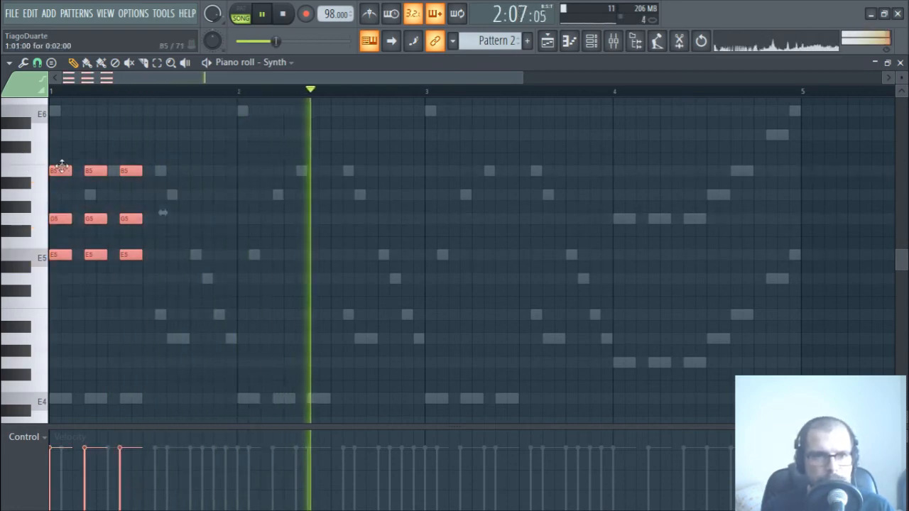
key(ctrl+b)
drag(253, 172, 441, 172)
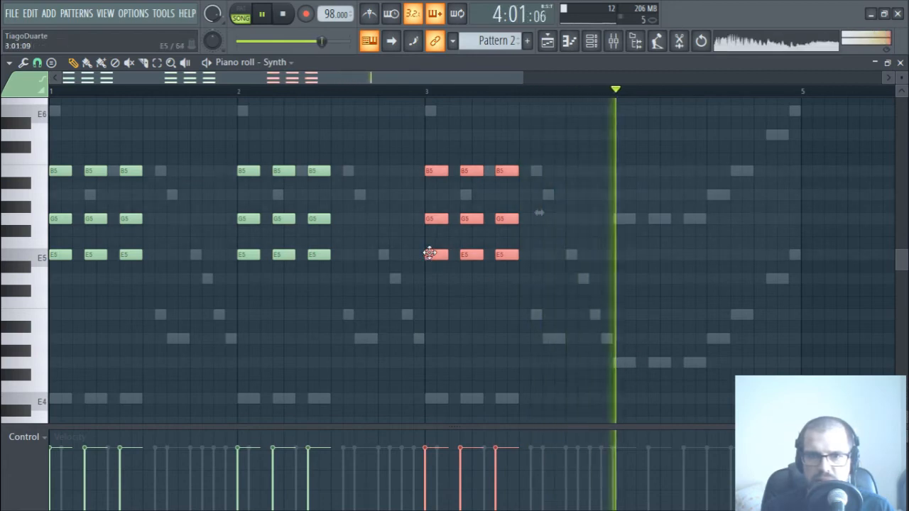
Copy the three chords into bar 4 and raise them to a G major chord of G5, B5 and D6.
drag(430, 253, 617, 222)
ctrl+click(635, 195)
drag(622, 166, 696, 170)
ctrl+click(763, 194)
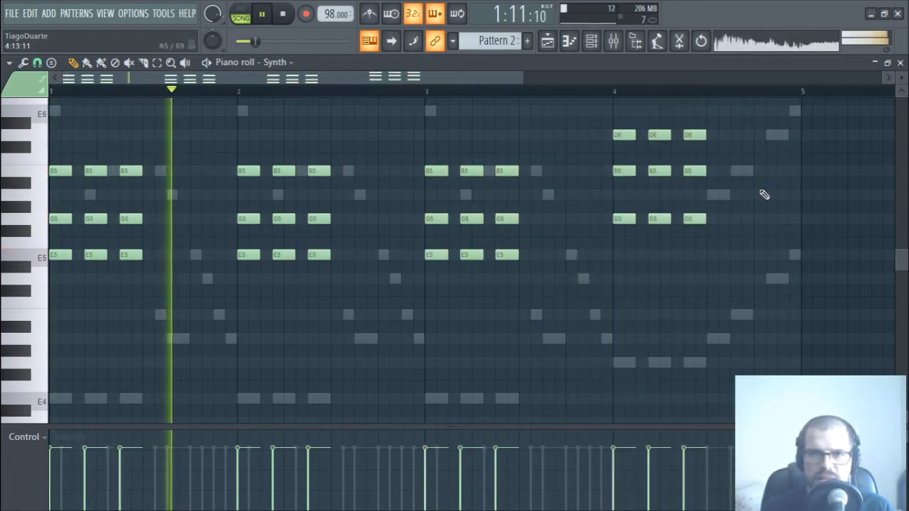
Add a two-step chord of A5, D6 and E6 on step 11 of bar 1.
drag(738, 257, 737, 292)
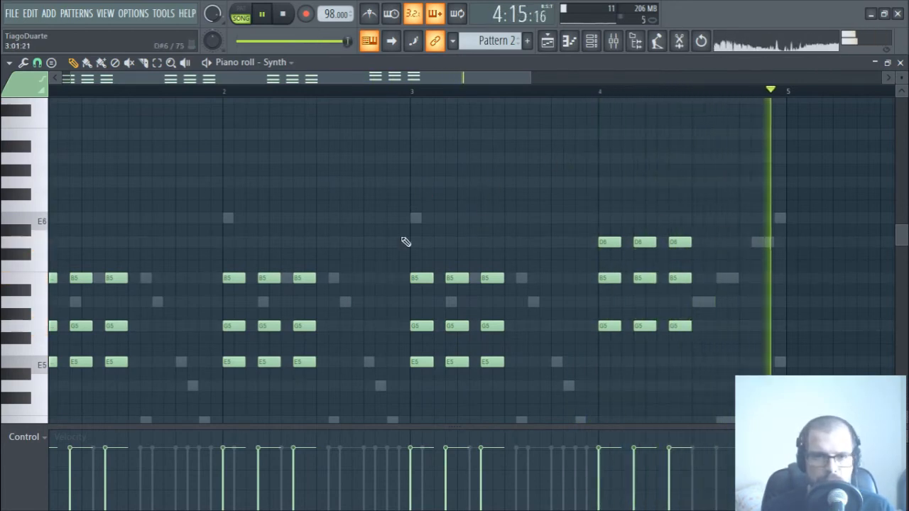
scroll(169, 320, down, 3)
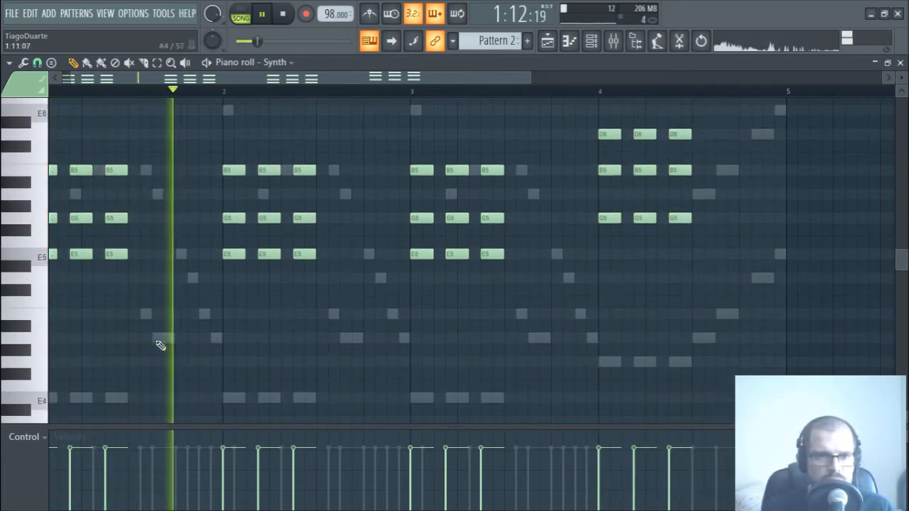
scroll(213, 284, up, 4)
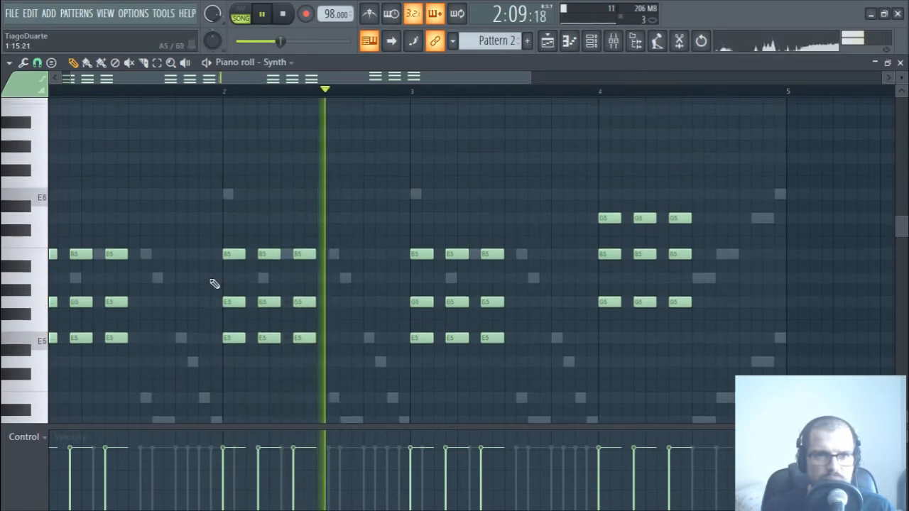
scroll(178, 299, down, 2)
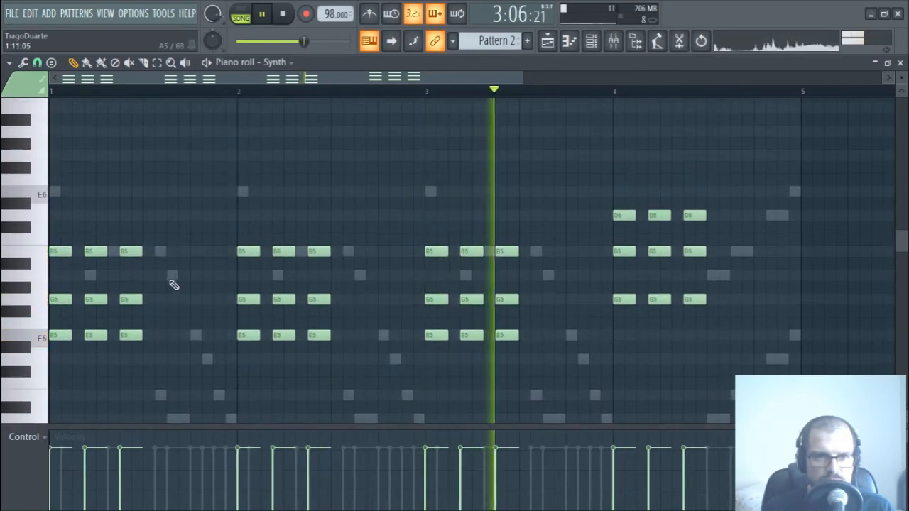
click(169, 277)
click(177, 215)
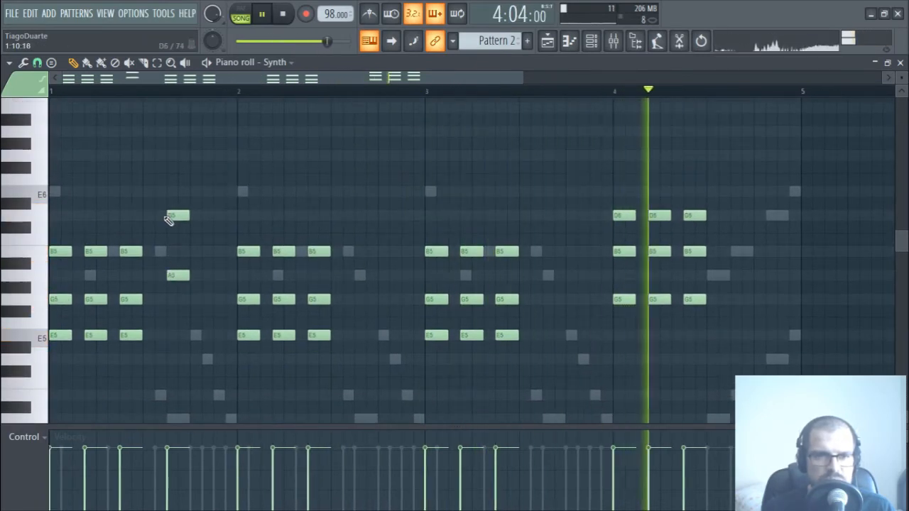
click(177, 191)
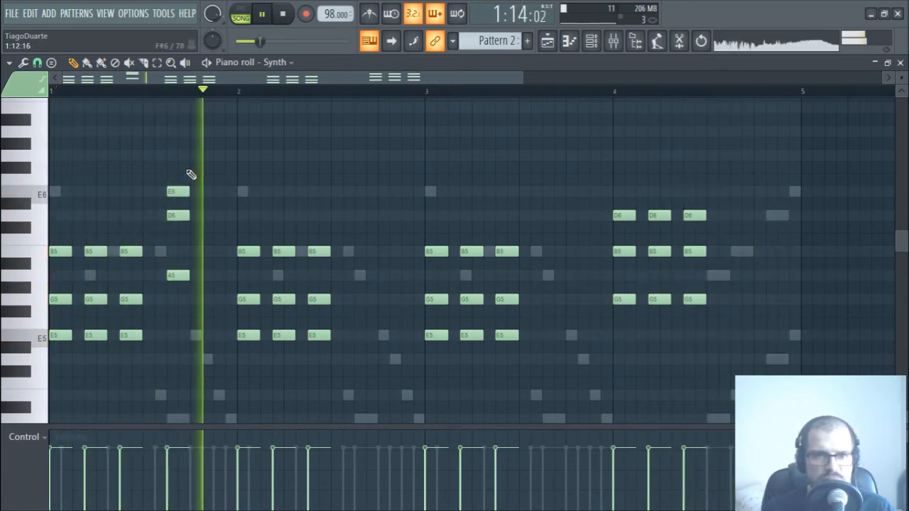
Revoice the two-step chord on step 11 of bar 1 to G5, A5 and D6.
drag(189, 172, 188, 301)
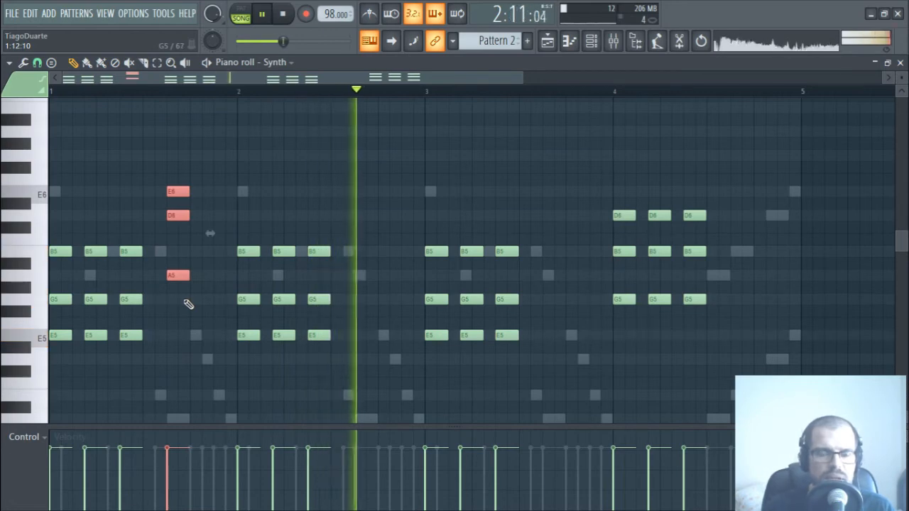
right_click(178, 240)
right_click(178, 215)
click(177, 299)
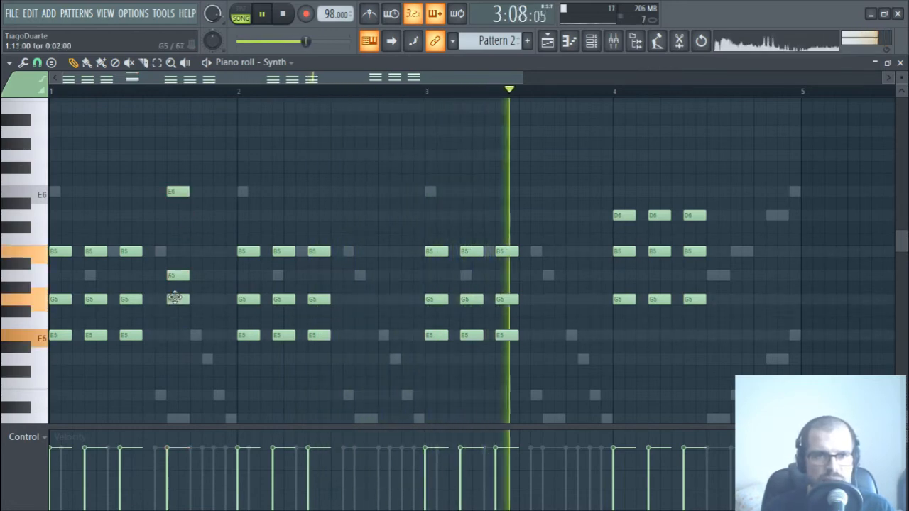
drag(178, 191, 177, 216)
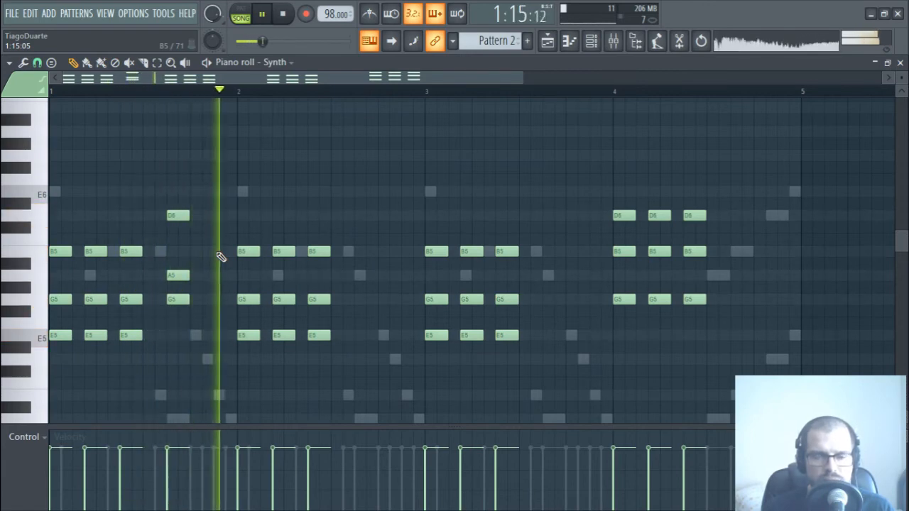
Copy bar 1's step 11 chord to step 11 of bar 2 and change its notes to A5, B5 and D6.
drag(199, 193, 171, 315)
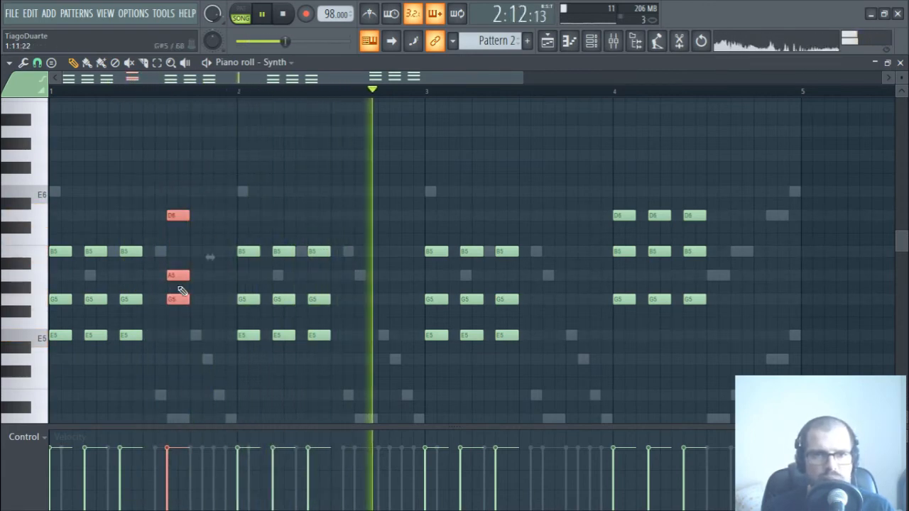
key(space)
drag(181, 277, 375, 278)
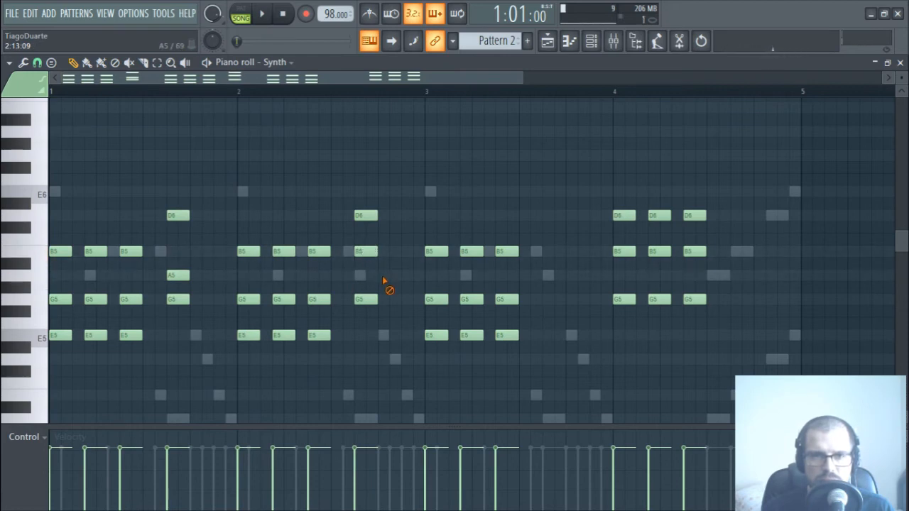
key(space)
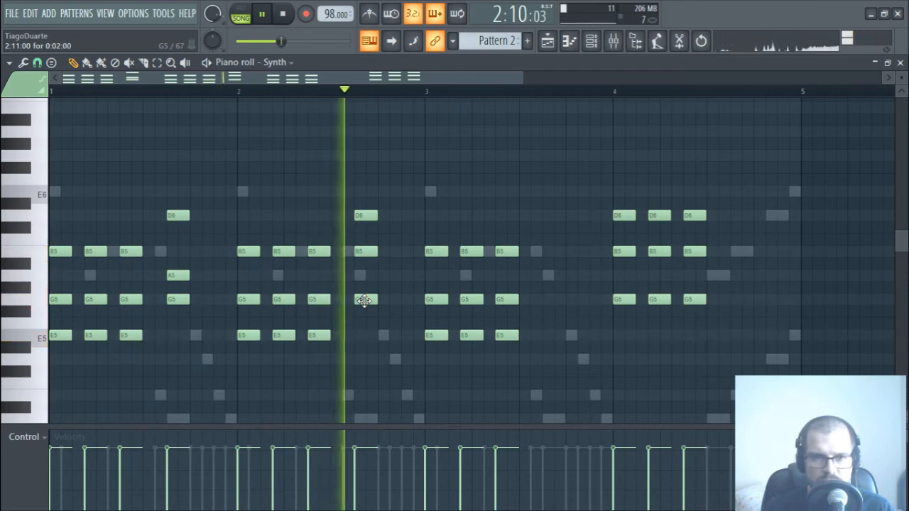
key(space)
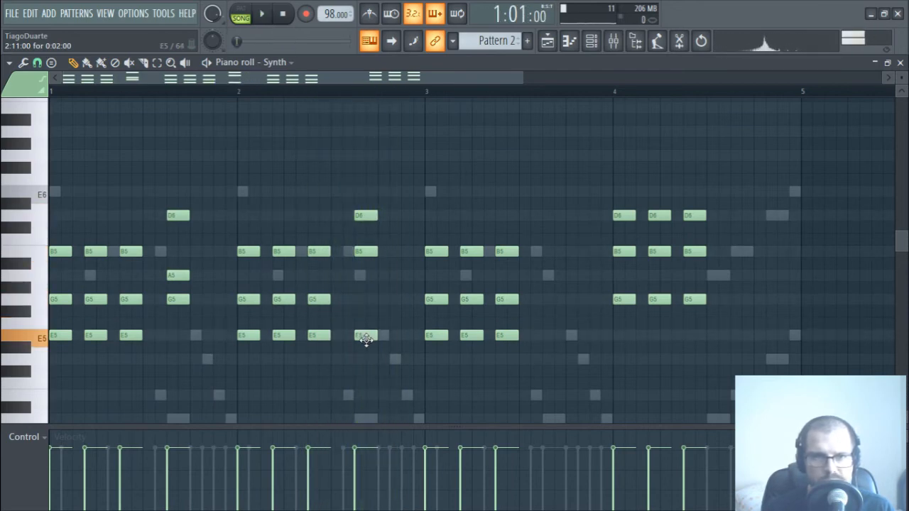
drag(367, 346, 363, 304)
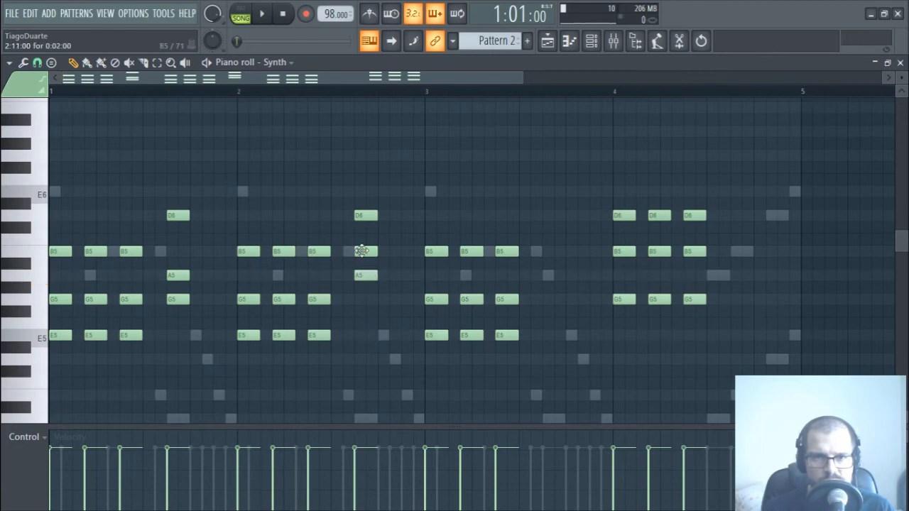
Revoice the step 11 chord in bar 2 to D5, G5 and A5, checking it against playback.
key(space)
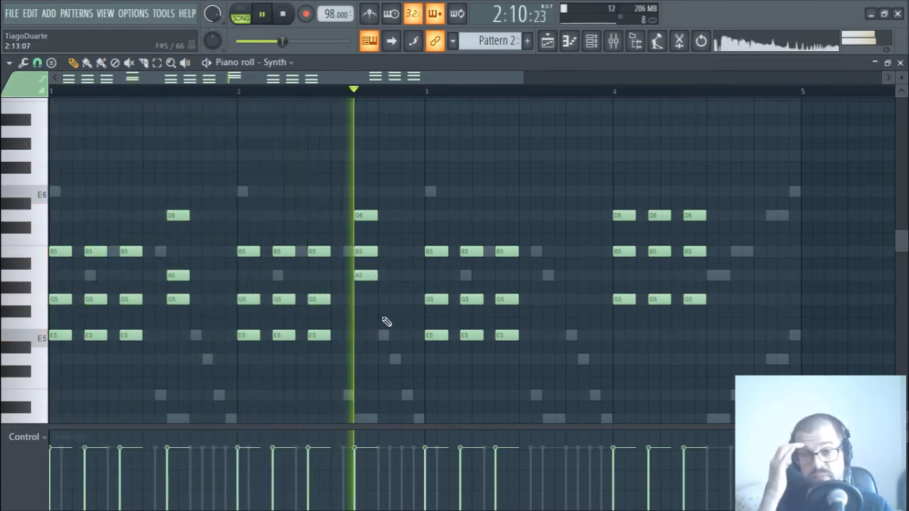
key(space)
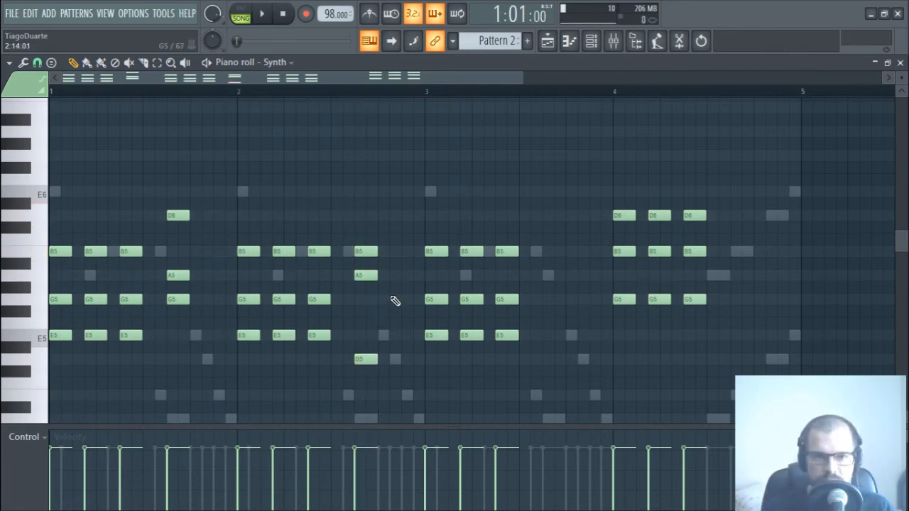
key(space)
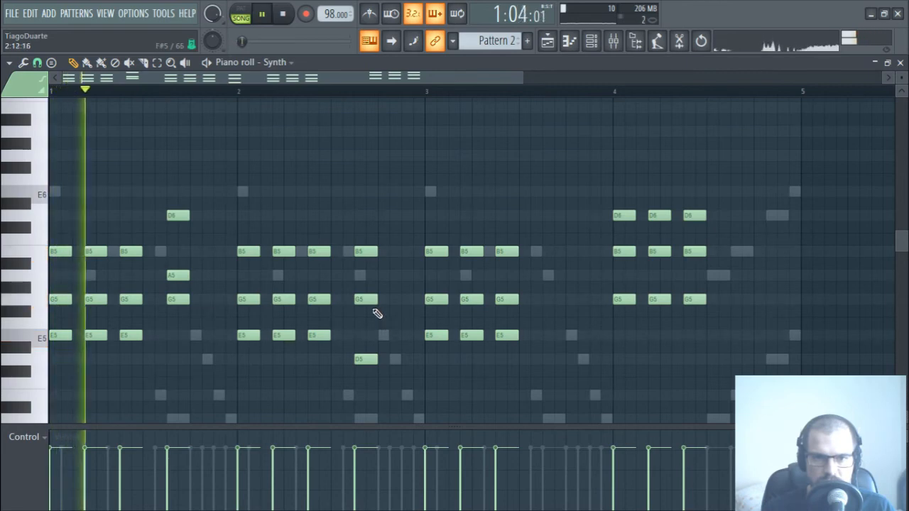
click(365, 275)
drag(368, 254, 364, 302)
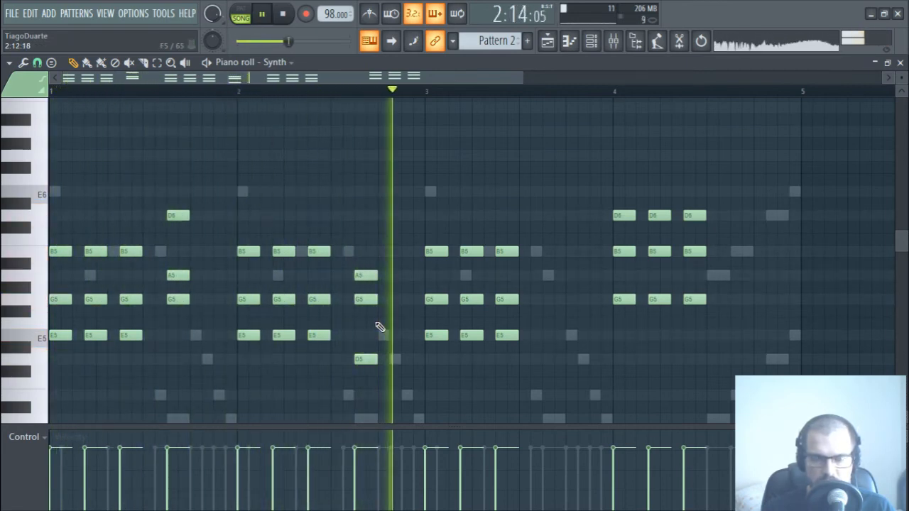
Copy bar 1's chord of G5, A5 and D6 to step 11 of bar 3.
drag(163, 162, 187, 326)
drag(179, 279, 554, 277)
click(600, 383)
End bar 4 with a rising line of A5 on step 9, B5 on step 11, D6 on step 14 and a one-step E6 on step 16.
scroll(597, 376, down, 4)
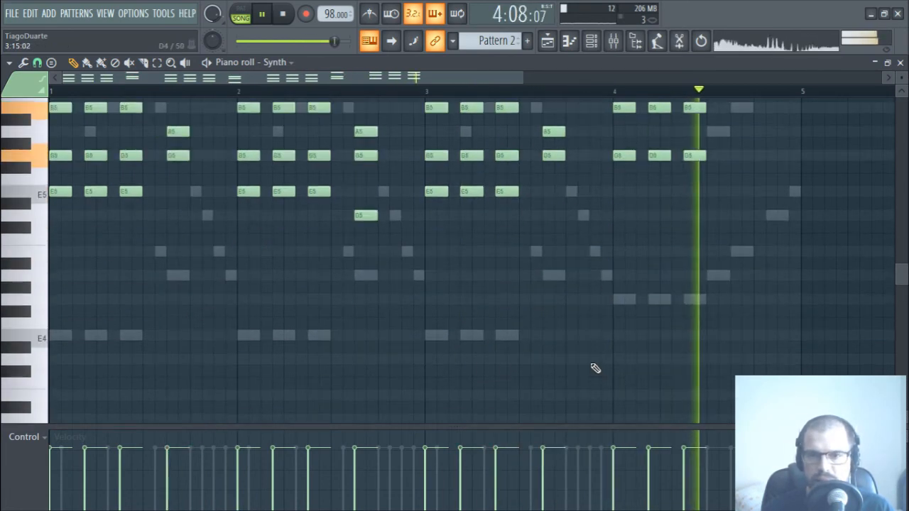
scroll(711, 334, up, 5)
click(713, 312)
click(743, 287)
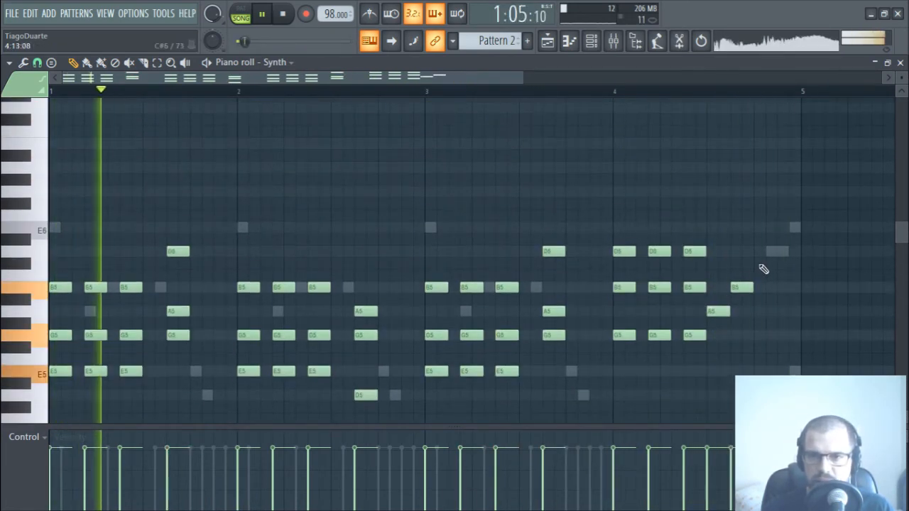
click(777, 251)
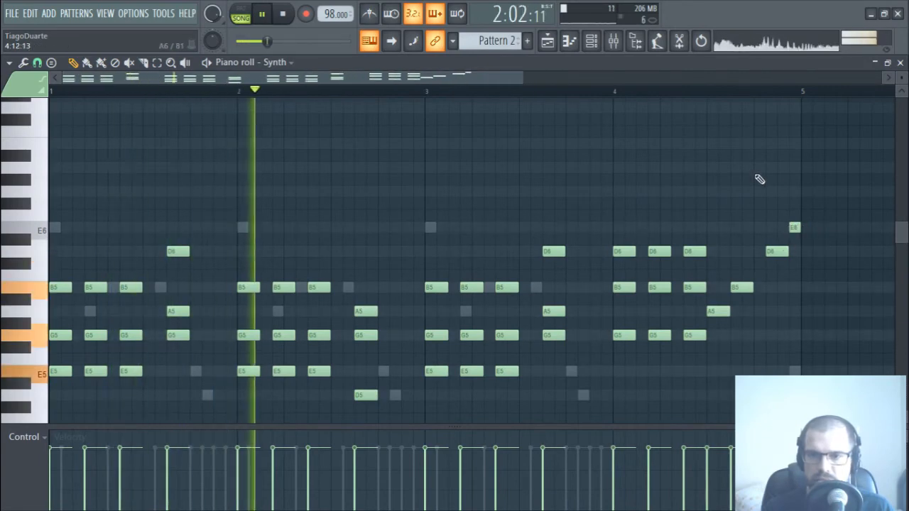
Lower the Synth mixer track's level slightly and pan it a little to the left.
click(900, 64)
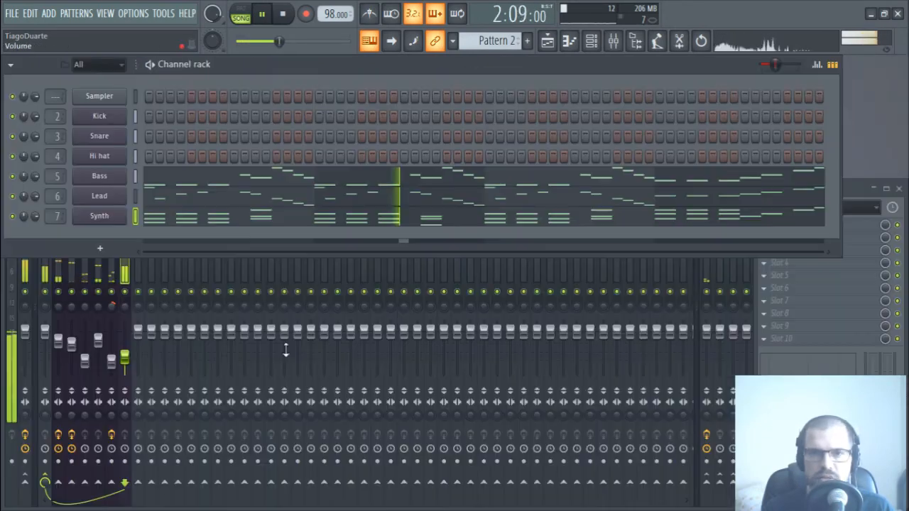
click(132, 360)
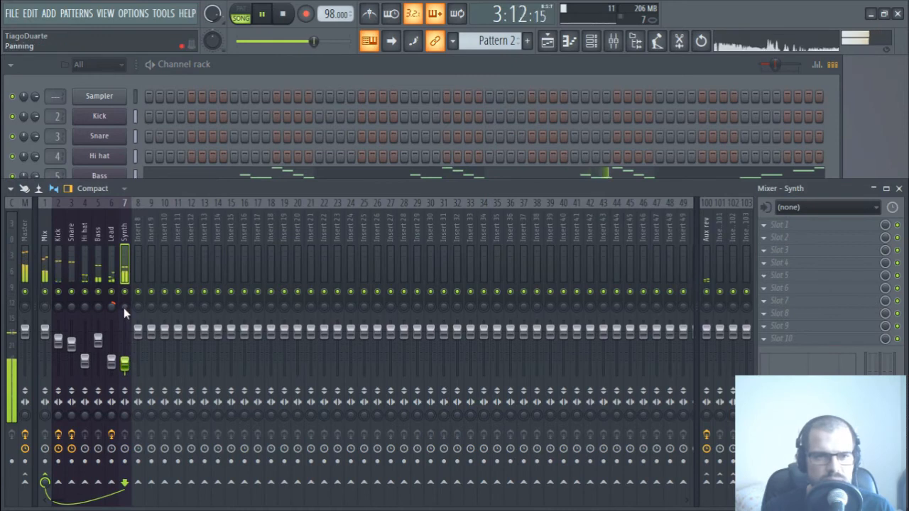
drag(124, 307, 124, 314)
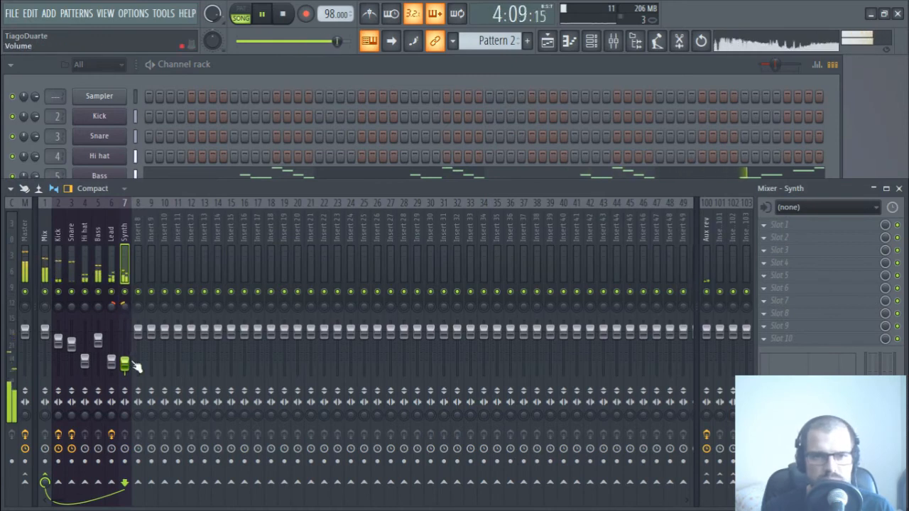
Insert Fruity Reeverb 2 in the Synth track's first effect slot with increased room size, wet level and low cut.
click(797, 228)
mouse_move(709, 291)
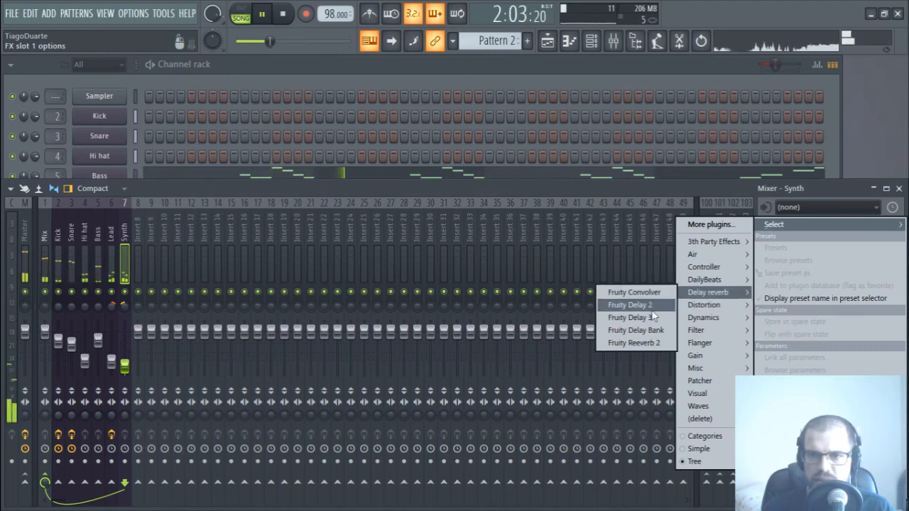
click(649, 343)
drag(174, 129, 174, 78)
drag(348, 114, 347, 101)
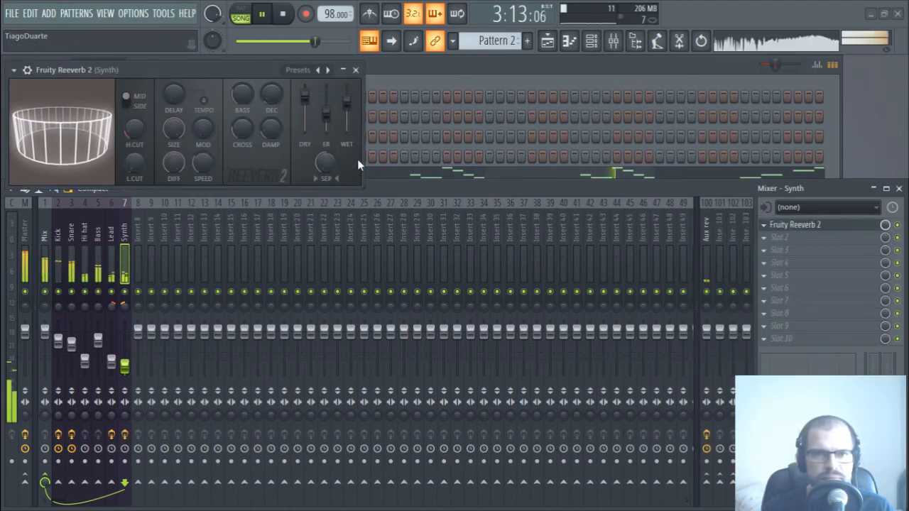
drag(135, 164, 135, 146)
click(356, 69)
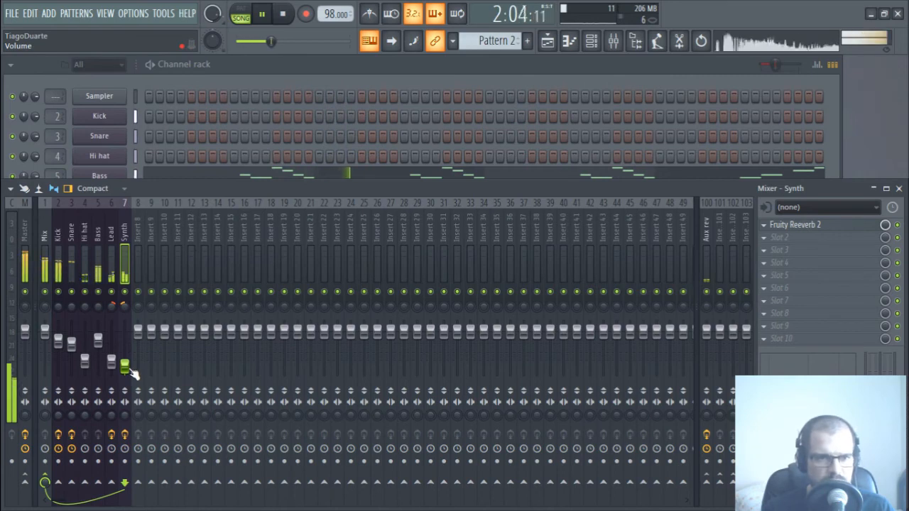
Examine the Master track's Fruity Limiter and the effects loaded on the Aux rev, Lead and Synth tracks.
click(43, 229)
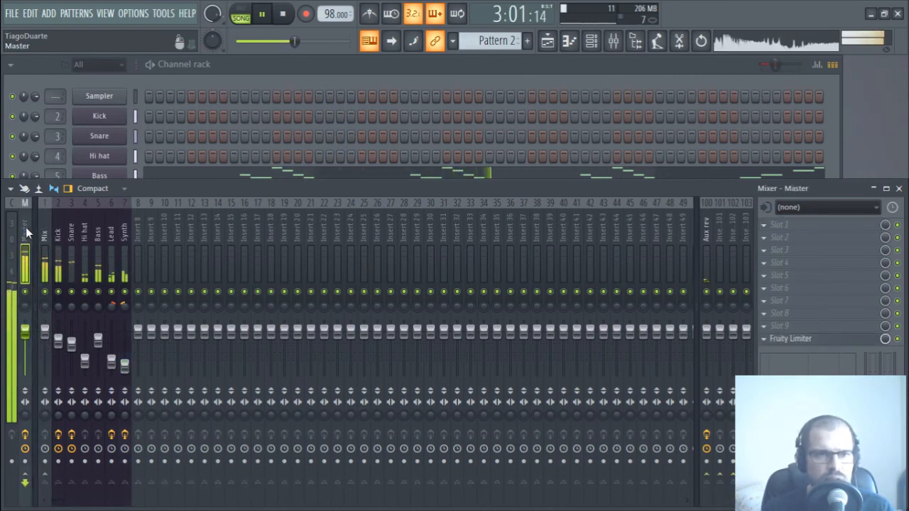
click(817, 339)
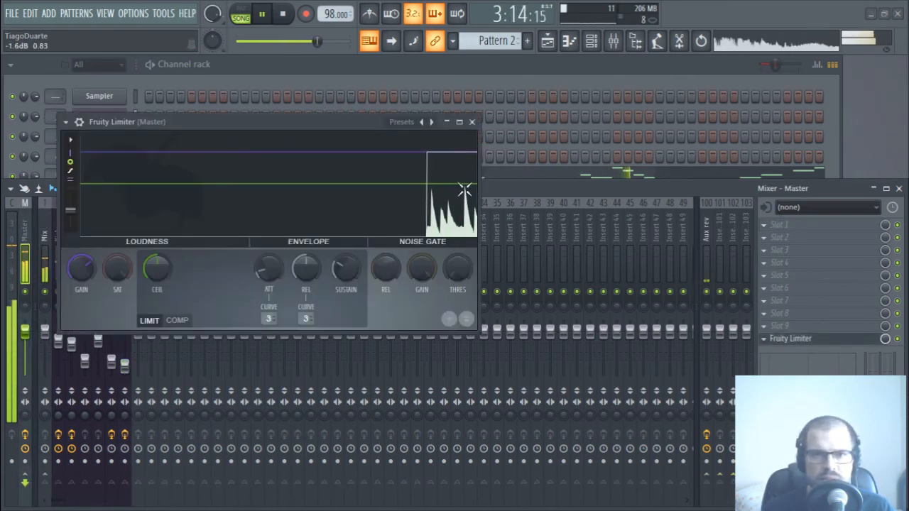
click(472, 122)
click(705, 259)
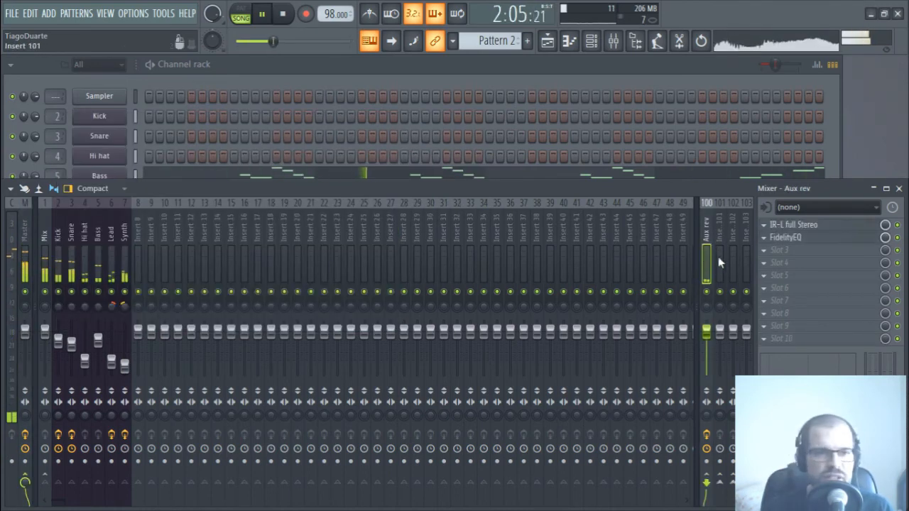
click(84, 234)
click(112, 238)
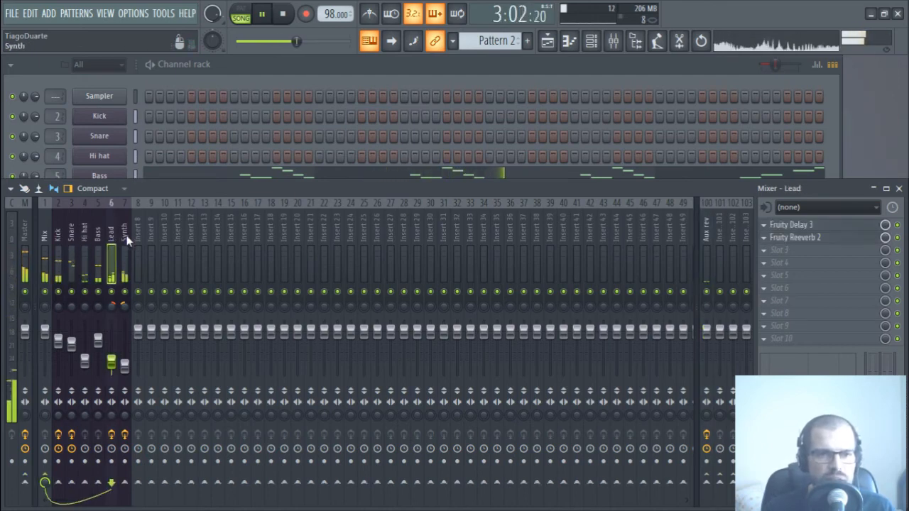
click(124, 231)
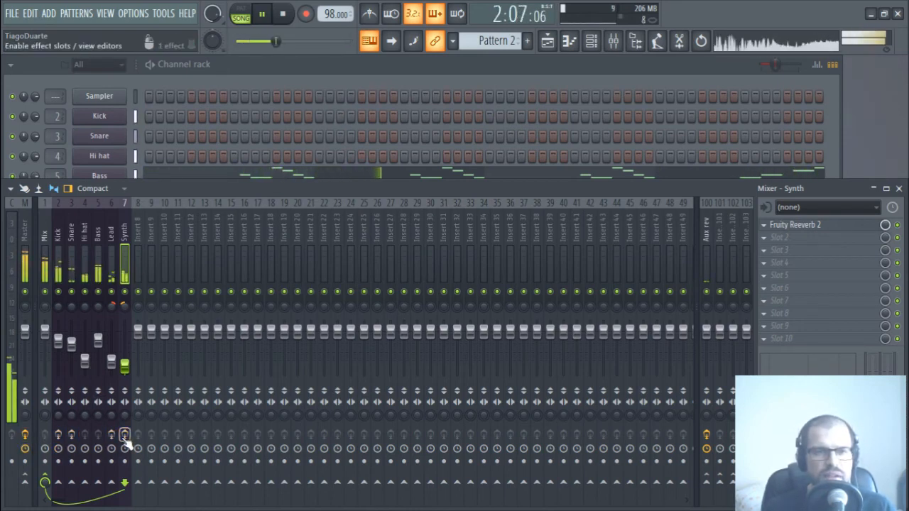
Compare the playing mix with the Aux rev track muted and unmuted, ending with all effects on and playback stopped.
click(707, 292)
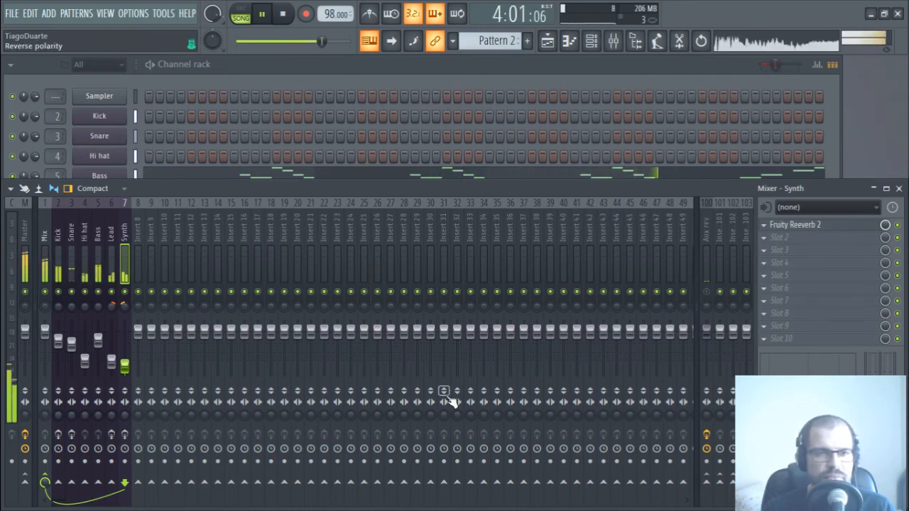
click(707, 292)
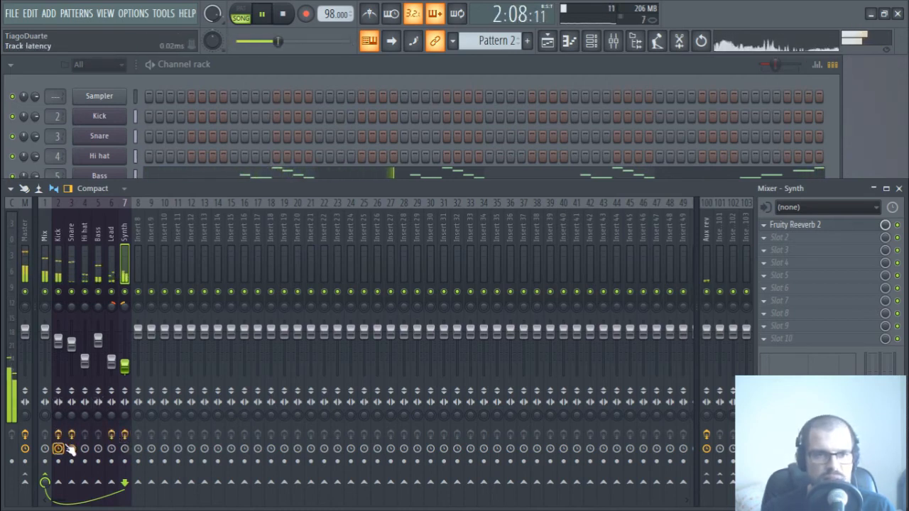
key(space)
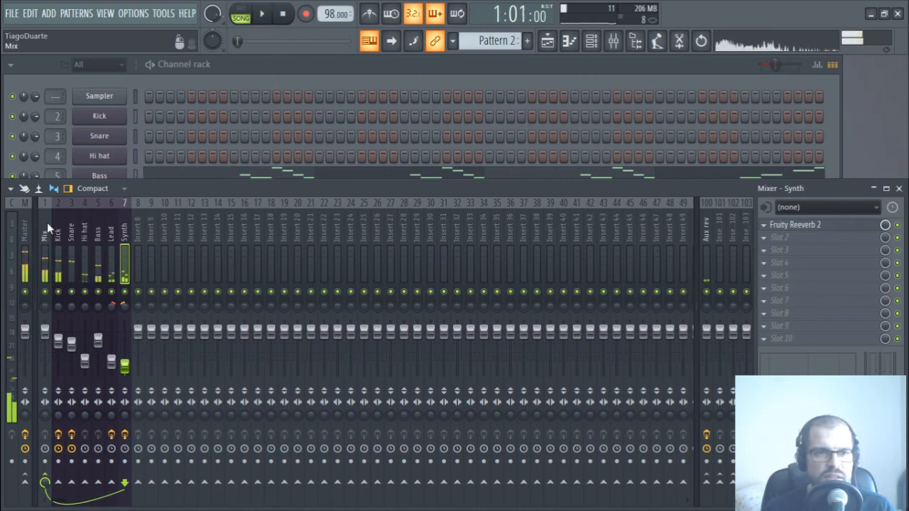
Play back the complete four-bar beat and listen to the balance of all parts.
click(339, 73)
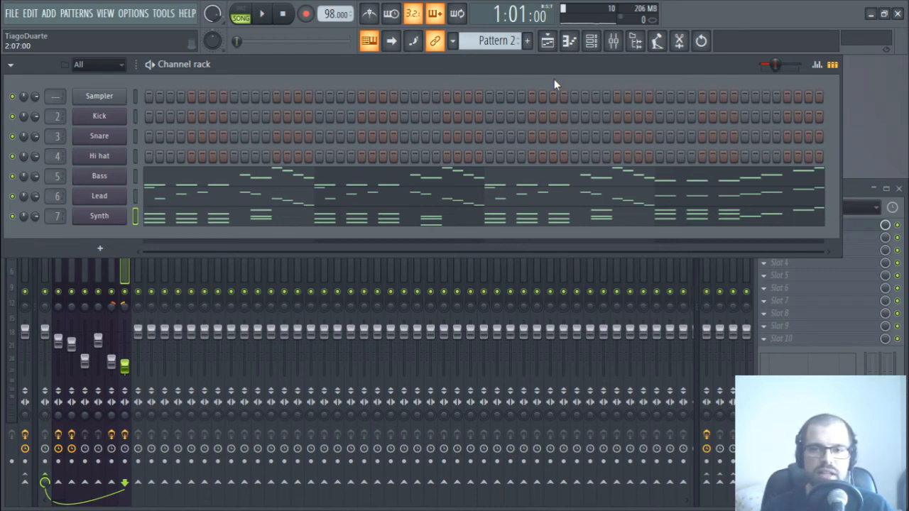
click(849, 192)
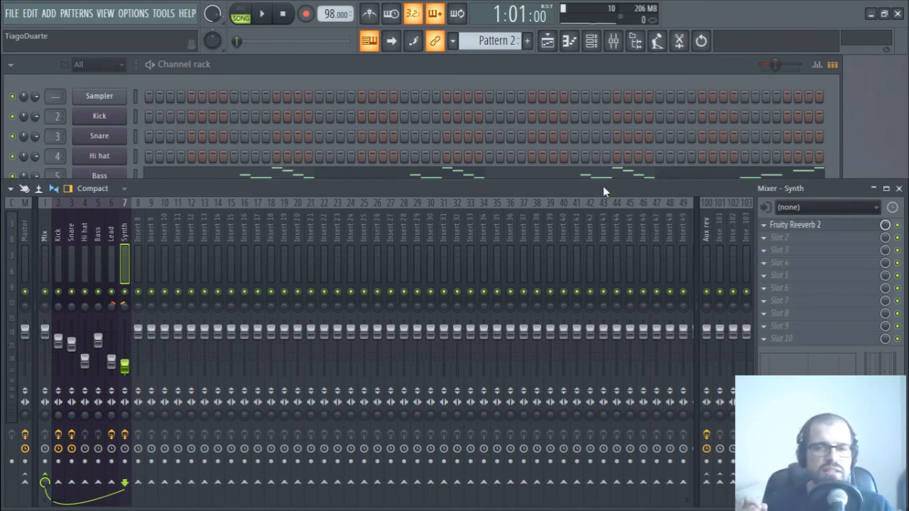
key(space)
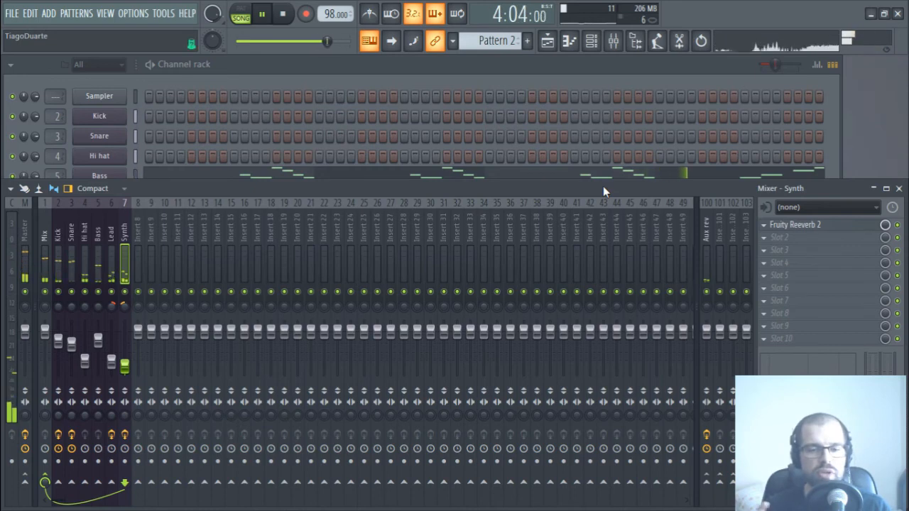
key(space)
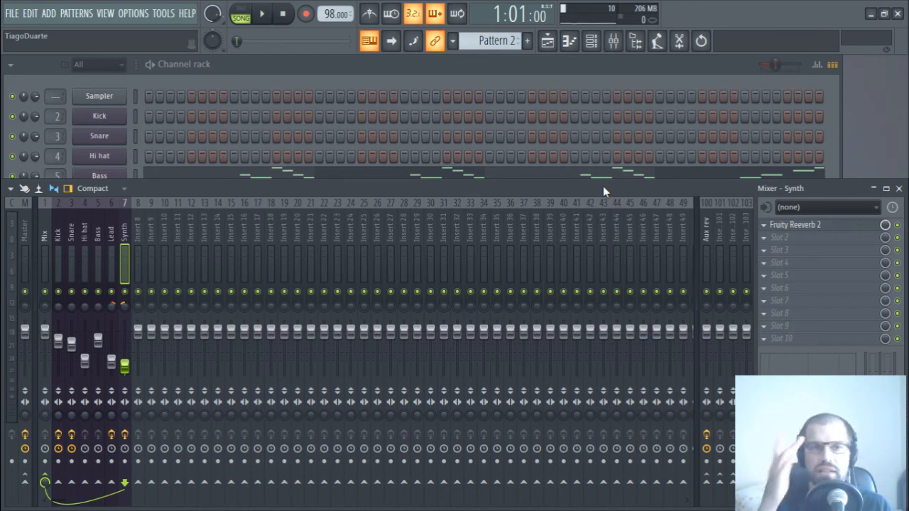
Delete the empty Sampler channel from the channel rack.
click(347, 67)
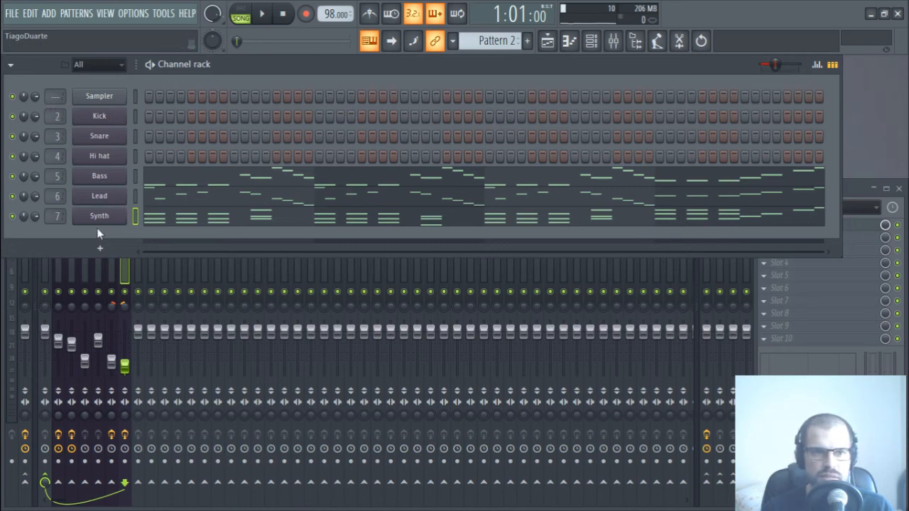
right_click(108, 95)
key(d)
key(Return)
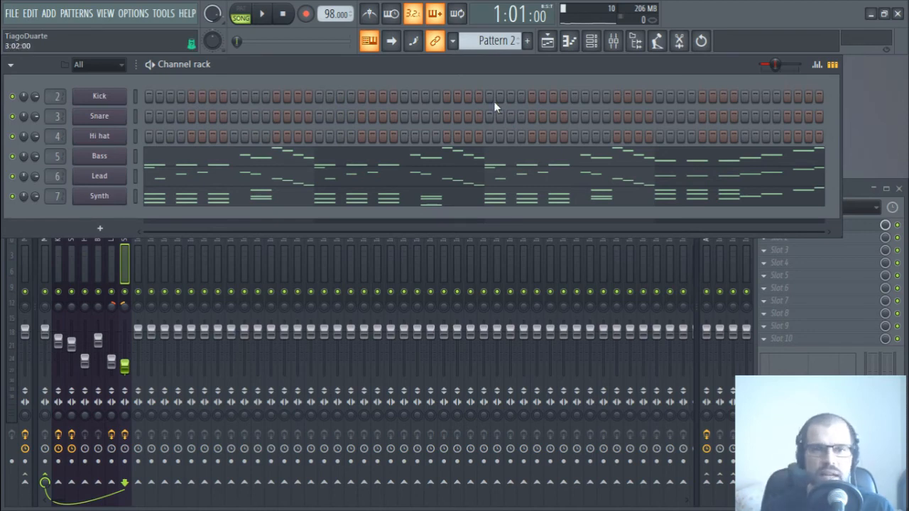
Play the song from the Playlist, check the mixer levels during playback, and stop with the channel rack in front.
click(552, 43)
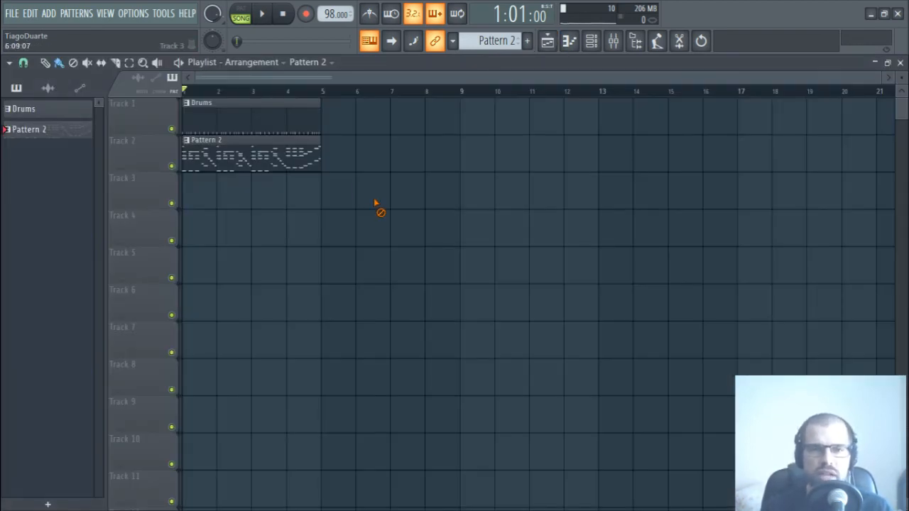
key(space)
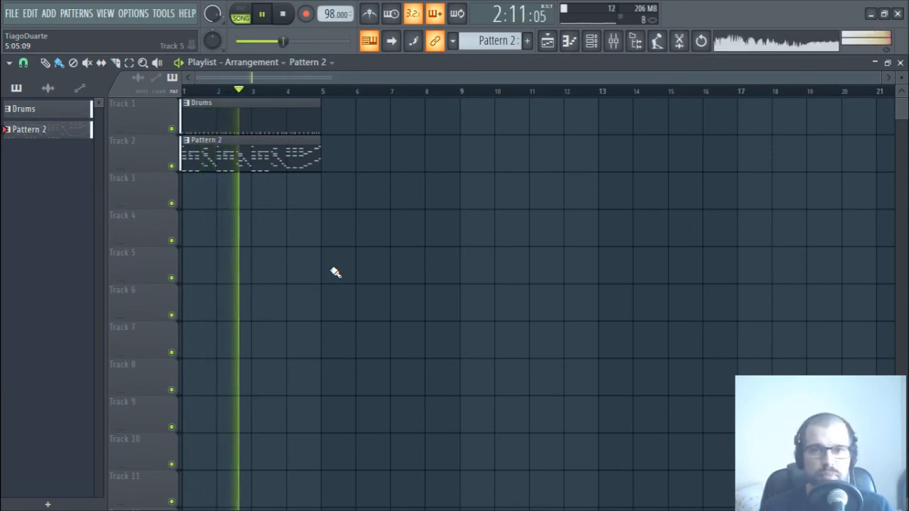
click(900, 62)
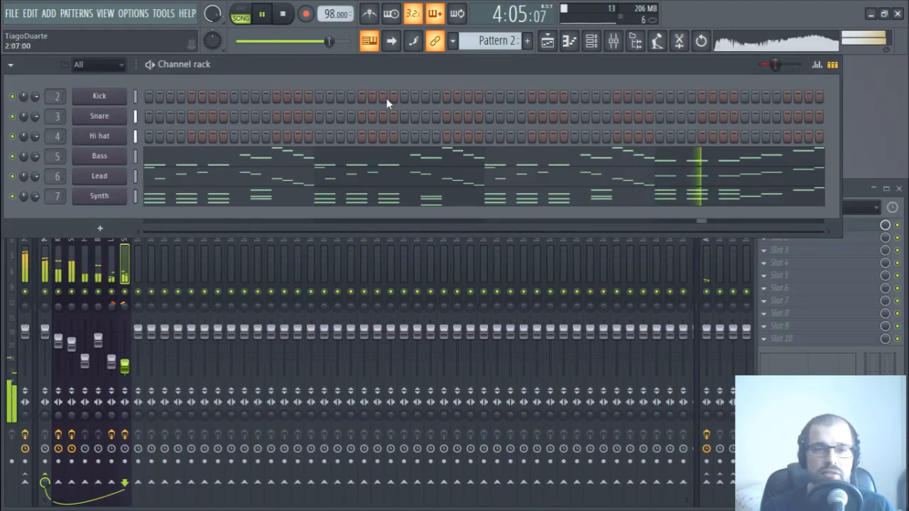
click(853, 188)
key(space)
click(567, 65)
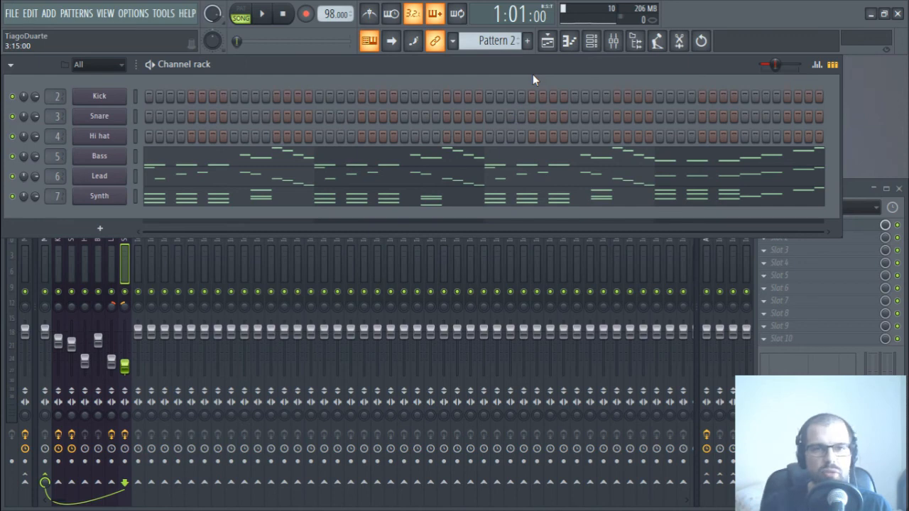
Inspect the Kick channel's 3x Osc settings and the effect slots of the Mix and Master mixer tracks.
click(101, 95)
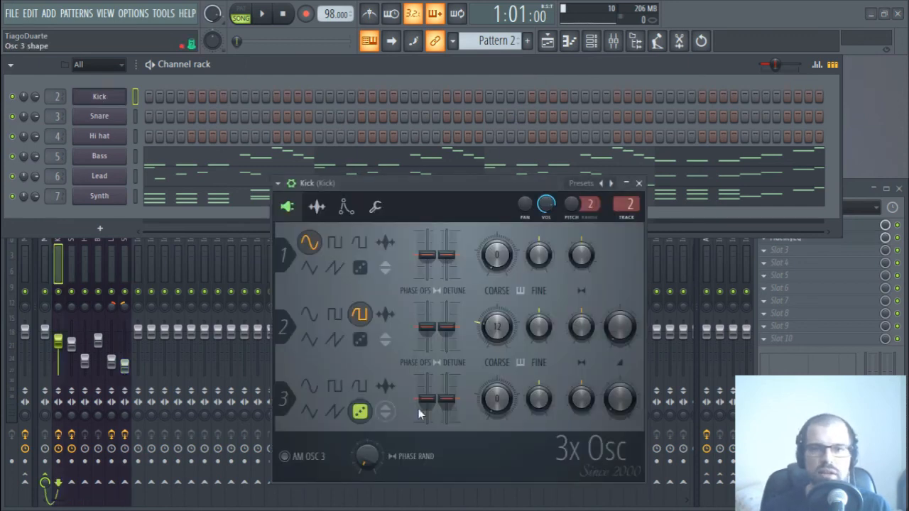
click(641, 182)
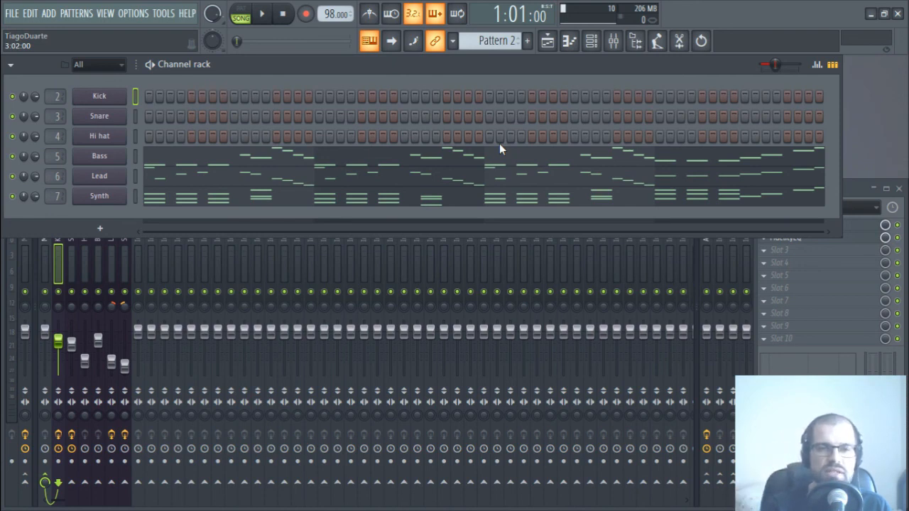
click(844, 194)
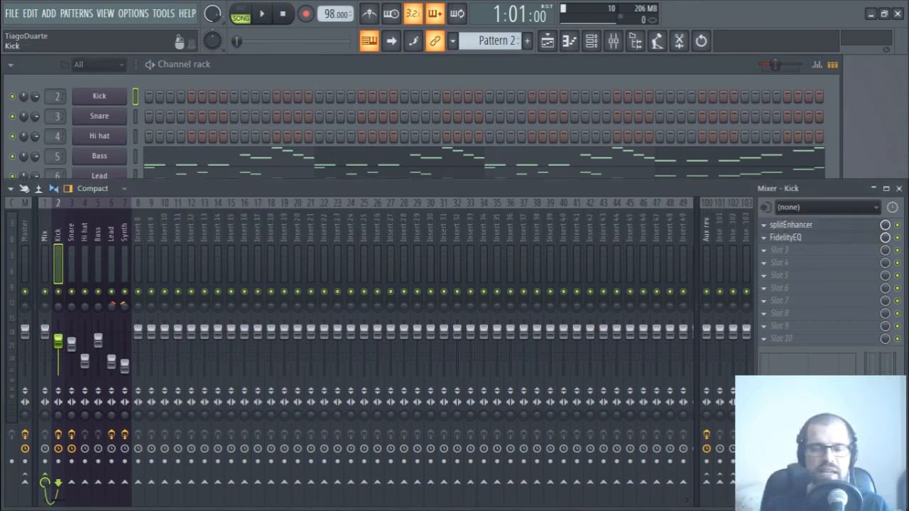
drag(125, 239, 44, 234)
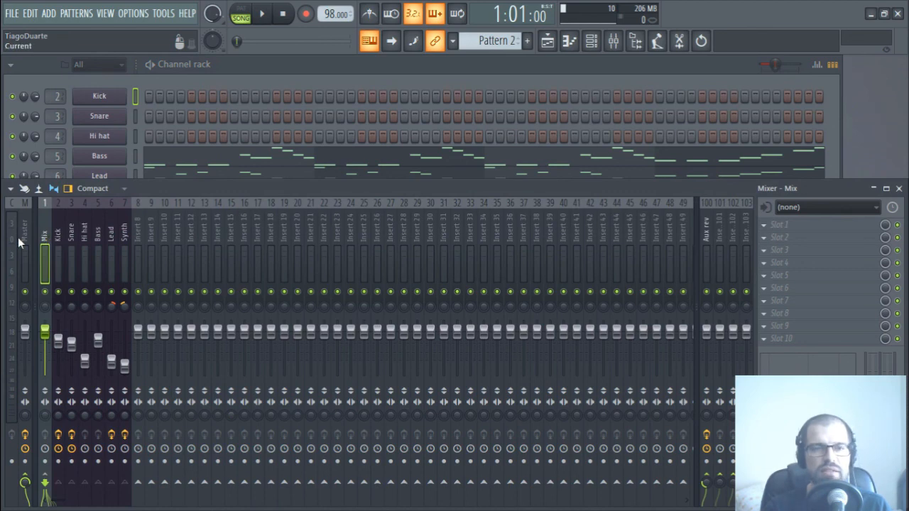
click(25, 243)
Play the beat while viewing the channel rack and the two Playlist clips, ending with playback stopped.
key(space)
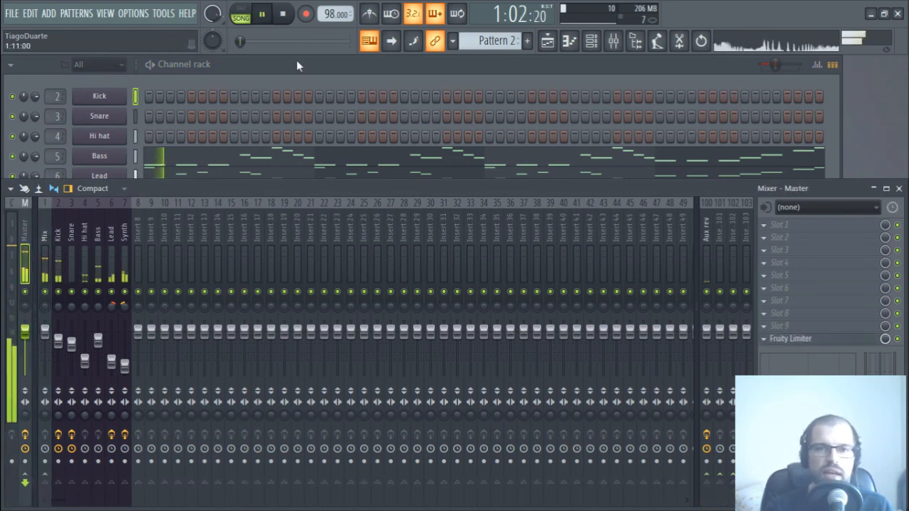
click(297, 60)
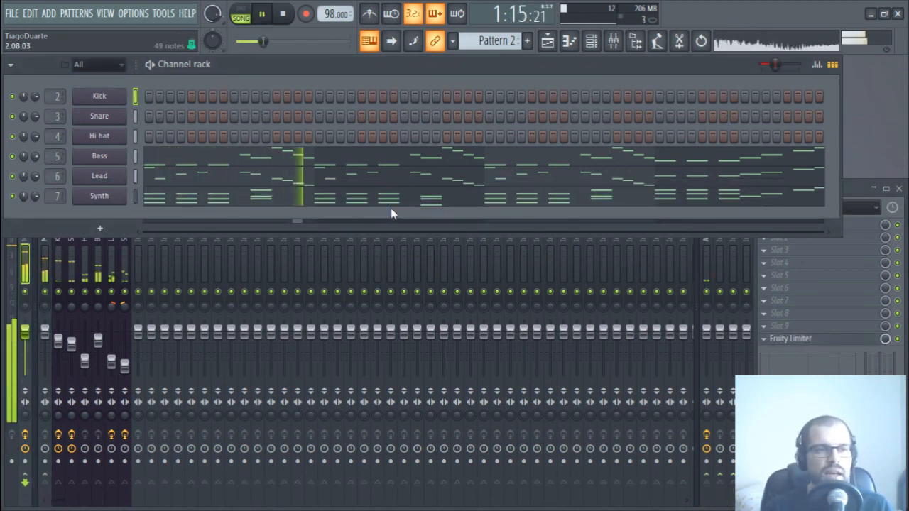
click(546, 41)
click(559, 42)
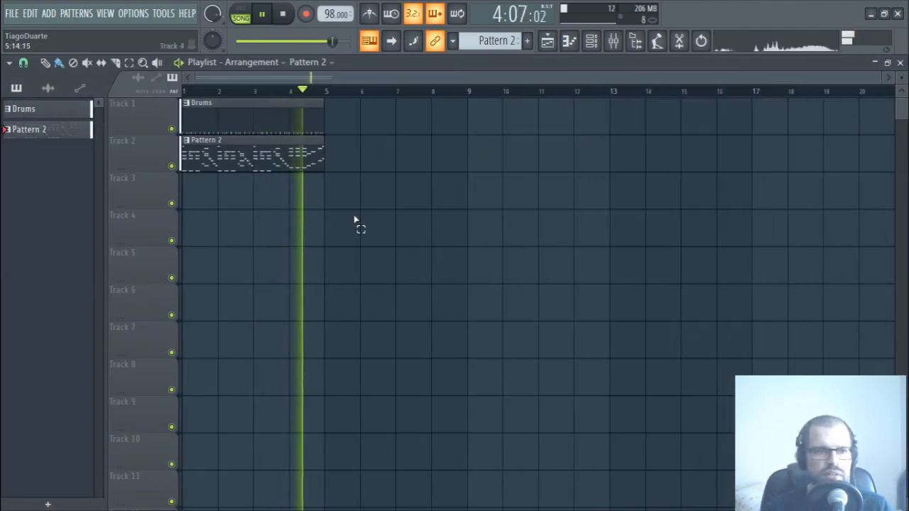
drag(357, 223, 206, 82)
key(space)
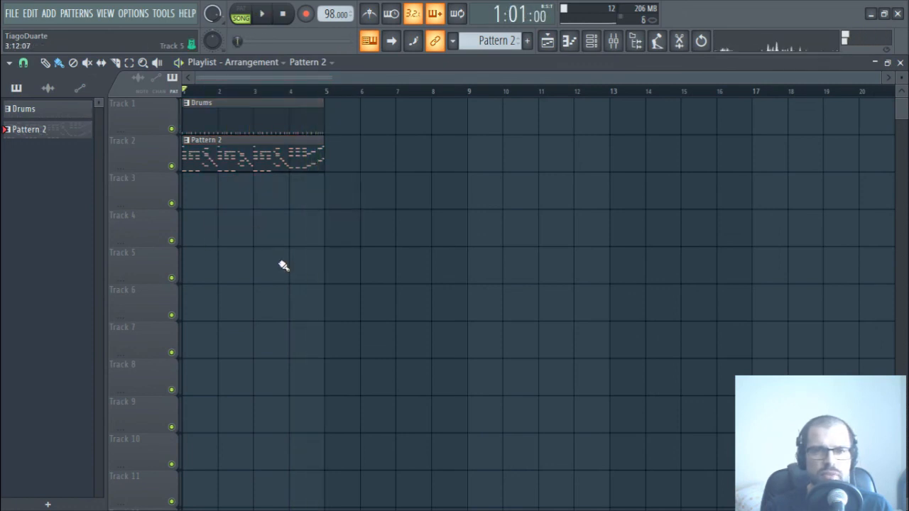
Switch between the Drums and Pattern 2 clips in the Playlist to compare them, ending on Pattern 2.
click(244, 121)
click(242, 158)
click(235, 112)
click(242, 163)
click(244, 119)
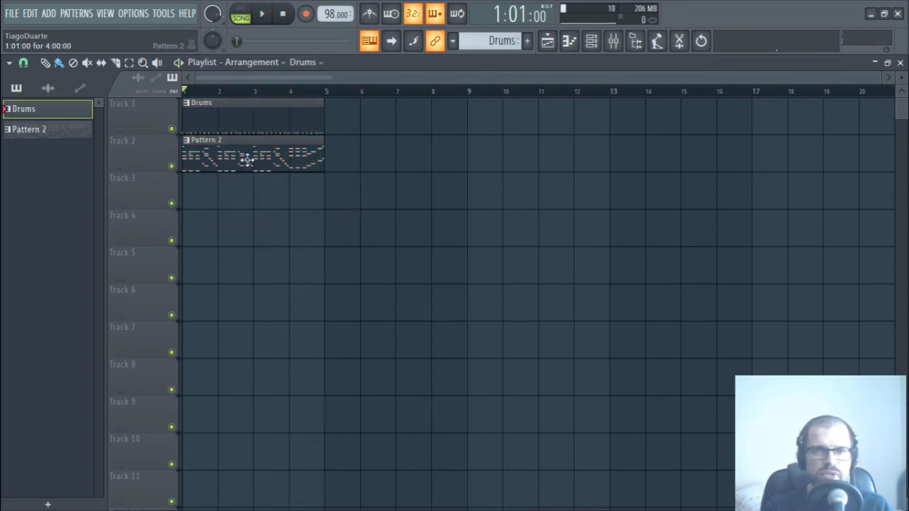
click(247, 165)
Briefly play and stop the arrangement, check the channel rack, and return to the Playlist.
key(space)
key(space)
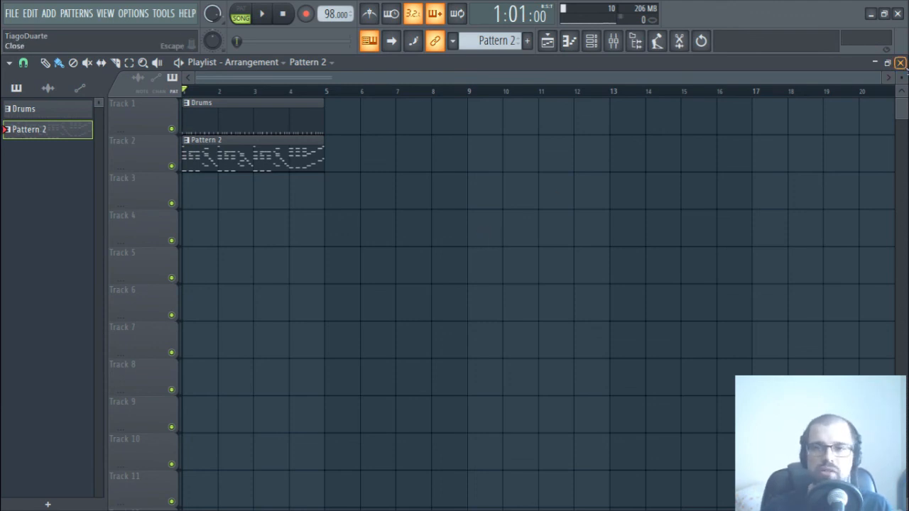
click(901, 64)
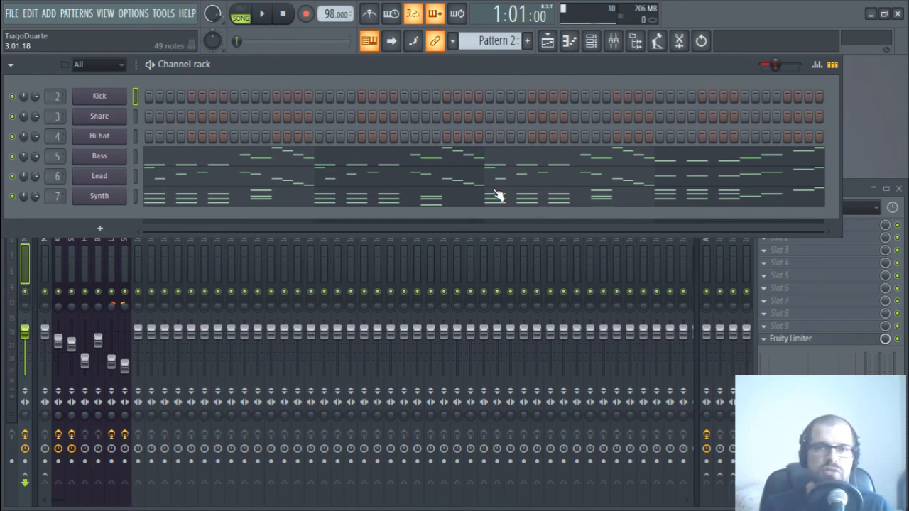
click(547, 41)
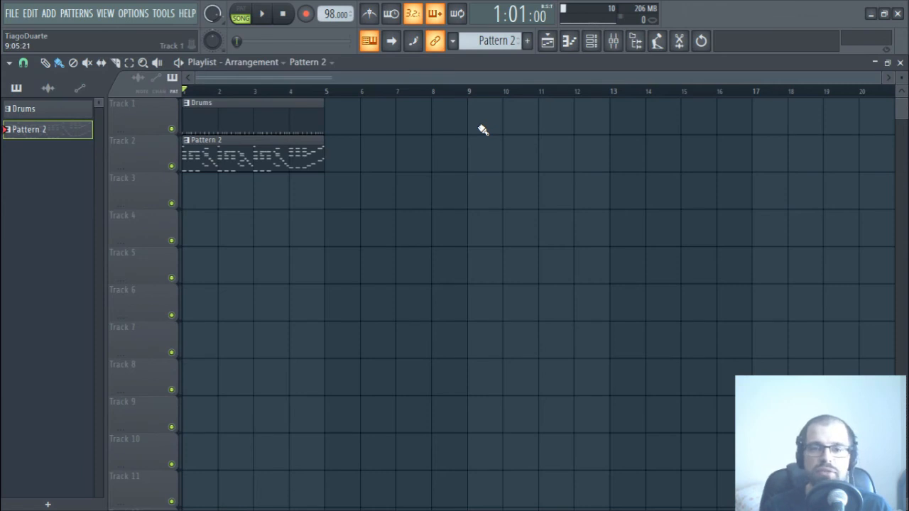